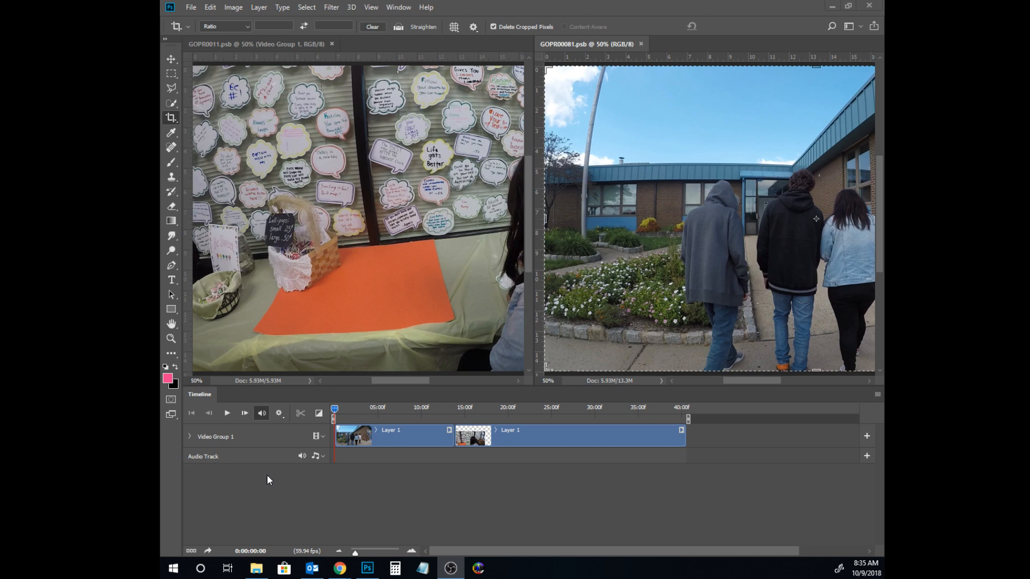
Step: Scrub through the first clip into the second on the timeline and return the playhead to the start
{"action": "left_click", "coordinate": [333, 409]}
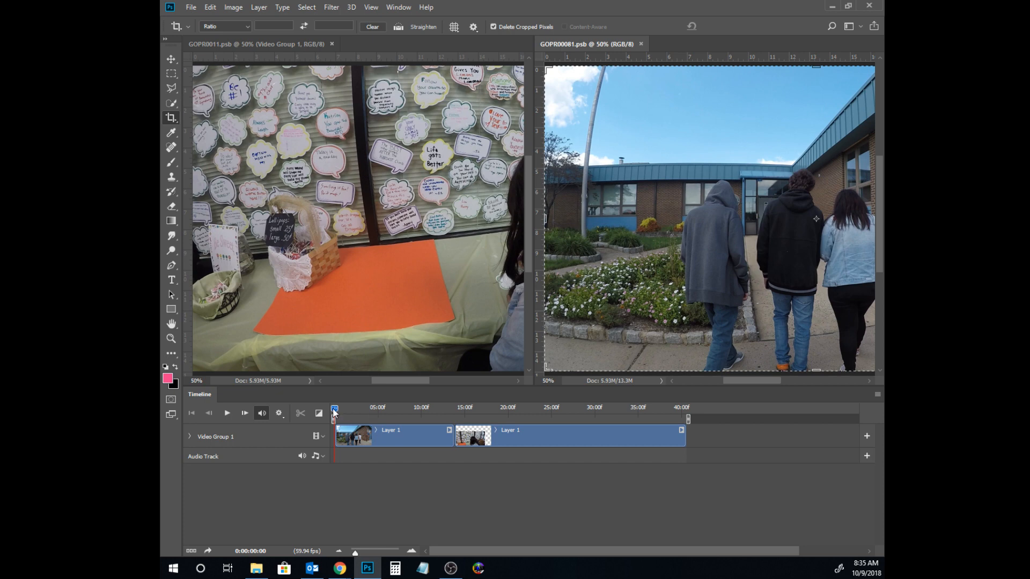
{"action": "left_click_drag", "start_coordinate": [333, 410], "coordinate": [493, 409]}
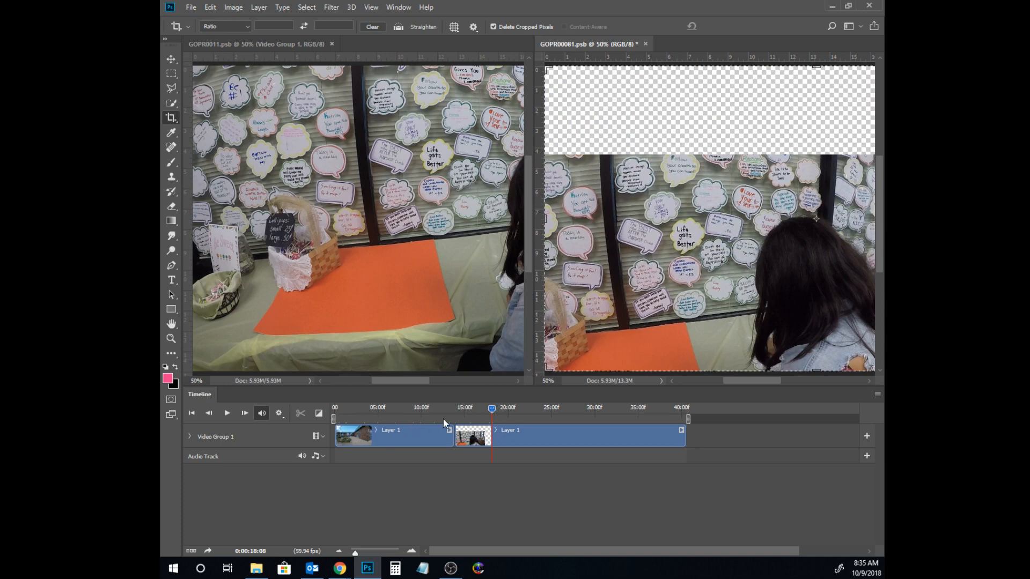
{"action": "left_click_drag", "start_coordinate": [492, 409], "coordinate": [334, 407]}
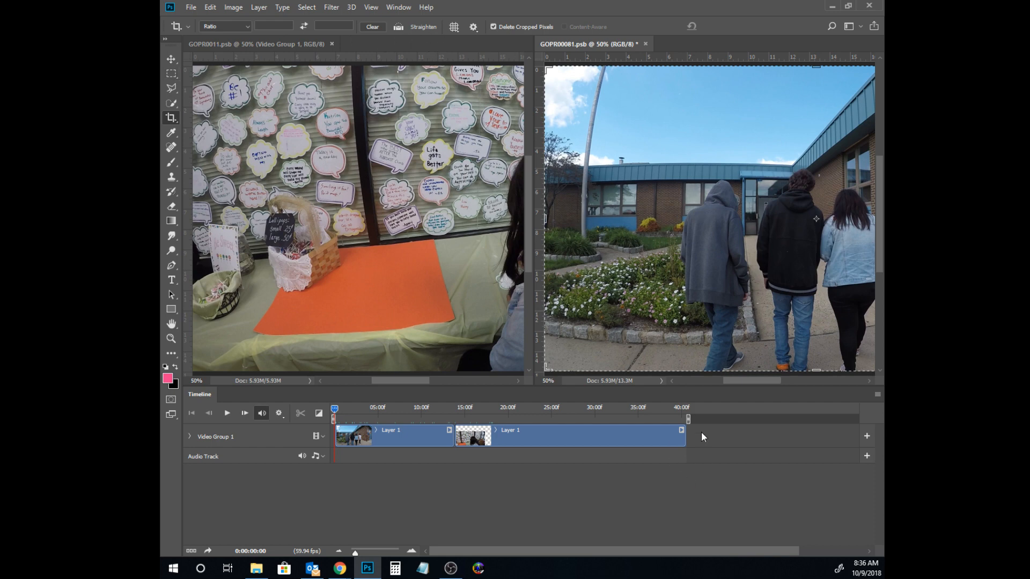
Step: Close both open documents, GOPR0011.psb and GOPR00081.psb, discarding the unsaved changes
{"action": "left_click", "coordinate": [332, 45]}
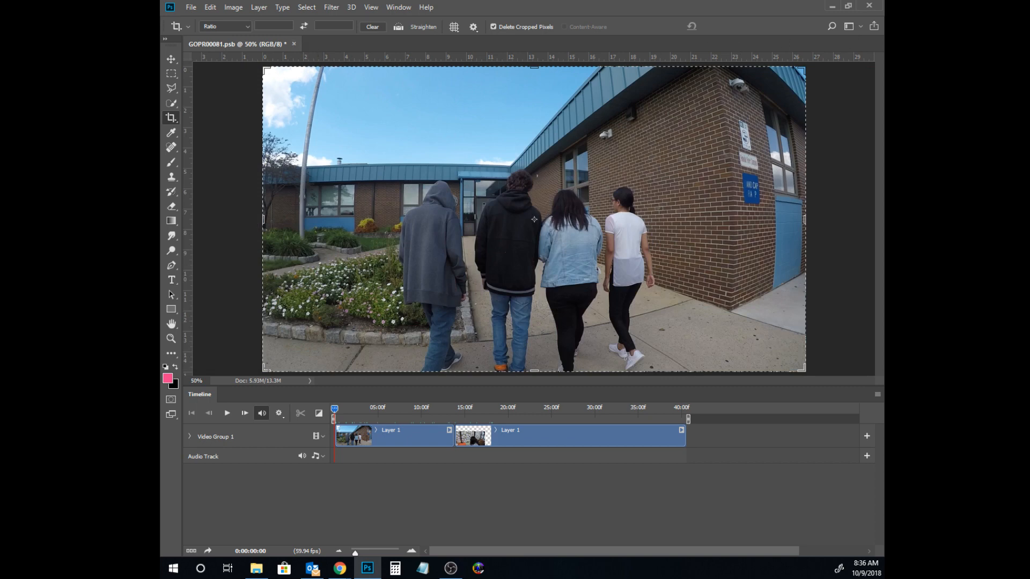
{"action": "key", "text": "n"}
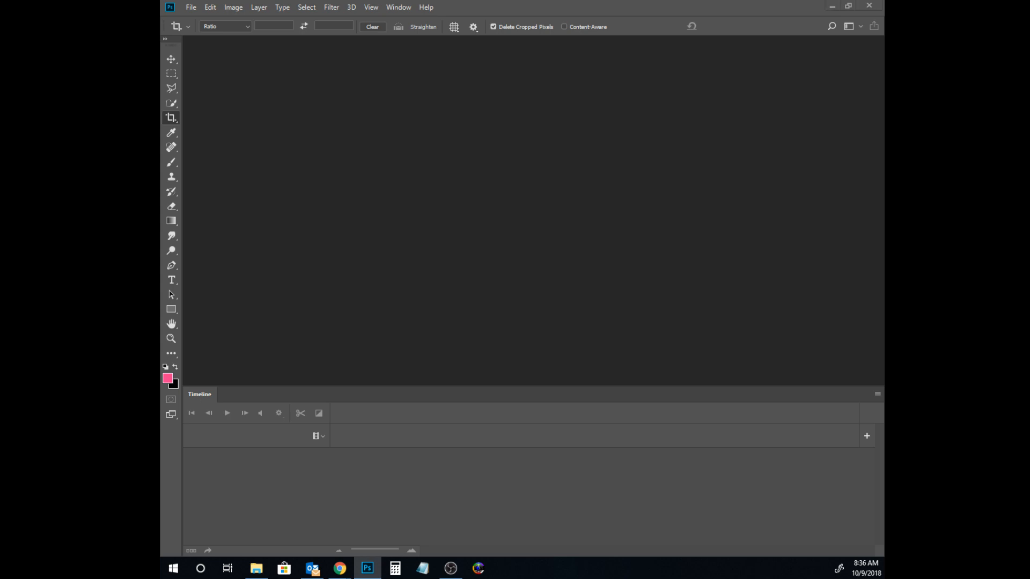
Step: Create a Film & Video document named "Thought Bubbles" from the HDTV 1080p preset, 1920 x 1080 px at 72 ppi
{"action": "left_click", "coordinate": [192, 8]}
{"action": "left_click", "coordinate": [201, 19]}
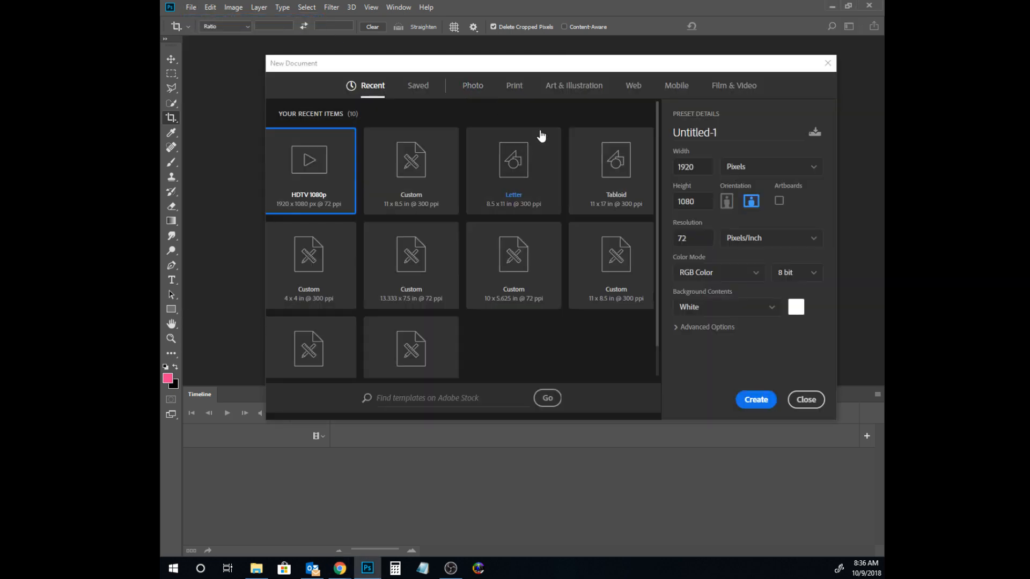
{"action": "left_click", "coordinate": [725, 89]}
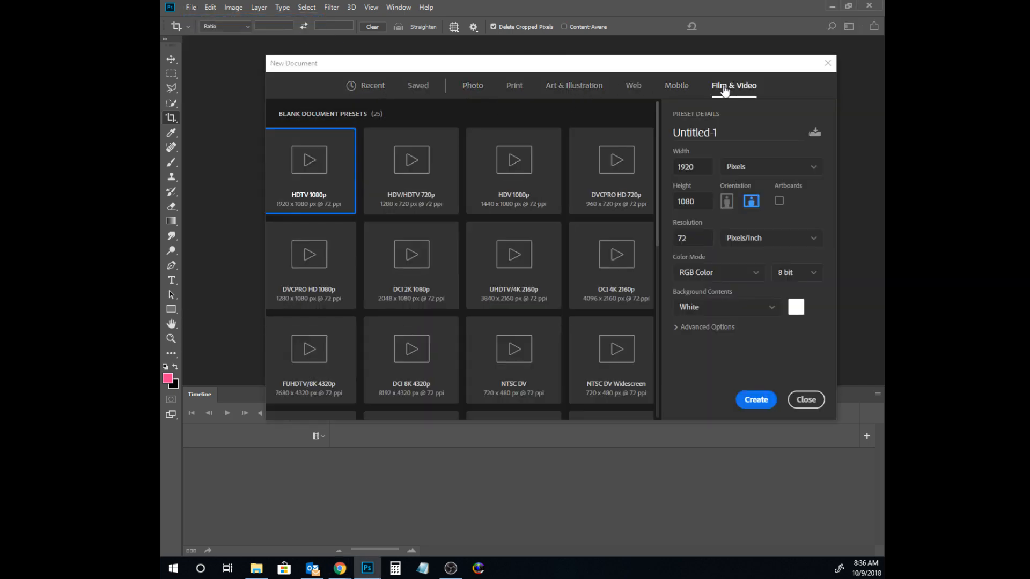
{"action": "left_click", "coordinate": [726, 138]}
{"action": "type", "text": "T"}
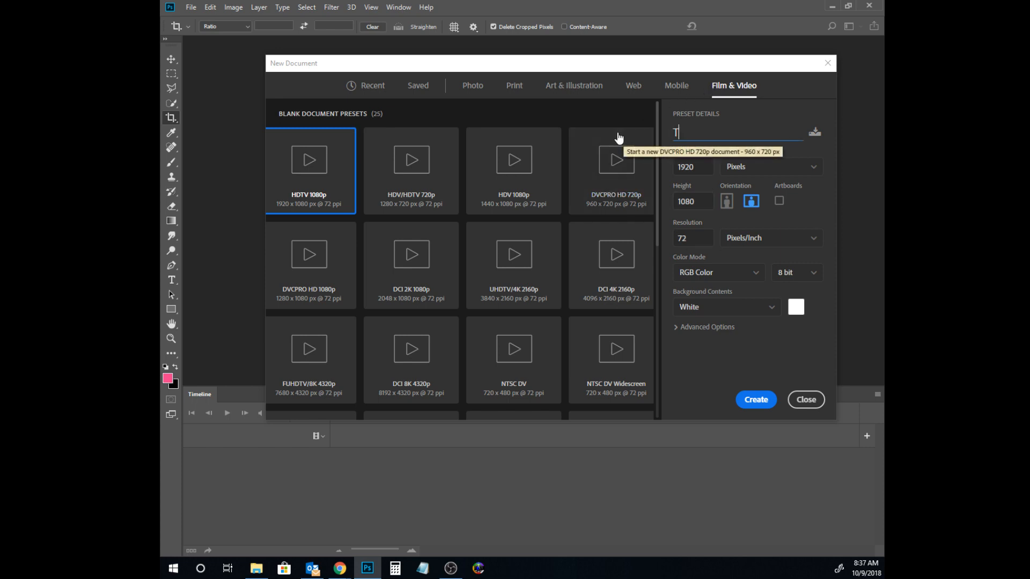
{"action": "type", "text": "hought Bubbles"}
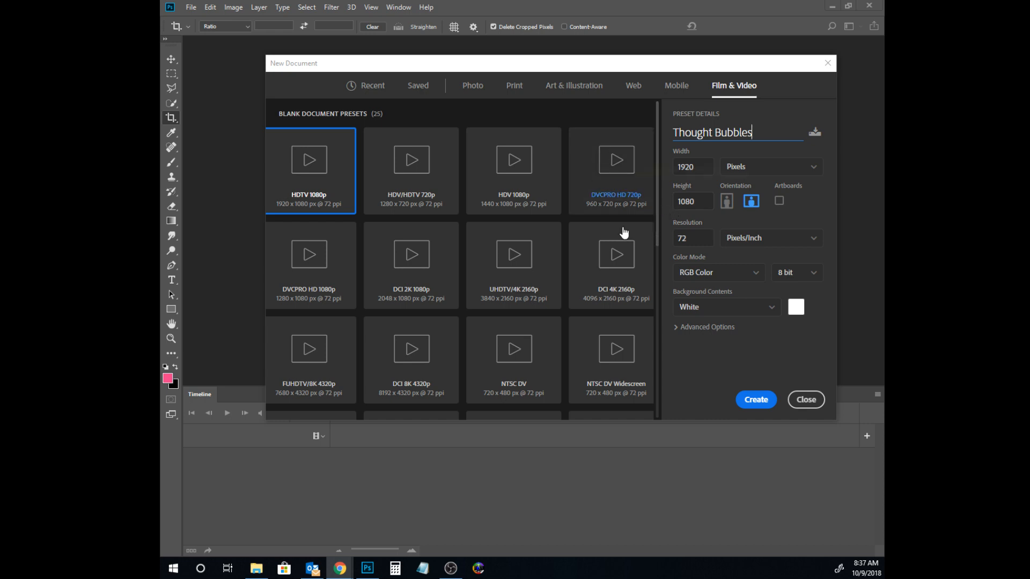
{"action": "left_click", "coordinate": [775, 399]}
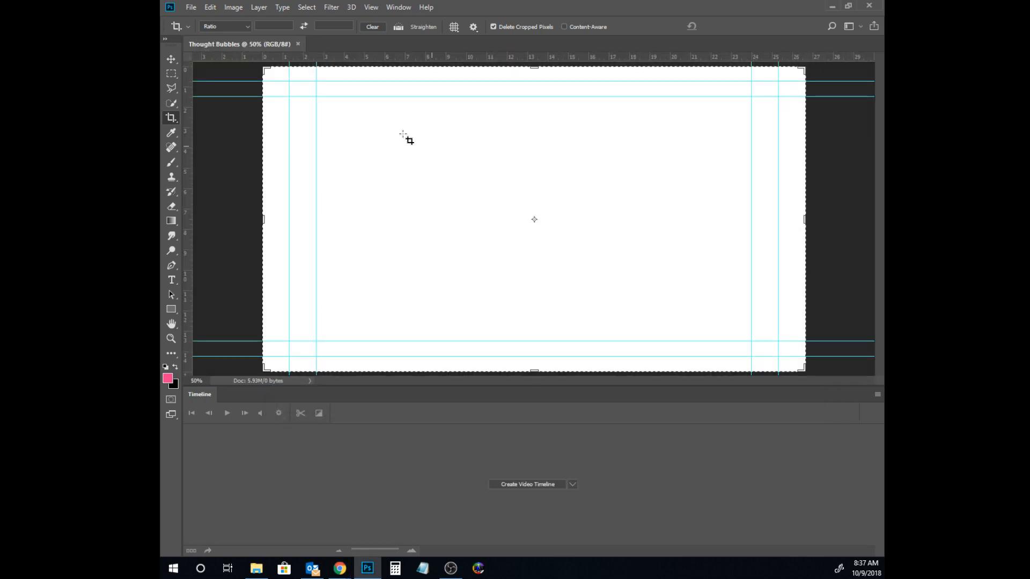
{"action": "left_click", "coordinate": [191, 7]}
{"action": "left_click", "coordinate": [199, 19]}
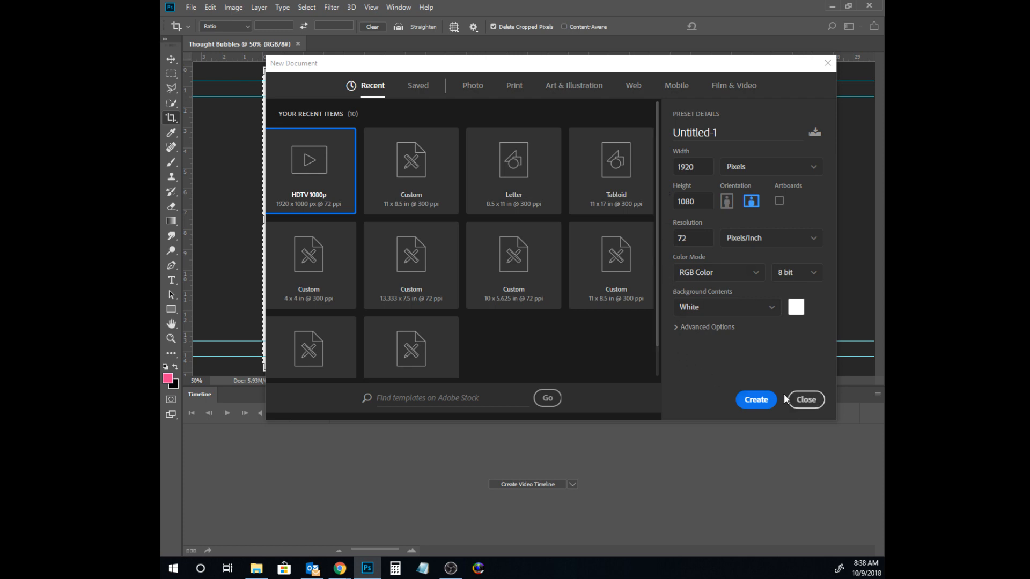
{"action": "left_click", "coordinate": [800, 403]}
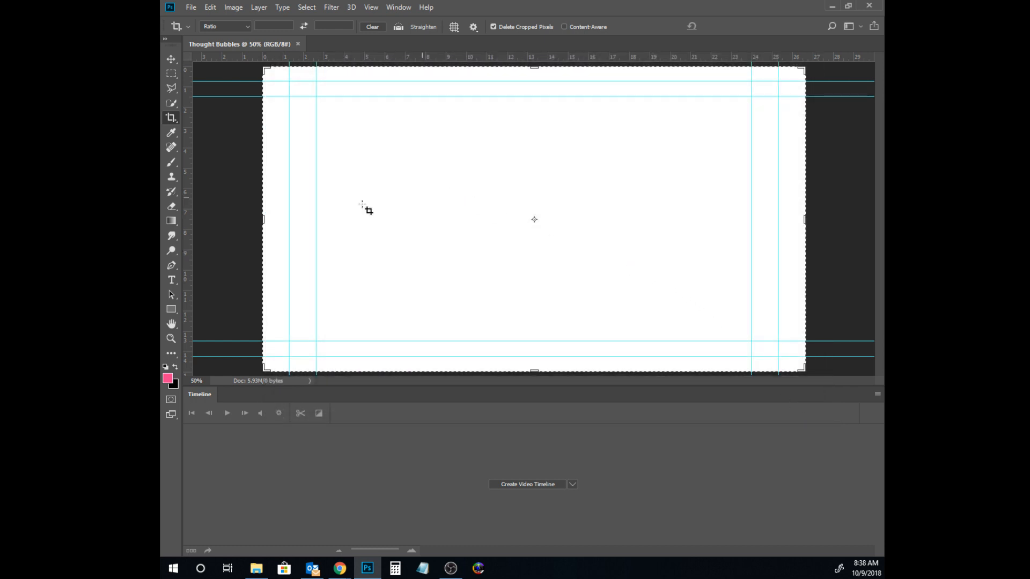
{"action": "key", "text": "alt+Tab"}
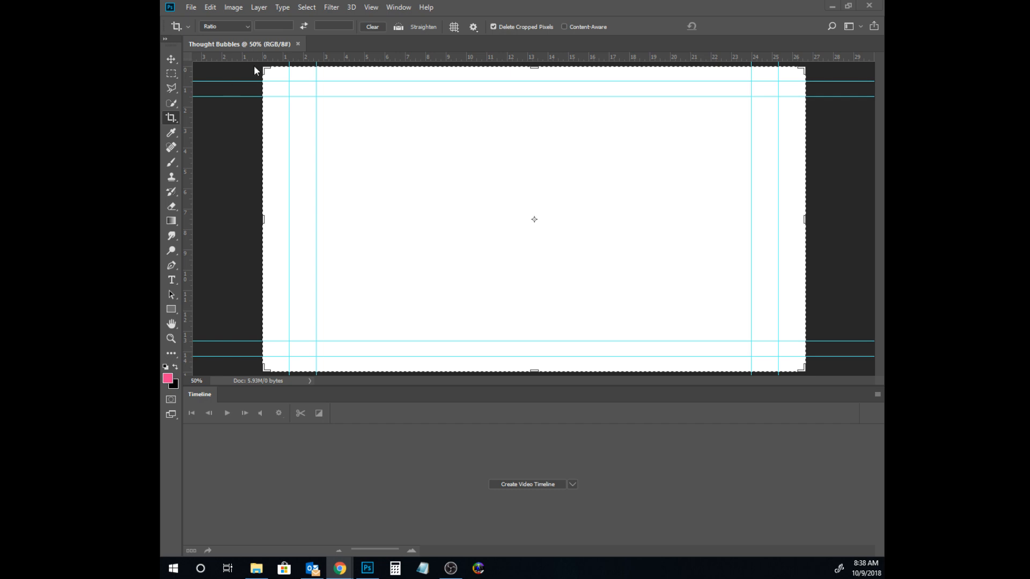
Step: Place the IMG_0648 video from the Thought Bubbles folder as an embedded file and commit the placement at full size
{"action": "left_click", "coordinate": [191, 7]}
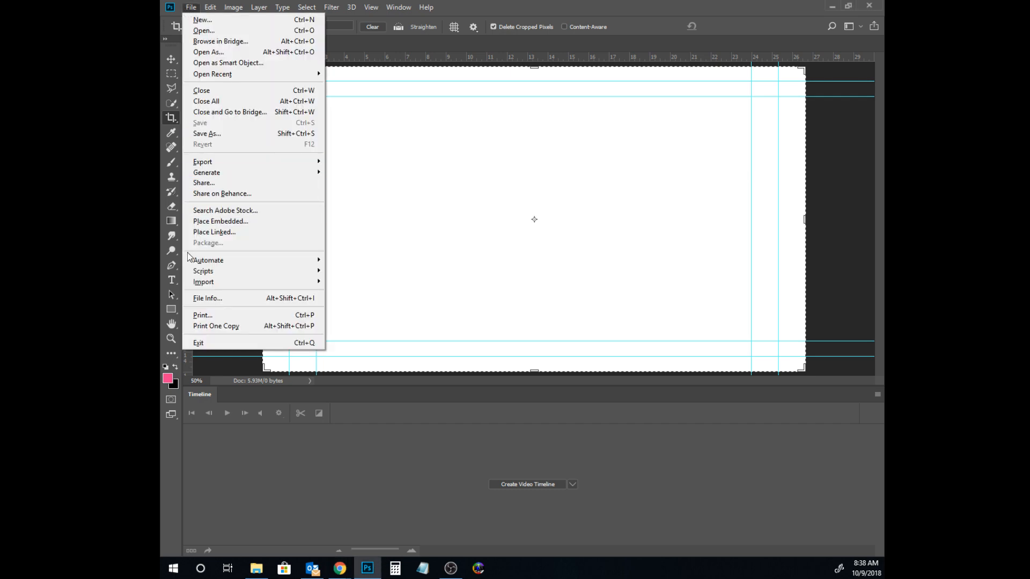
{"action": "left_click", "coordinate": [217, 223]}
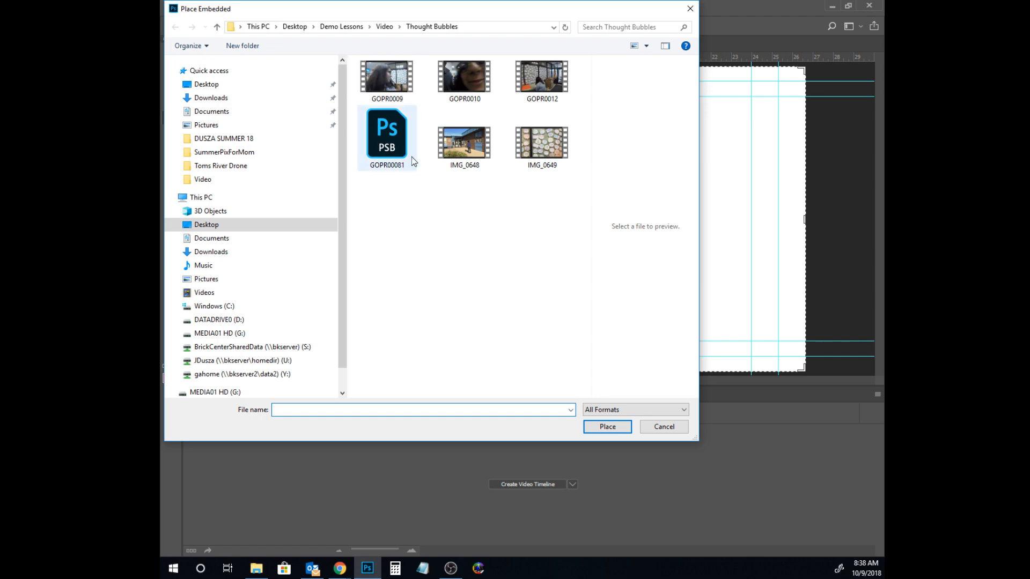
{"action": "left_click", "coordinate": [478, 149]}
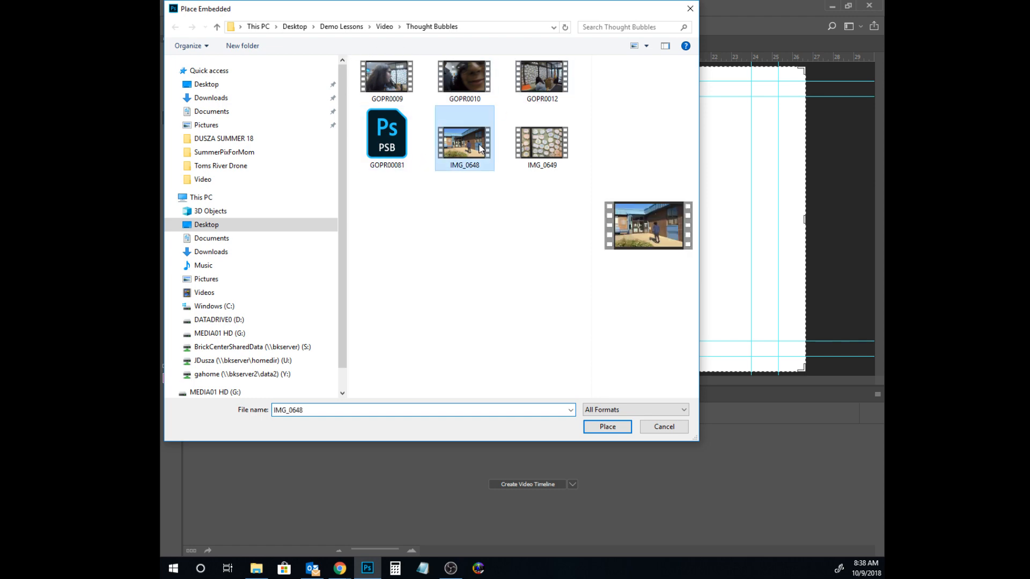
{"action": "left_click", "coordinate": [596, 428]}
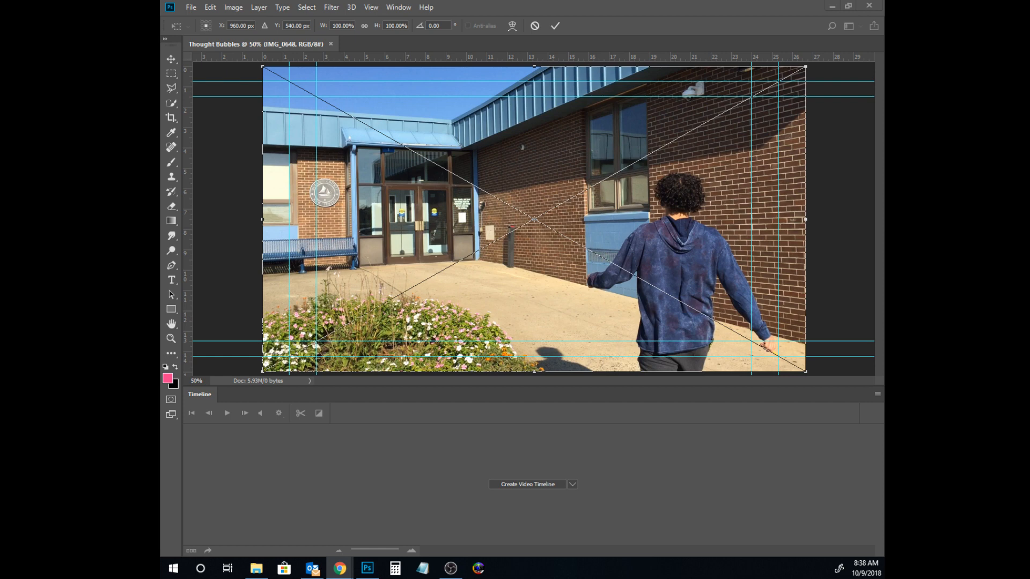
{"action": "left_click", "coordinate": [555, 27]}
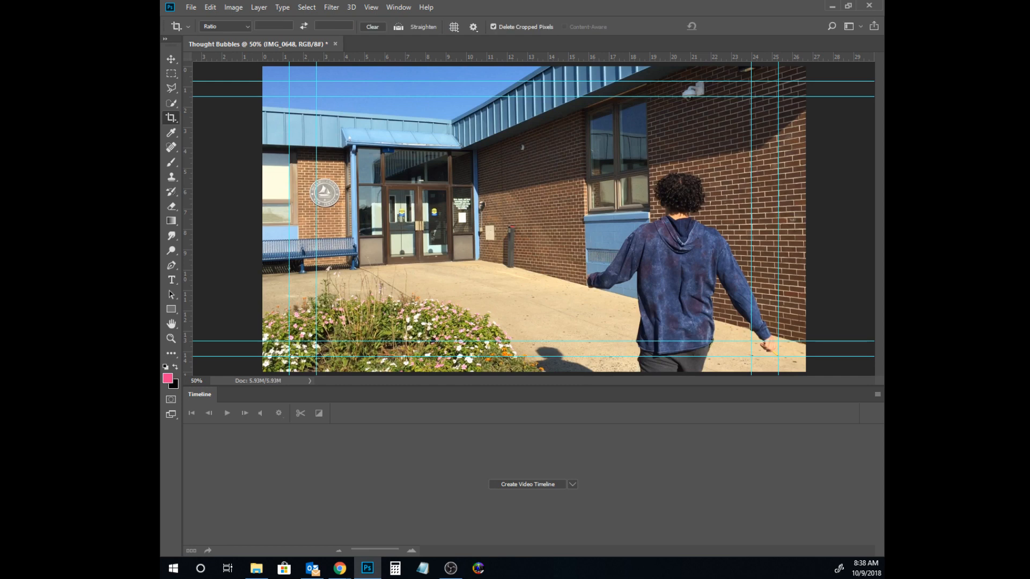
Step: Switch to the "Video in Photoshop" notes in Google Docs and shrink their window so the Photoshop timeline area stays uncovered
{"action": "key", "text": "alt+Tab"}
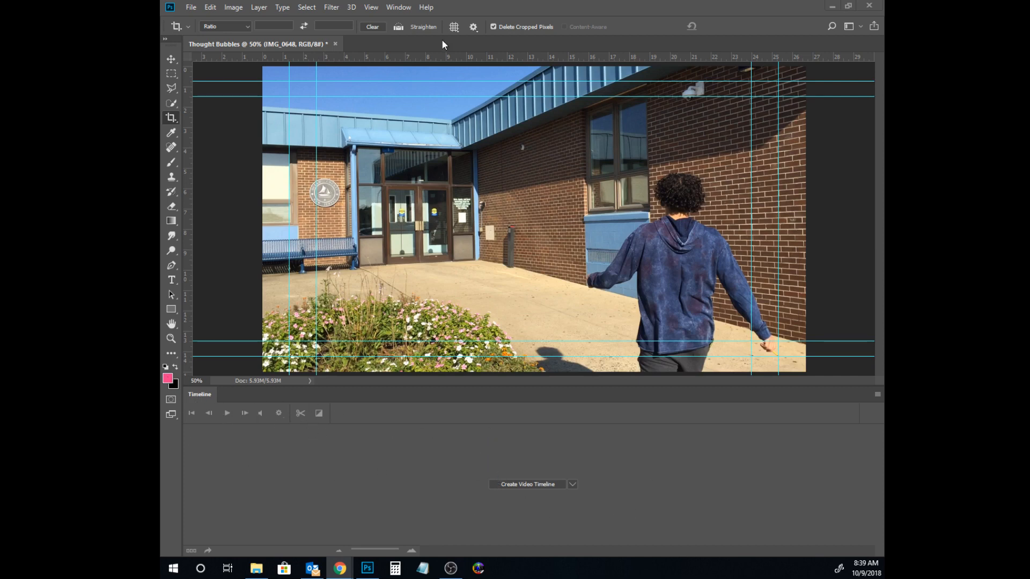
{"action": "left_click", "coordinate": [398, 7]}
{"action": "left_click_drag", "start_coordinate": [161, 48], "coordinate": [552, 5]}
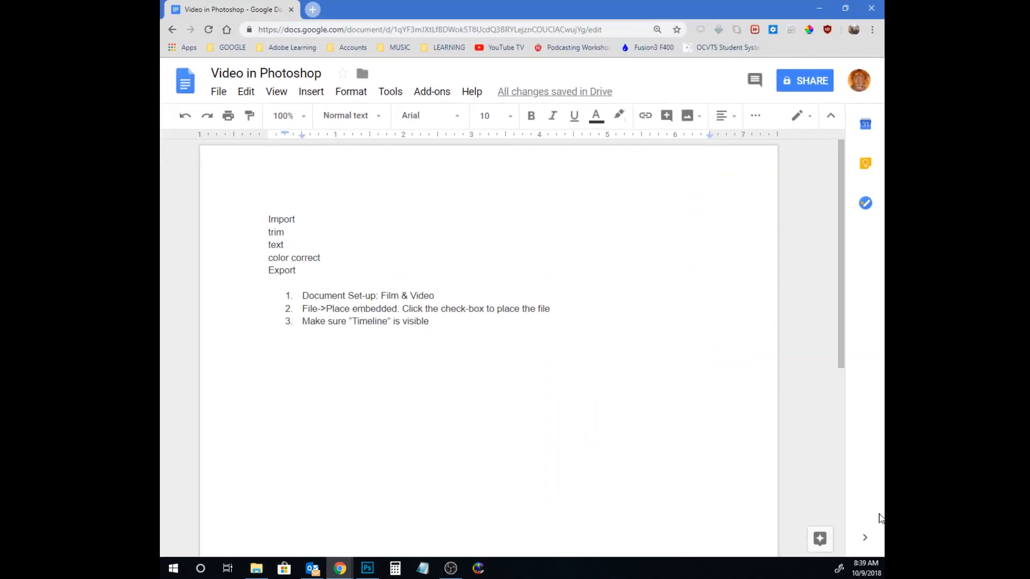
{"action": "left_click", "coordinate": [845, 8]}
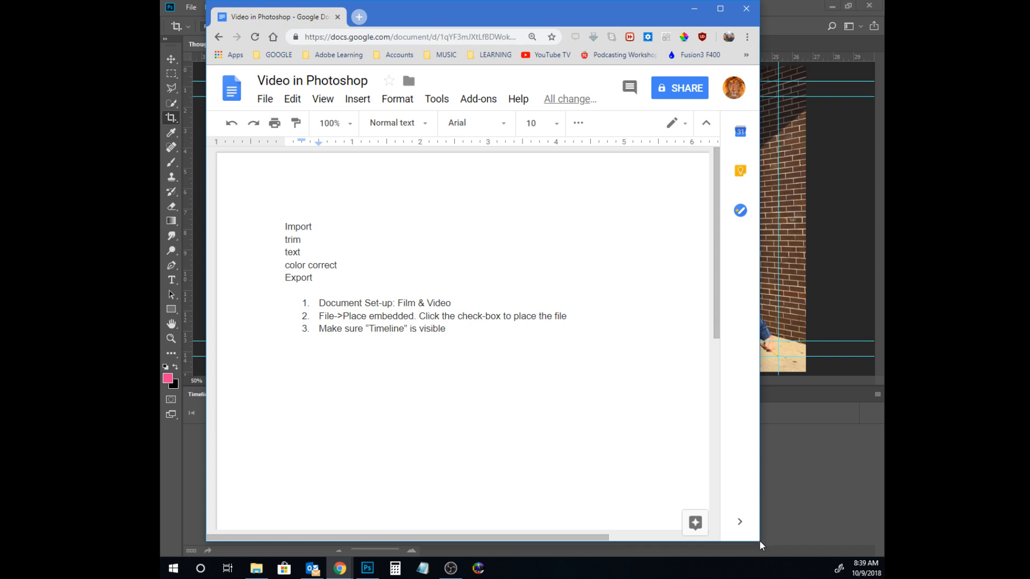
{"action": "left_click_drag", "start_coordinate": [760, 543], "coordinate": [569, 397]}
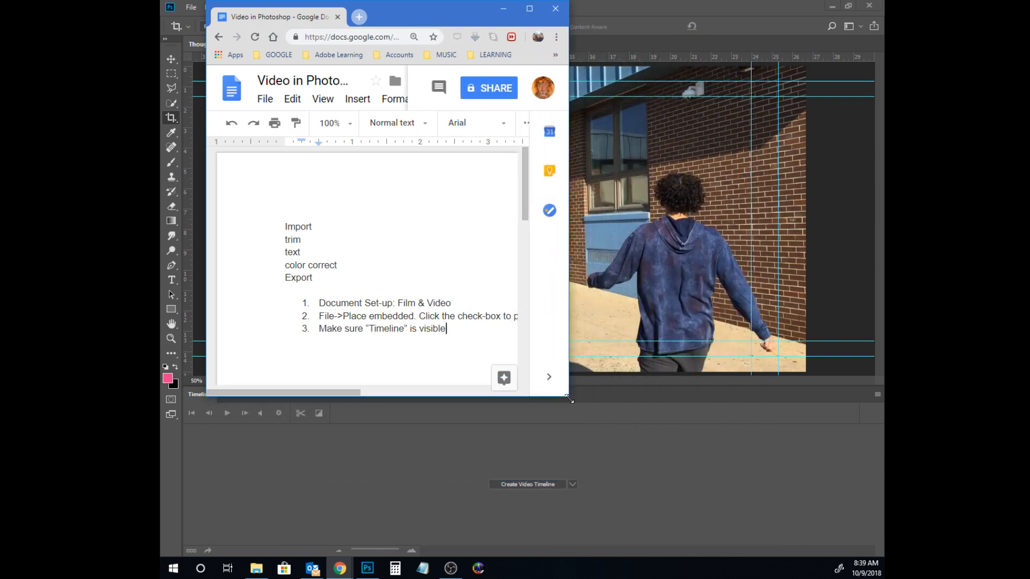
{"action": "left_click_drag", "start_coordinate": [408, 9], "coordinate": [365, 20]}
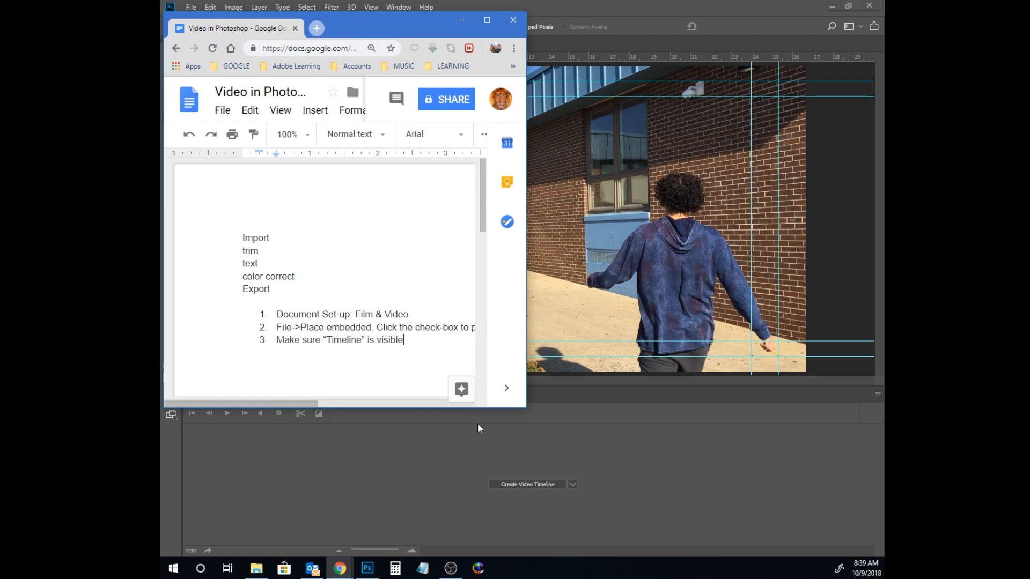
Step: Create a video timeline in Photoshop for the placed IMG_0648 clip
{"action": "left_click", "coordinate": [546, 485]}
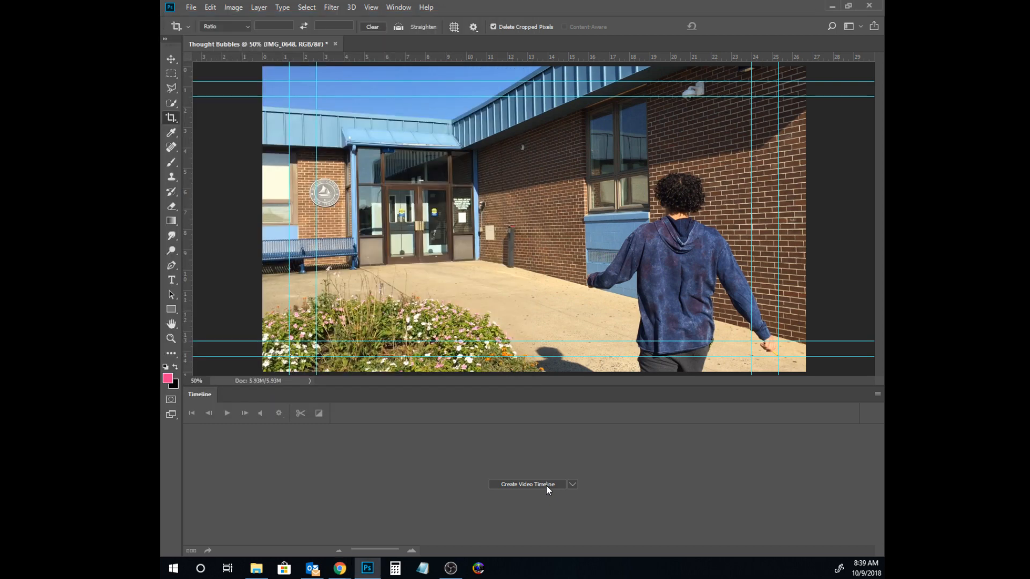
Step: Bring the "Video in Photoshop" notes window forward in Chrome and move it out of the way of the Photoshop canvas
{"action": "mouse_move", "coordinate": [340, 568]}
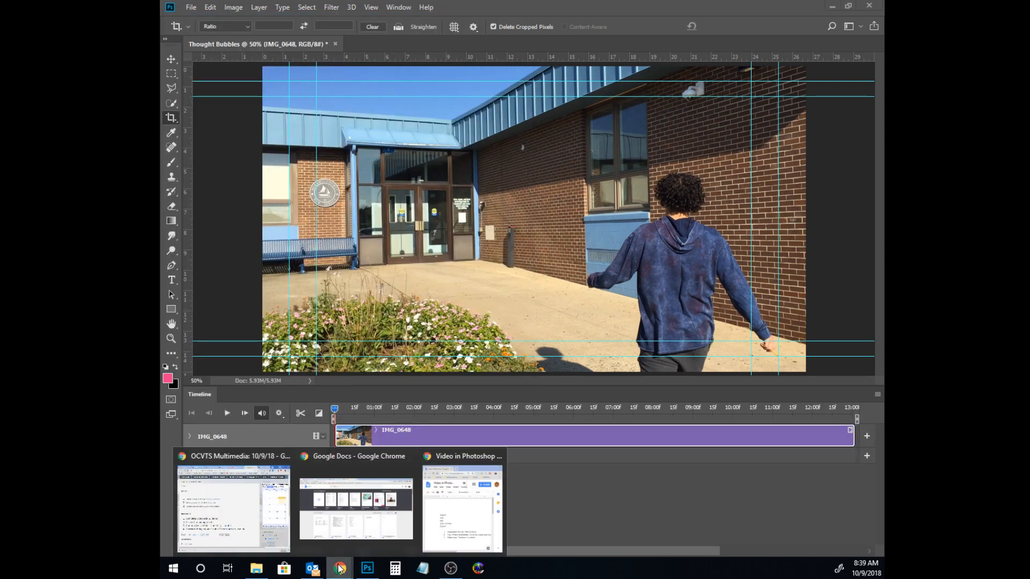
{"action": "left_click", "coordinate": [454, 513]}
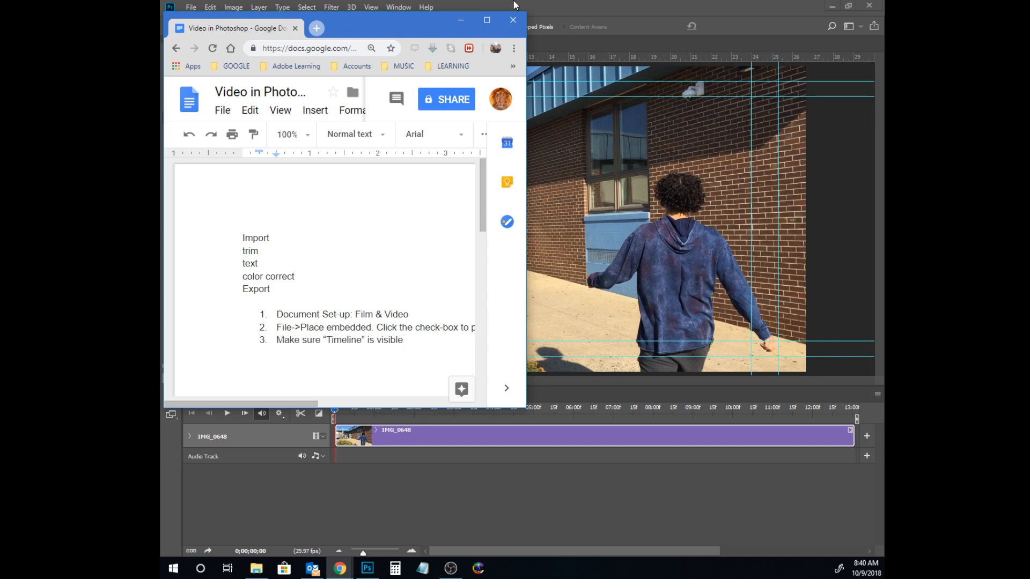
{"action": "left_click_drag", "start_coordinate": [433, 21], "coordinate": [160, 21]}
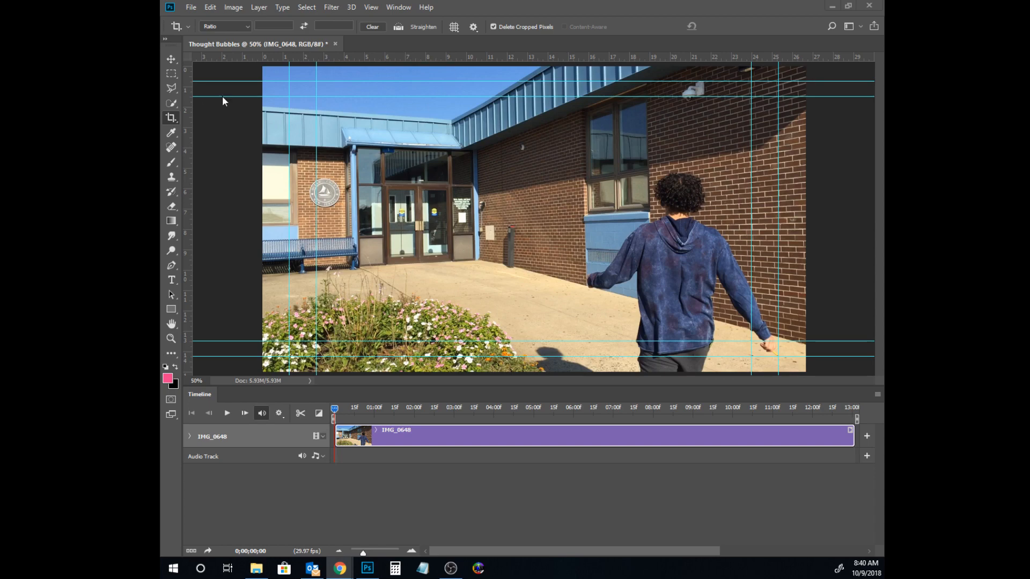
Step: Start placing an embedded file and browse through SharedData, MULTIMEDIA CLASSES, 5_VIDEO PRODUCTION and Thought Bubbles on the Y: drive to the first group's folder
{"action": "left_click", "coordinate": [191, 7]}
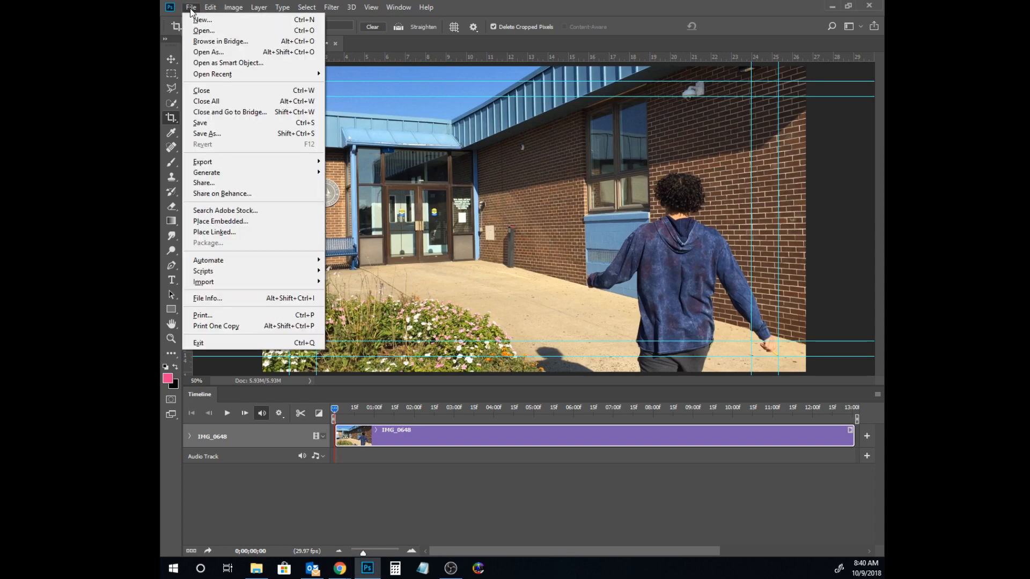
{"action": "left_click", "coordinate": [221, 222]}
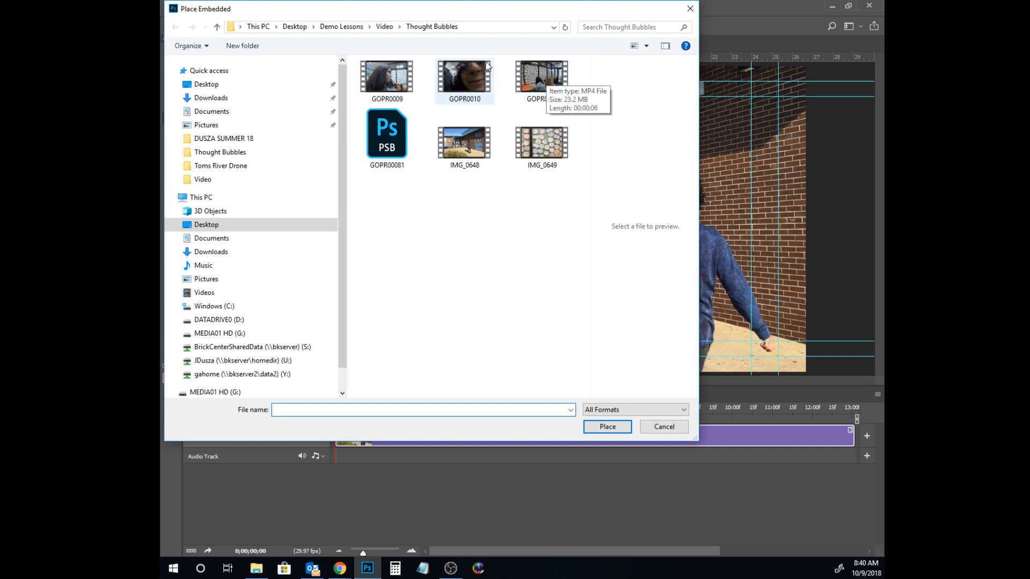
{"action": "left_click", "coordinate": [384, 27]}
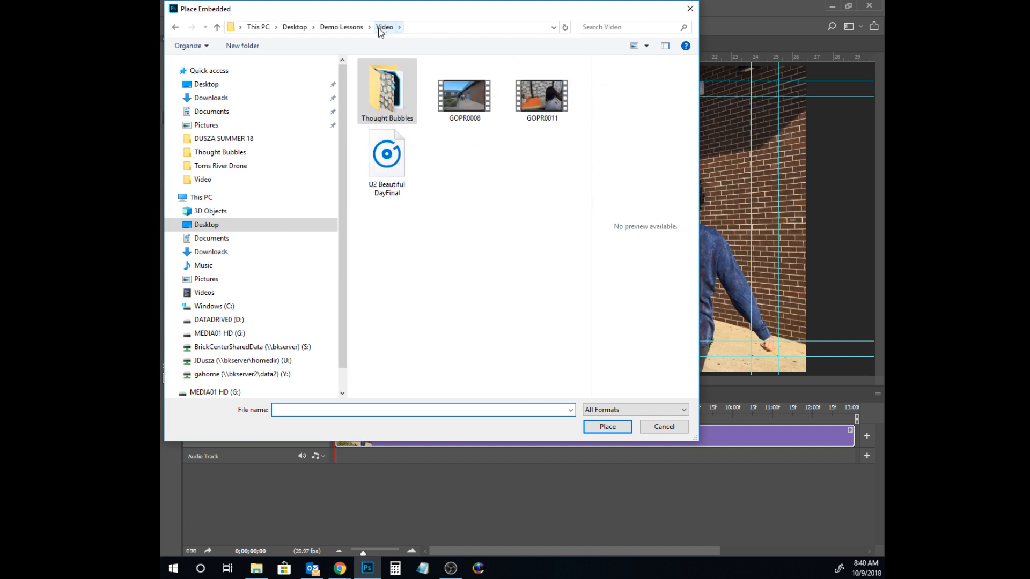
{"action": "left_click", "coordinate": [207, 366]}
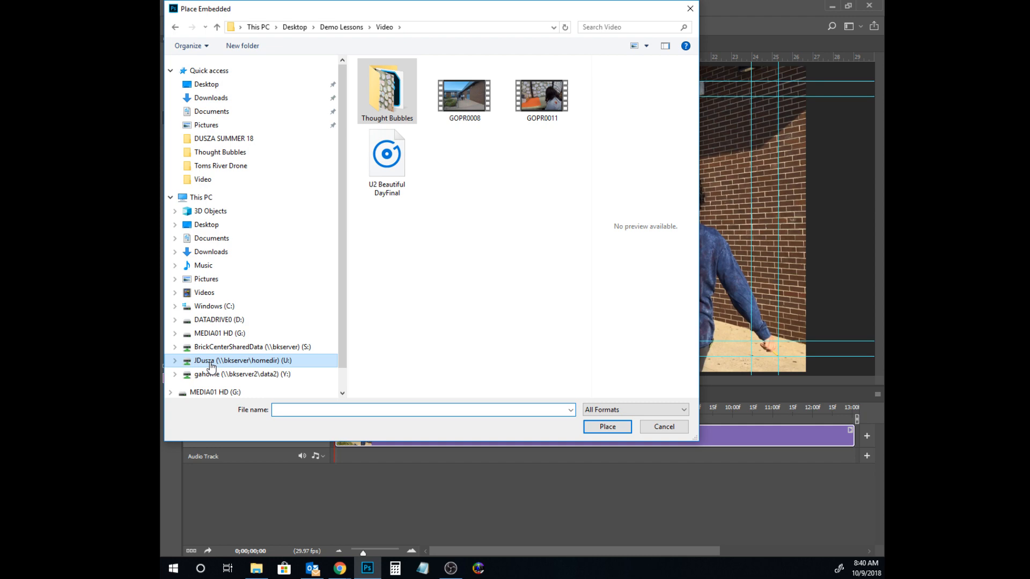
{"action": "left_click", "coordinate": [214, 375]}
{"action": "double_click", "coordinate": [400, 80]}
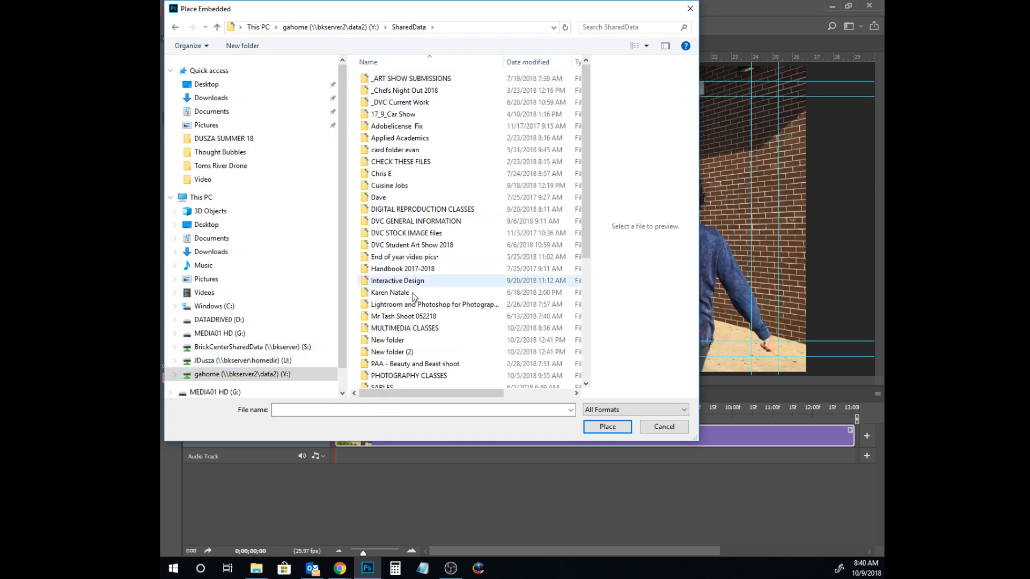
{"action": "left_click", "coordinate": [411, 329]}
{"action": "double_click", "coordinate": [411, 328]}
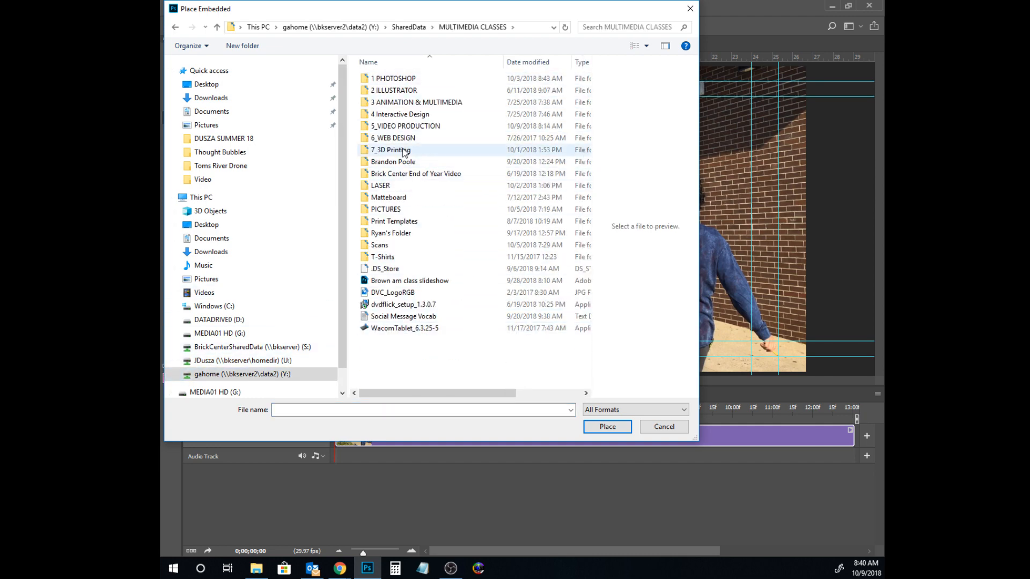
{"action": "double_click", "coordinate": [405, 126]}
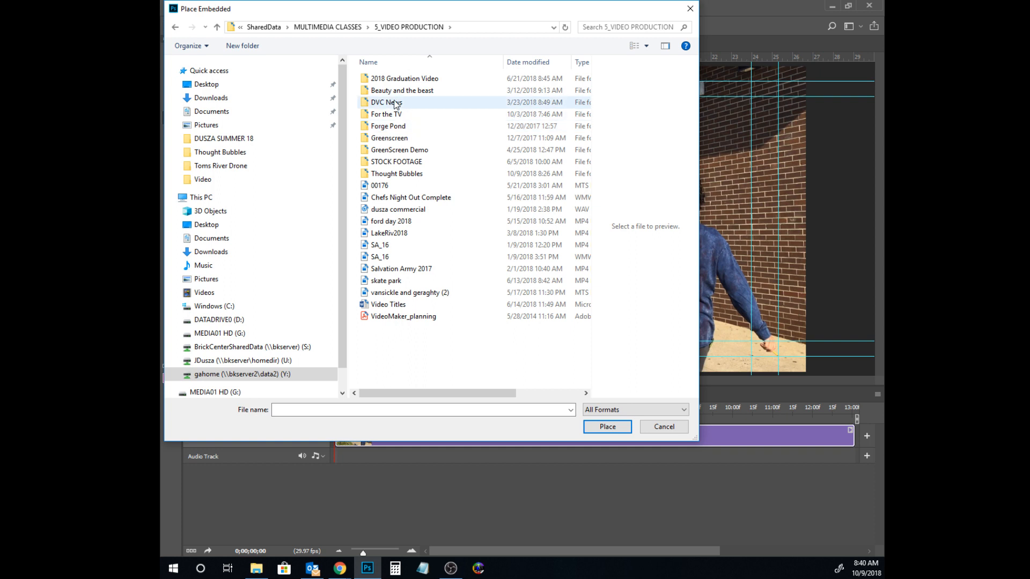
{"action": "double_click", "coordinate": [394, 173]}
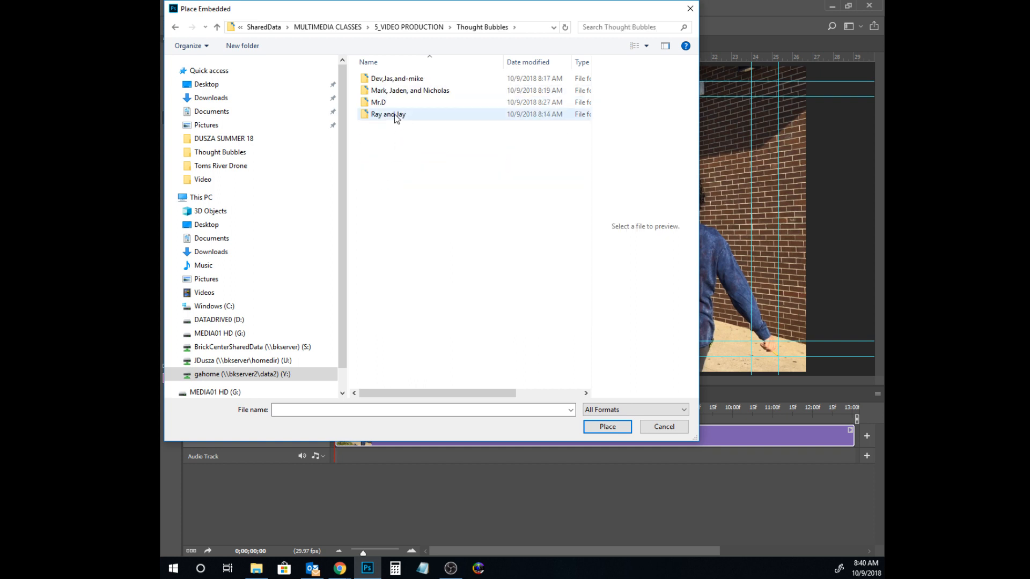
{"action": "left_click", "coordinate": [399, 81]}
{"action": "double_click", "coordinate": [400, 80]}
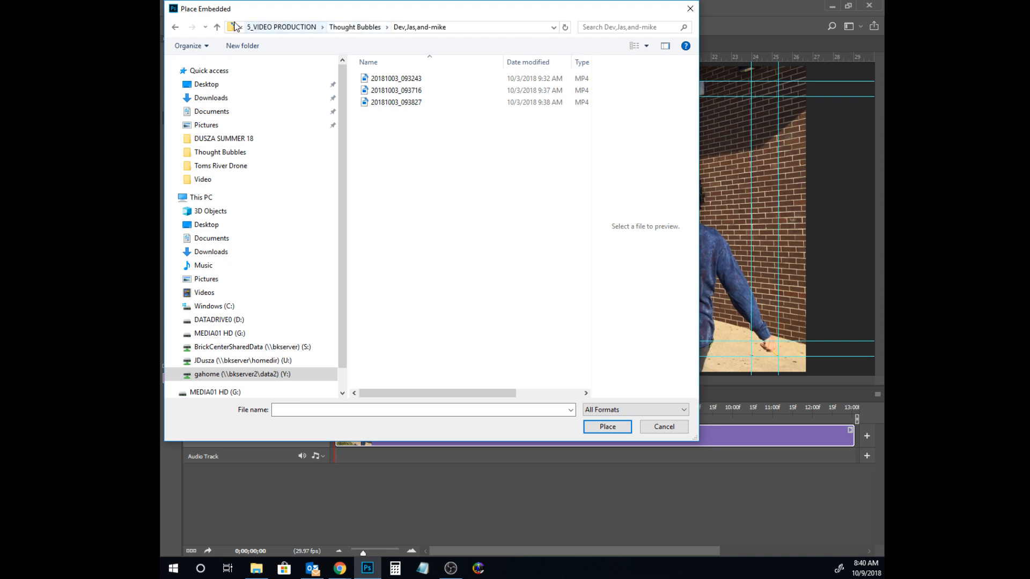
Step: Show the files as large icons, place the 20181003_093827 video, and commit it scaled to about 150% to fill the canvas
{"action": "left_click", "coordinate": [649, 47]}
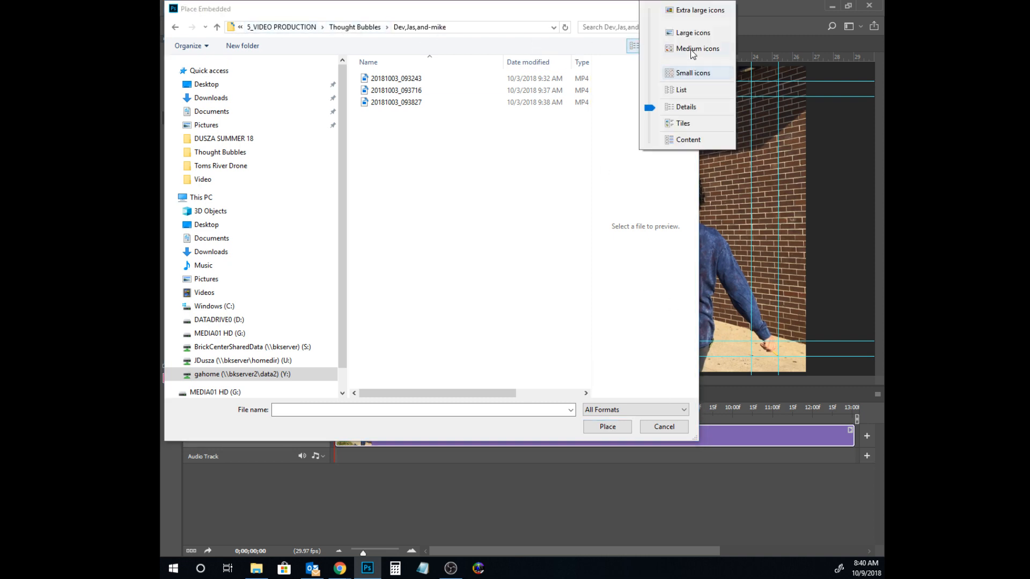
{"action": "left_click", "coordinate": [692, 33]}
{"action": "left_click", "coordinate": [541, 93]}
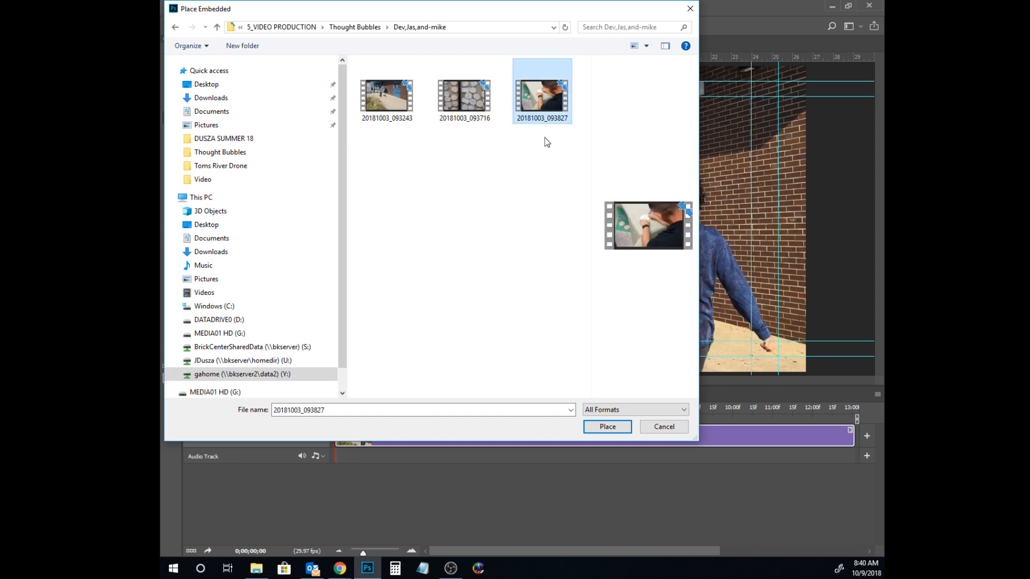
{"action": "left_click", "coordinate": [610, 427]}
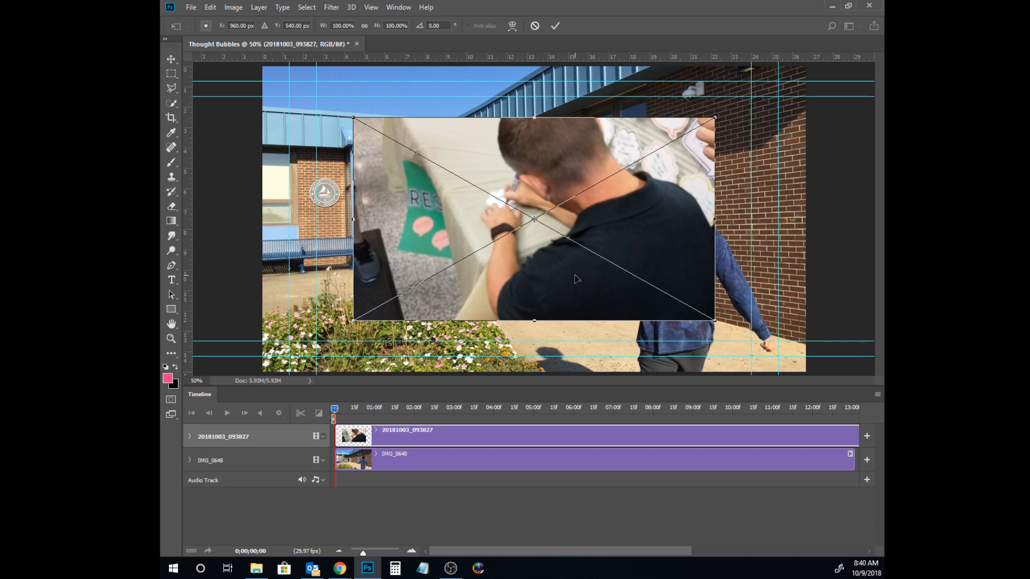
{"action": "left_click_drag", "start_coordinate": [714, 322], "coordinate": [804, 371]}
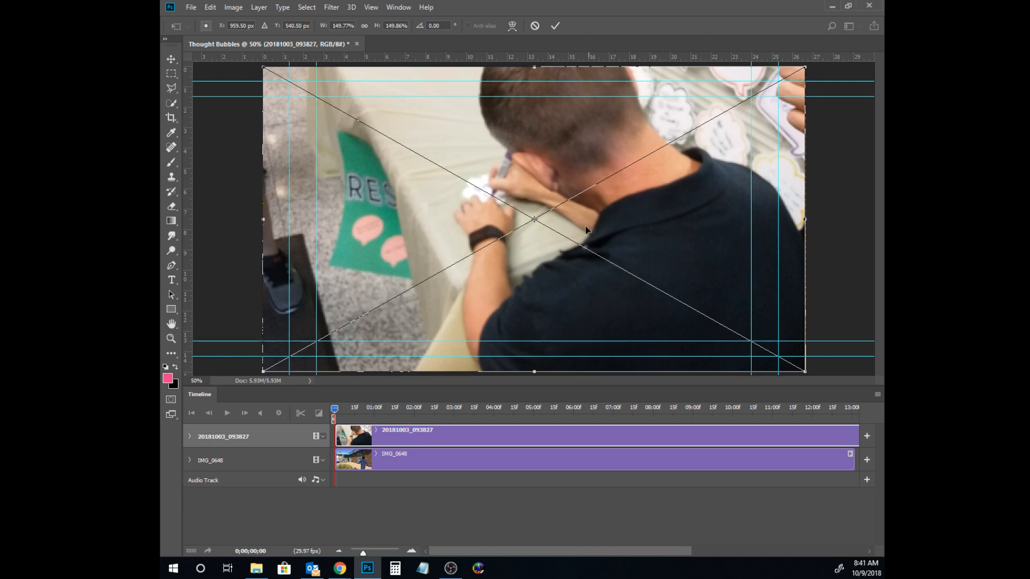
{"action": "left_click", "coordinate": [554, 27]}
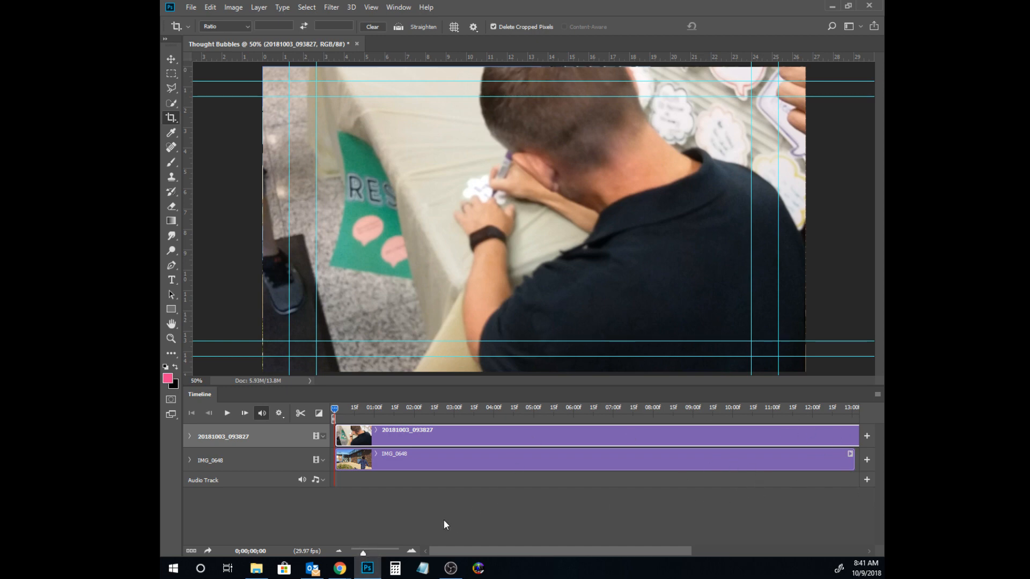
Step: Move the 20181003_093827 clip to start right after the IMG_0648 clip on the timeline, and scrub the playhead to about 0;00;08;24
{"action": "left_click_drag", "start_coordinate": [364, 553], "coordinate": [358, 551]}
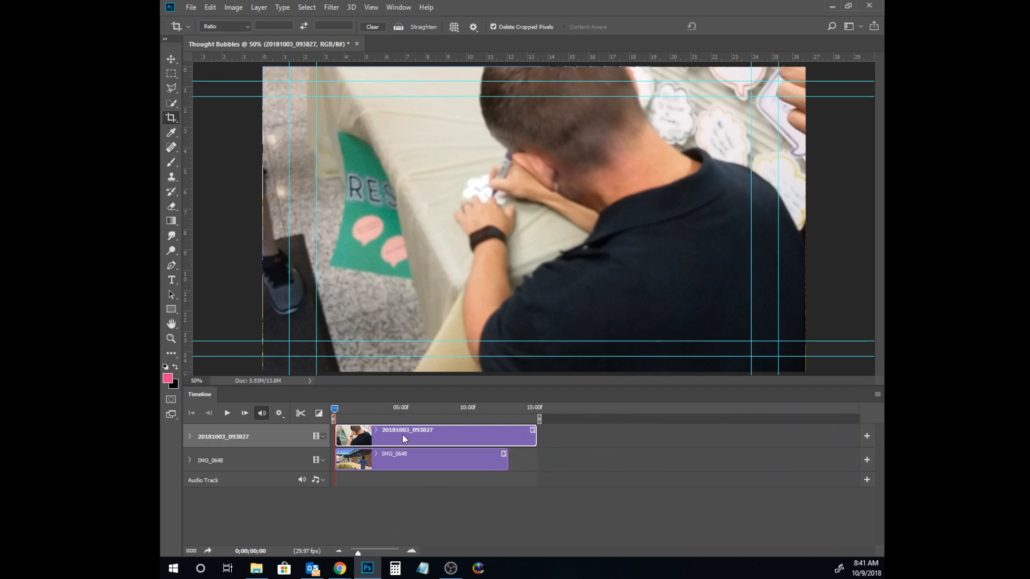
{"action": "left_click_drag", "start_coordinate": [404, 436], "coordinate": [577, 445]}
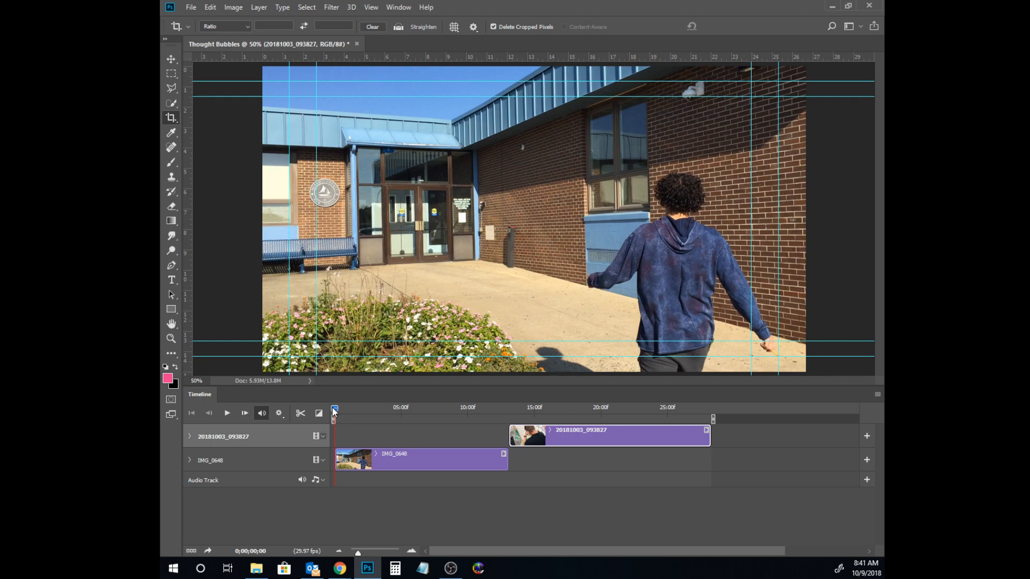
{"action": "left_click_drag", "start_coordinate": [333, 406], "coordinate": [453, 420]}
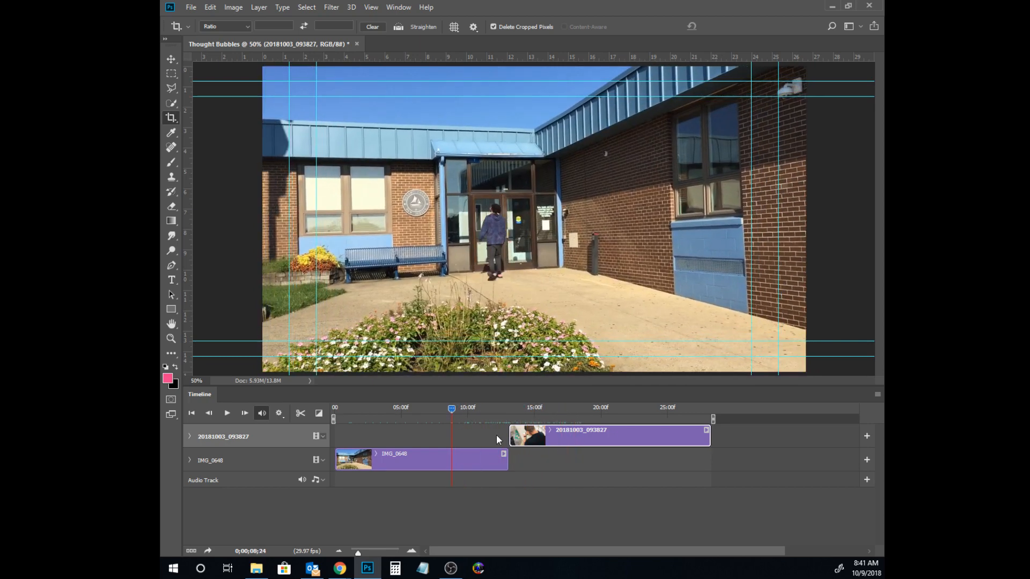
Step: Switch to the "Video in Photoshop" notes and add the line "Zoom slider: let's us see more or less of timeline" below "Export"
{"action": "key", "text": "alt+Tab"}
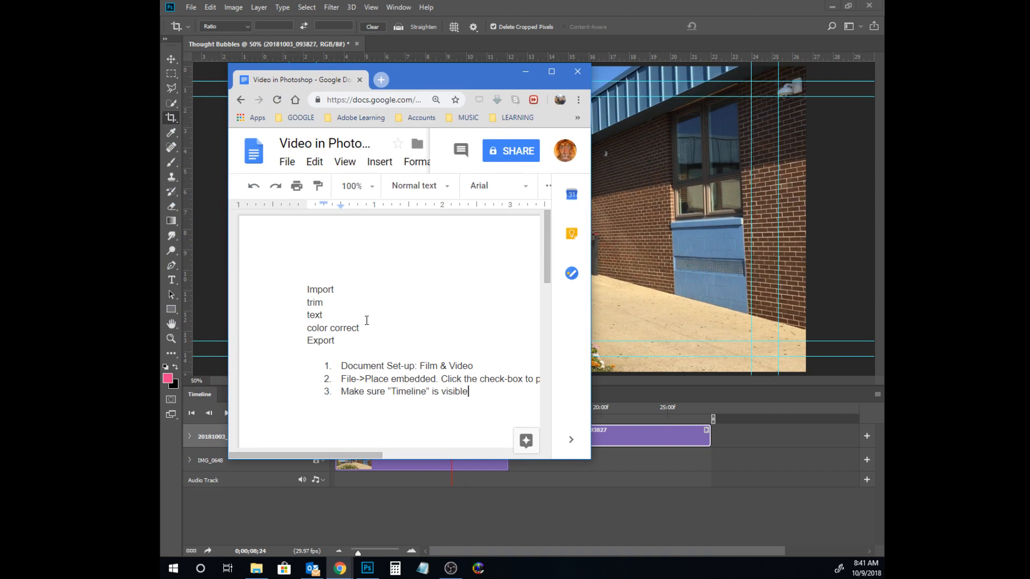
{"action": "left_click", "coordinate": [349, 340]}
{"action": "key", "text": "Return"}
{"action": "type", "text": "Z"}
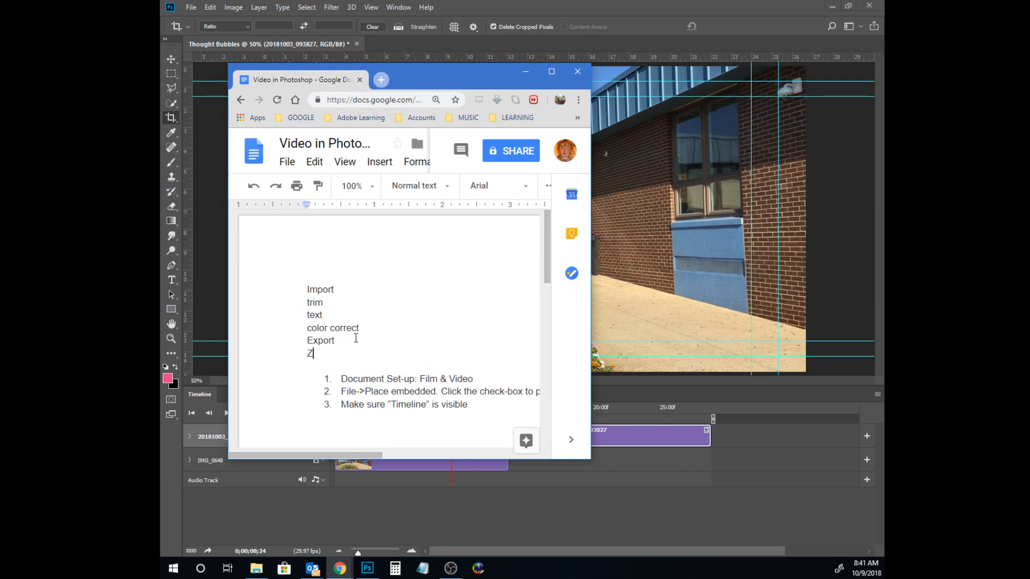
{"action": "type", "text": "oom slider: let's us see more or less"}
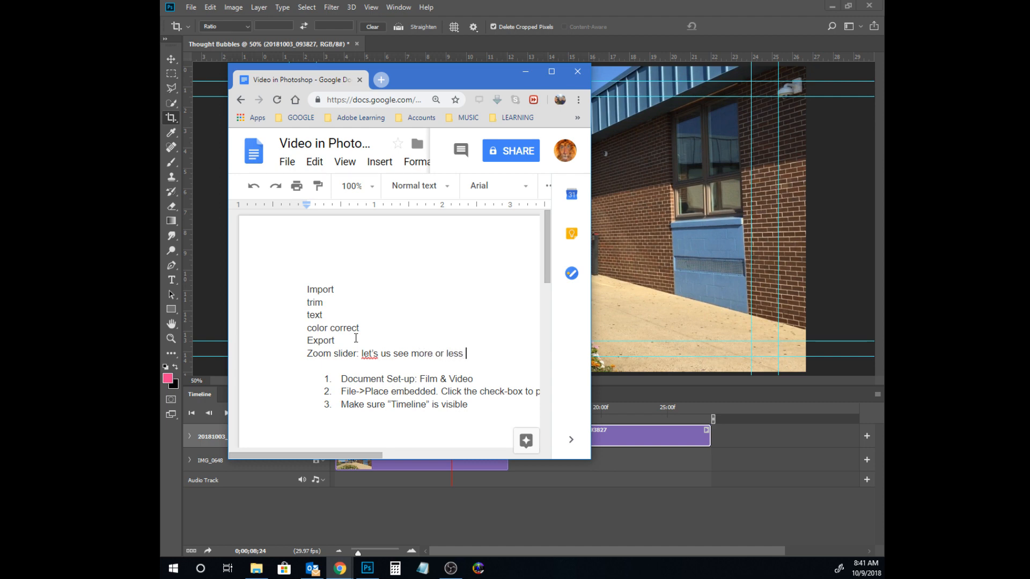
{"action": "type", "text": " of timeline"}
{"action": "key", "text": "Return"}
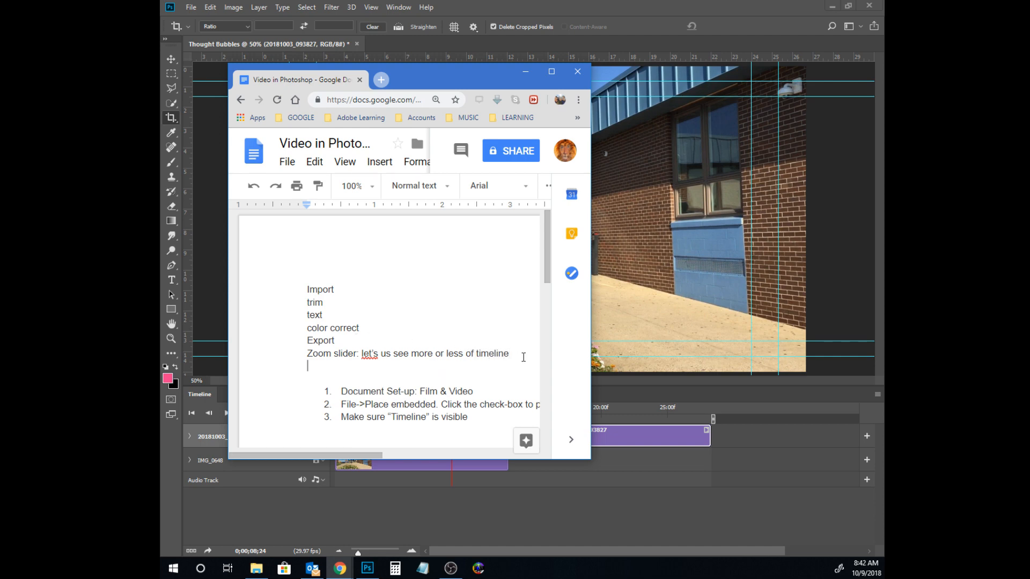
Step: Add the note "Playhead: Blue pentagonal shape that allows us to us scrub through" and move the notes window clear of the timeline's playhead
{"action": "type", "text": "Playhead:"}
{"action": "left_click_drag", "start_coordinate": [482, 72], "coordinate": [767, 103]}
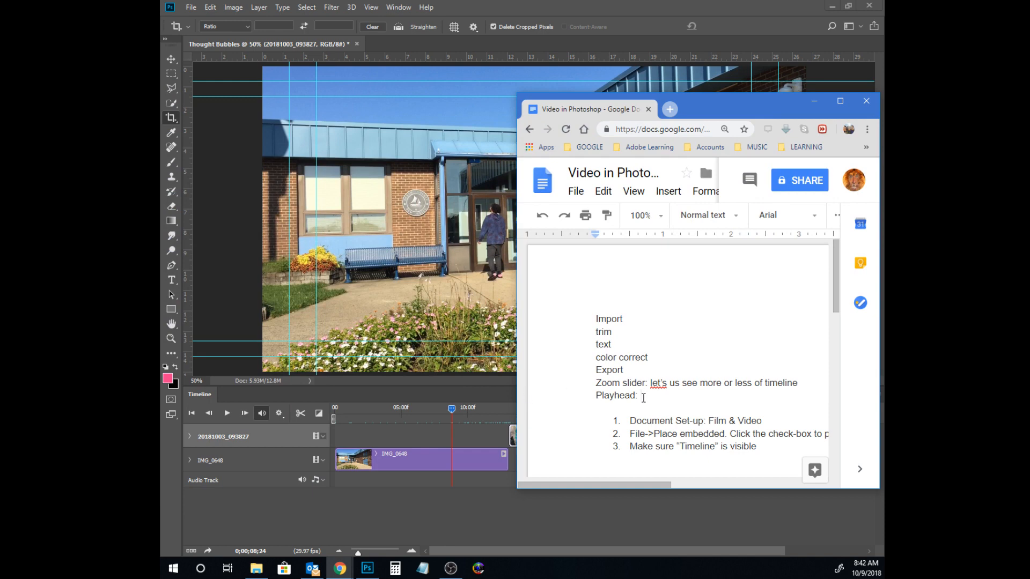
{"action": "type", "text": "Bri"}
{"action": "key", "text": "BackSpace"}
{"action": "key", "text": "BackSpace"}
{"action": "type", "text": "lue pentagonal shape "}
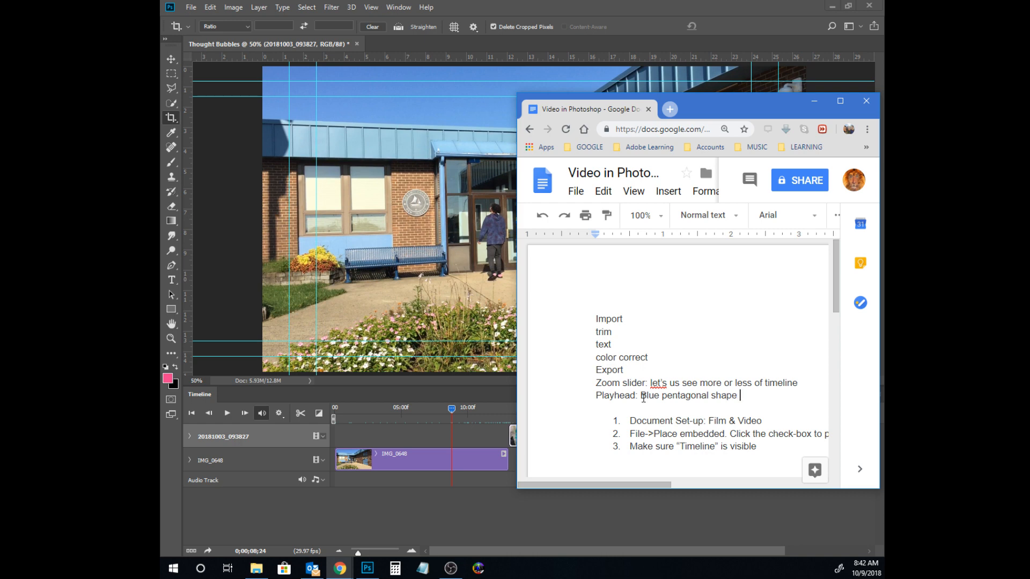
{"action": "type", "text": "that allows us to us scr"}
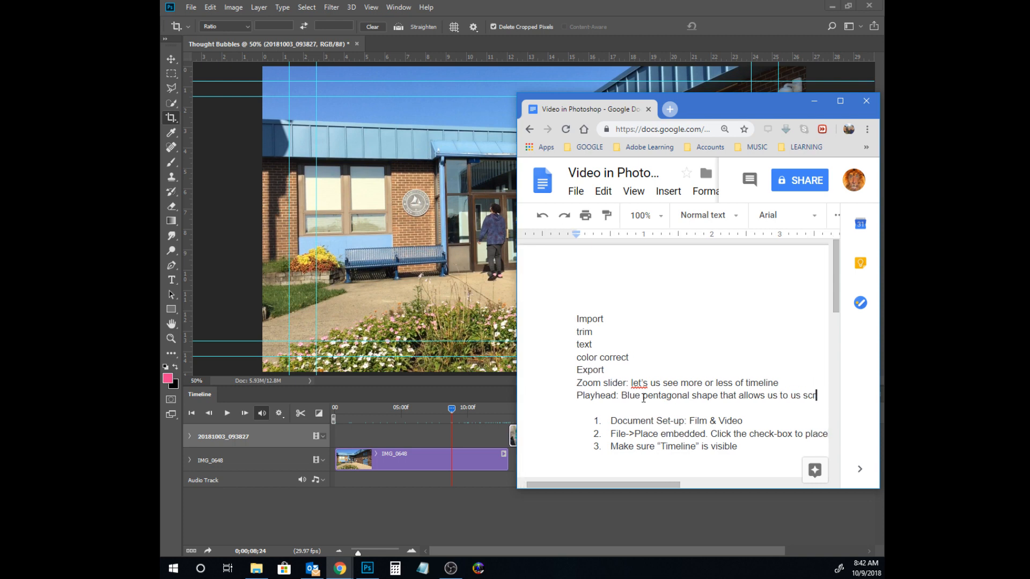
{"action": "type", "text": "ub through"}
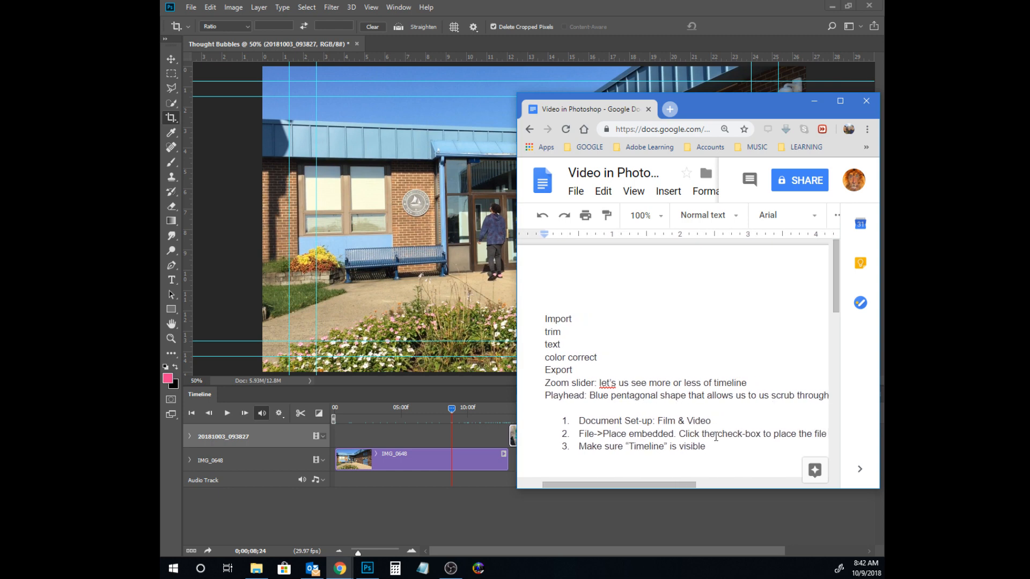
Step: Insert "/scan" after "scrub" in the Playhead note and end the line with "the timeline"
{"action": "left_click_drag", "start_coordinate": [668, 485], "coordinate": [685, 488]}
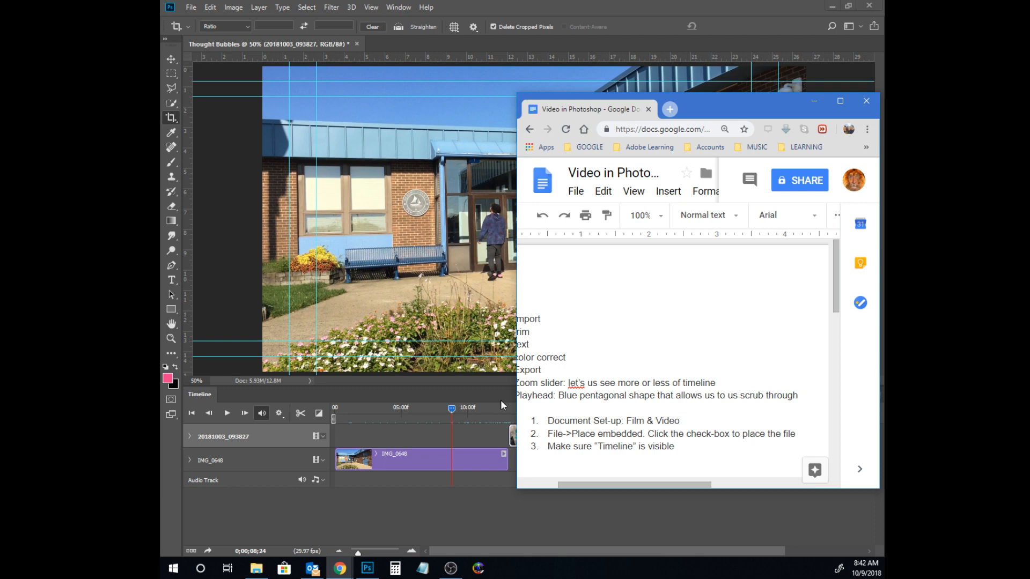
{"action": "left_click", "coordinate": [762, 394]}
{"action": "type", "text": "/scan"}
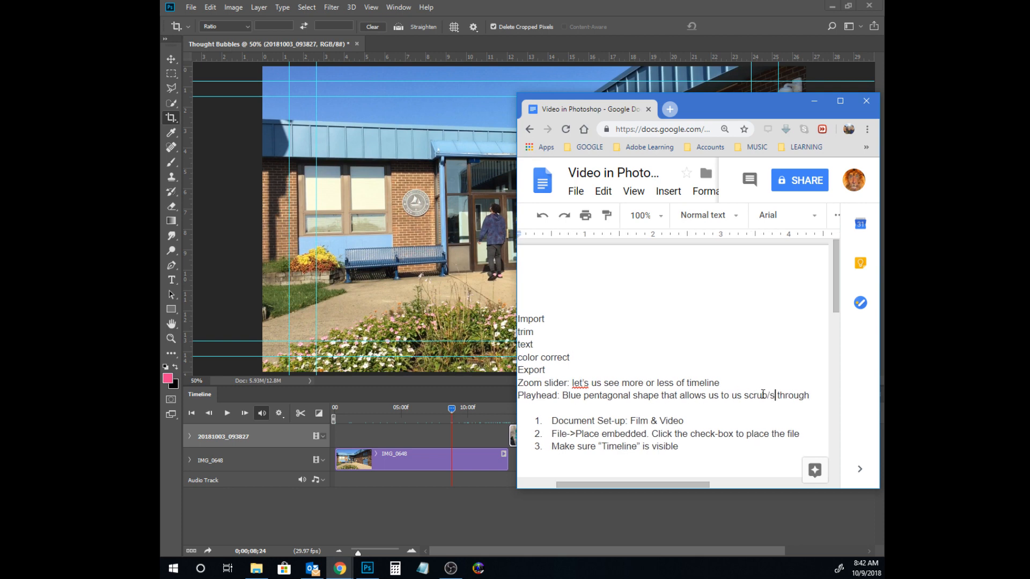
{"action": "left_click_drag", "start_coordinate": [682, 484], "coordinate": [714, 486]}
{"action": "double_click", "coordinate": [780, 399]}
{"action": "type", "text": "t"}
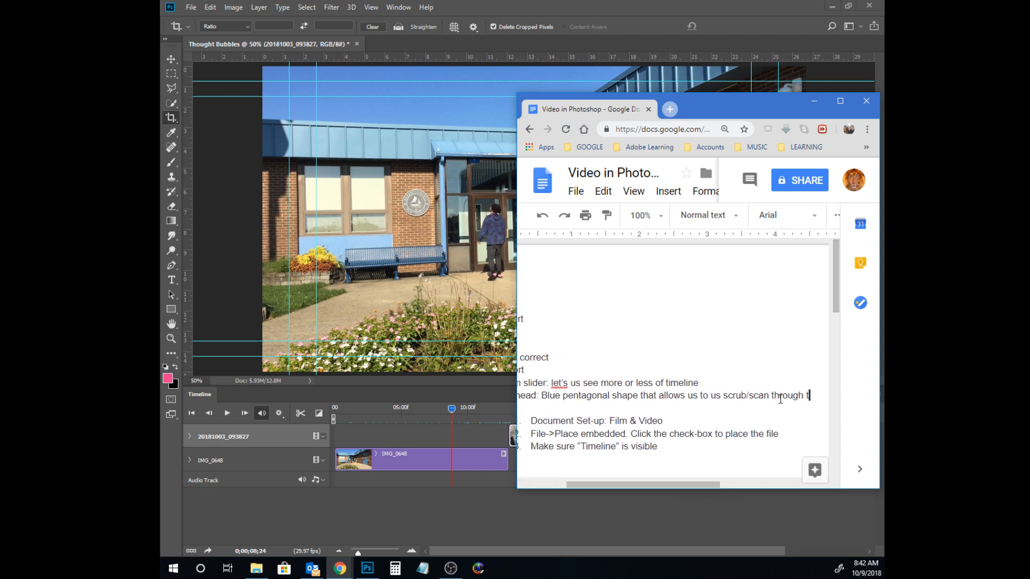
{"action": "type", "text": "he timeline"}
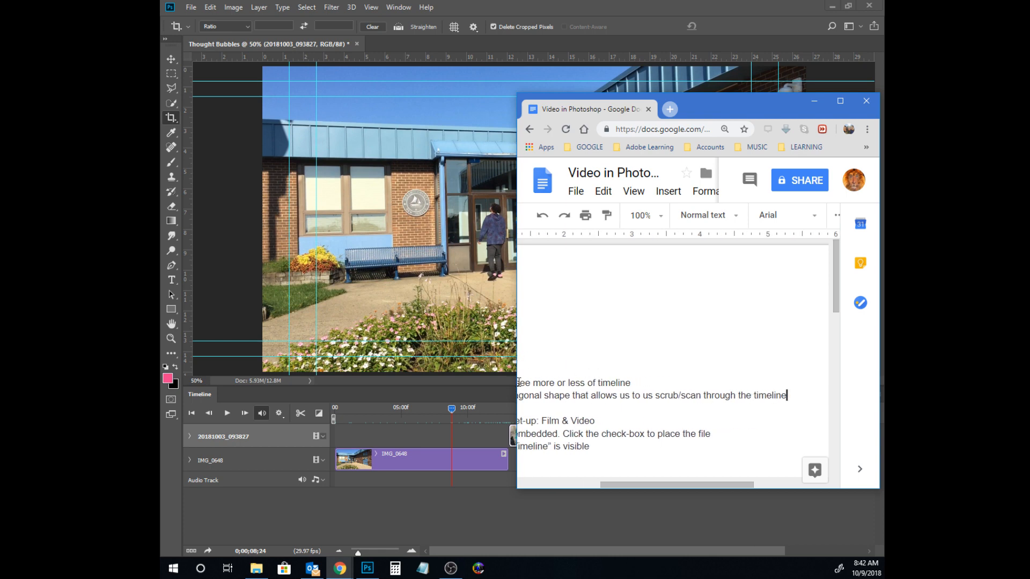
Step: Widen the notes window to fit the full lines and make the "Playhead:" and "Zoom slider:" labels bold
{"action": "left_click_drag", "start_coordinate": [517, 384], "coordinate": [375, 387]}
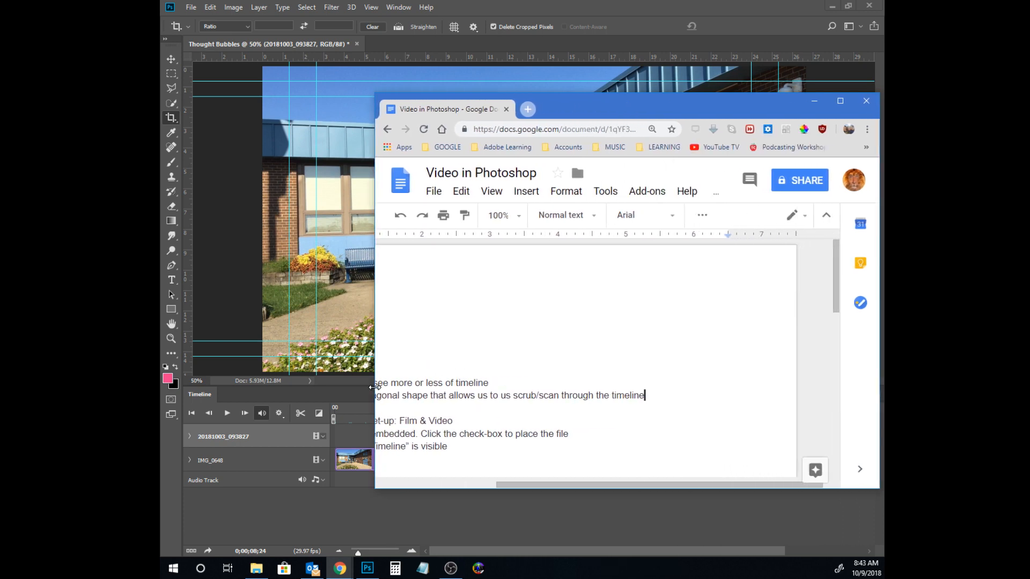
{"action": "left_click_drag", "start_coordinate": [531, 483], "coordinate": [442, 483]}
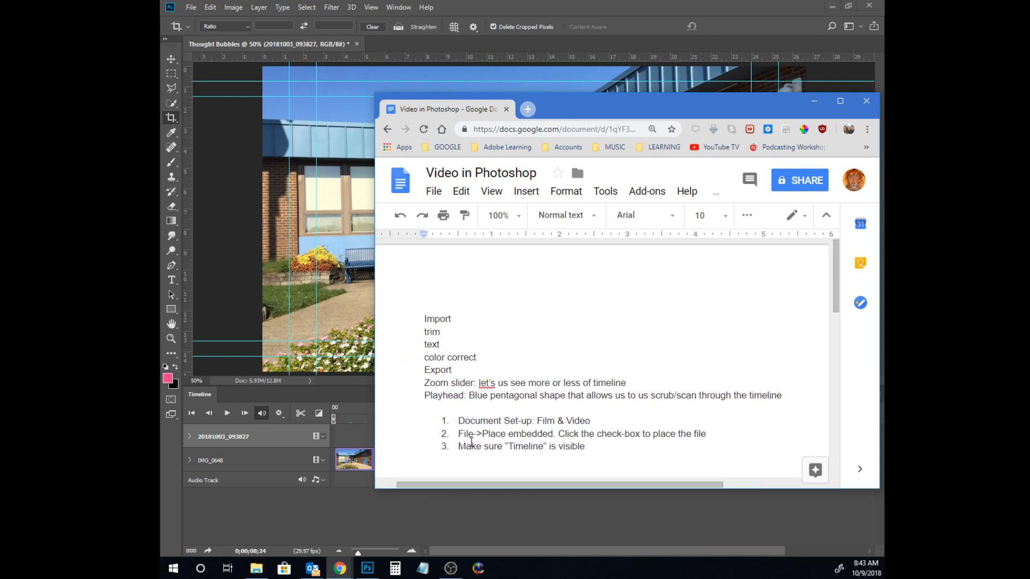
{"action": "left_click_drag", "start_coordinate": [467, 397], "coordinate": [388, 396]}
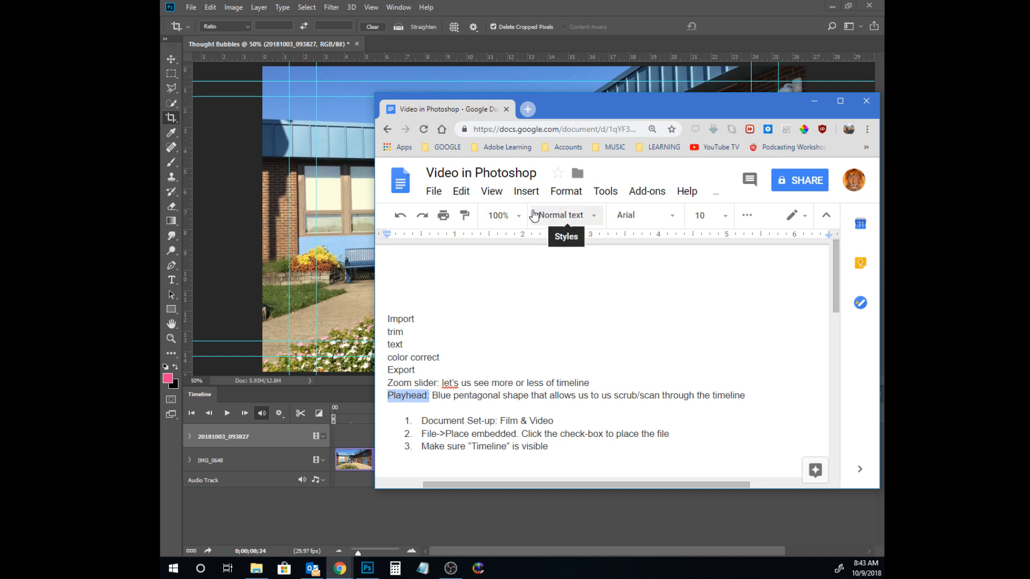
{"action": "key", "text": "ctrl+b"}
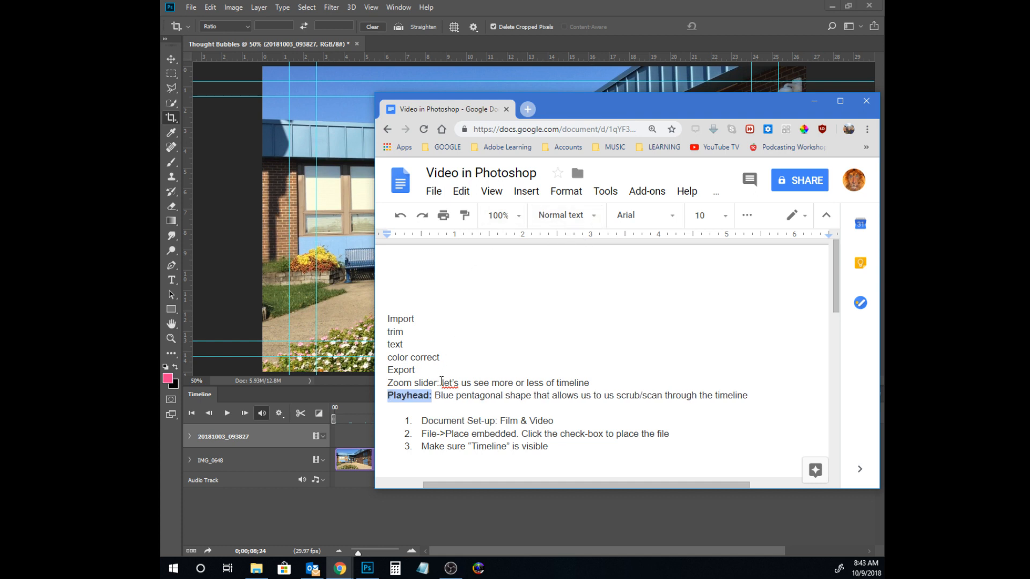
{"action": "left_click_drag", "start_coordinate": [438, 382], "coordinate": [389, 383]}
{"action": "key", "text": "ctrl+b"}
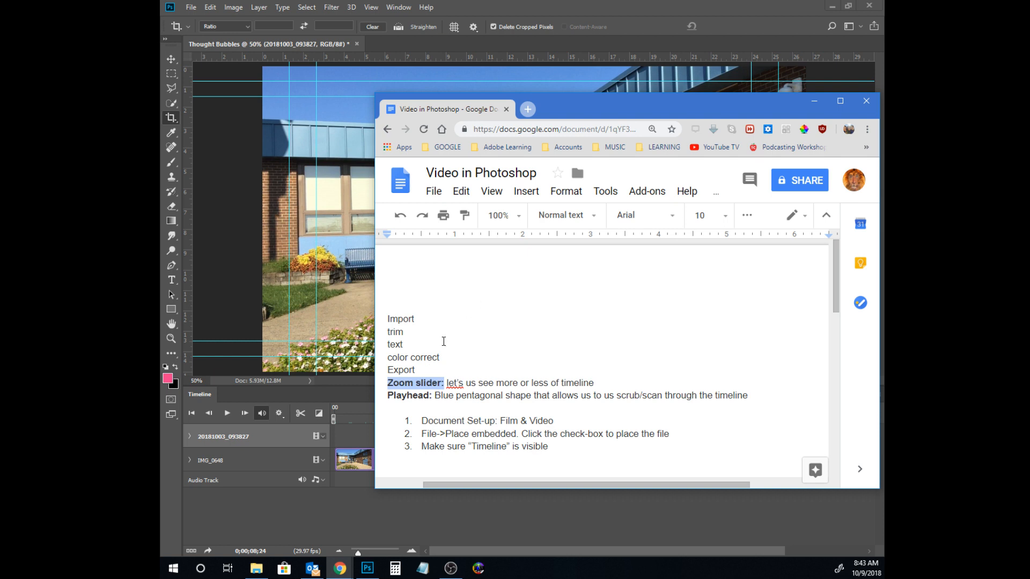
Step: Extend item 3 of the notes' numbered list with the text: click "Create timeline"
{"action": "left_click", "coordinate": [561, 445]}
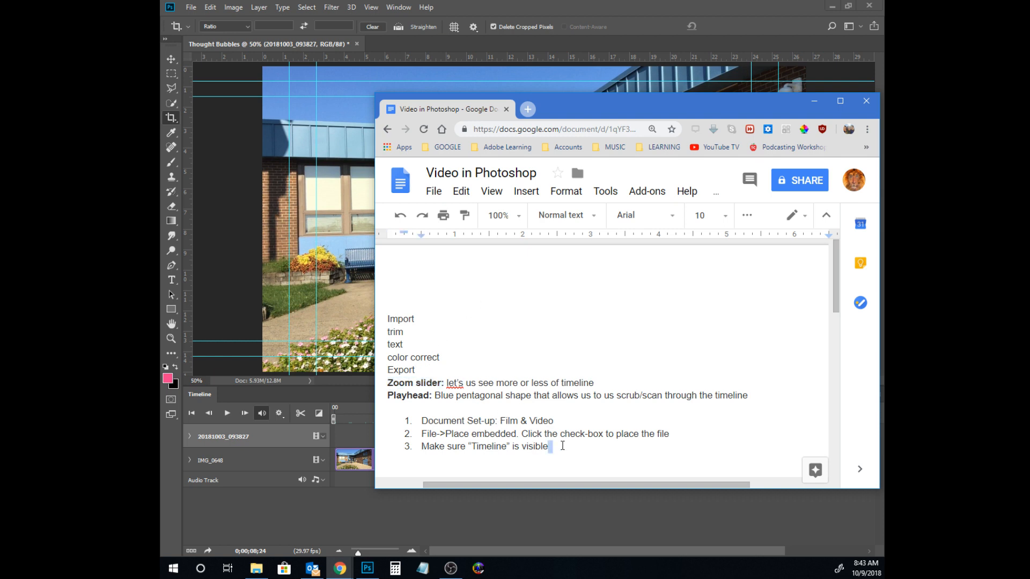
{"action": "left_click", "coordinate": [566, 450]}
{"action": "type", "text": "click"}
{"action": "type", "text": " \"Create"}
{"action": "type", "text": " timeline"}
{"action": "type", "text": "\""}
Step: Add list item 4, "Repeat #2 with additional video files", and move the notes window so the timeline clips are uncovered
{"action": "key", "text": "Return"}
{"action": "type", "text": "Repeat #2 wit"}
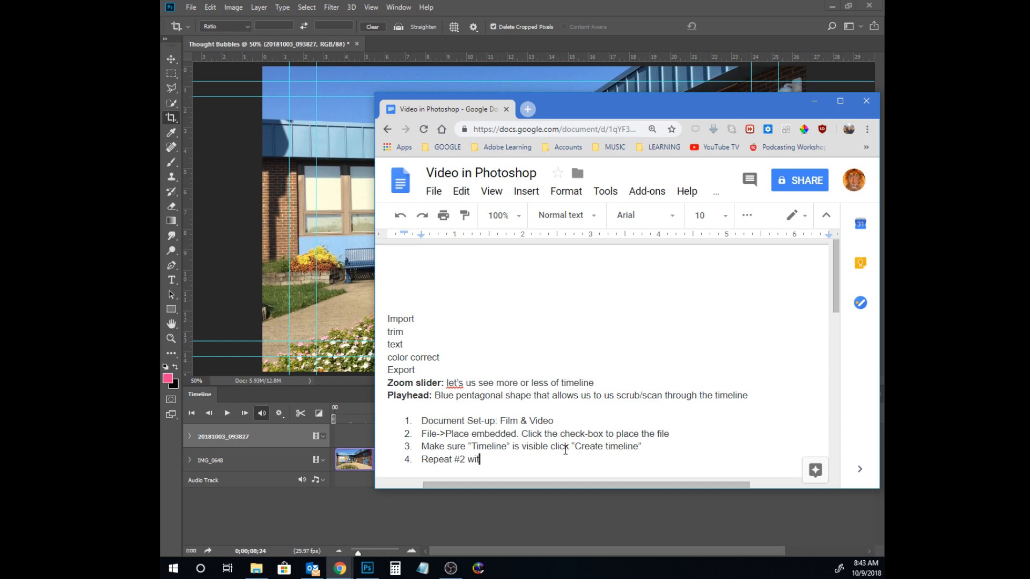
{"action": "type", "text": "h additional video files"}
{"action": "left_click_drag", "start_coordinate": [581, 111], "coordinate": [494, 39]}
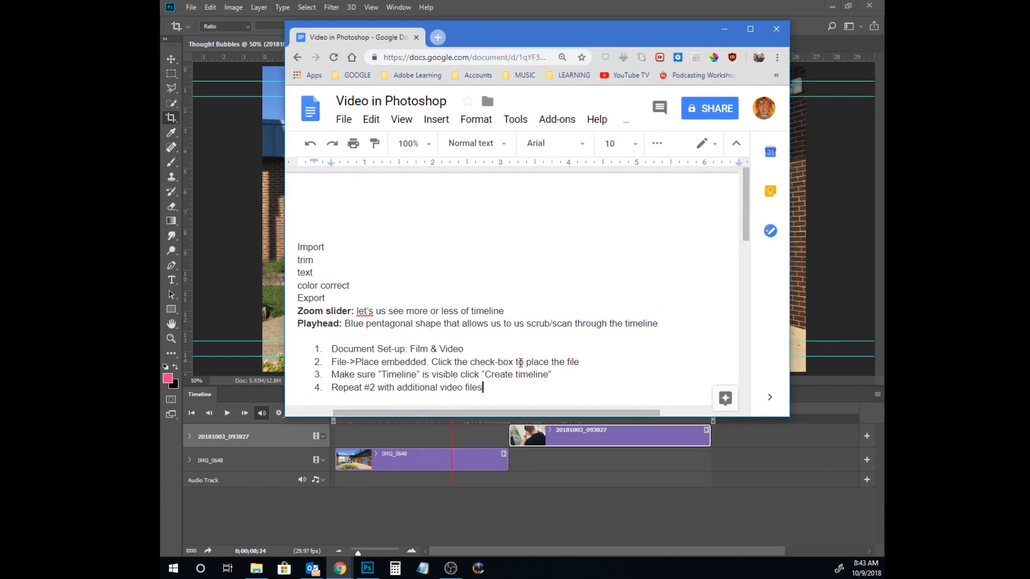
Step: Append "(Zoom out to see timeline and move clips after each other" to item 4, correcting the spelling of "other"
{"action": "type", "text": "(Zoom out to see tim"}
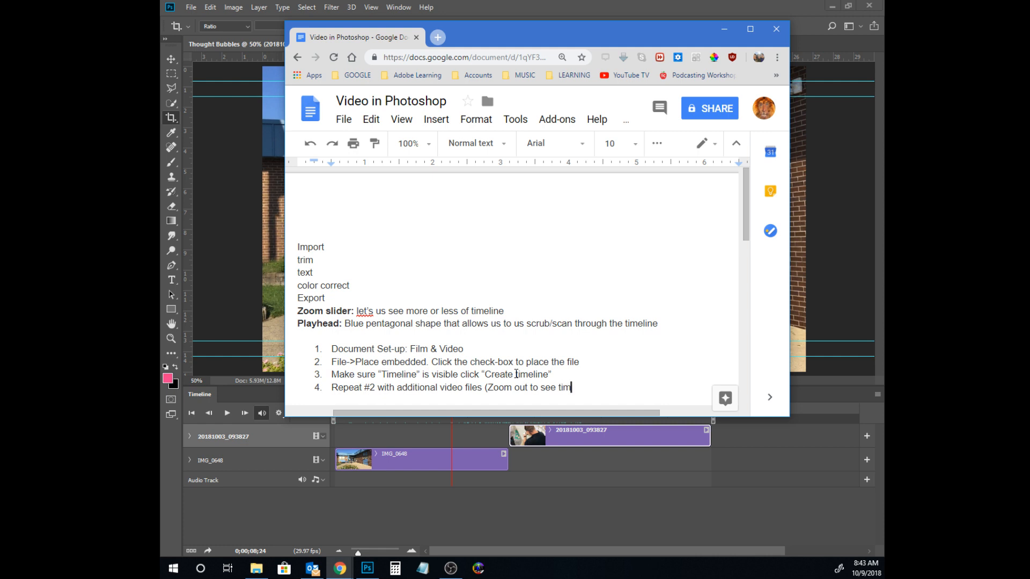
{"action": "type", "text": "eline and move clipd"}
{"action": "key", "text": "BackSpace"}
{"action": "type", "text": "s aft"}
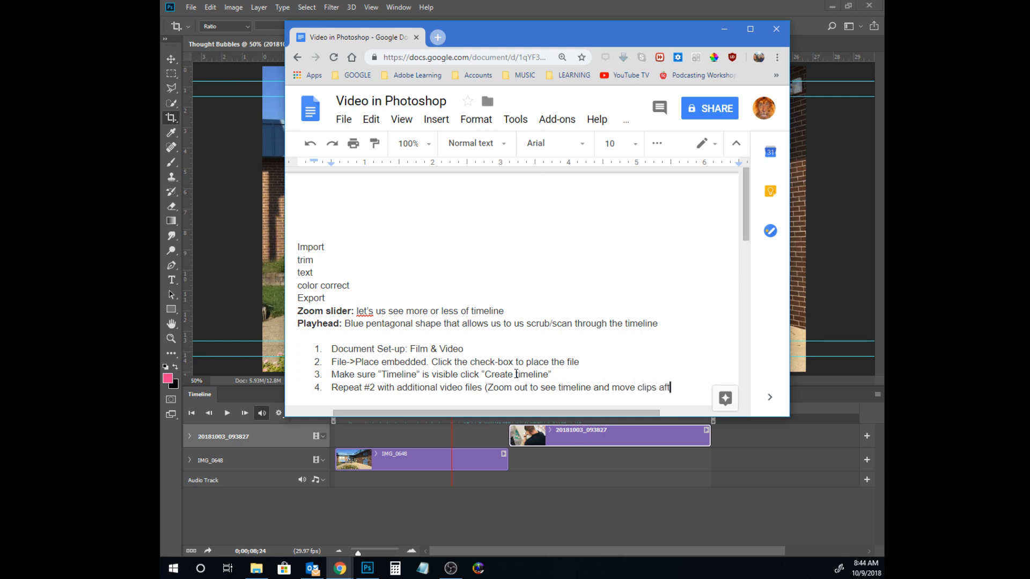
{"action": "type", "text": "er each ot"}
{"action": "left_click_drag", "start_coordinate": [741, 230], "coordinate": [749, 240]}
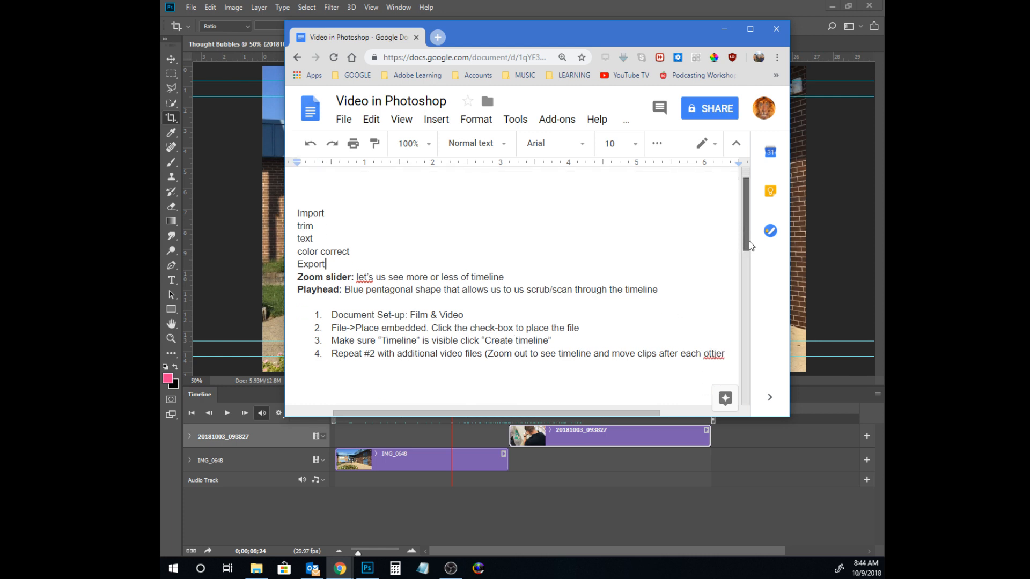
{"action": "left_click", "coordinate": [725, 349]}
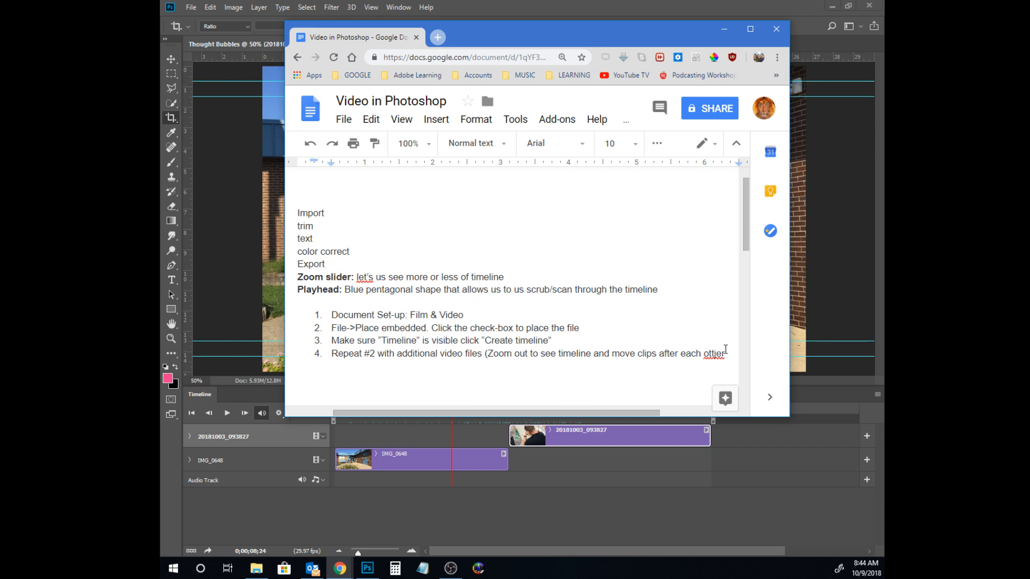
{"action": "key", "text": "BackSpace"}
{"action": "key", "text": "BackSpace"}
{"action": "type", "text": "h"}
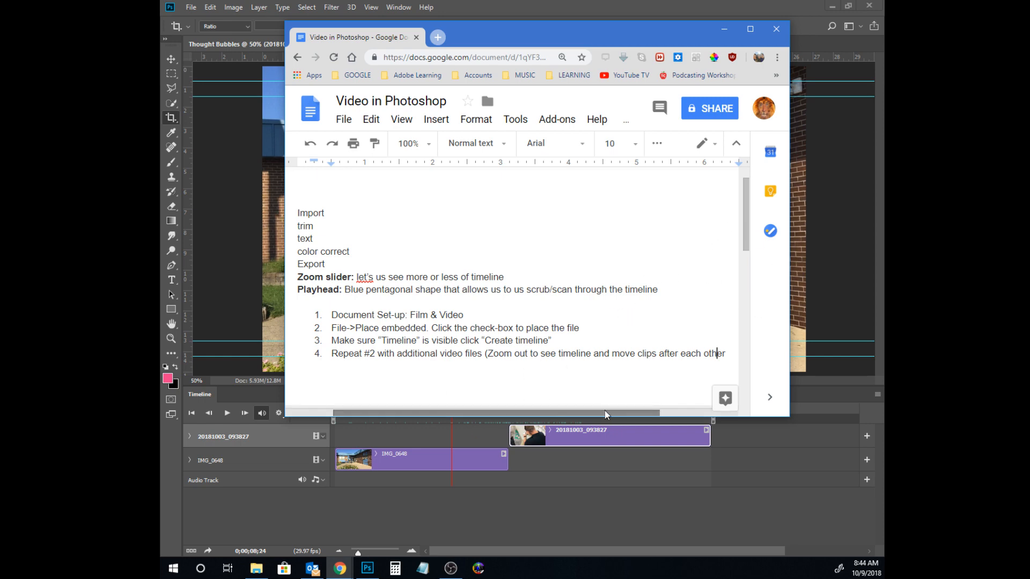
Step: Switch to Photoshop, place the video 20181003_093716 as embedded, and scale it to about 151% so it fills the canvas
{"action": "left_click", "coordinate": [723, 29]}
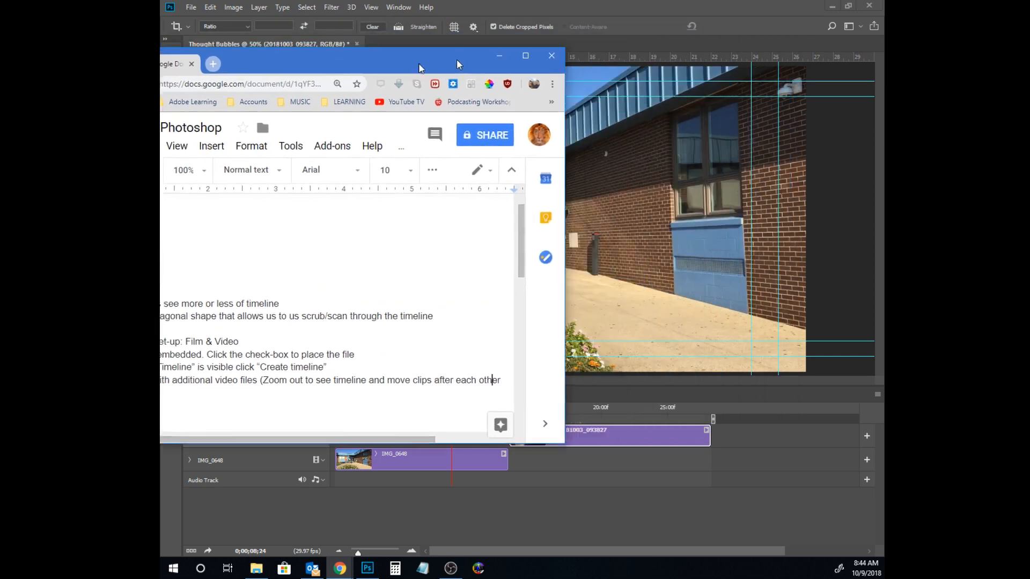
{"action": "left_click", "coordinate": [191, 7]}
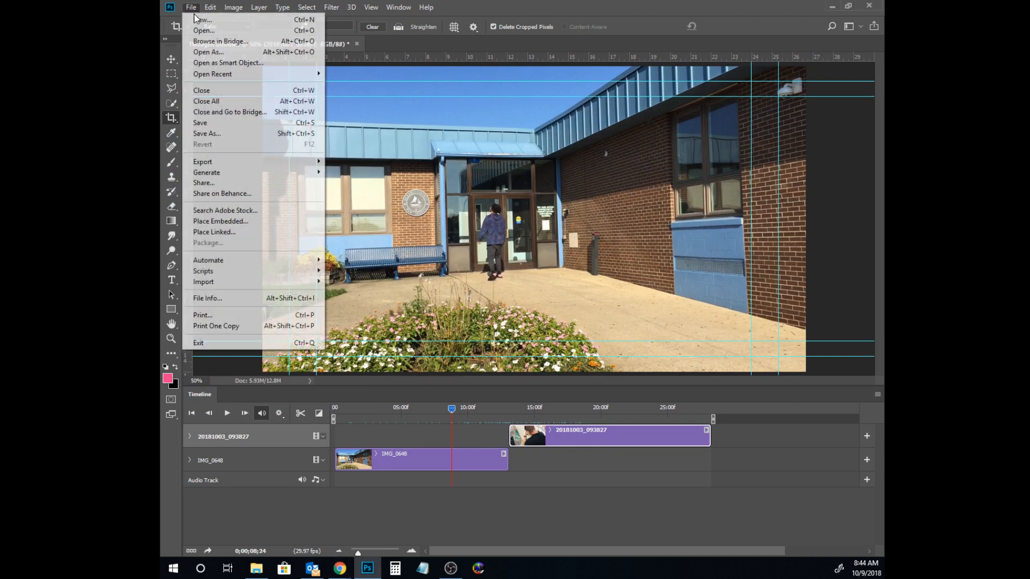
{"action": "left_click", "coordinate": [198, 221]}
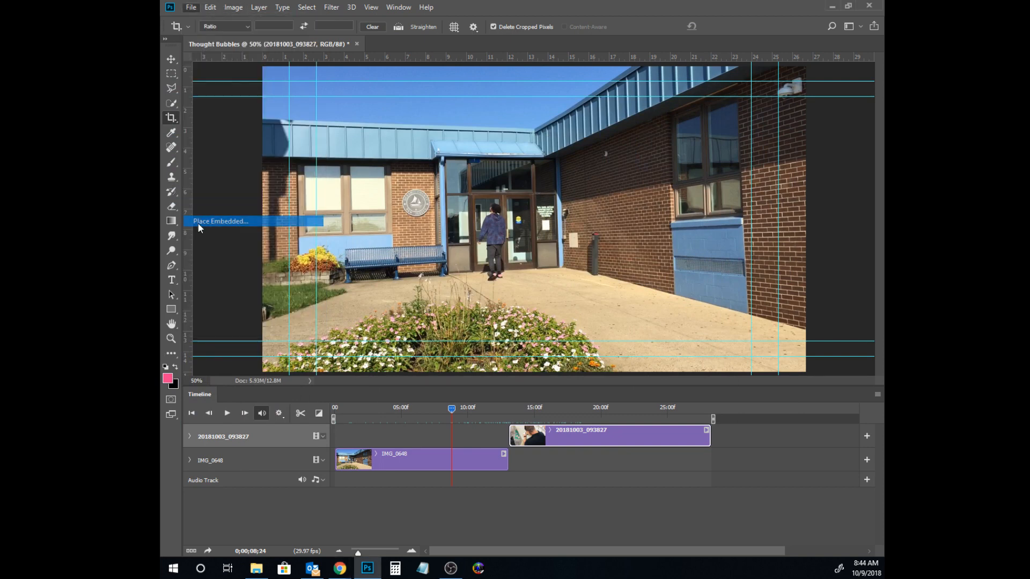
{"action": "left_click", "coordinate": [462, 80]}
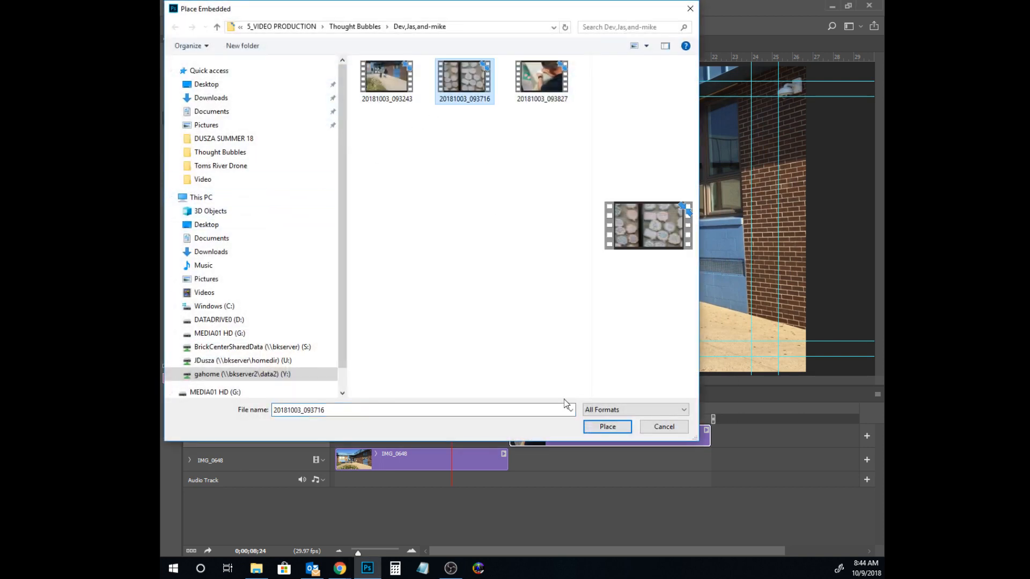
{"action": "left_click", "coordinate": [603, 429]}
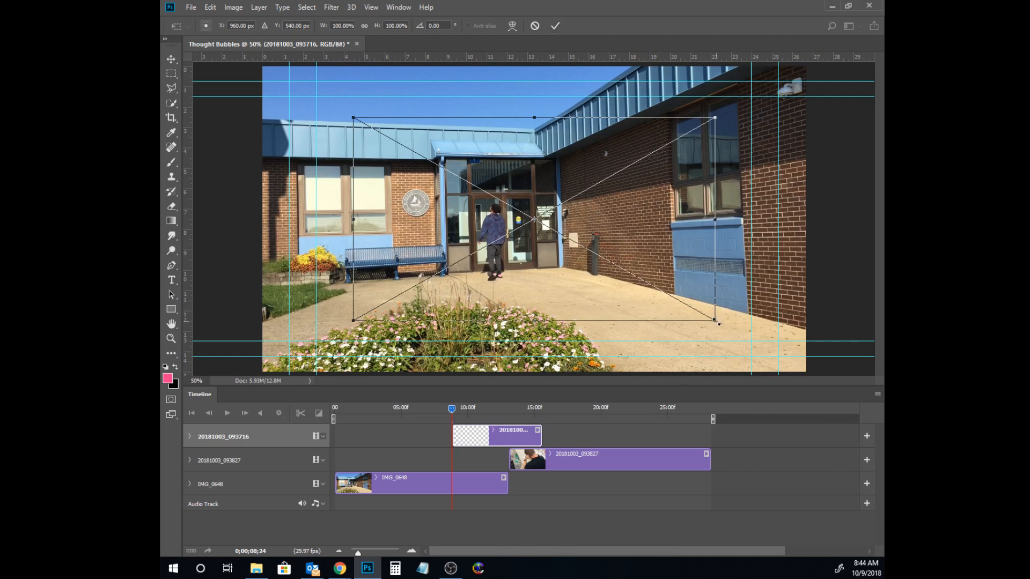
{"action": "left_click_drag", "start_coordinate": [717, 322], "coordinate": [807, 373]}
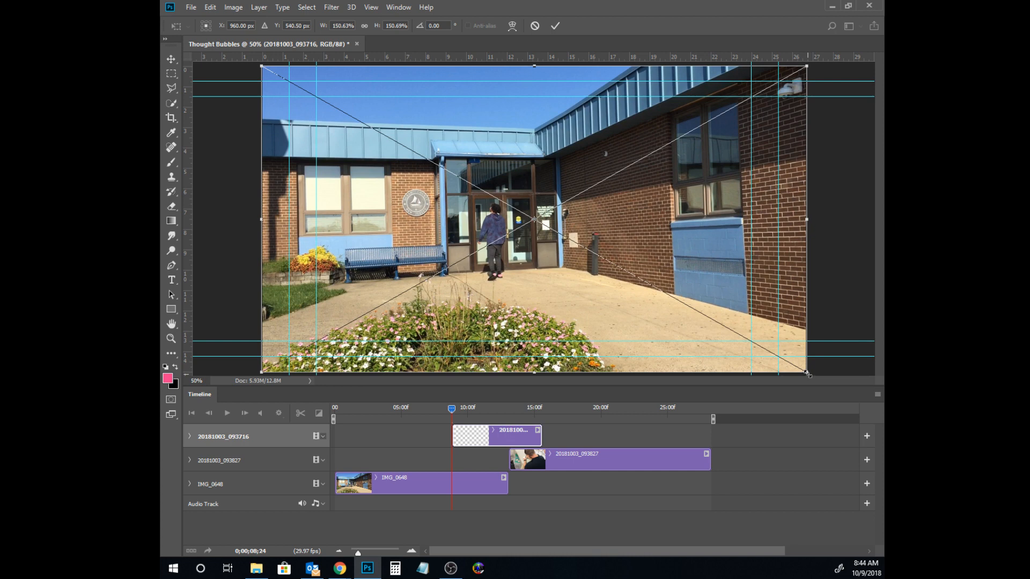
{"action": "left_click", "coordinate": [560, 25]}
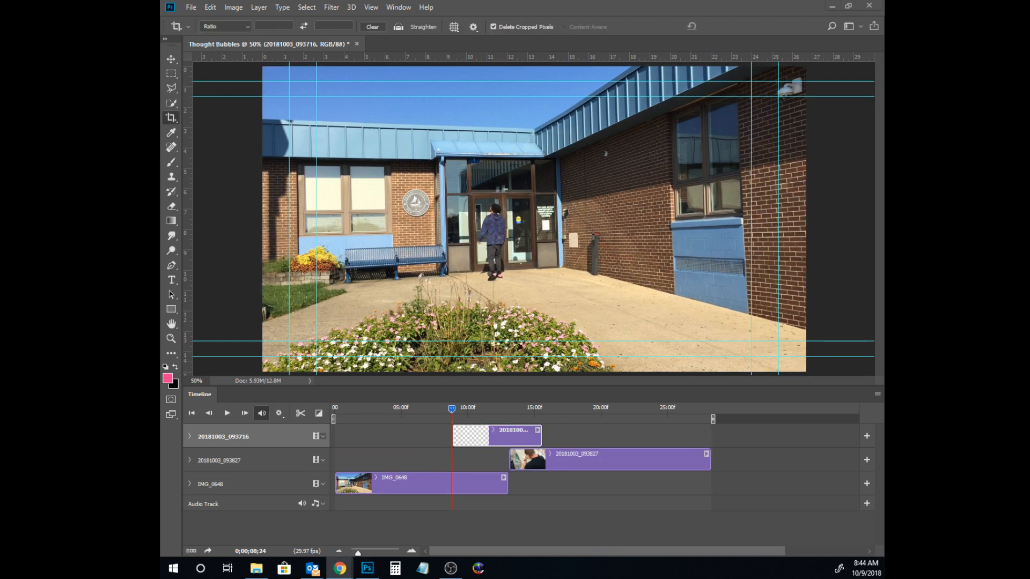
Step: Switch to the notes, add "Scale if necessary" to the end of item 2, and minimize the notes window
{"action": "left_click", "coordinate": [339, 568]}
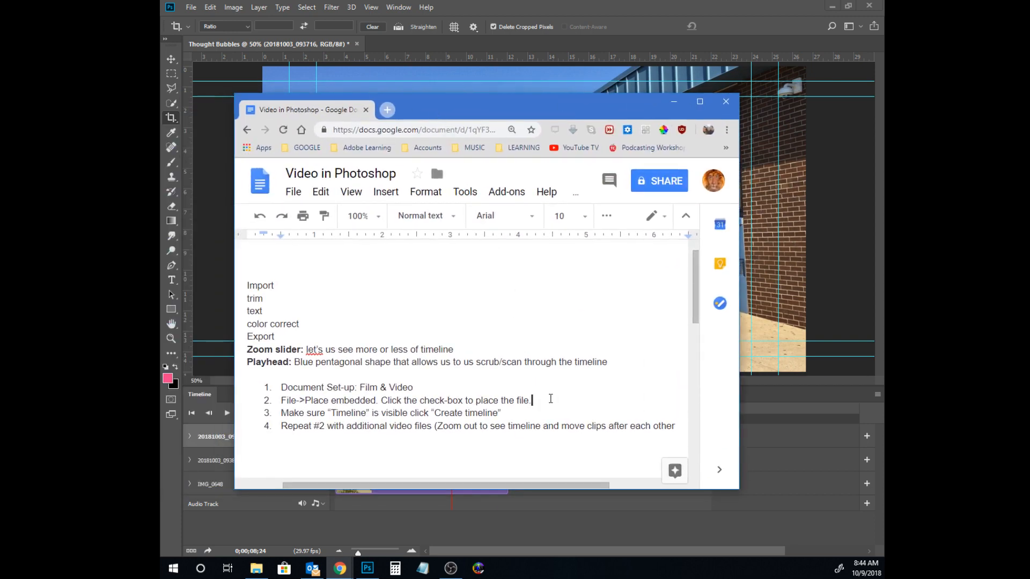
{"action": "type", "text": ". Scale if necessary"}
{"action": "left_click", "coordinate": [674, 101]}
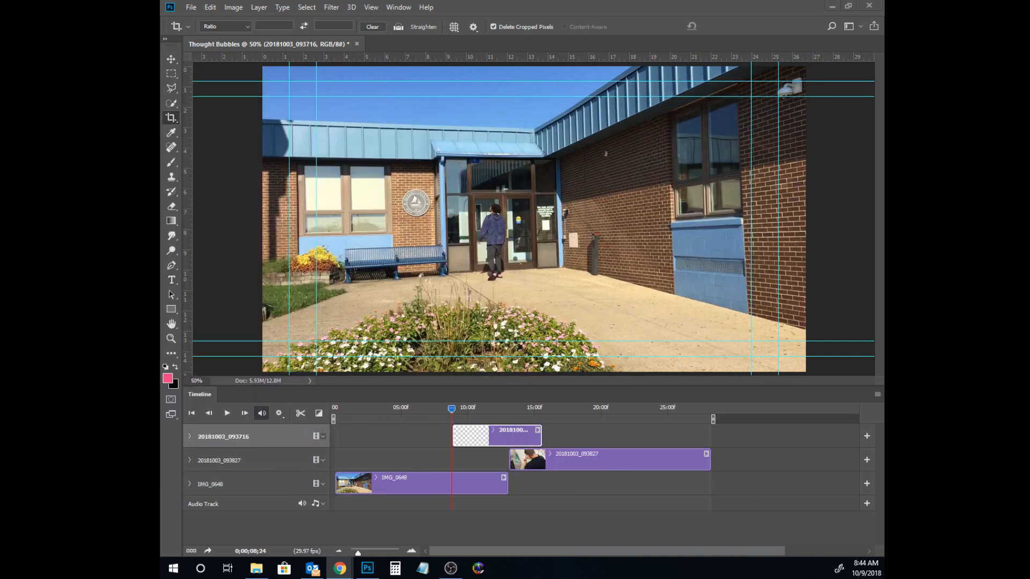
Step: Move the 20181003_093716 clip directly after the end of the 20181003_093827 clip and scrub the playhead to about 0;00;24;20
{"action": "left_click", "coordinate": [452, 409]}
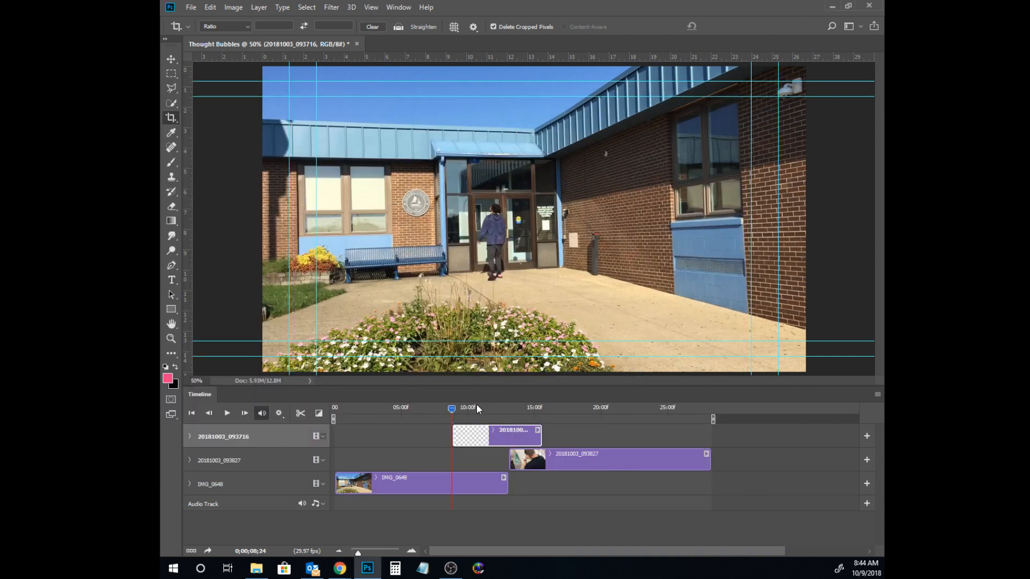
{"action": "left_click_drag", "start_coordinate": [451, 408], "coordinate": [465, 406]}
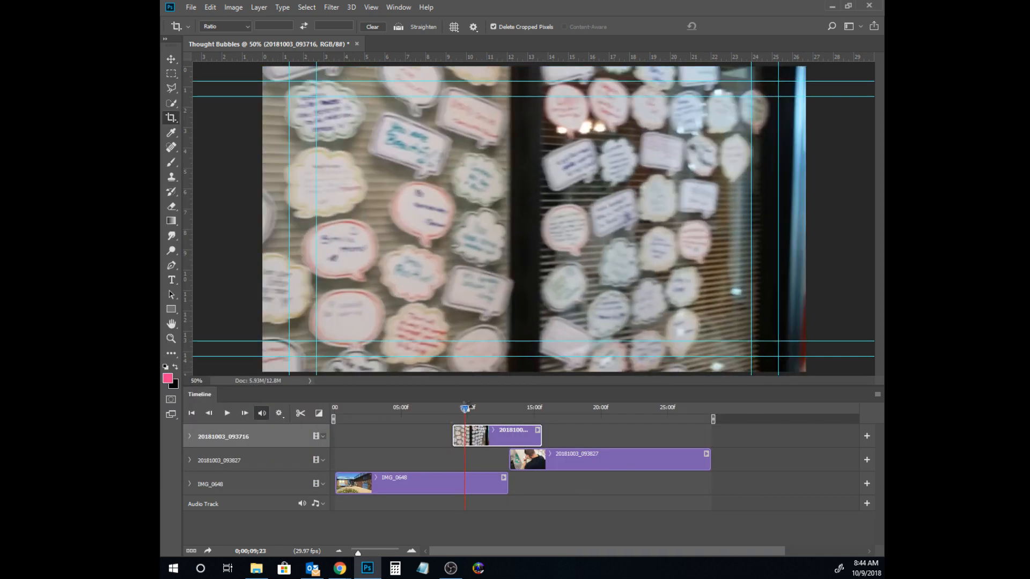
{"action": "left_click_drag", "start_coordinate": [507, 437], "coordinate": [766, 446]}
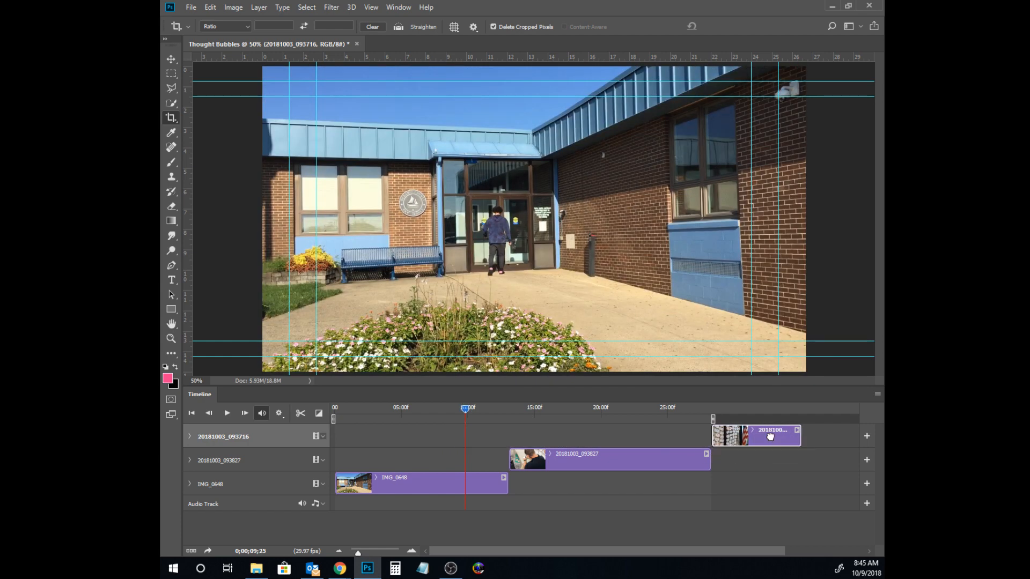
{"action": "left_click_drag", "start_coordinate": [469, 412], "coordinate": [664, 423]}
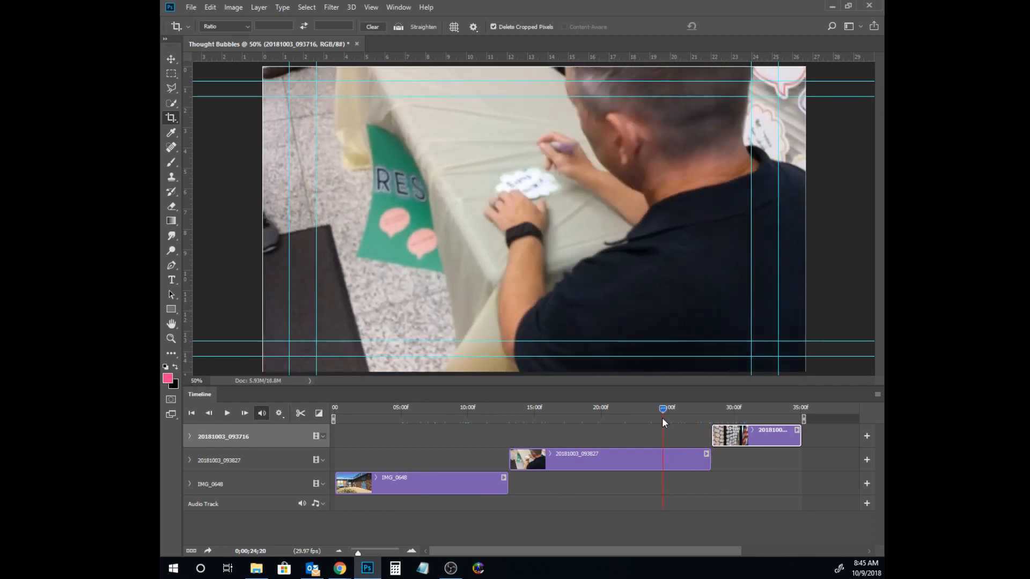
Step: Check the track options and Motion settings of the 20181003_093716 clip, leave them as they are, and deselect the clip
{"action": "left_click", "coordinate": [325, 436]}
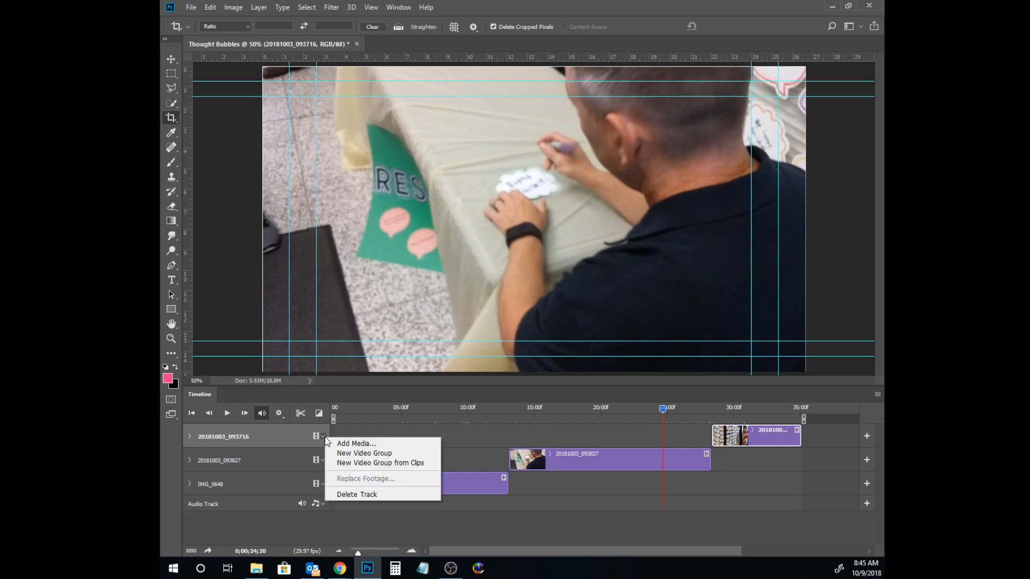
{"action": "left_click", "coordinate": [796, 434]}
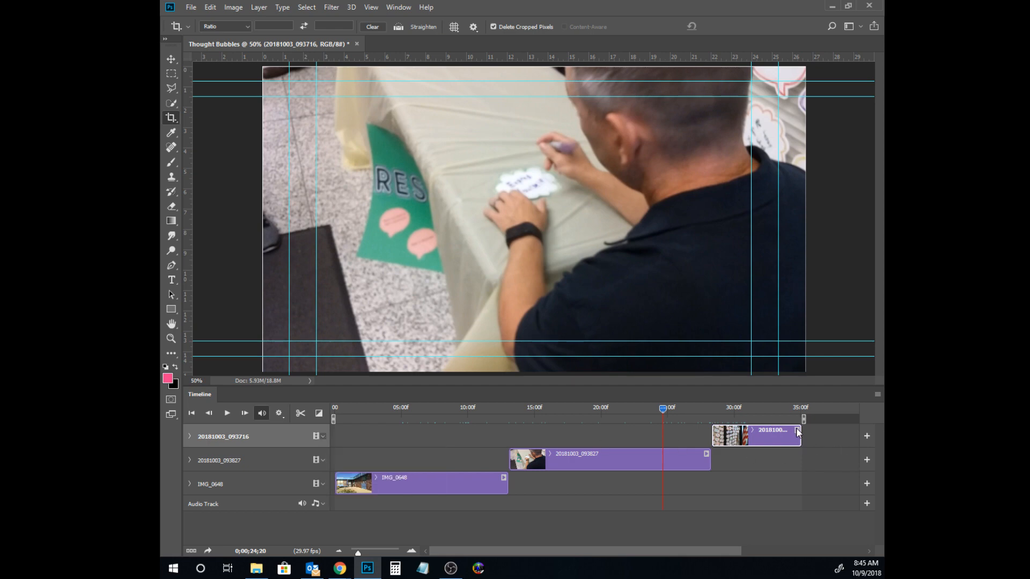
{"action": "left_click", "coordinate": [797, 431]}
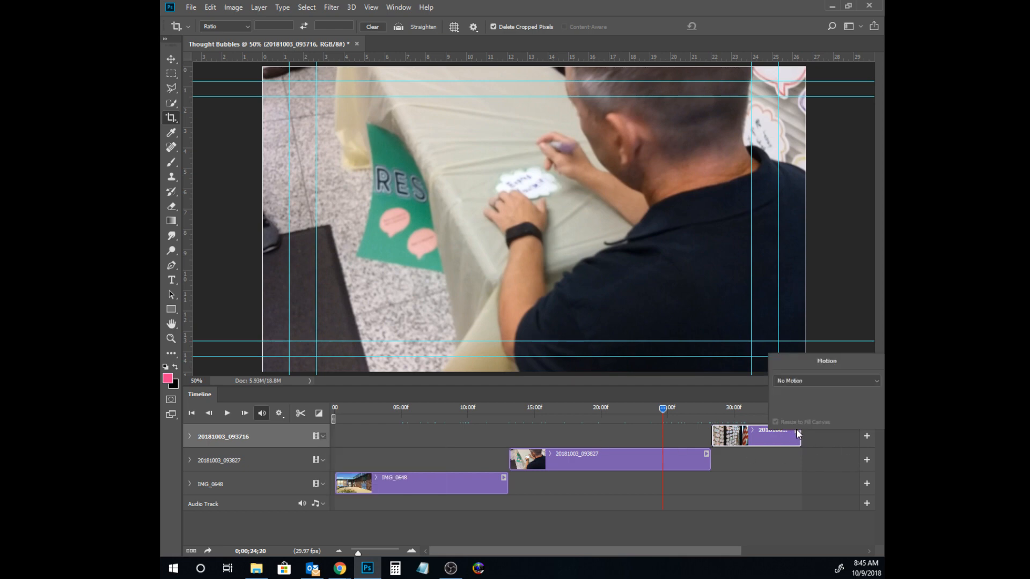
{"action": "left_click", "coordinate": [785, 470]}
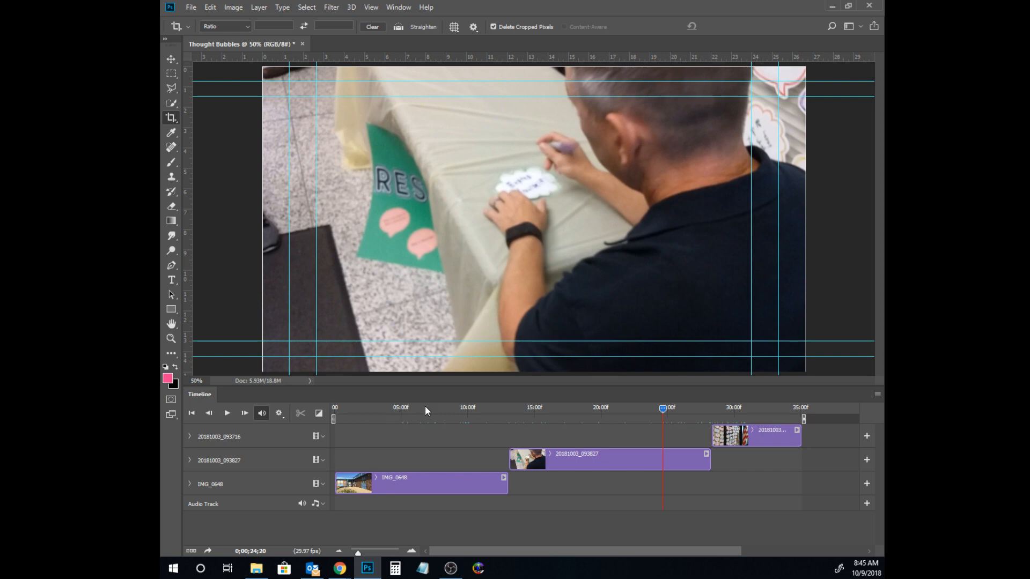
Step: Preview playback into the last clip, mute the timeline audio, and return the playhead to the start
{"action": "left_click", "coordinate": [230, 413]}
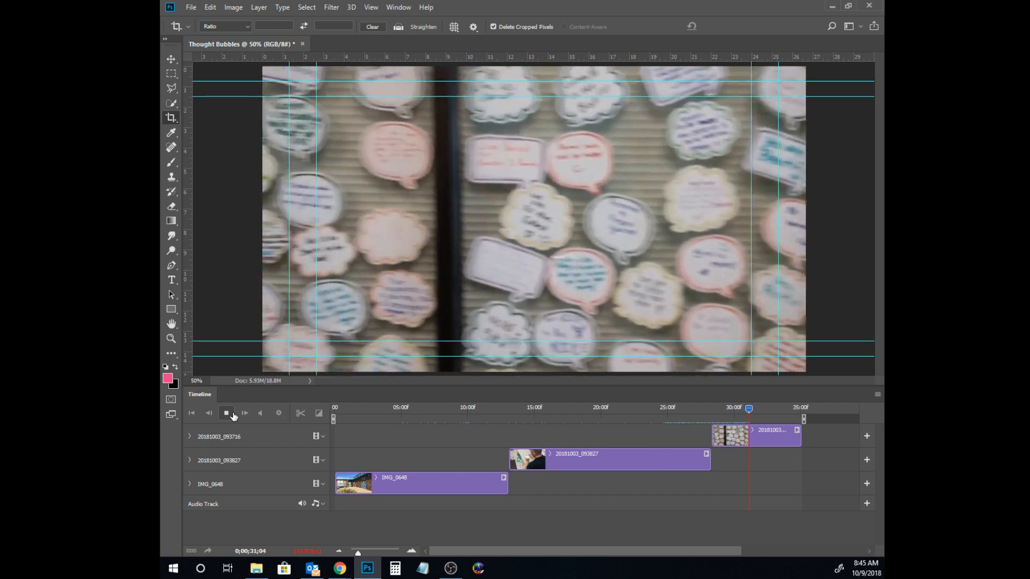
{"action": "left_click", "coordinate": [227, 415]}
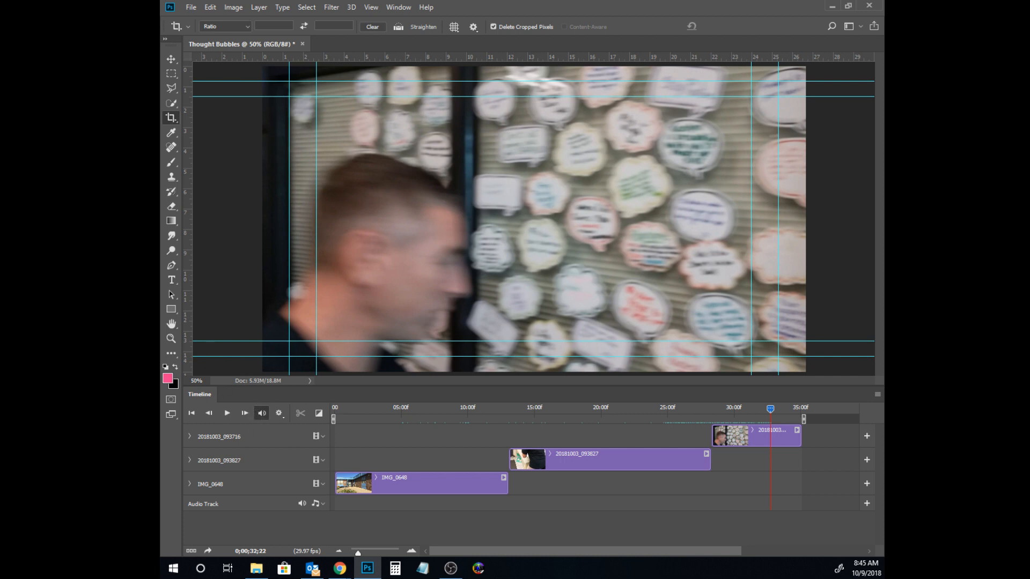
{"action": "left_click", "coordinate": [262, 412]}
{"action": "left_click_drag", "start_coordinate": [770, 416], "coordinate": [329, 414]}
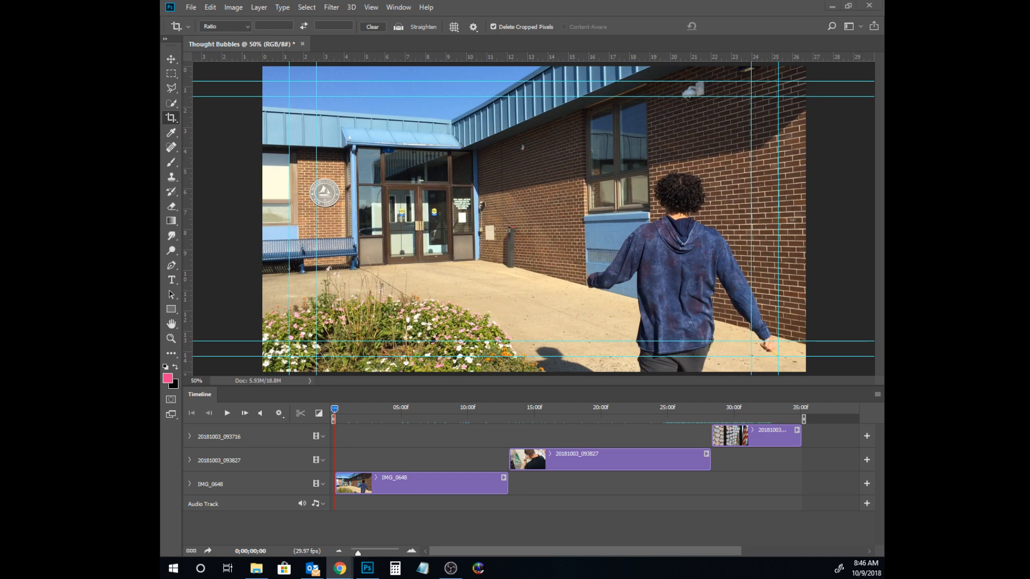
Step: Bring the Layers panel fully into view over the canvas and check the IMG_0648 clip's Motion settings
{"action": "left_click_drag", "start_coordinate": [161, 172], "coordinate": [326, 68]}
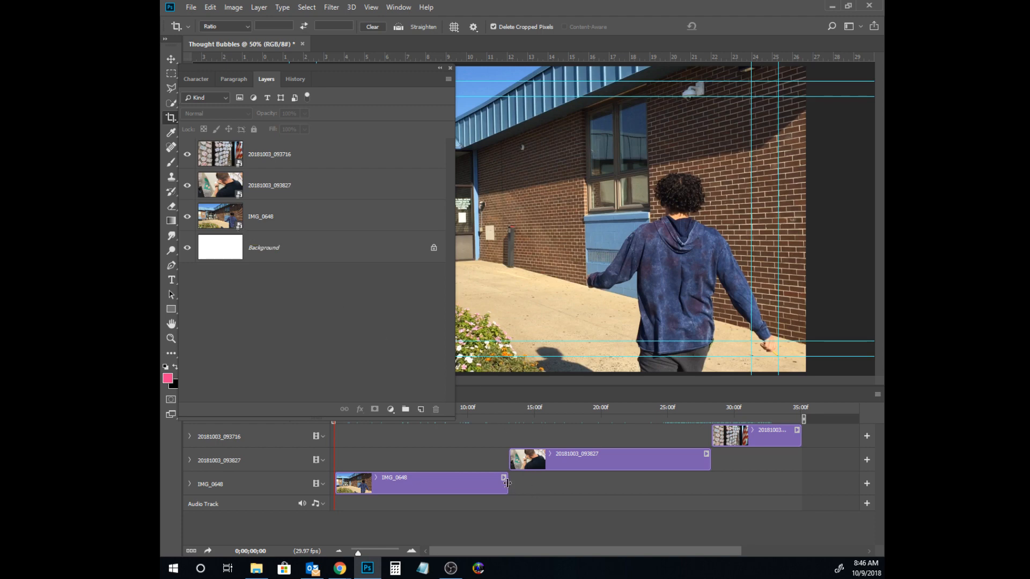
{"action": "left_click", "coordinate": [503, 479]}
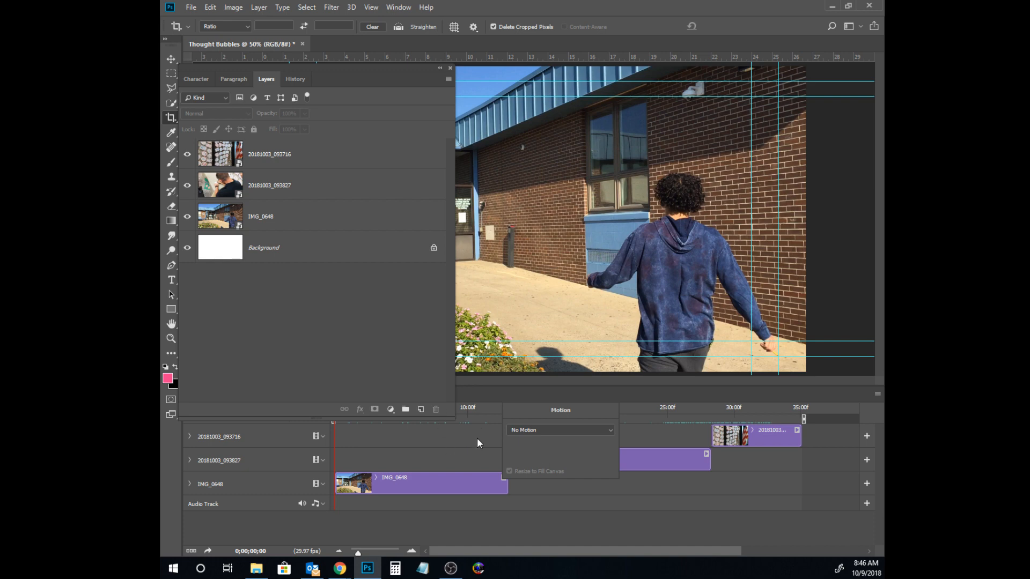
{"action": "left_click", "coordinate": [371, 317]}
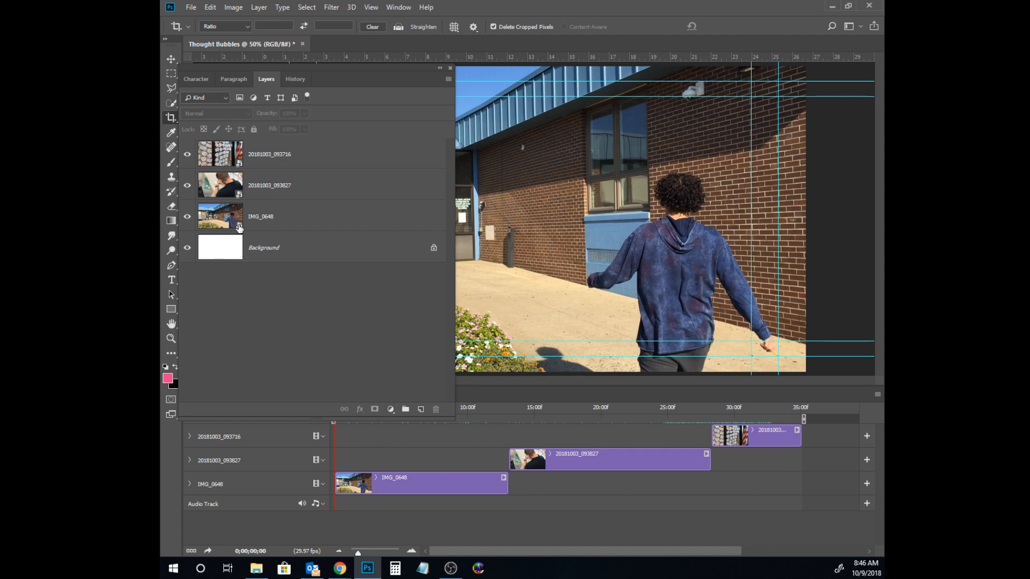
Step: Open the IMG_0648 smart object's contents, inspect the Layer 1 clip's video settings, and return to the Thought Bubbles document
{"action": "double_click", "coordinate": [239, 227]}
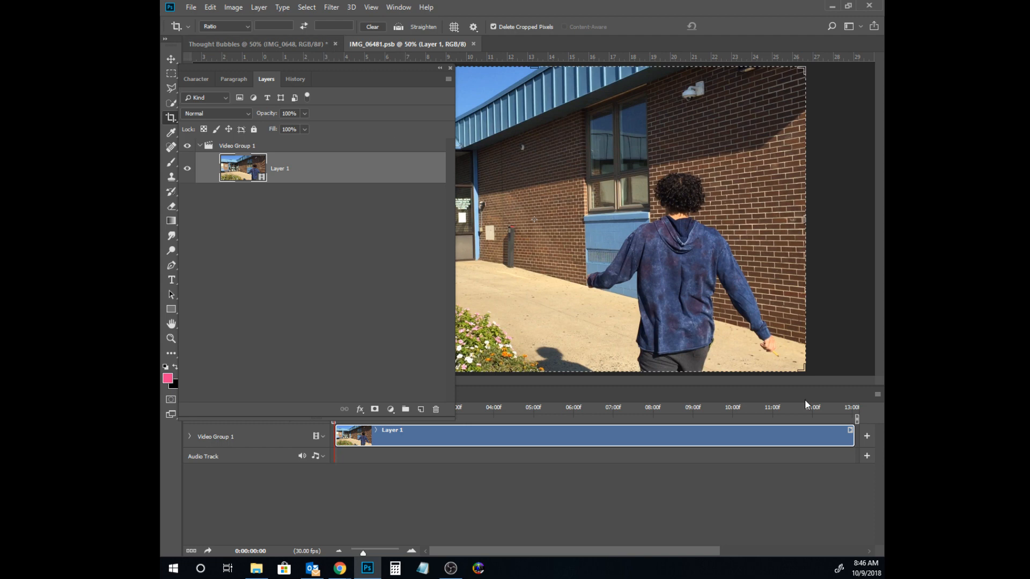
{"action": "left_click", "coordinate": [849, 432]}
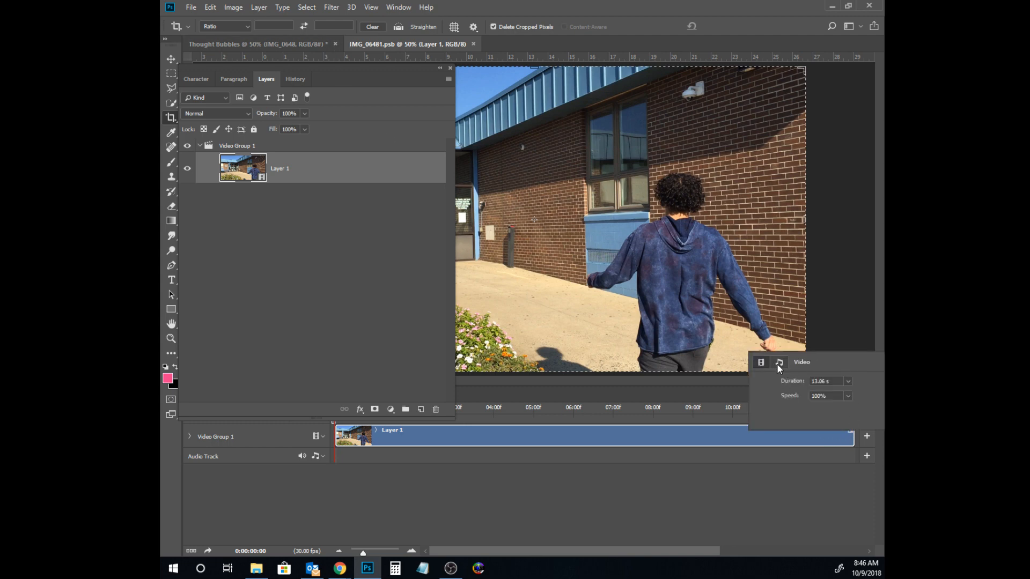
{"action": "left_click", "coordinate": [387, 47]}
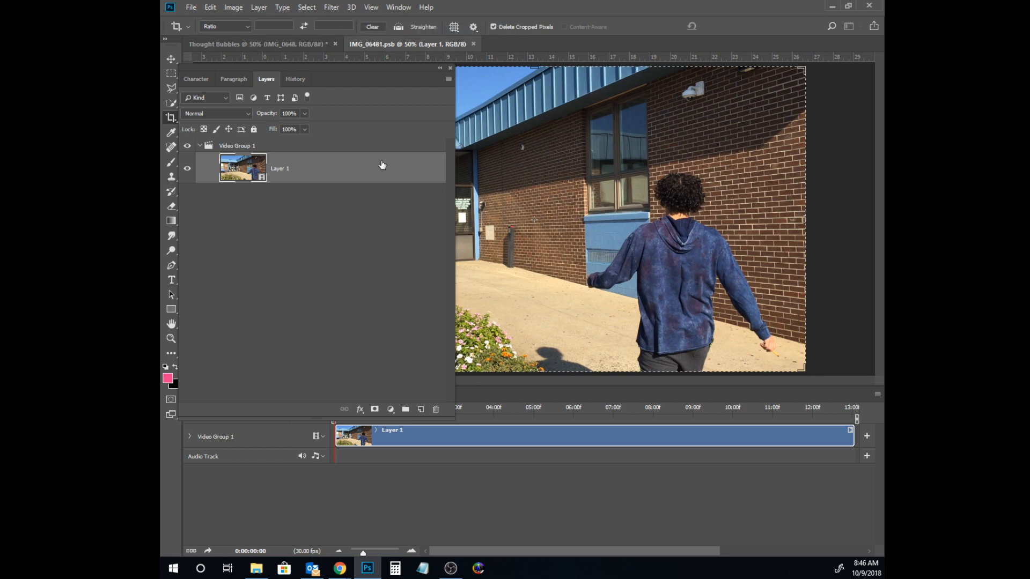
{"action": "left_click", "coordinate": [276, 44]}
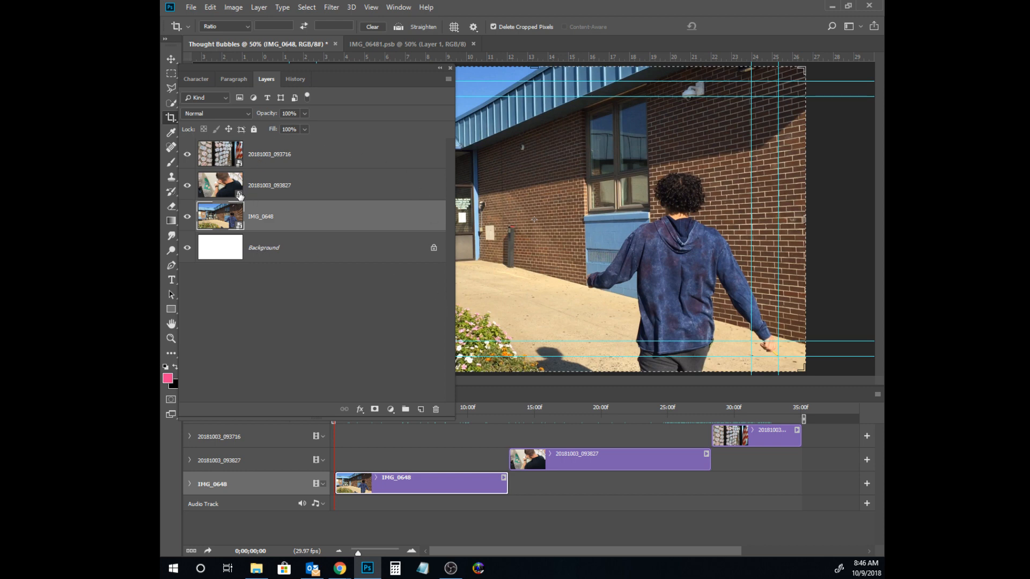
Step: Open the contents of the 20181003_093827 and 20181003_093716 smart objects from the Thought Bubbles document
{"action": "double_click", "coordinate": [239, 196]}
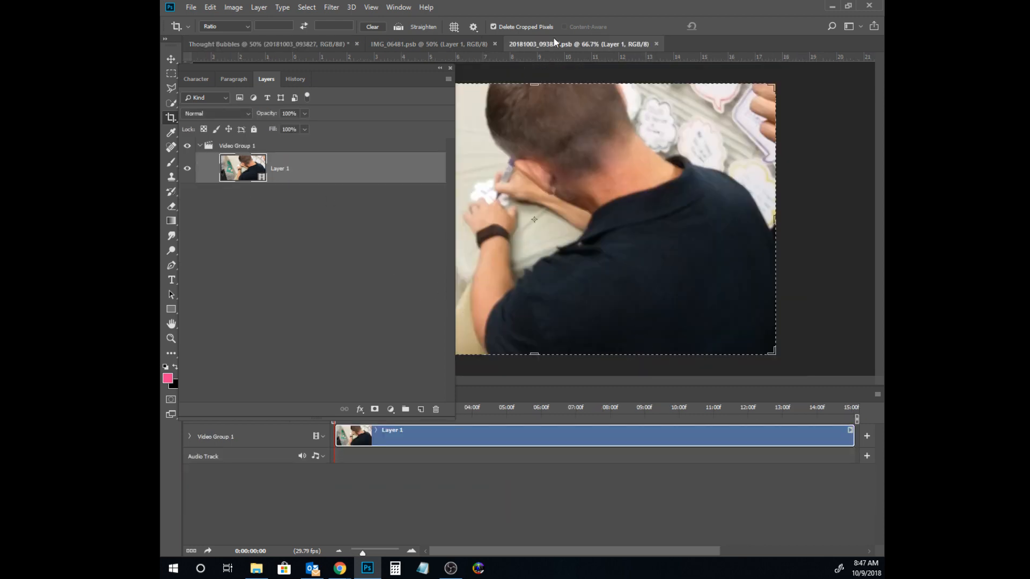
{"action": "left_click", "coordinate": [310, 46]}
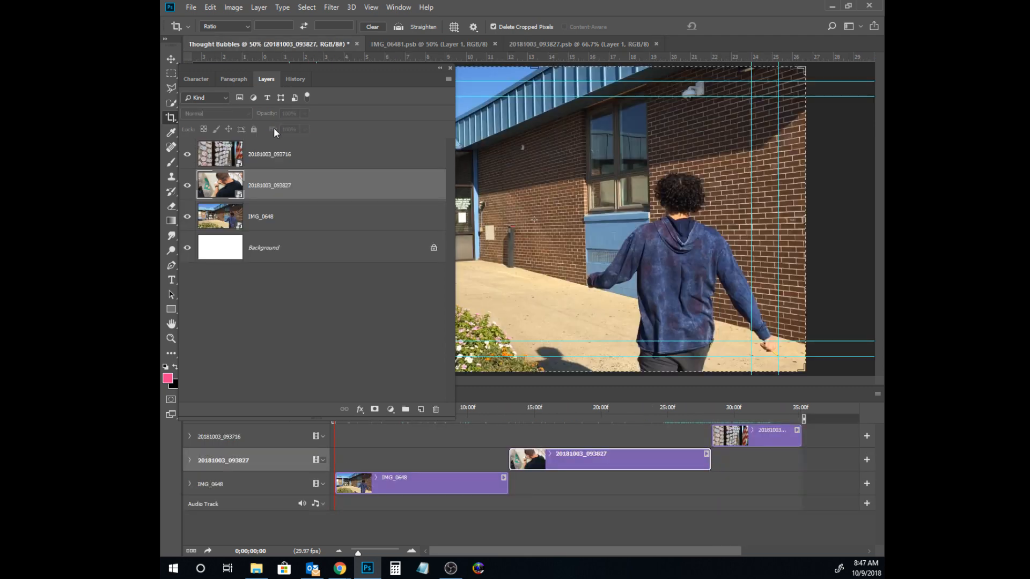
{"action": "left_click", "coordinate": [265, 156]}
{"action": "double_click", "coordinate": [241, 165]}
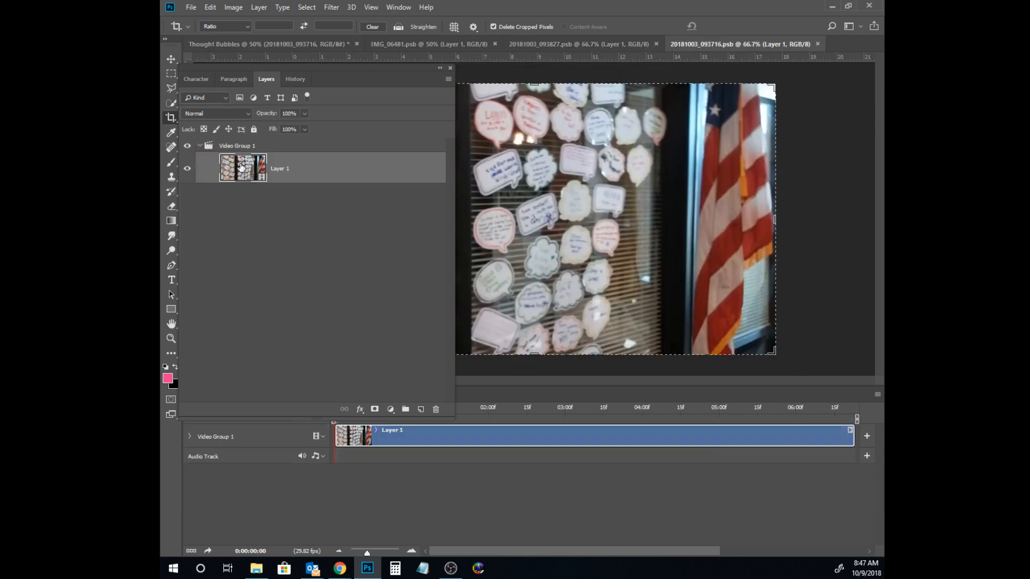
Step: Look through the opened clip documents and inspect the video settings of Layer 1 in 20181003_093716.psb
{"action": "left_click", "coordinate": [622, 47]}
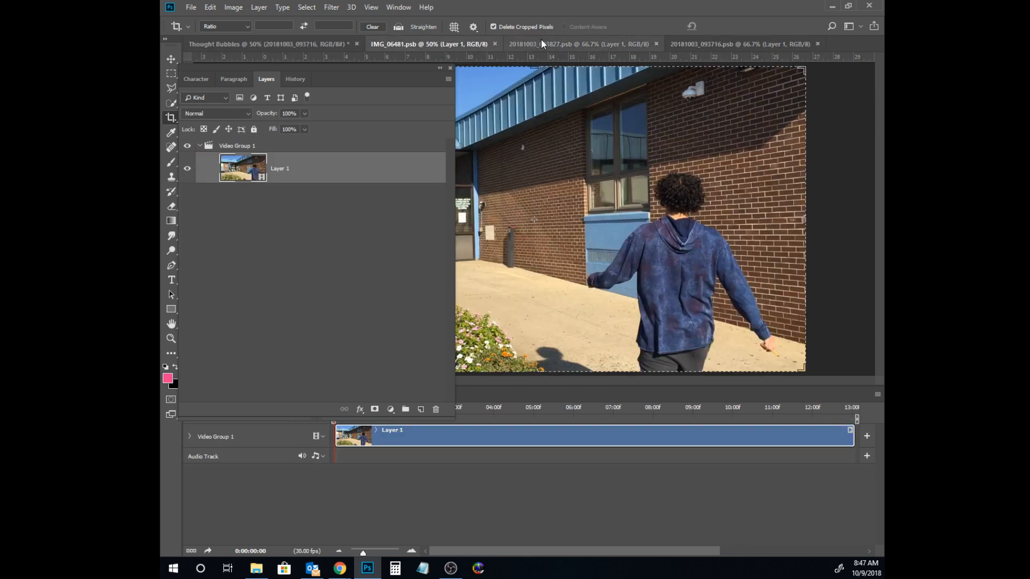
{"action": "left_click", "coordinate": [722, 48]}
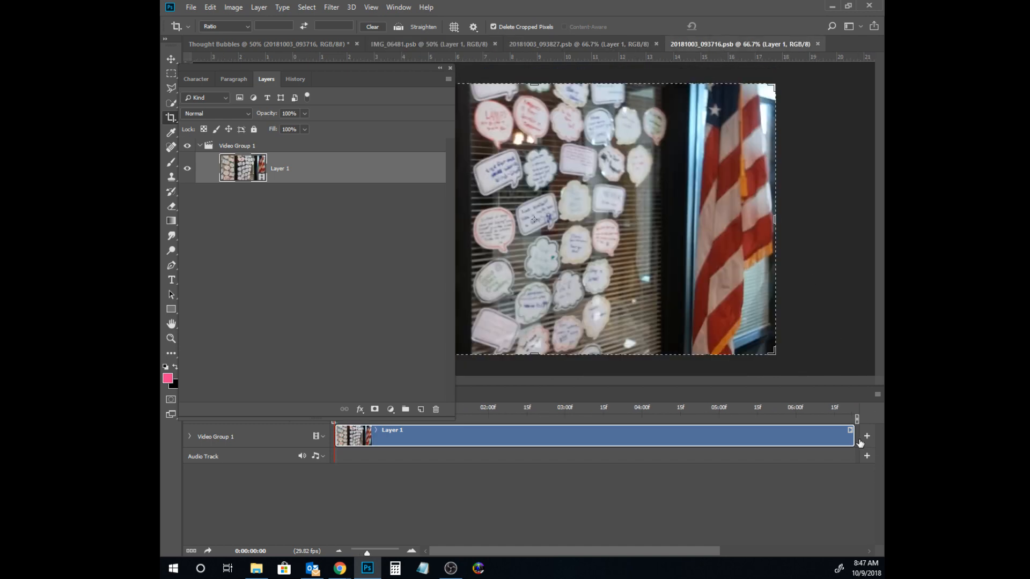
{"action": "left_click", "coordinate": [851, 429]}
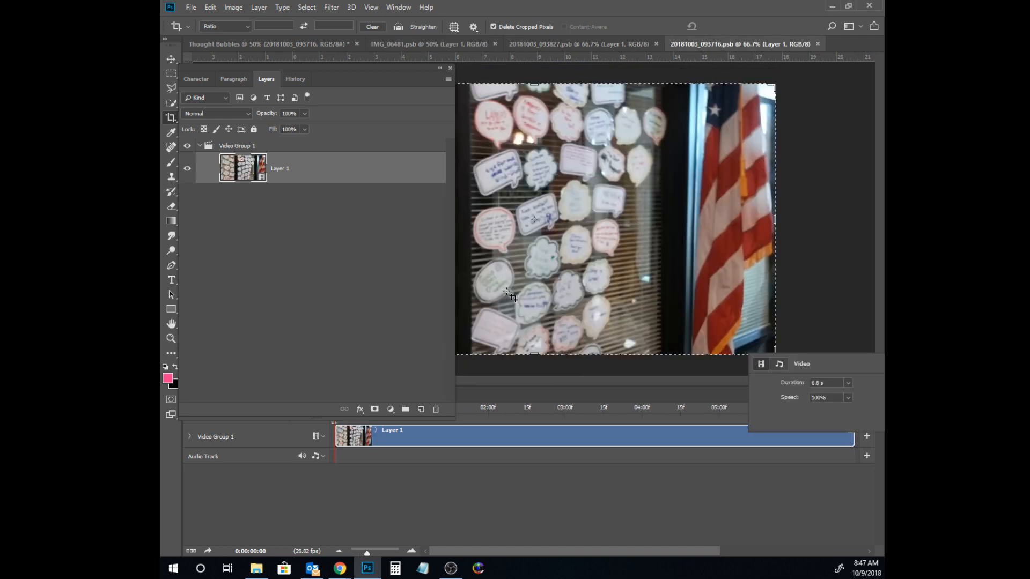
{"action": "left_click", "coordinate": [410, 273]}
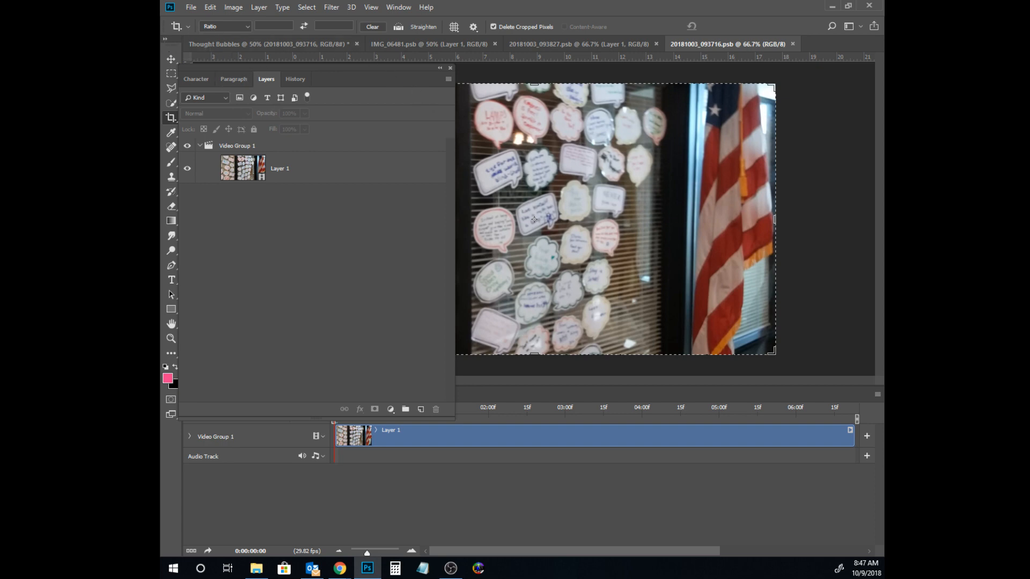
Step: Switch to the Google Docs notes and add step 5, Double-Click the “Smart Object Thumbnail” in layer panel, after the fourth list item
{"action": "key", "text": "alt+Tab"}
{"action": "left_click_drag", "start_coordinate": [419, 77], "coordinate": [423, 77]}
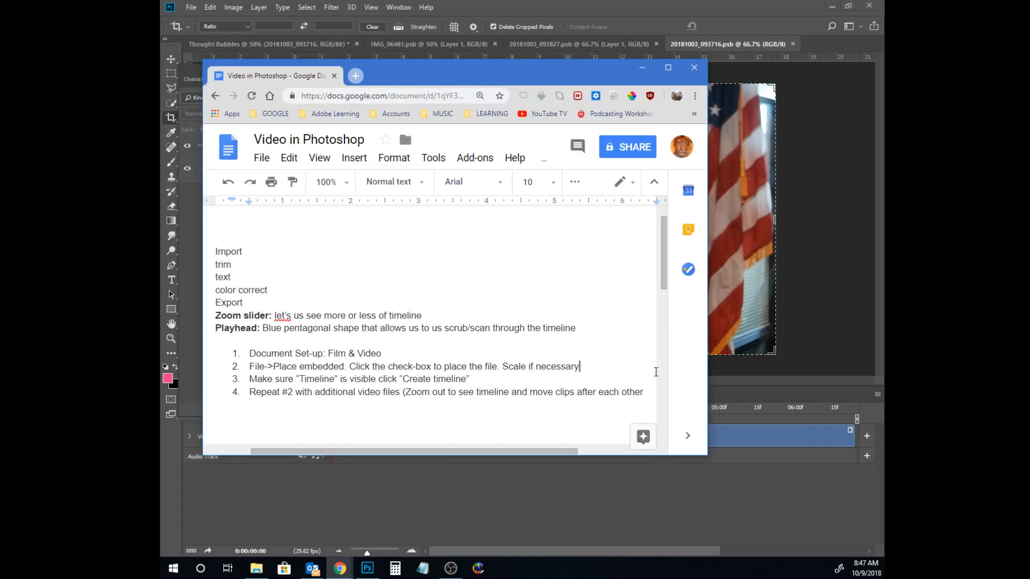
{"action": "left_click_drag", "start_coordinate": [643, 392], "coordinate": [648, 393]}
{"action": "key", "text": "Return"}
{"action": "type", "text": "Double"}
{"action": "type", "text": "-Click "}
{"action": "type", "text": "the "}
{"action": "type", "text": "\"Smart "}
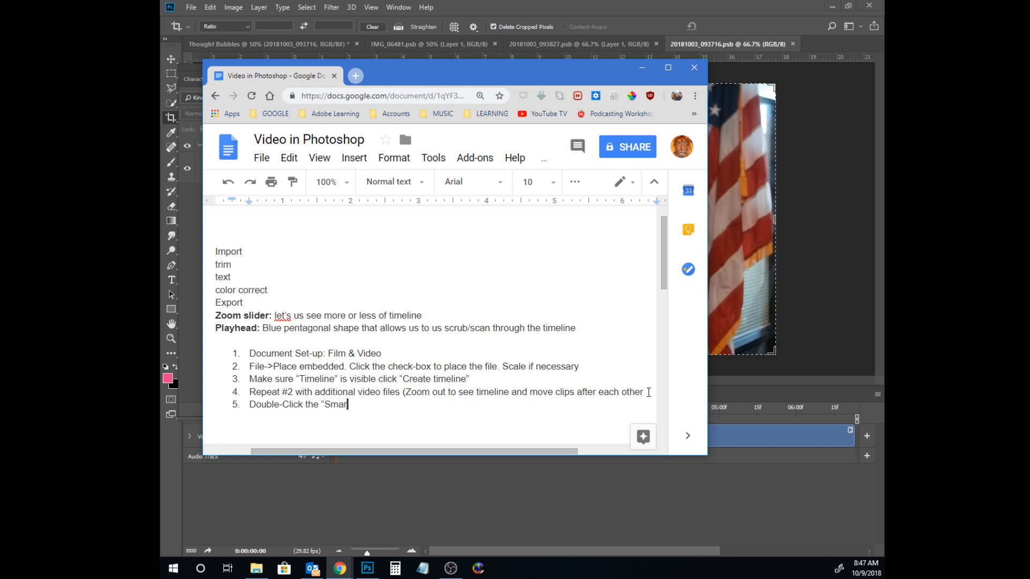
{"action": "type", "text": "Object THumbnail” in l;a"}
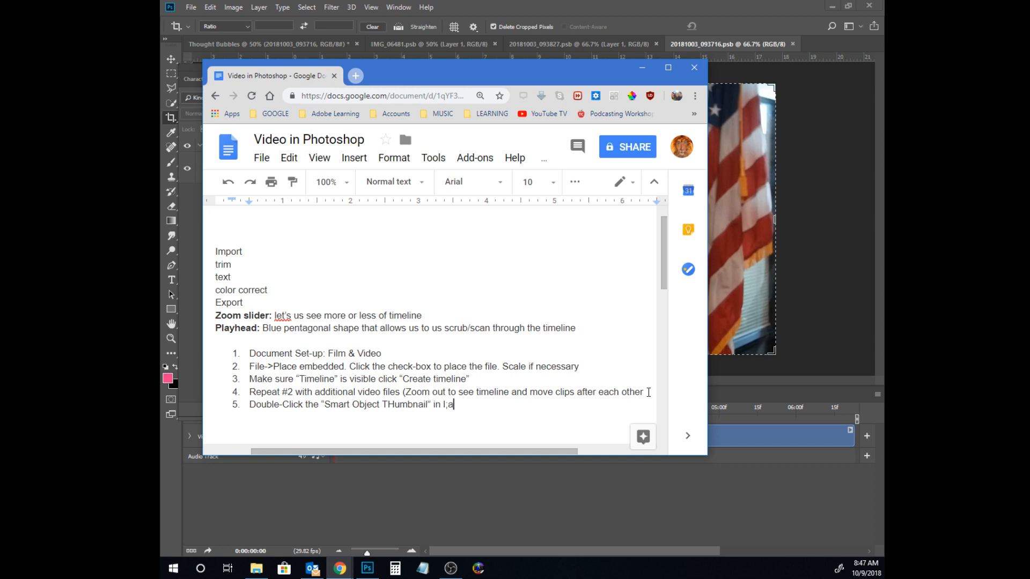
{"action": "type", "text": "yer panel"}
Step: Correct the misspelled “Thumbnail” and “layer” in note 5 and extend it with “which will open it in a new file”
{"action": "left_click", "coordinate": [449, 404]}
{"action": "key", "text": "BackSpace"}
{"action": "left_click_drag", "start_coordinate": [393, 404], "coordinate": [390, 404]}
{"action": "type", "text": "h"}
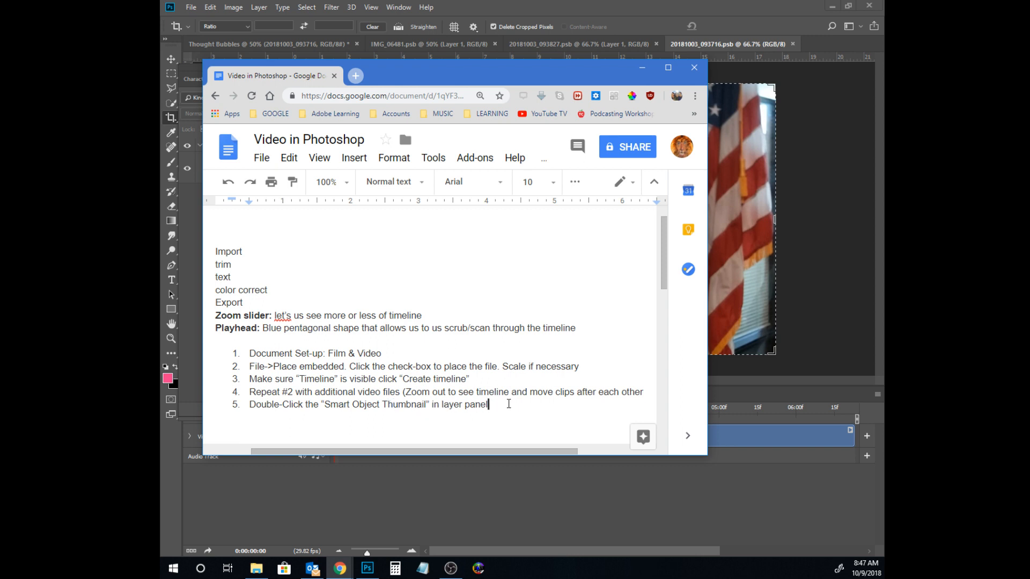
{"action": "type", "text": "which will open it in a new file"}
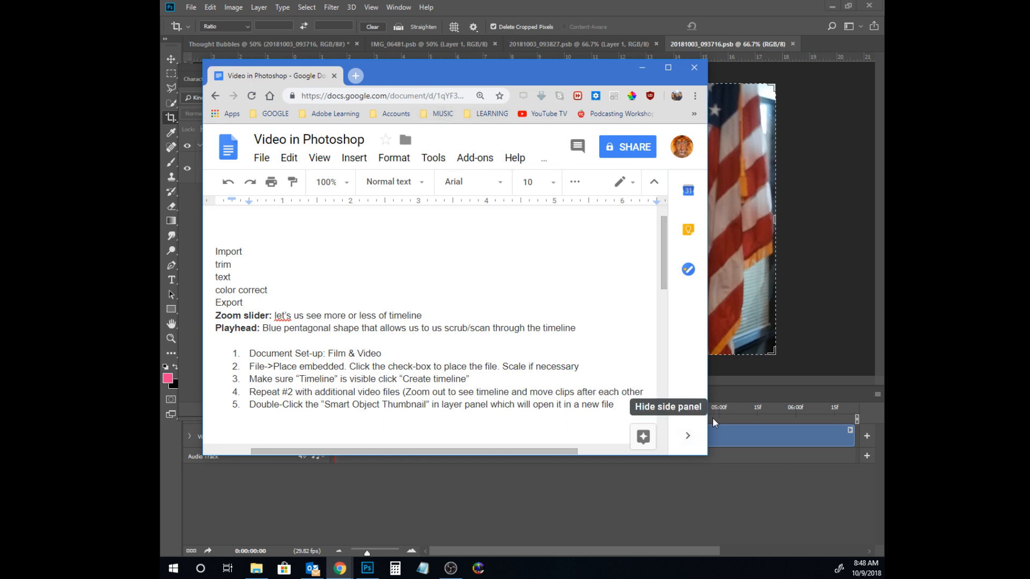
Step: Enlarge the notes page to 150% and its window, add step 6 “Repeat #5 for each clip”, and return to Photoshop
{"action": "key", "text": "ctrl+plus"}
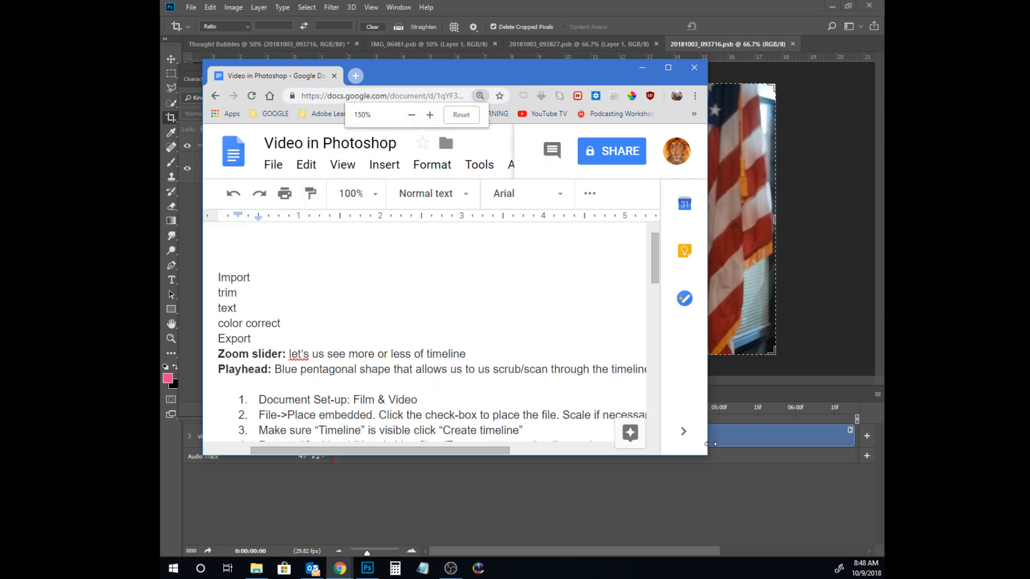
{"action": "left_click_drag", "start_coordinate": [706, 455], "coordinate": [842, 559]}
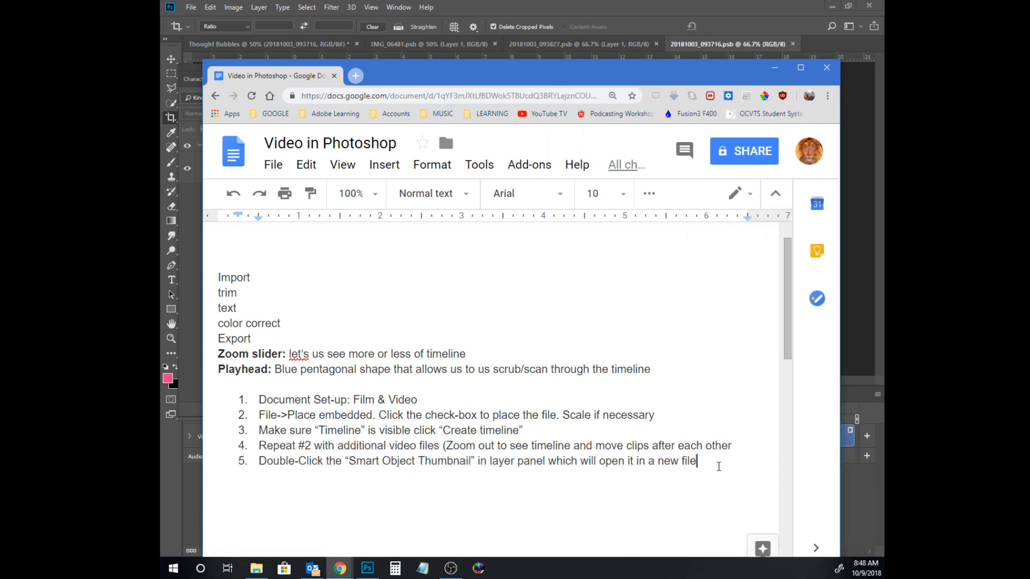
{"action": "key", "text": "Return"}
{"action": "type", "text": "Repeatr"}
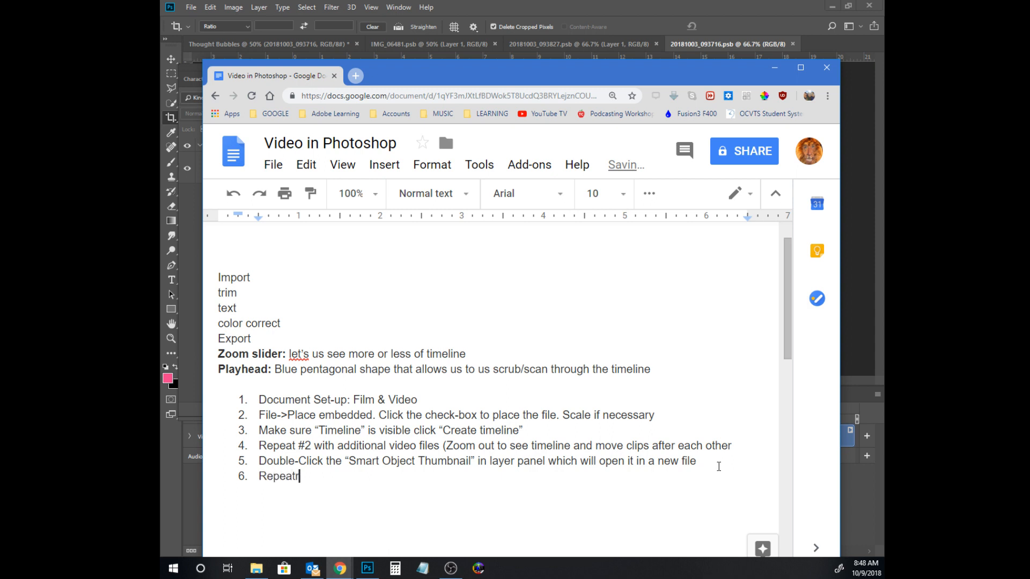
{"action": "key", "text": "BackSpace"}
{"action": "type", "text": "#5 for each clip"}
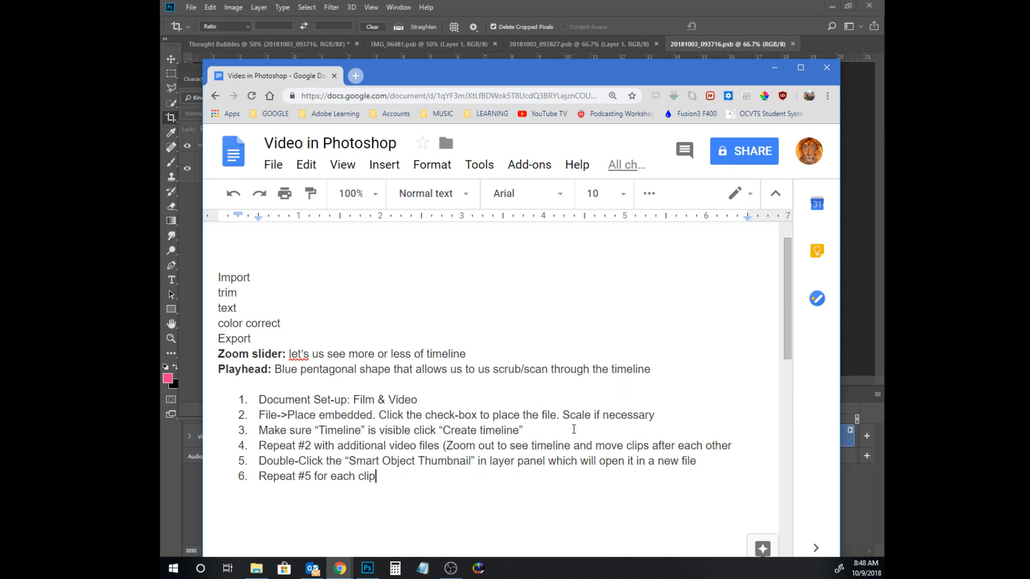
{"action": "left_click", "coordinate": [774, 67]}
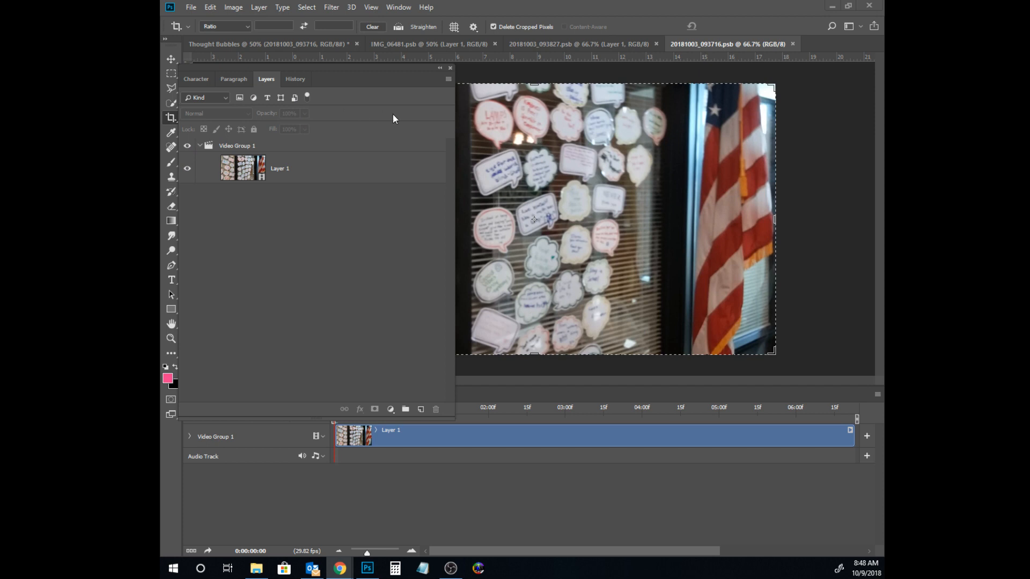
Step: Save the Thought Bubbles document as a Photoshop file in Desktop > Demo Lessons > Video and close it
{"action": "left_click", "coordinate": [303, 43]}
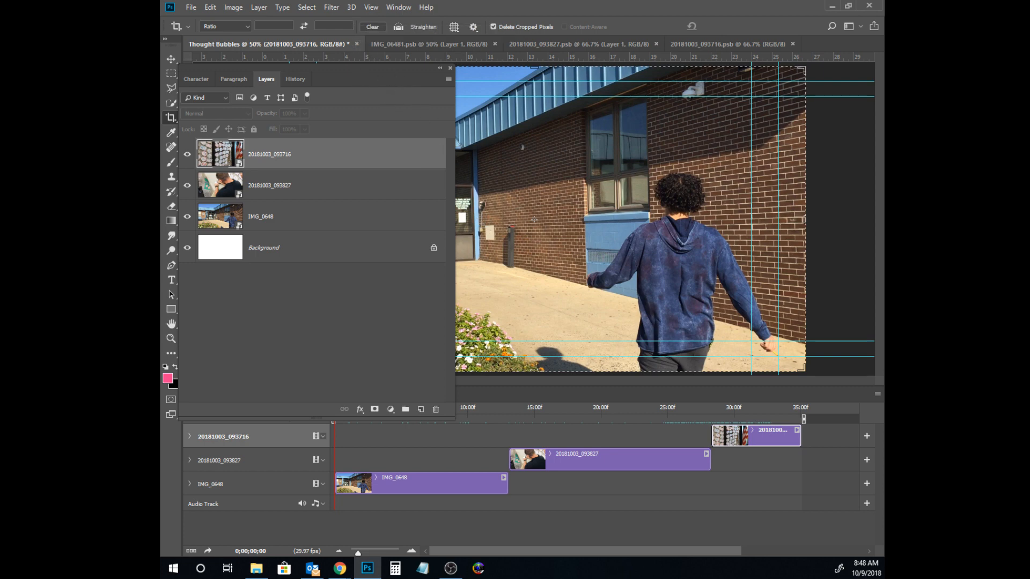
{"action": "key", "text": "ctrl+s"}
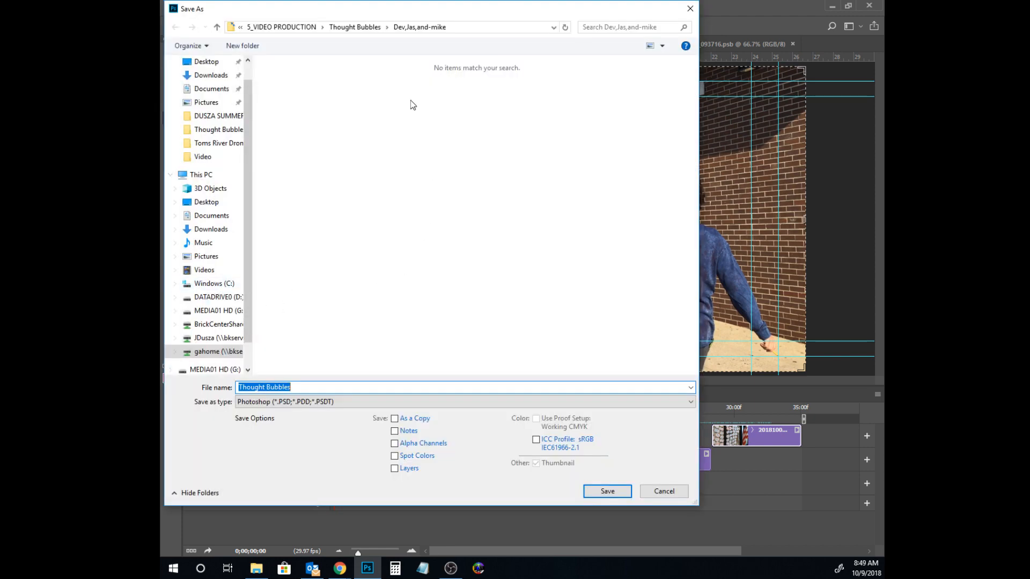
{"action": "left_click", "coordinate": [206, 63]}
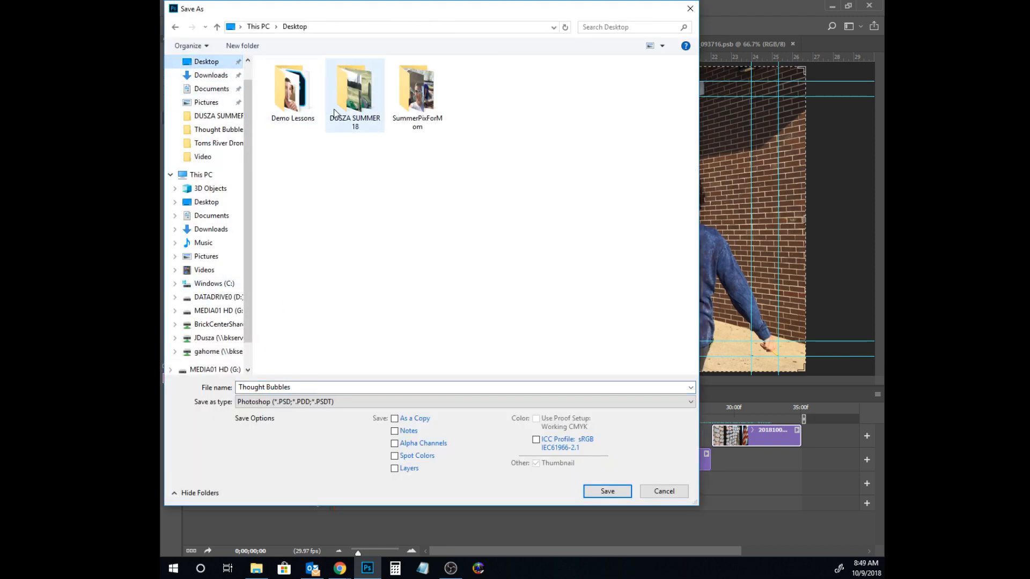
{"action": "double_click", "coordinate": [300, 100]}
{"action": "double_click", "coordinate": [300, 99]}
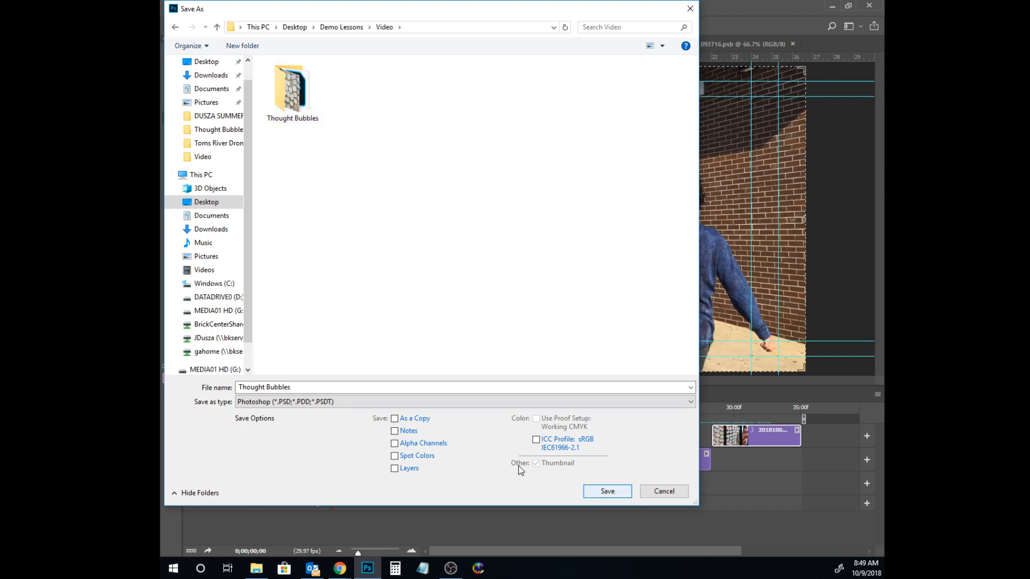
{"action": "left_click", "coordinate": [603, 495]}
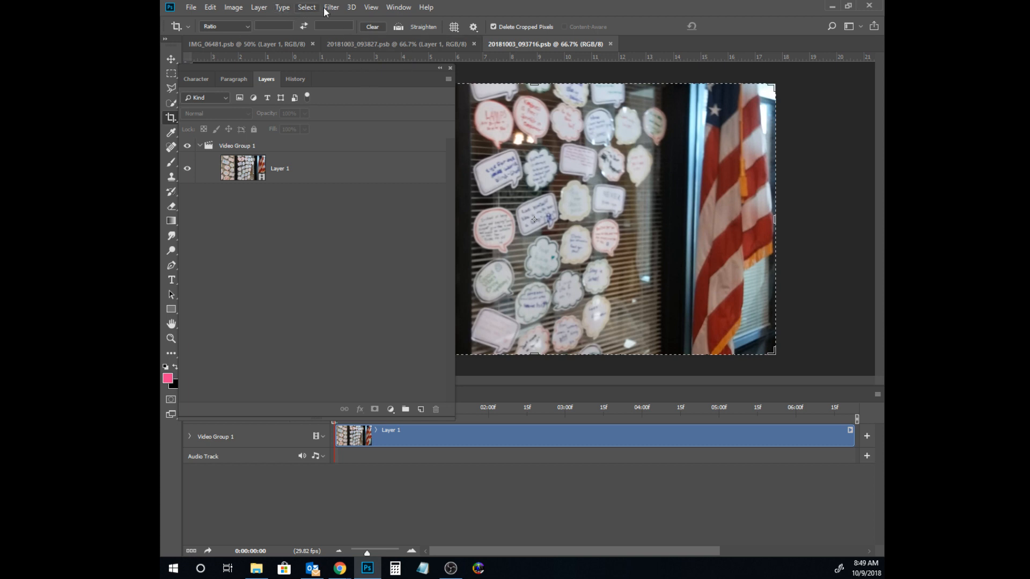
Step: Arrange the three open clip documents in a 3-up Vertical layout and move the Layers panel clear of the first clip's view
{"action": "left_click", "coordinate": [371, 7]}
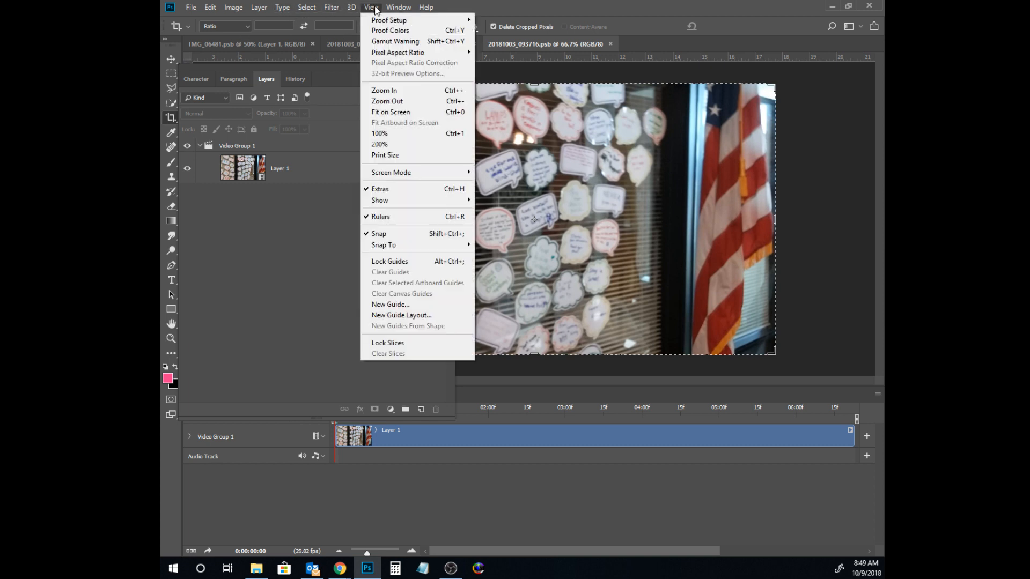
{"action": "mouse_move", "coordinate": [397, 7]}
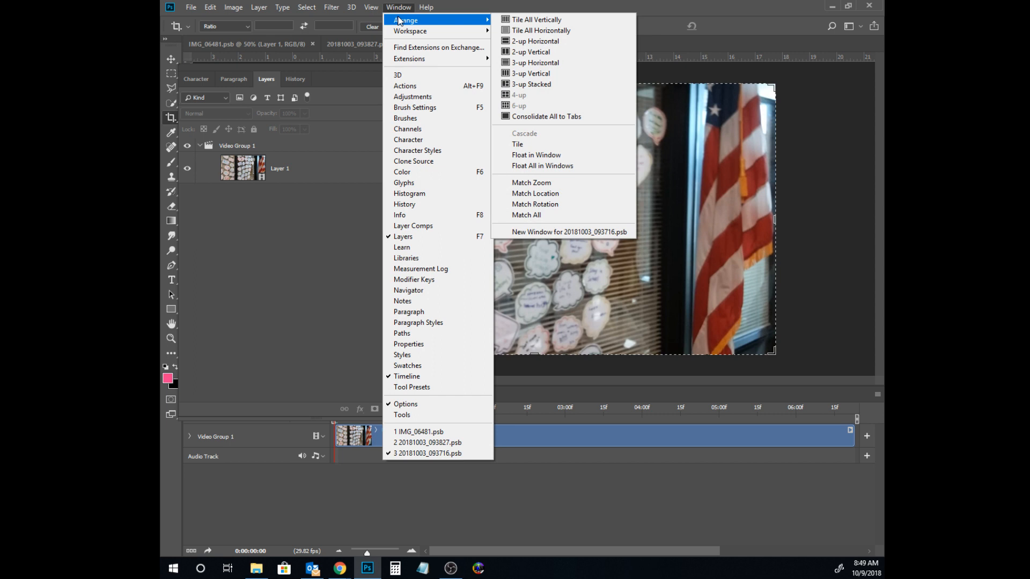
{"action": "left_click", "coordinate": [539, 73]}
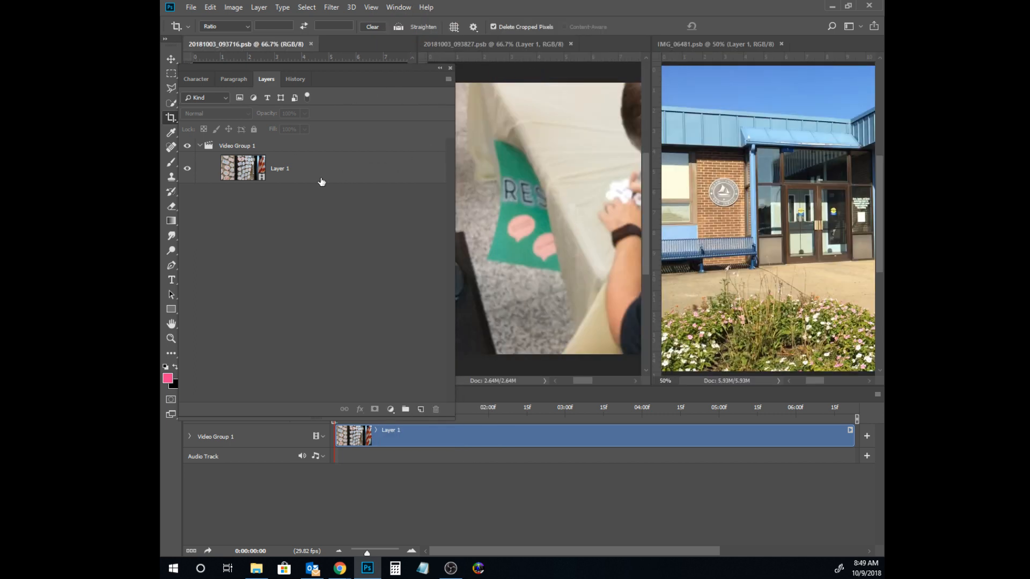
{"action": "left_click_drag", "start_coordinate": [359, 74], "coordinate": [161, 107]}
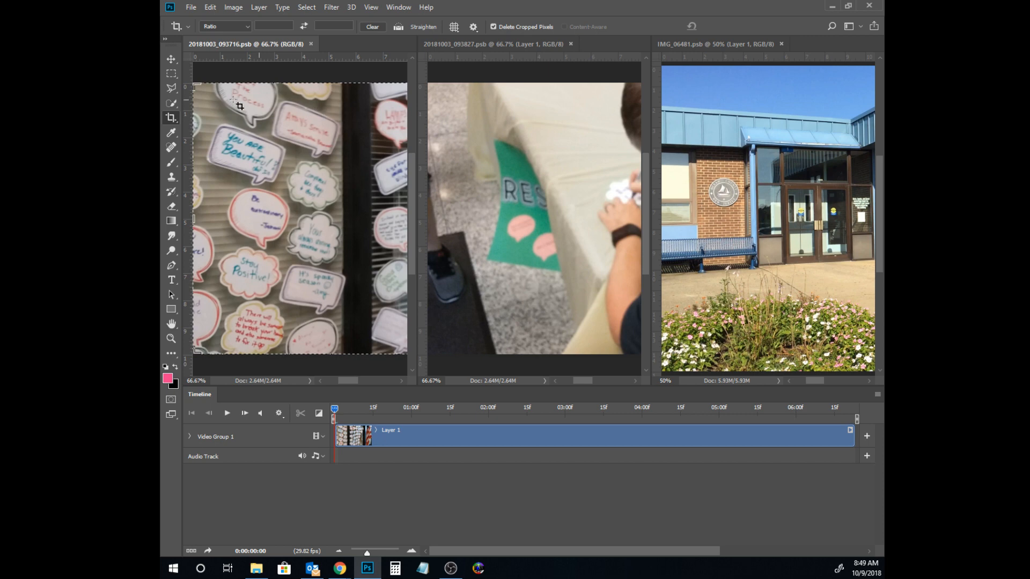
{"action": "left_click_drag", "start_coordinate": [161, 145], "coordinate": [720, 147]}
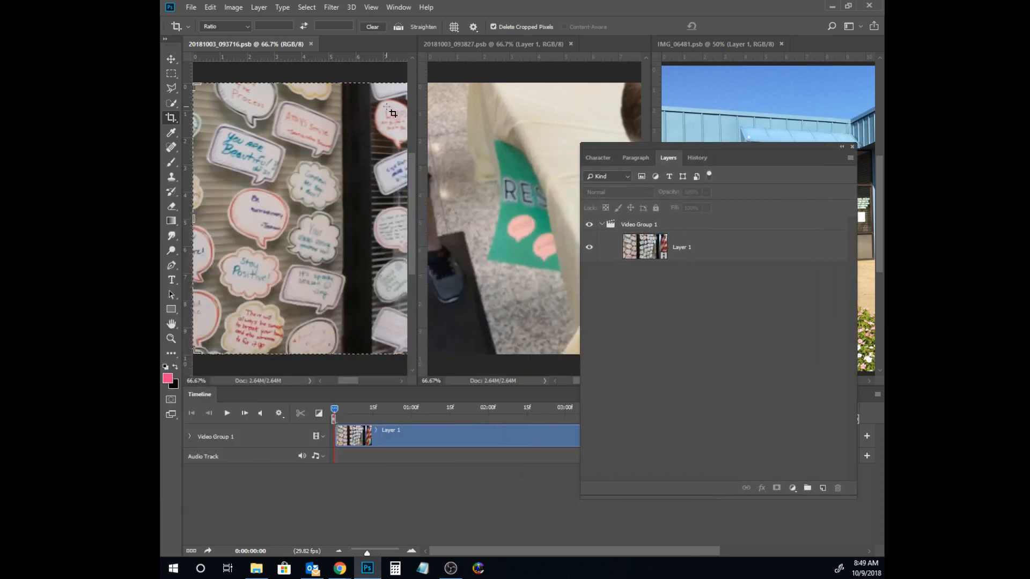
Step: Copy Layer 1 from 20181003_093827.psb into IMG_06481.psb, moving the Layers panel clear of the destination document
{"action": "left_click", "coordinate": [725, 52]}
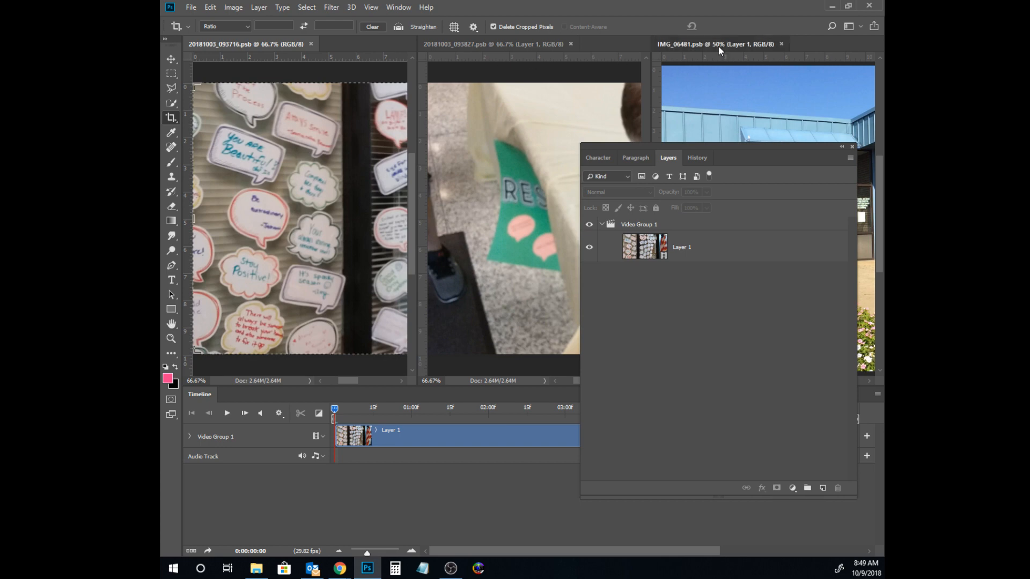
{"action": "left_click_drag", "start_coordinate": [690, 145], "coordinate": [284, 122]}
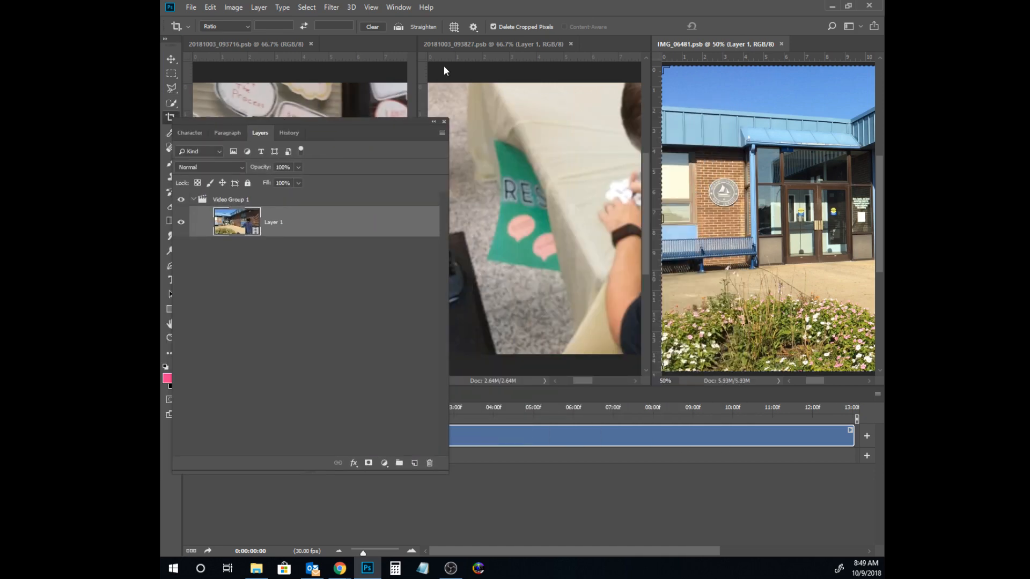
{"action": "left_click", "coordinate": [487, 48]}
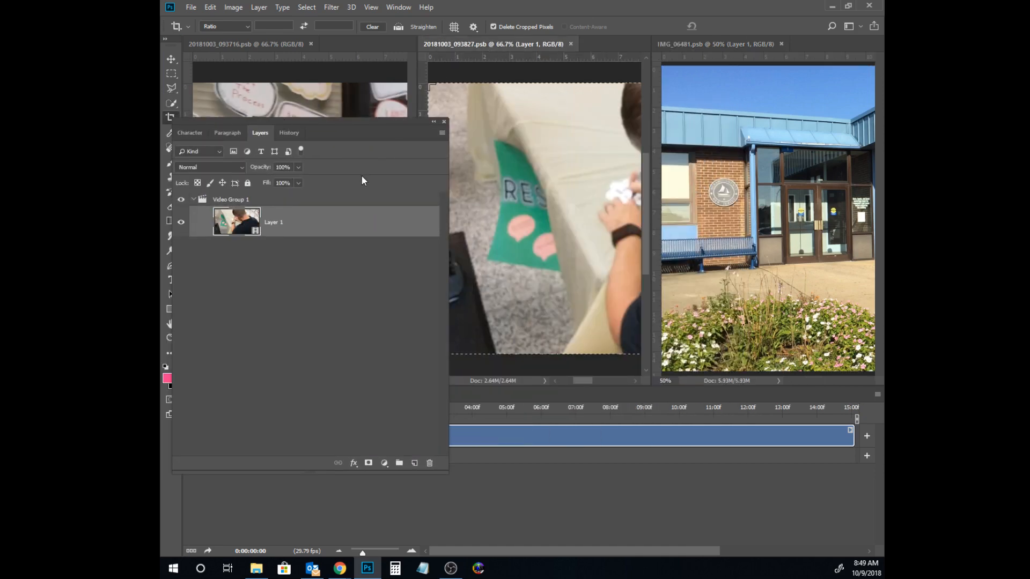
{"action": "left_click_drag", "start_coordinate": [294, 225], "coordinate": [729, 255]}
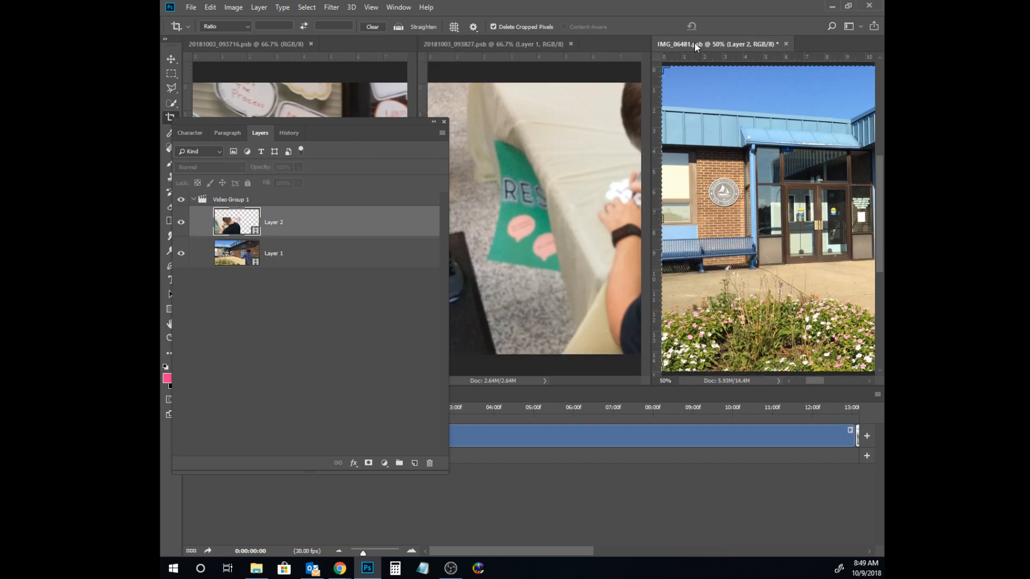
Step: Consolidate all documents to tabs and move the Layers panel off the IMG_06481.psb canvas
{"action": "left_click", "coordinate": [397, 8]}
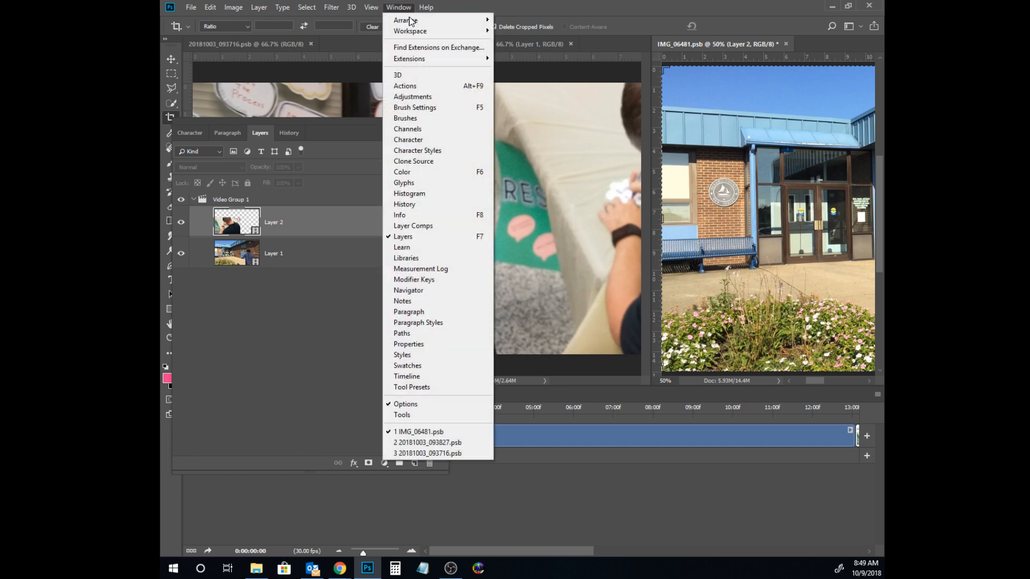
{"action": "mouse_move", "coordinate": [410, 20]}
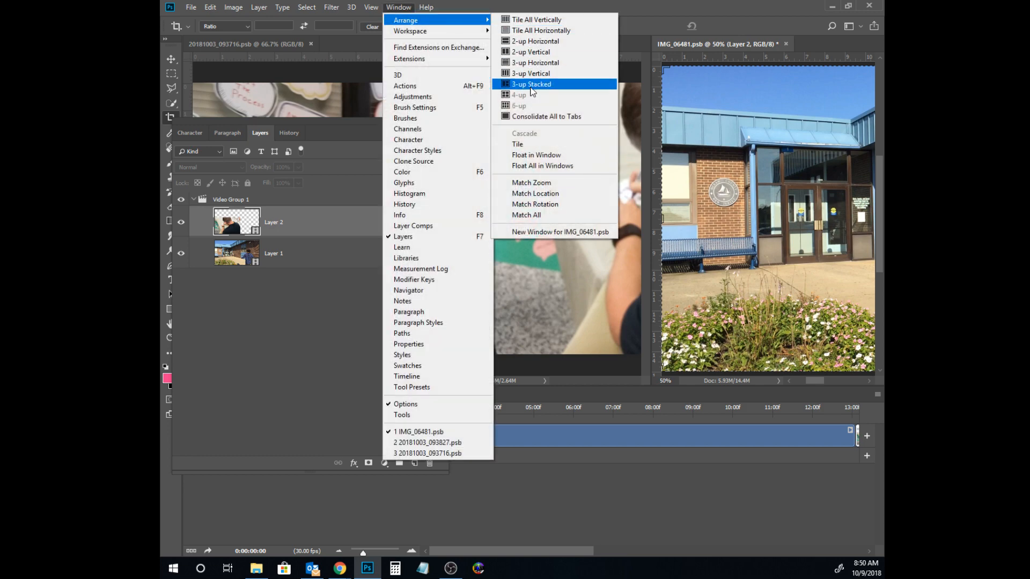
{"action": "left_click", "coordinate": [530, 117]}
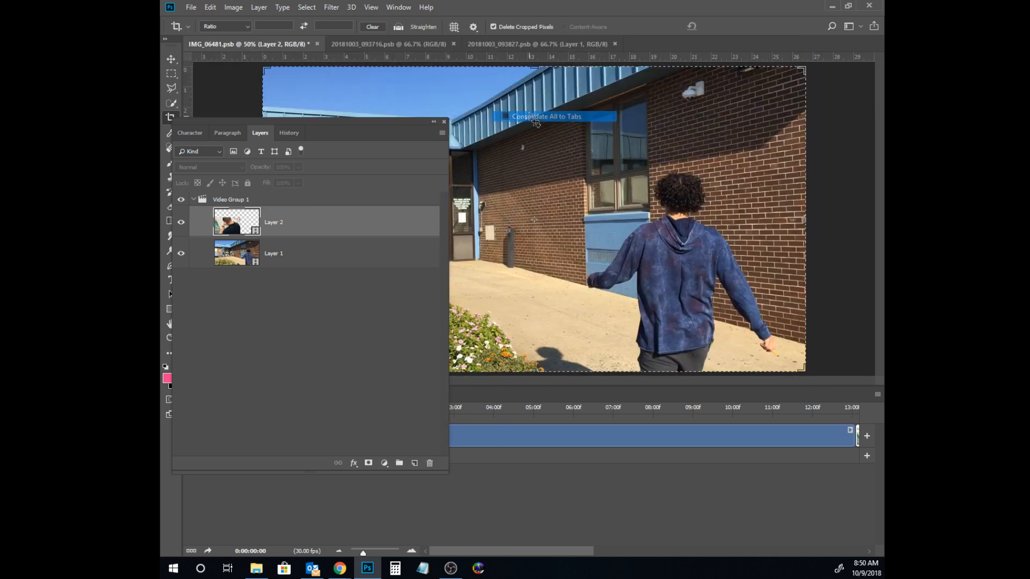
{"action": "left_click_drag", "start_coordinate": [378, 121], "coordinate": [161, 124]}
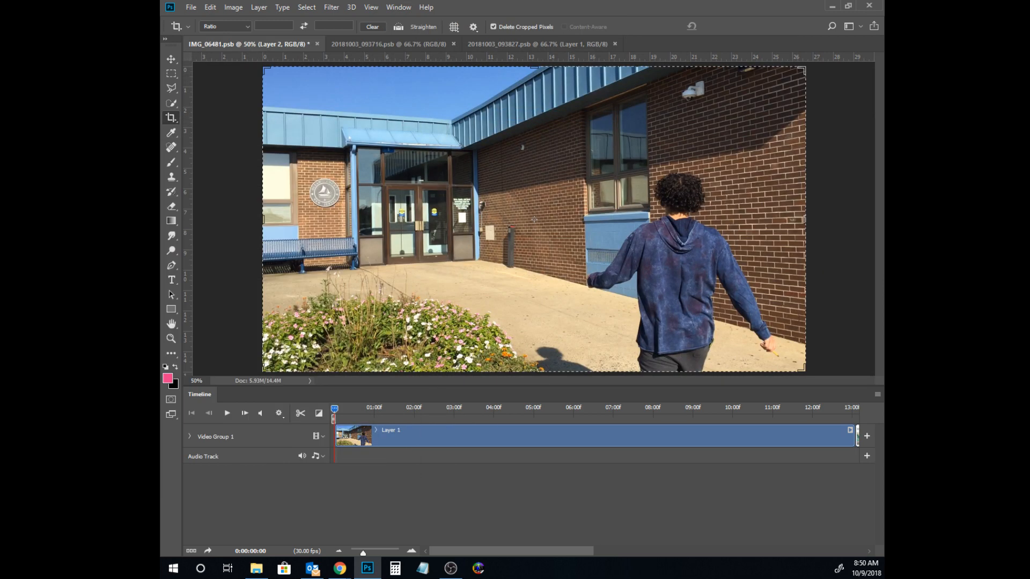
Step: Expand Video Group 1 in the timeline and examine the ends of the Layer 1 and Layer 2 clips
{"action": "left_click", "coordinate": [190, 436]}
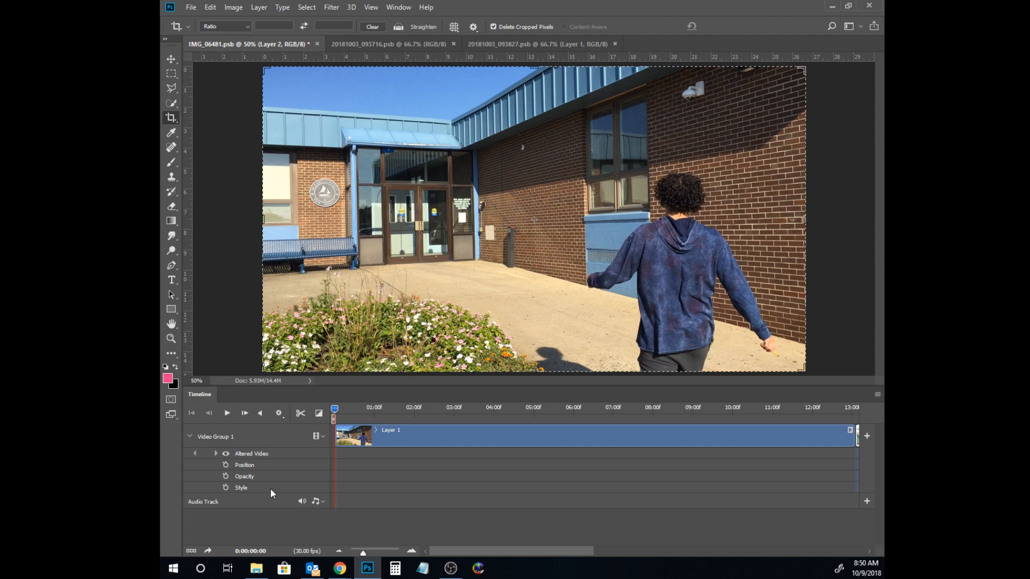
{"action": "left_click_drag", "start_coordinate": [468, 550], "coordinate": [689, 560]}
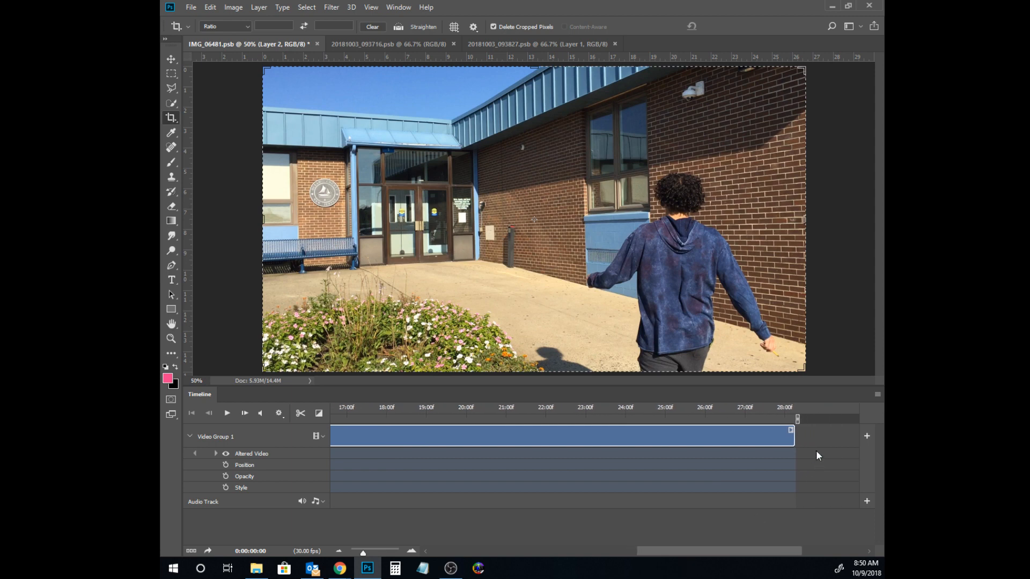
{"action": "left_click", "coordinate": [791, 430]}
{"action": "left_click_drag", "start_coordinate": [757, 549], "coordinate": [630, 555]}
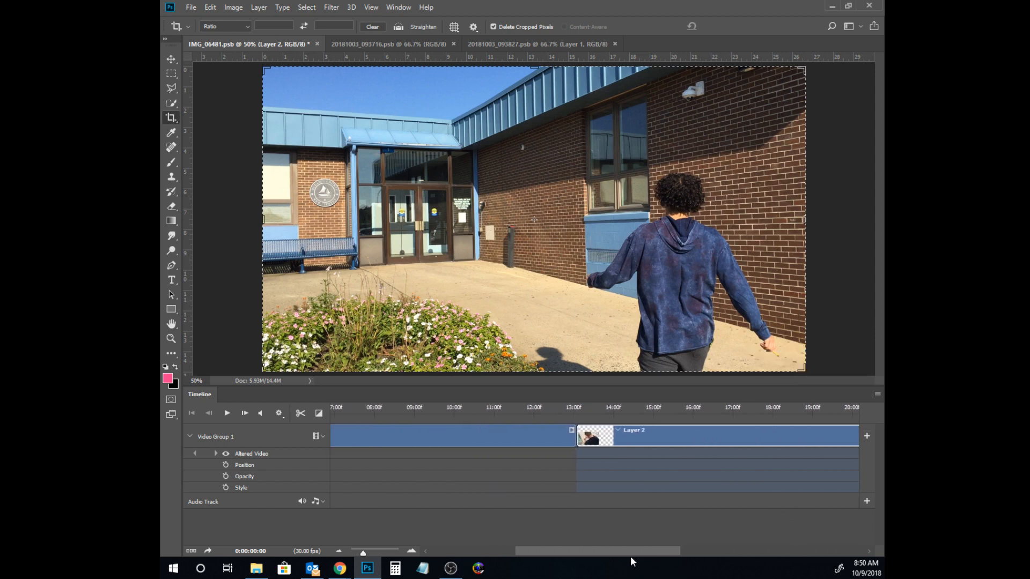
{"action": "left_click", "coordinate": [574, 432]}
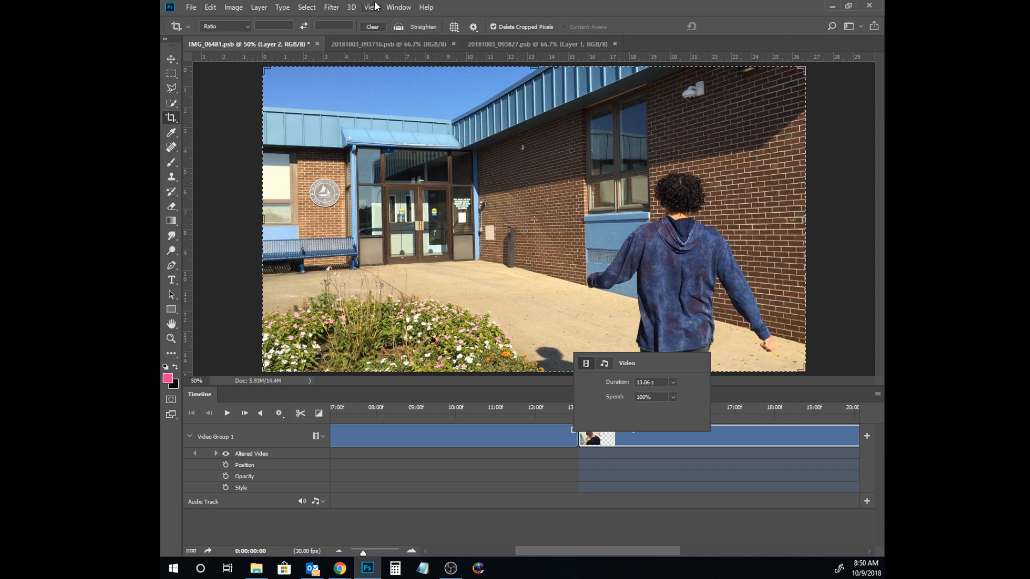
Step: Arrange the three open clip documents in a 3-up Vertical layout and show the Layers panel
{"action": "left_click", "coordinate": [398, 7]}
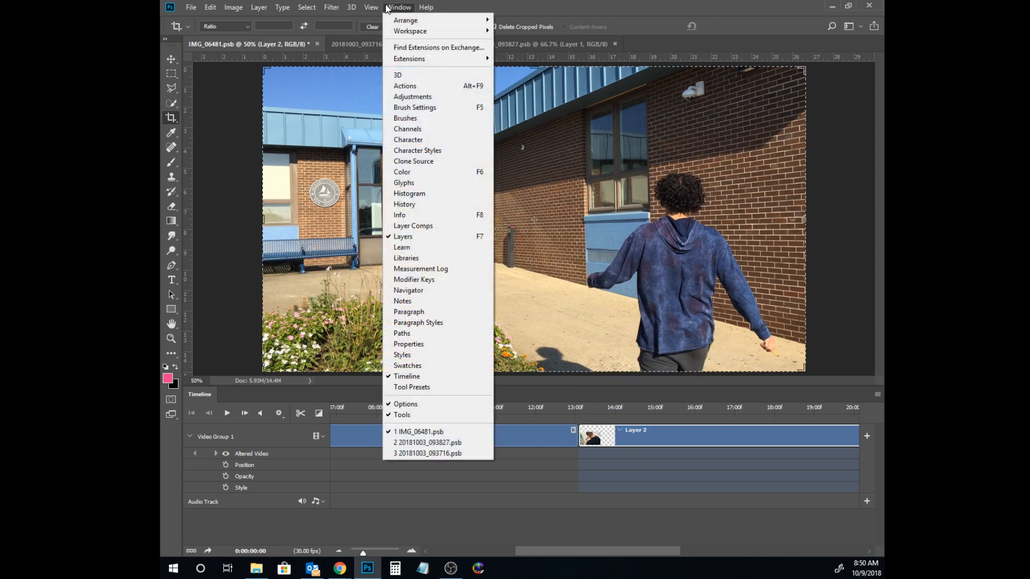
{"action": "mouse_move", "coordinate": [398, 31]}
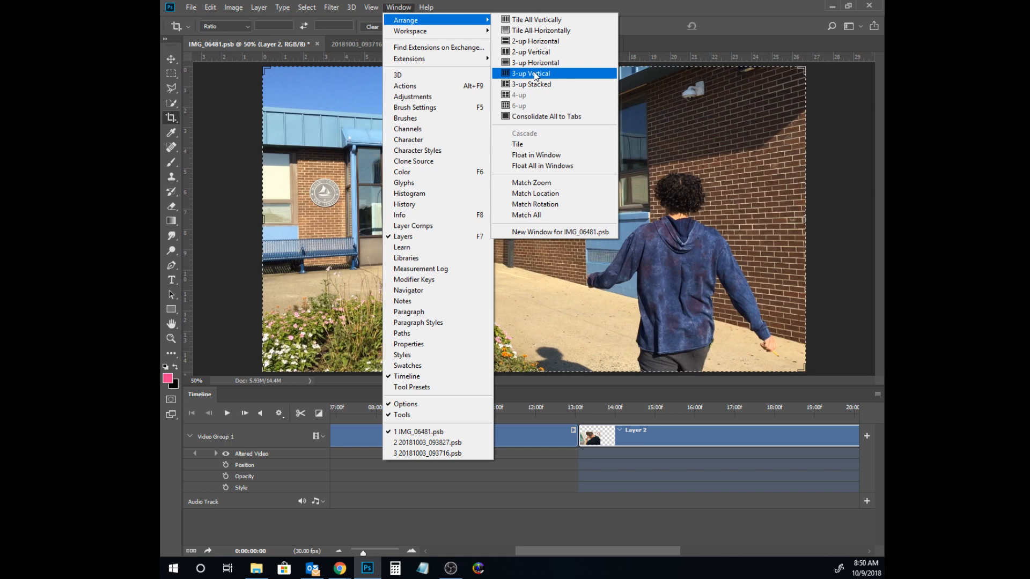
{"action": "left_click", "coordinate": [536, 75]}
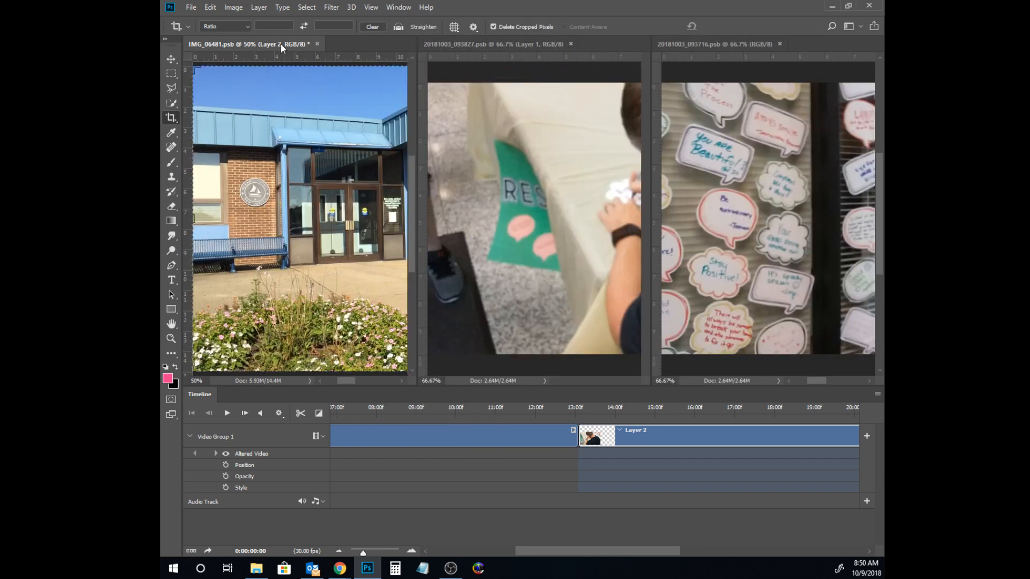
{"action": "left_click", "coordinate": [501, 41]}
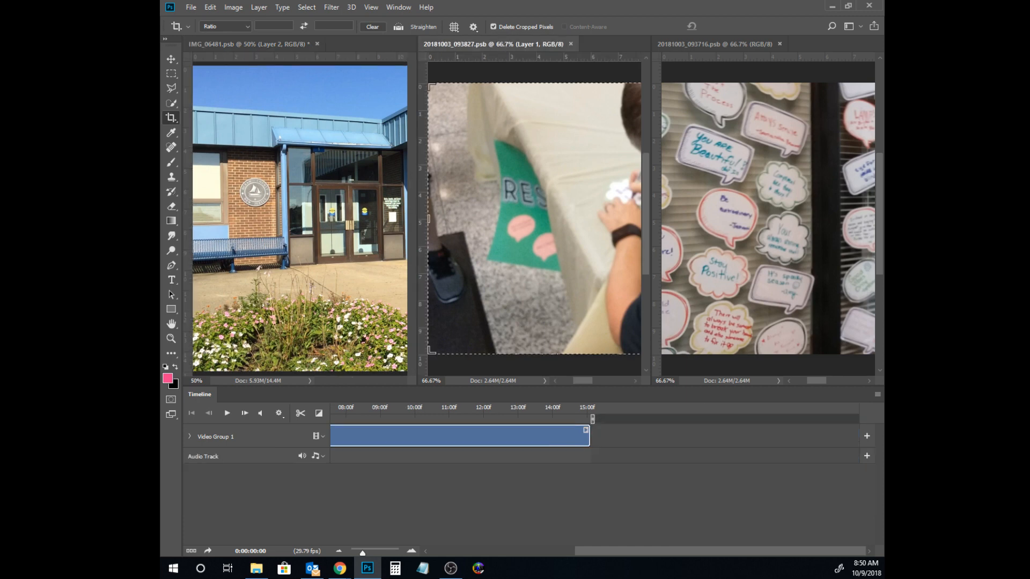
{"action": "key", "text": "F7"}
Step: Copy Layer 1 from 20181003_093716.psb into IMG_06481.psb and move the Layers panel clear of the documents
{"action": "left_click", "coordinate": [282, 43]}
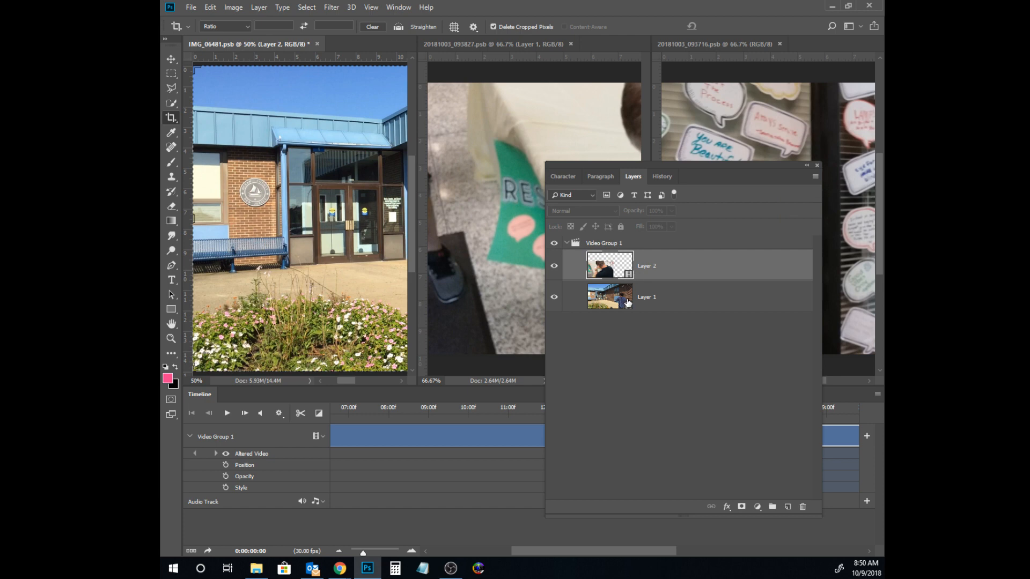
{"action": "left_click", "coordinate": [494, 65]}
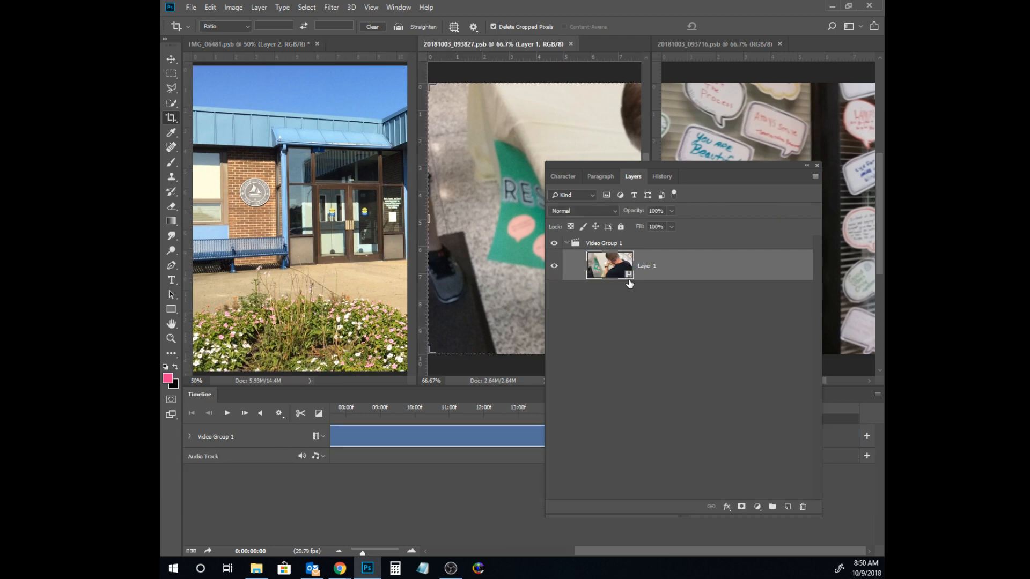
{"action": "left_click", "coordinate": [703, 64]}
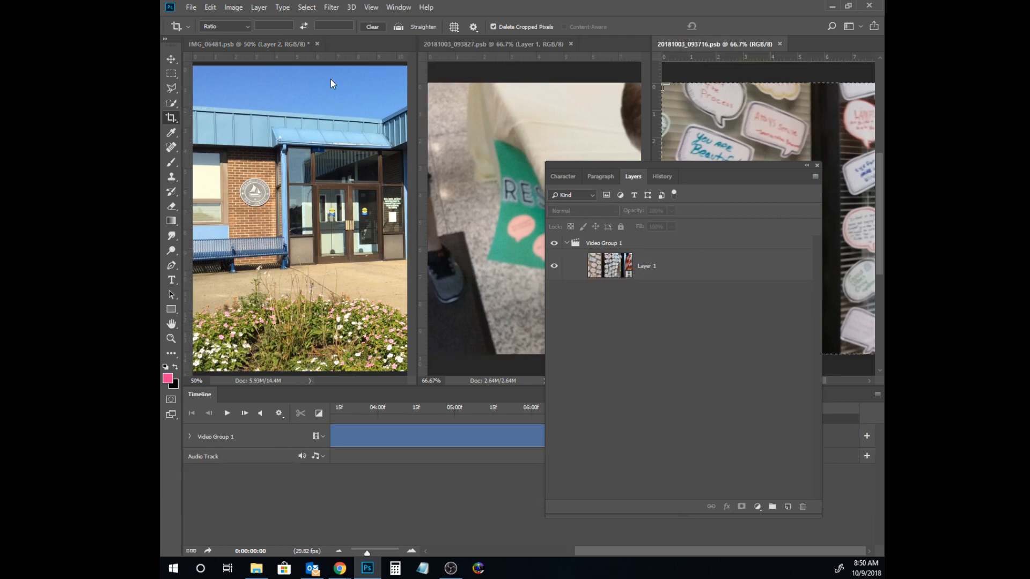
{"action": "left_click", "coordinate": [269, 44]}
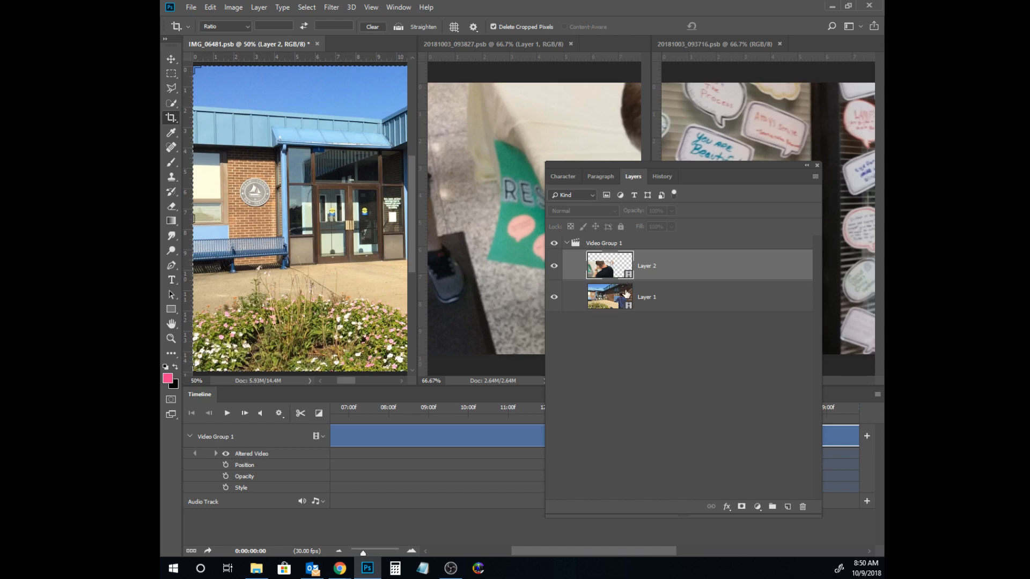
{"action": "left_click", "coordinate": [694, 46]}
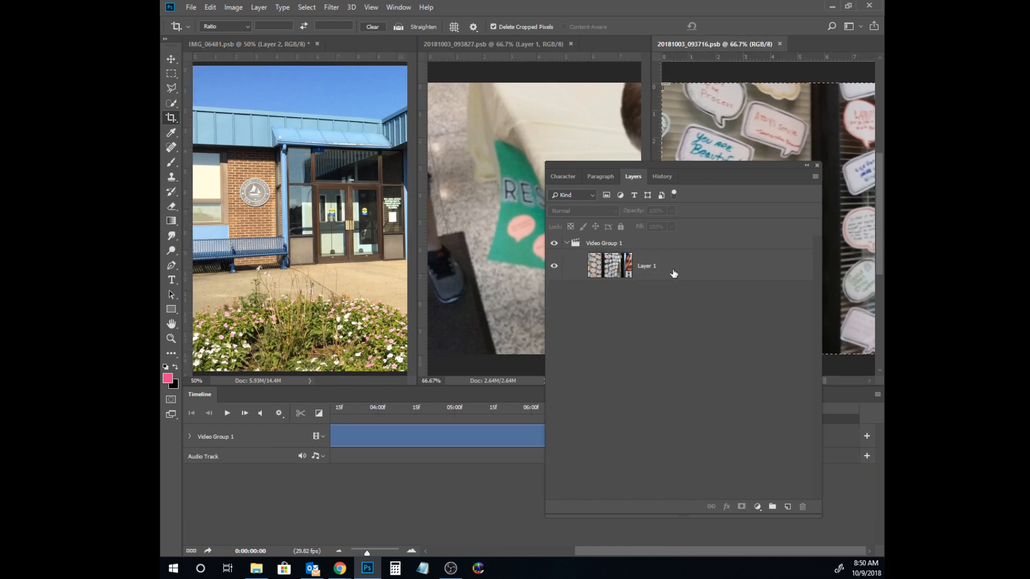
{"action": "left_click_drag", "start_coordinate": [611, 265], "coordinate": [361, 257]}
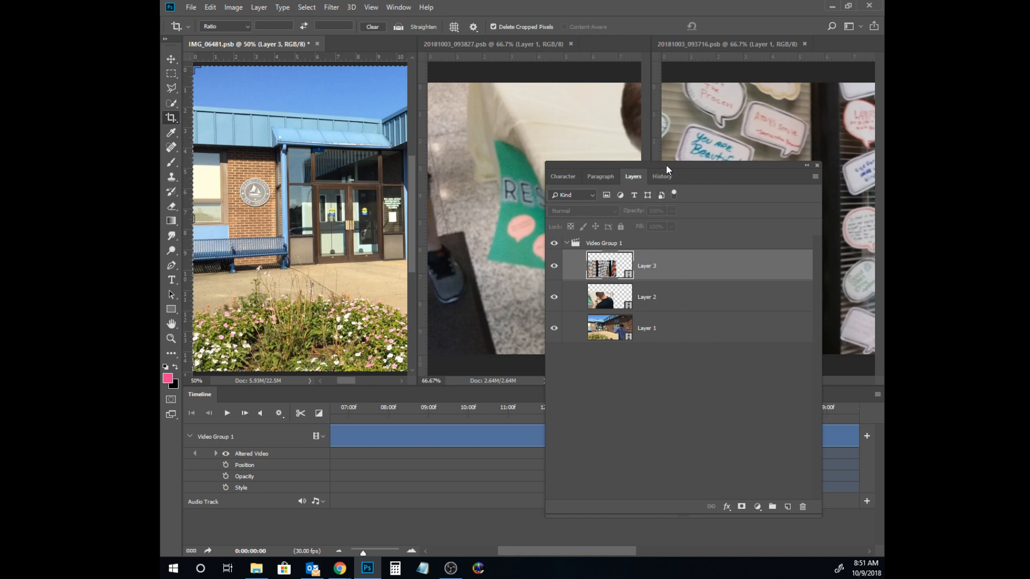
{"action": "left_click_drag", "start_coordinate": [667, 165], "coordinate": [161, 198]}
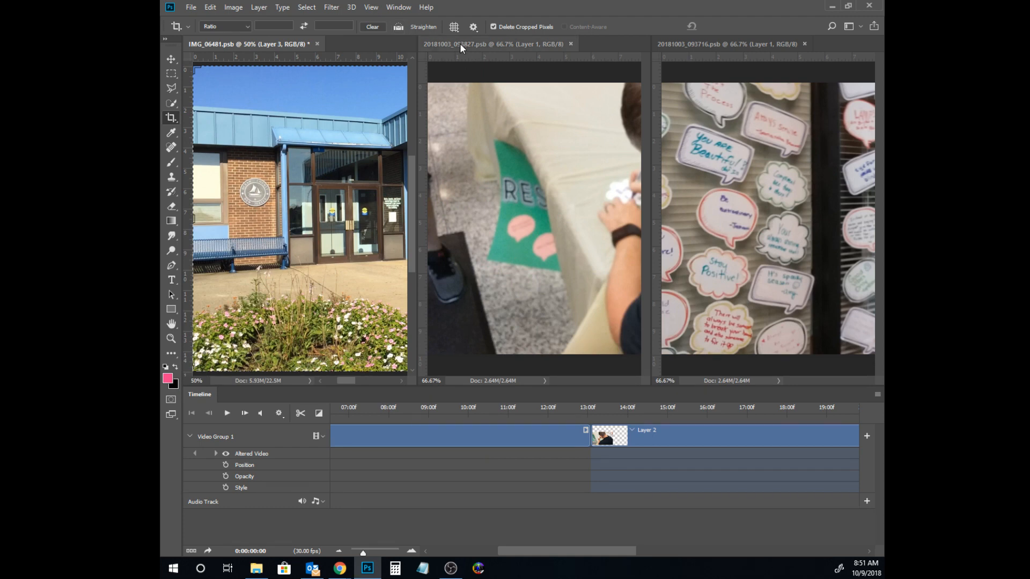
Step: Close 20181003_093827.psb and 20181003_093716.psb, leaving only IMG_06481.psb open
{"action": "left_click", "coordinate": [570, 44]}
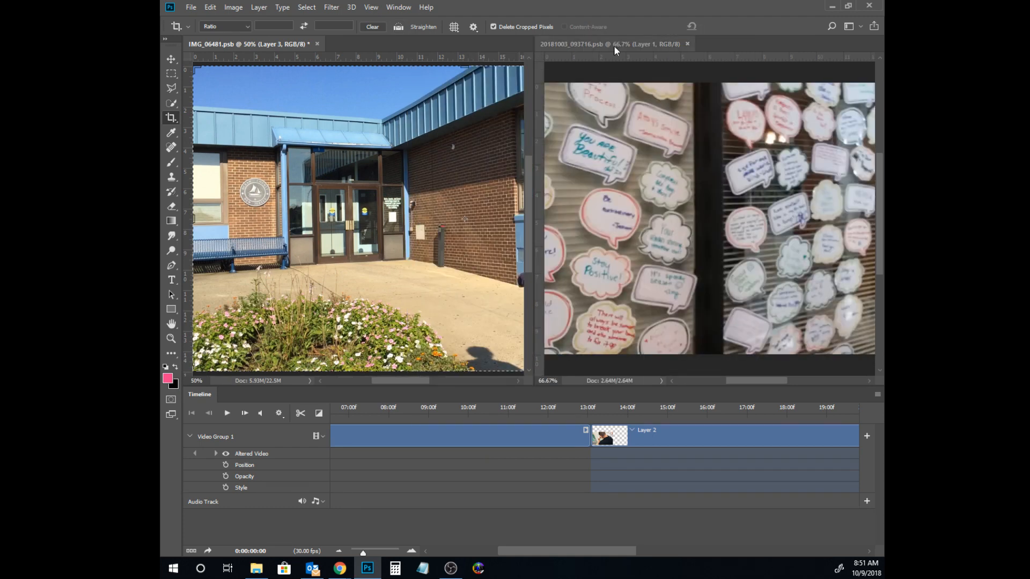
{"action": "left_click", "coordinate": [687, 44]}
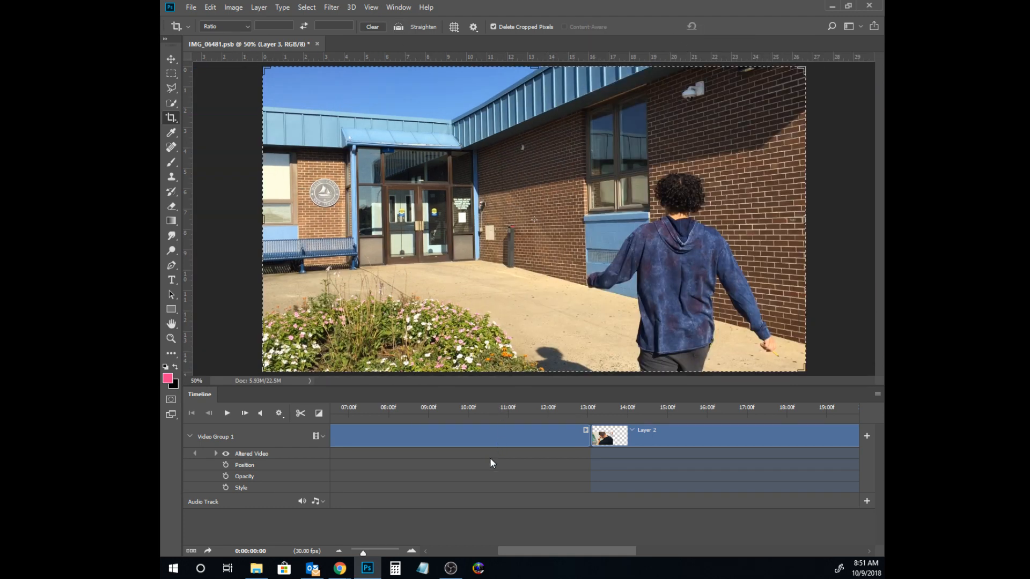
{"action": "mouse_move", "coordinate": [545, 547]}
{"action": "left_mouse_down"}
{"action": "mouse_move", "coordinate": [710, 545]}
{"action": "mouse_move", "coordinate": [563, 547]}
{"action": "left_mouse_up"}
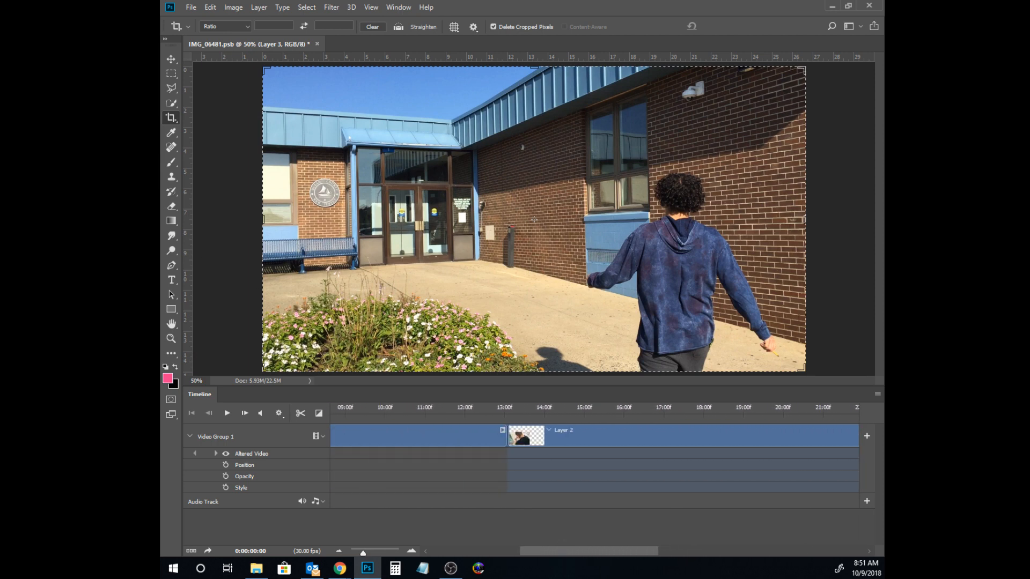
Step: Switch to the Video in Photoshop notes in Google Docs and start step 7 with "Show all files at the same time (Windows"
{"action": "left_click_drag", "start_coordinate": [0, 69], "coordinate": [439, 39]}
{"action": "left_click", "coordinate": [396, 445]}
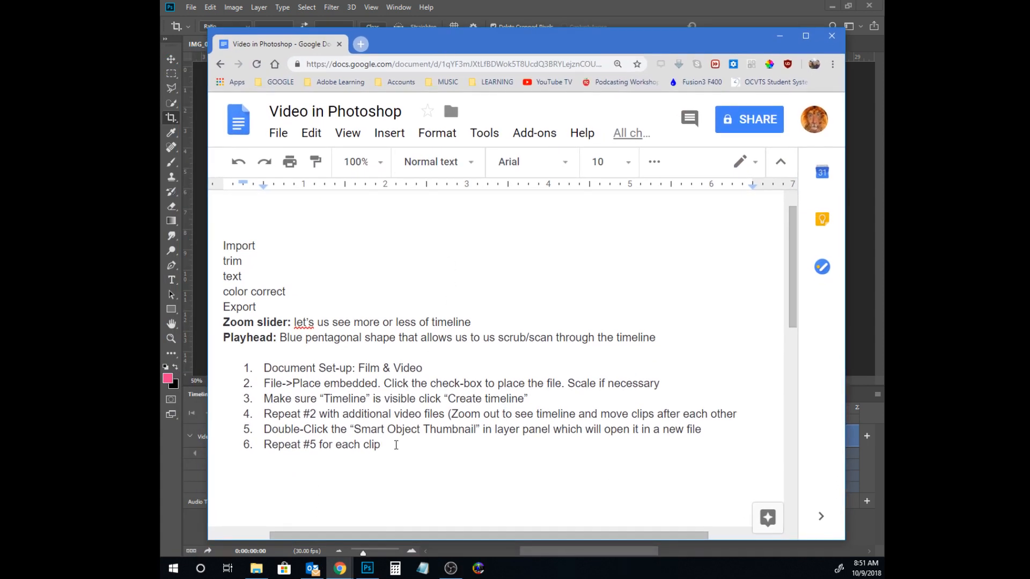
{"action": "key", "text": "Return"}
{"action": "type", "text": "Show all files in"}
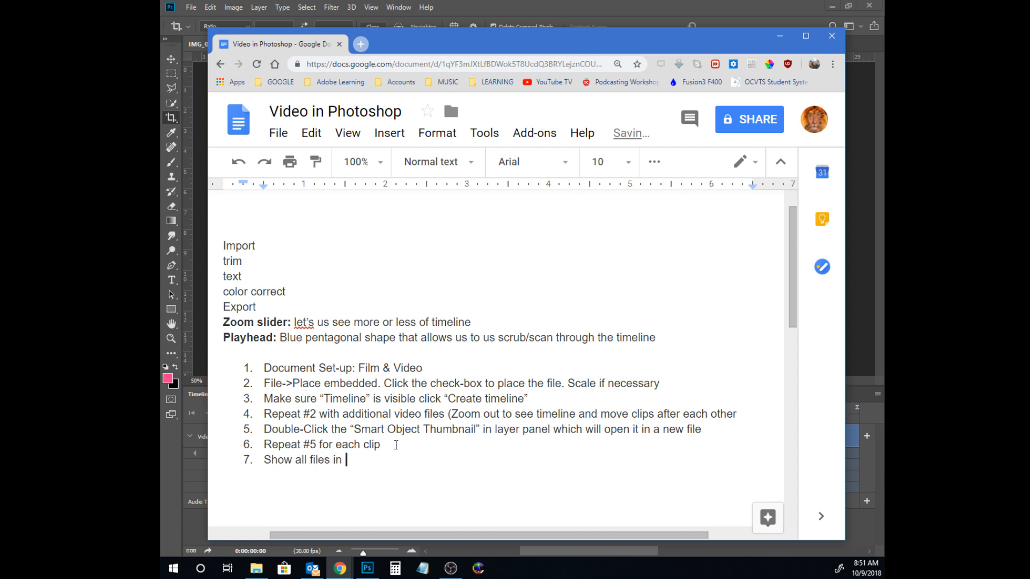
{"action": "key", "text": "BackSpace"}
{"action": "key", "text": "BackSpace"}
{"action": "type", "text": "a"}
{"action": "type", "text": "t the sdame"}
{"action": "key", "text": "BackSpace"}
{"action": "key", "text": "BackSpace"}
{"action": "key", "text": "BackSpace"}
{"action": "key", "text": "BackSpace"}
{"action": "type", "text": "ame"}
{"action": "type", "text": "tim"}
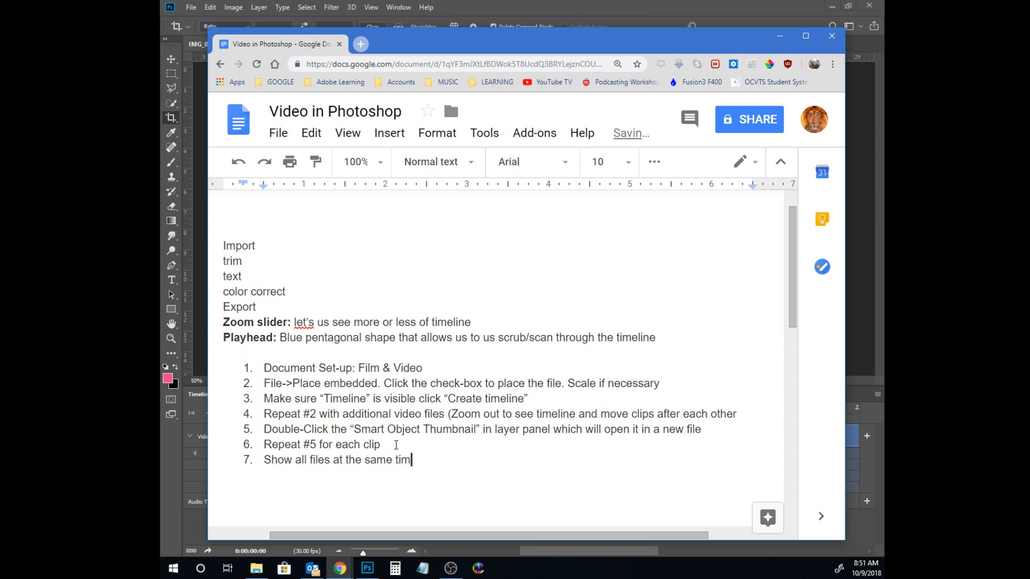
{"action": "type", "text": "e (Windows"}
Step: Look up the tiling command in Photoshop and complete step 7 of the Google Docs notes with "->Tile all vertically)"
{"action": "left_click", "coordinate": [398, 7]}
{"action": "mouse_move", "coordinate": [399, 20]}
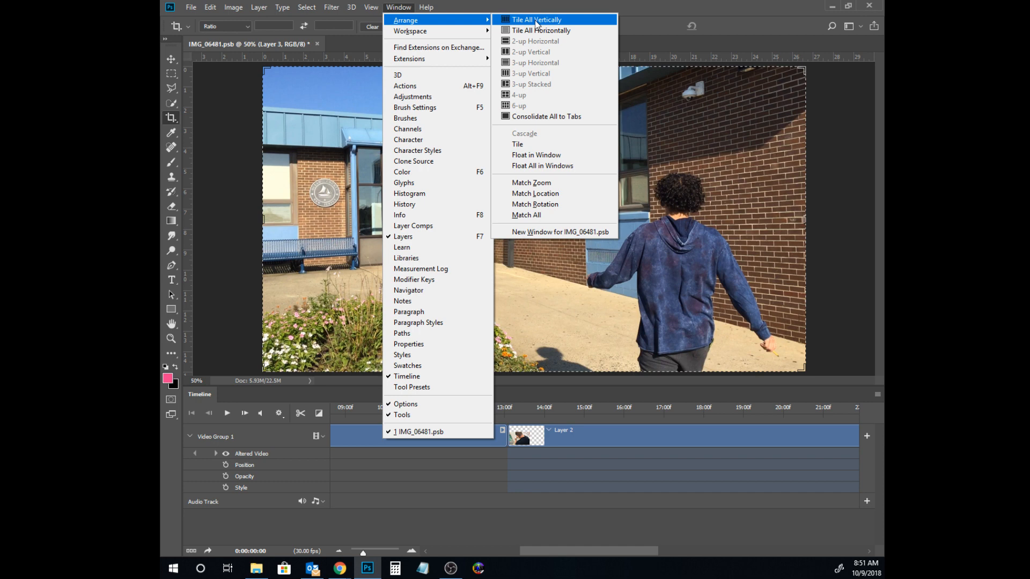
{"action": "left_click", "coordinate": [351, 568]}
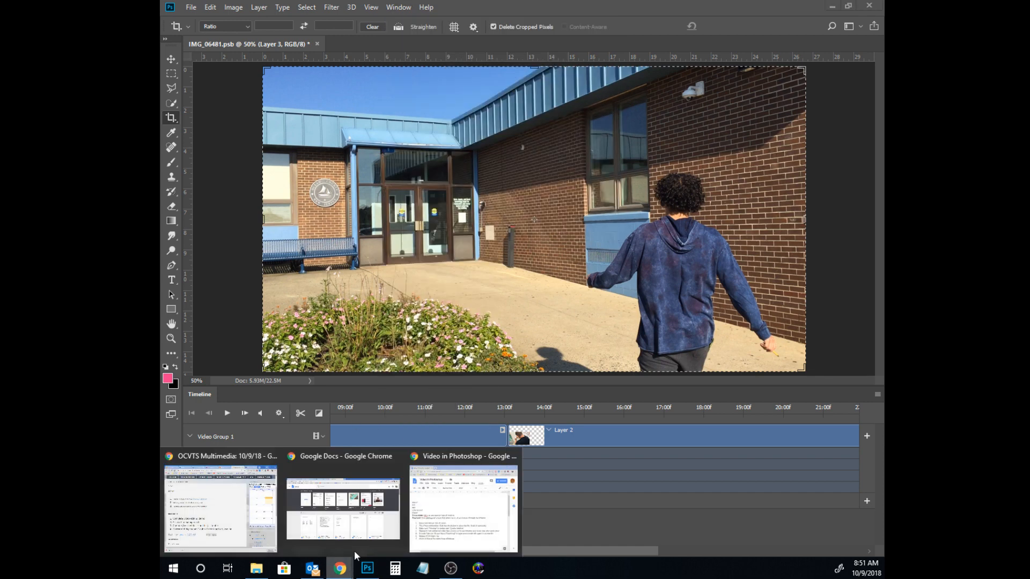
{"action": "left_click", "coordinate": [453, 533]}
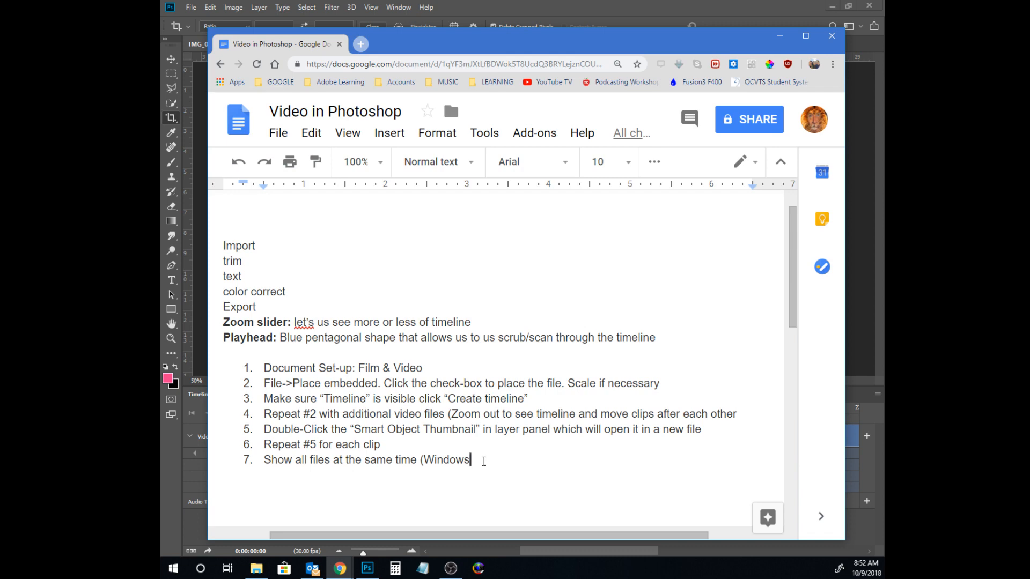
{"action": "type", "text": "->Tile all vertic"}
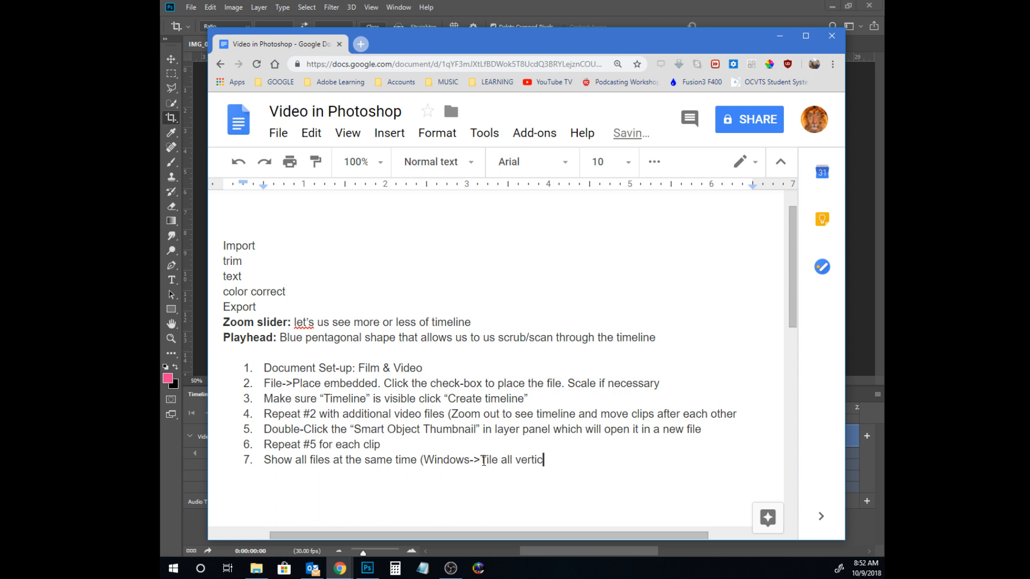
{"action": "type", "text": "ally)"}
Step: Add step 8 to the notes: "Drag the layers from each file into one"
{"action": "key", "text": "Return"}
{"action": "type", "text": "Drag the la"}
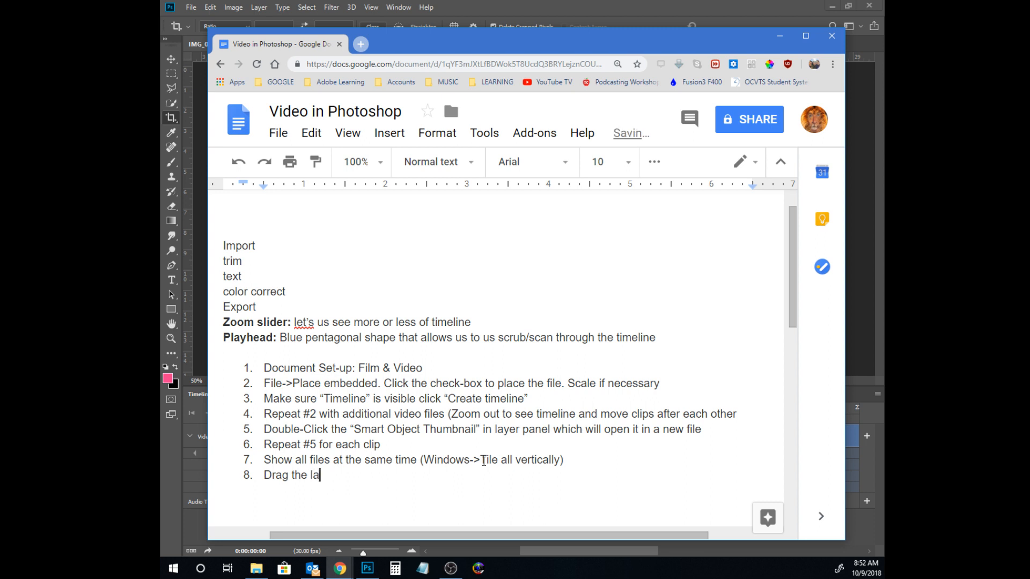
{"action": "type", "text": "yers from each file into "}
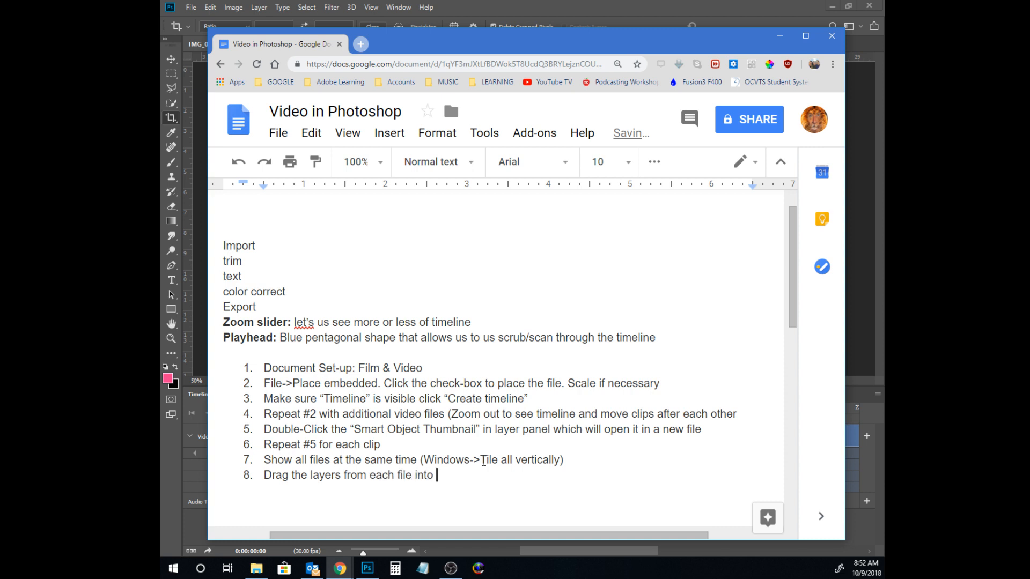
{"action": "type", "text": "one"}
Step: Switch to Photoshop and review the clip sequence in the timeline from Layer 1 through Layer 3
{"action": "left_click", "coordinate": [511, 9]}
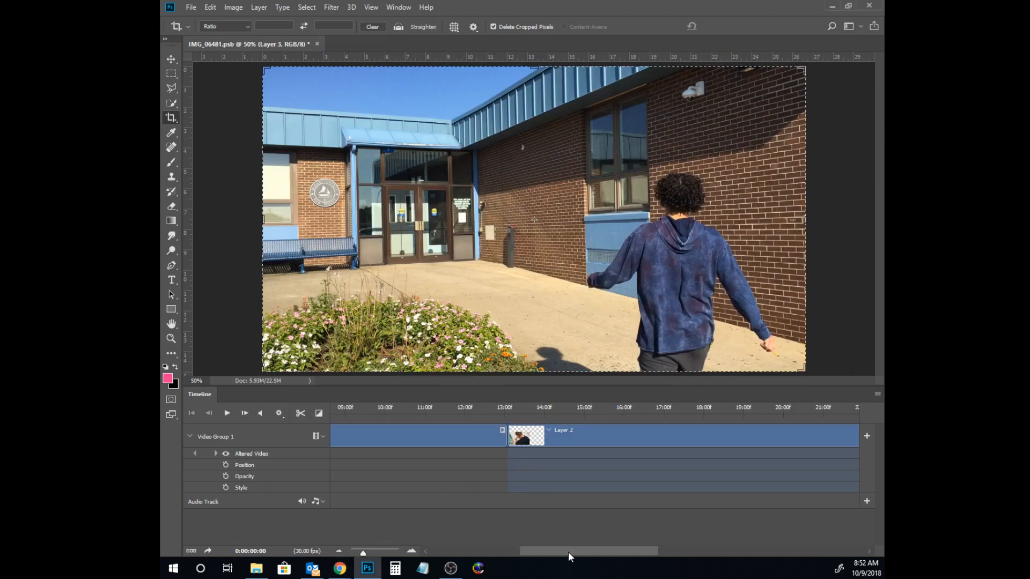
{"action": "left_click_drag", "start_coordinate": [568, 551], "coordinate": [437, 546]}
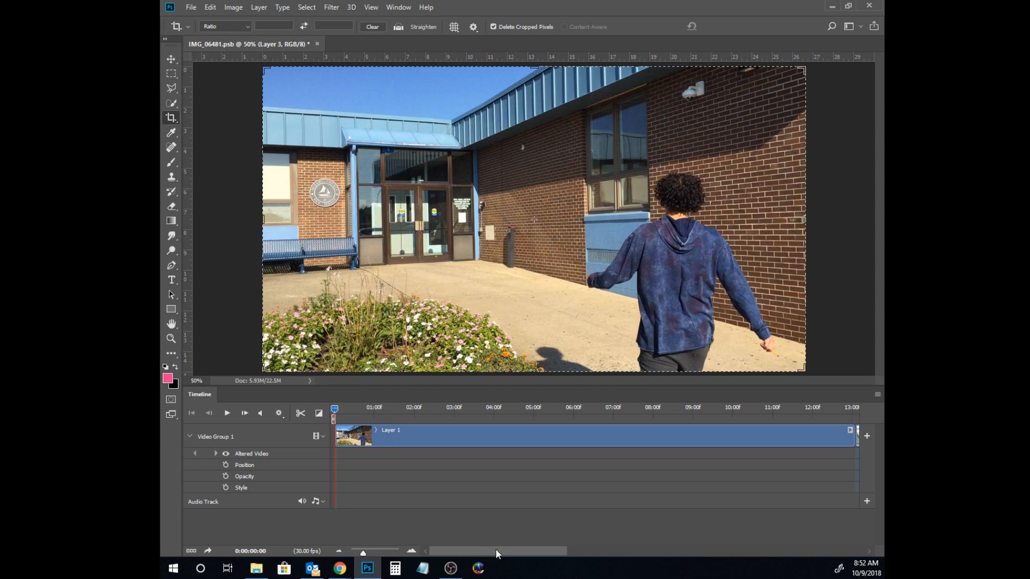
{"action": "left_click_drag", "start_coordinate": [492, 555], "coordinate": [634, 572]}
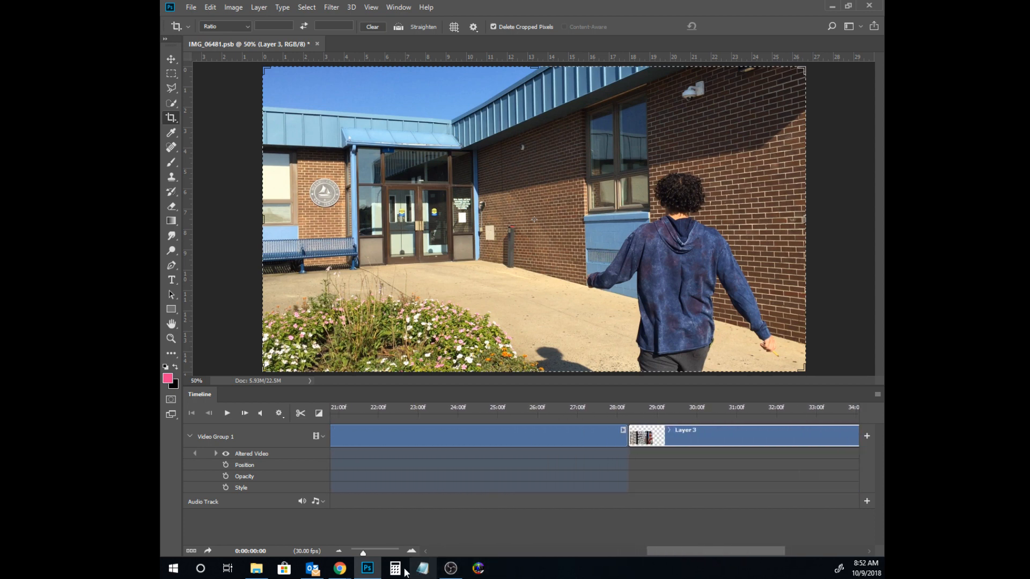
Step: Return to the Google Docs notes, define Import as "Bring the clip into document" and make the "Import:" label bold
{"action": "mouse_move", "coordinate": [353, 573]}
{"action": "left_click", "coordinate": [448, 462]}
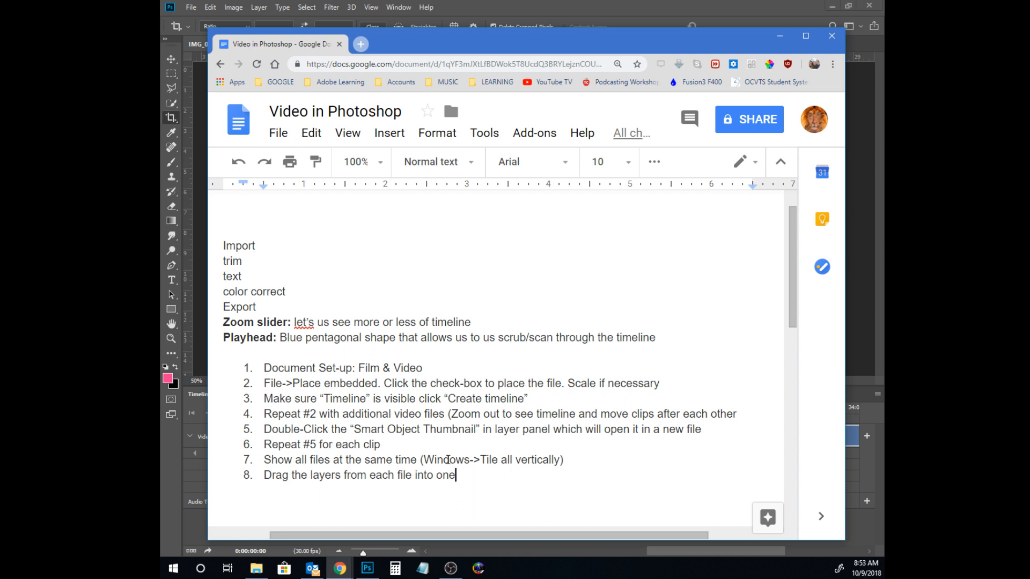
{"action": "left_click", "coordinate": [263, 246]}
{"action": "key", "text": "BackSpace"}
{"action": "type", "text": ": "}
{"action": "type", "text": "File-"}
{"action": "key", "text": "BackSpace"}
{"action": "key", "text": "BackSpace"}
{"action": "key", "text": "BackSpace"}
{"action": "key", "text": "BackSpace"}
{"action": "key", "text": "BackSpace"}
{"action": "type", "text": "Brin"}
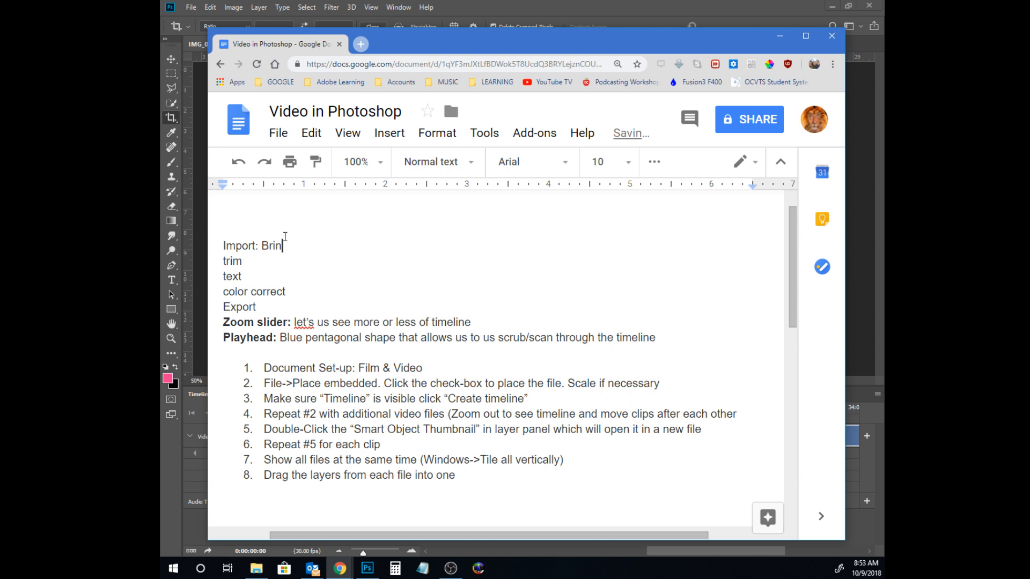
{"action": "type", "text": "g the clip into document"}
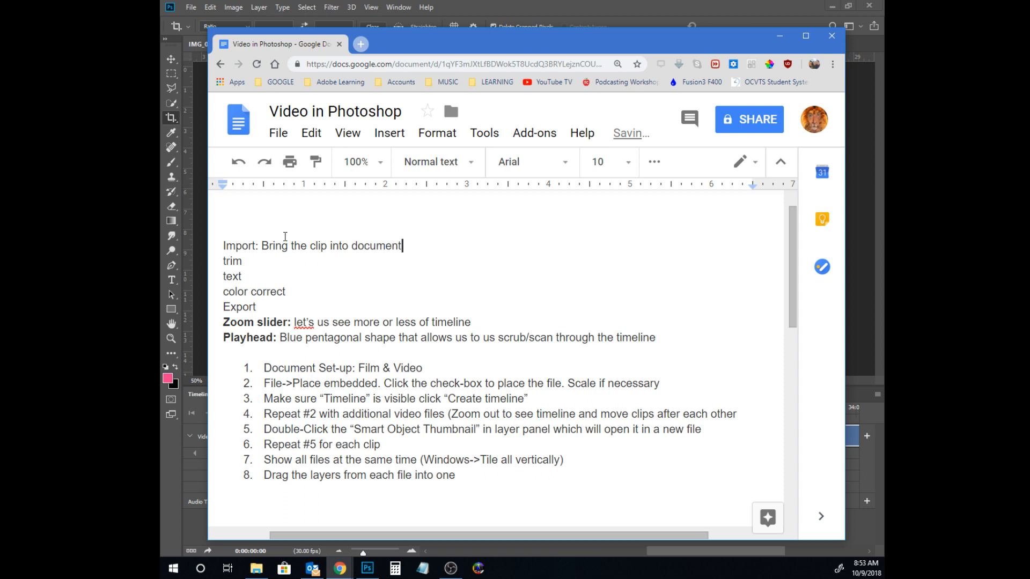
{"action": "left_click_drag", "start_coordinate": [259, 245], "coordinate": [224, 247]}
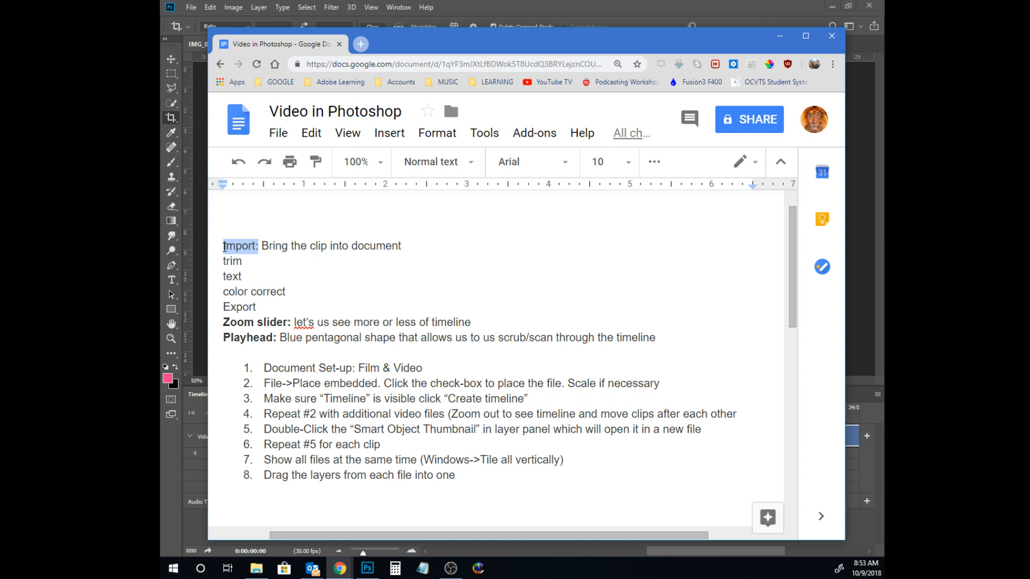
{"action": "key", "text": "ctrl+b"}
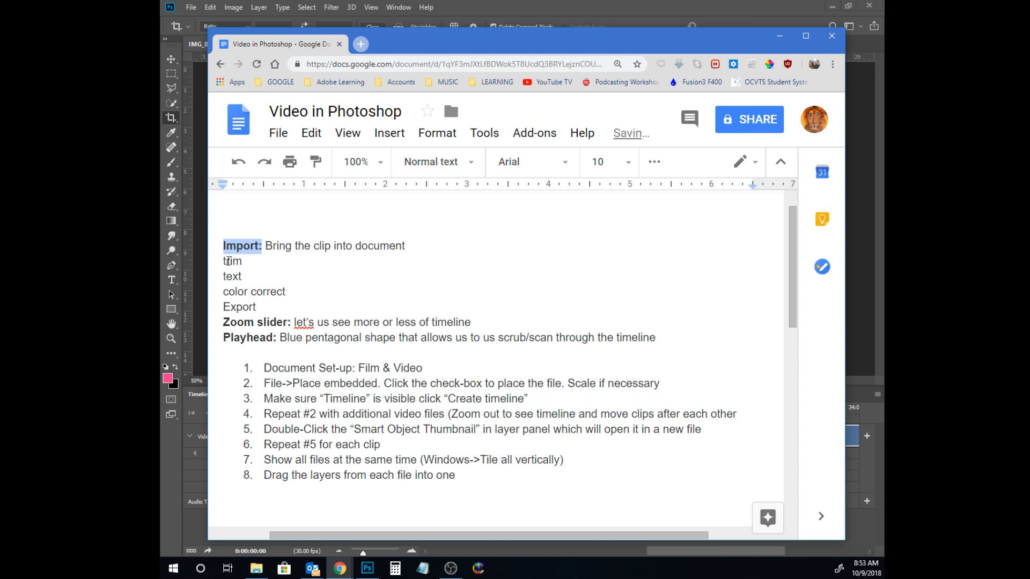
Step: Define Trim in the notes as "Cut-out unnecessary parts" with correct spelling, and make the "Trim:" label bold
{"action": "left_click", "coordinate": [226, 261]}
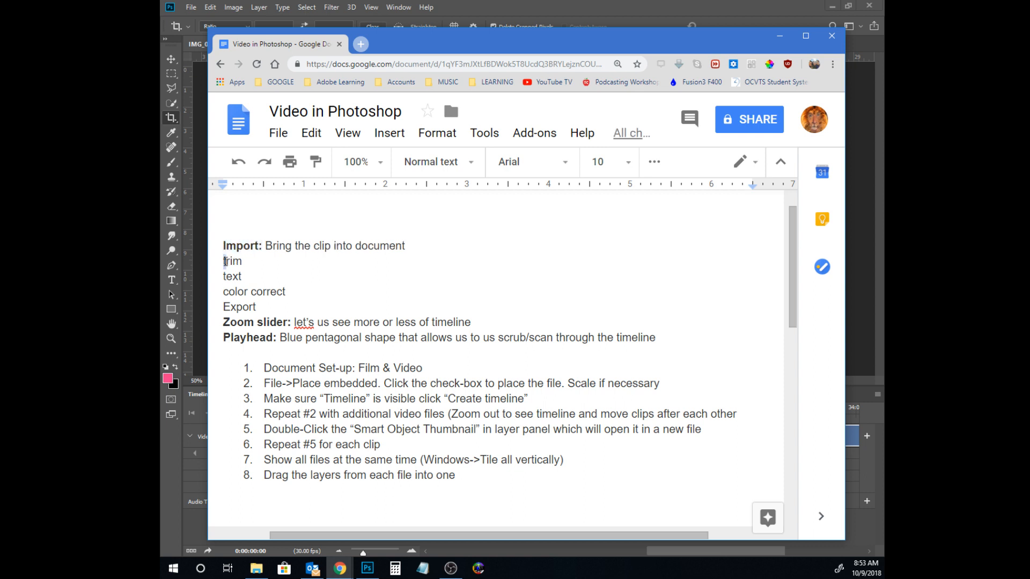
{"action": "key", "text": "Delete"}
{"action": "type", "text": "Trim:"}
{"action": "type", "text": "Cut-out "}
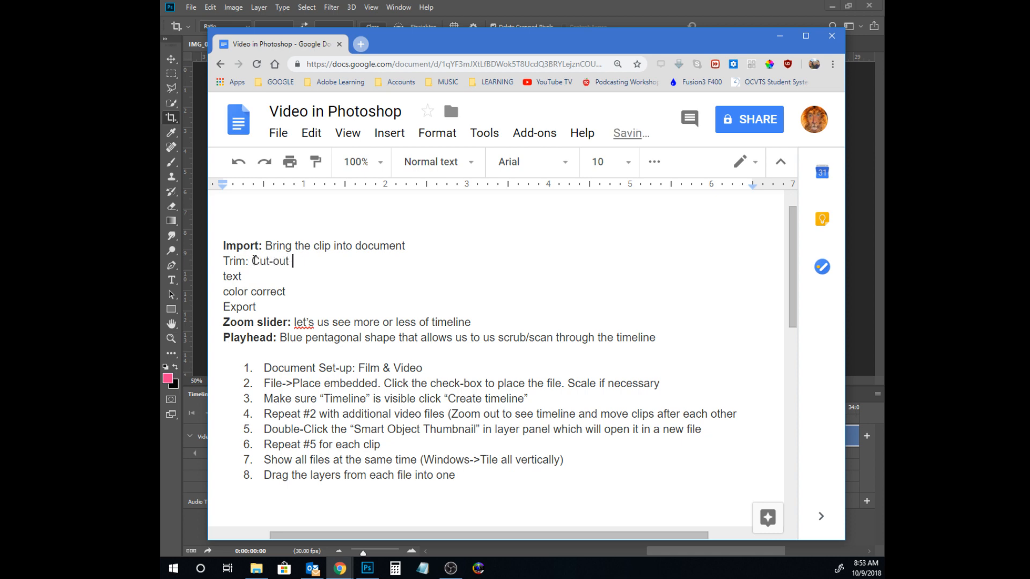
{"action": "type", "text": "unneccessary parts"}
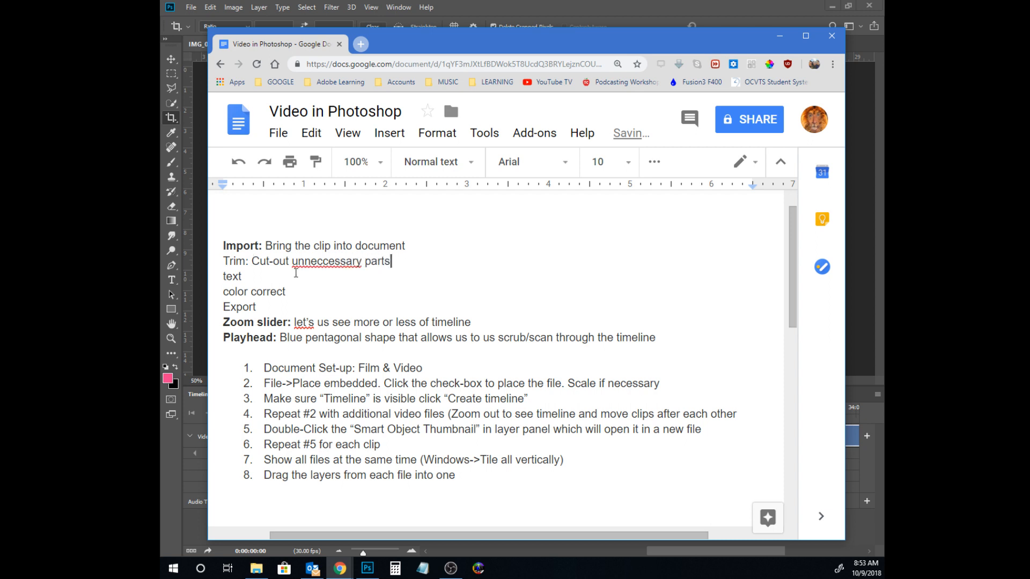
{"action": "right_click", "coordinate": [307, 266]}
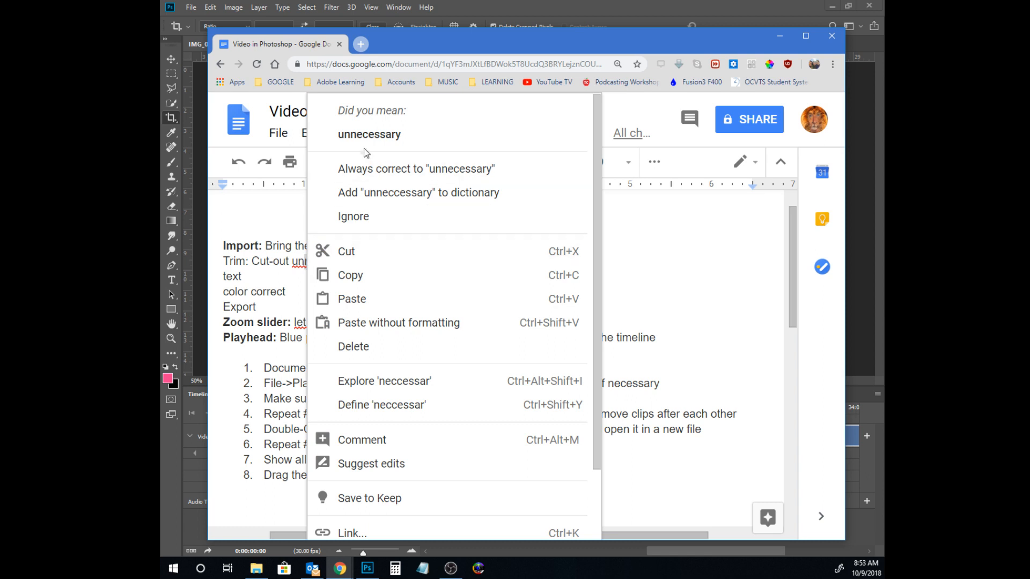
{"action": "left_click", "coordinate": [369, 136]}
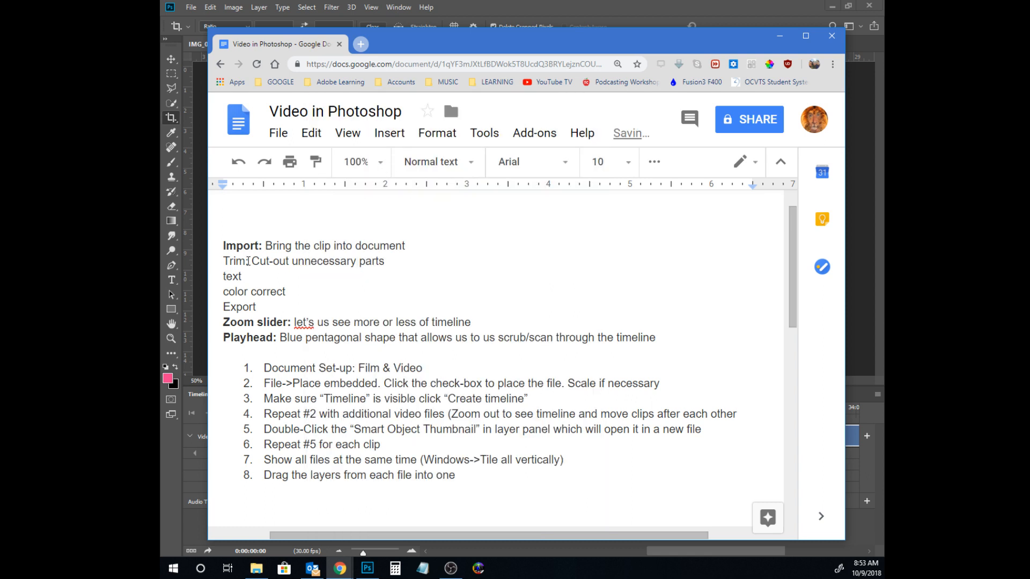
{"action": "left_click_drag", "start_coordinate": [249, 262], "coordinate": [225, 261]}
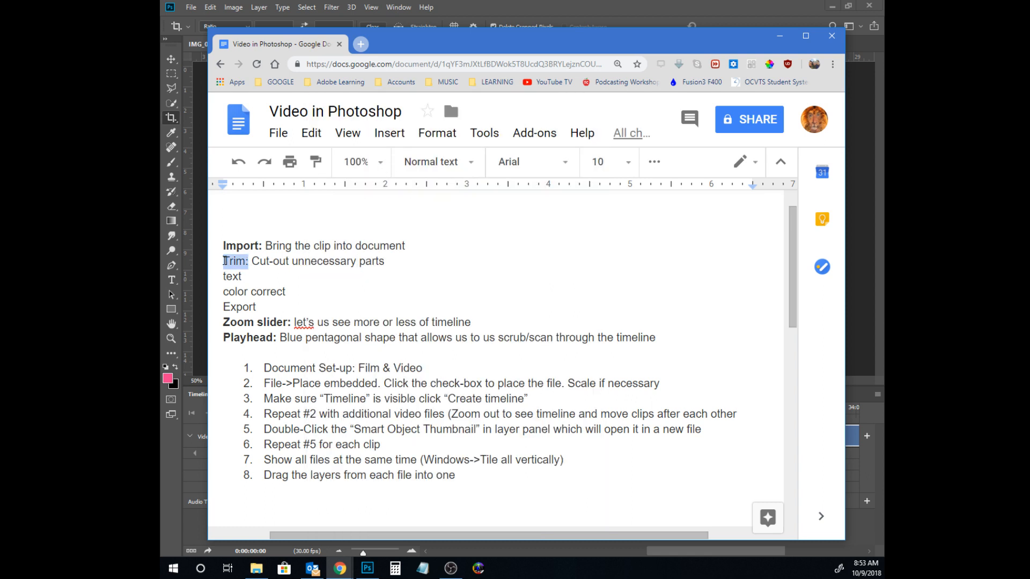
{"action": "key", "text": "ctrl+b"}
{"action": "left_click", "coordinate": [369, 275]}
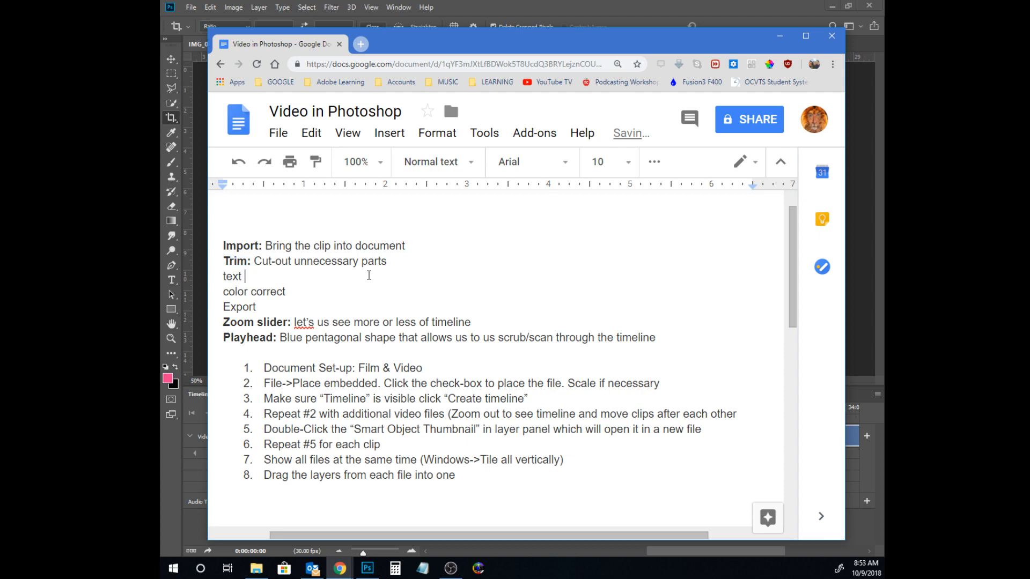
Step: Switch to Photoshop, scrub Layer 1 to 0:00:11:28 and trim the end of the clip to that point
{"action": "left_click", "coordinate": [493, 9]}
{"action": "left_click_drag", "start_coordinate": [673, 552], "coordinate": [391, 549]}
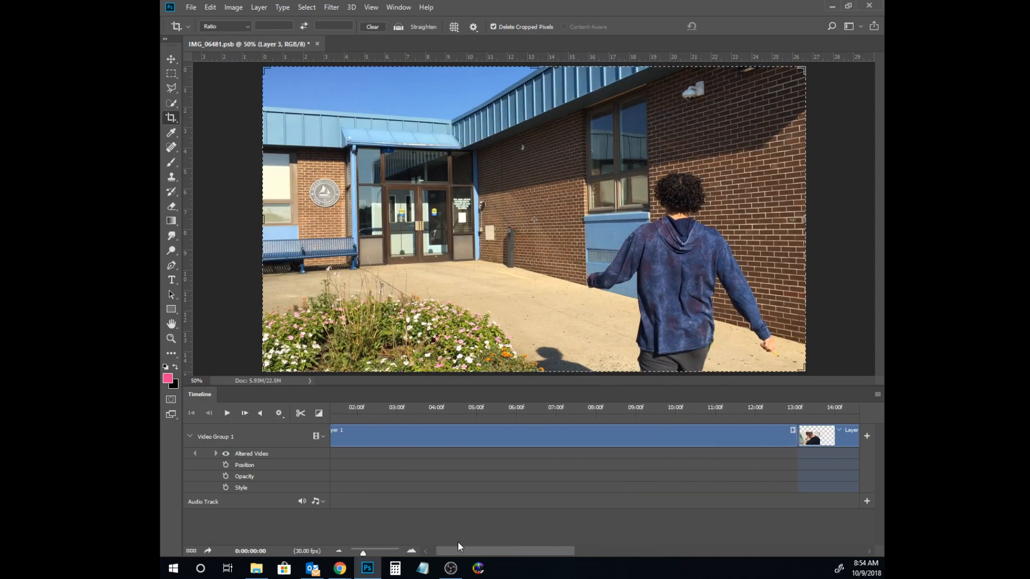
{"action": "left_click_drag", "start_coordinate": [334, 408], "coordinate": [811, 412]}
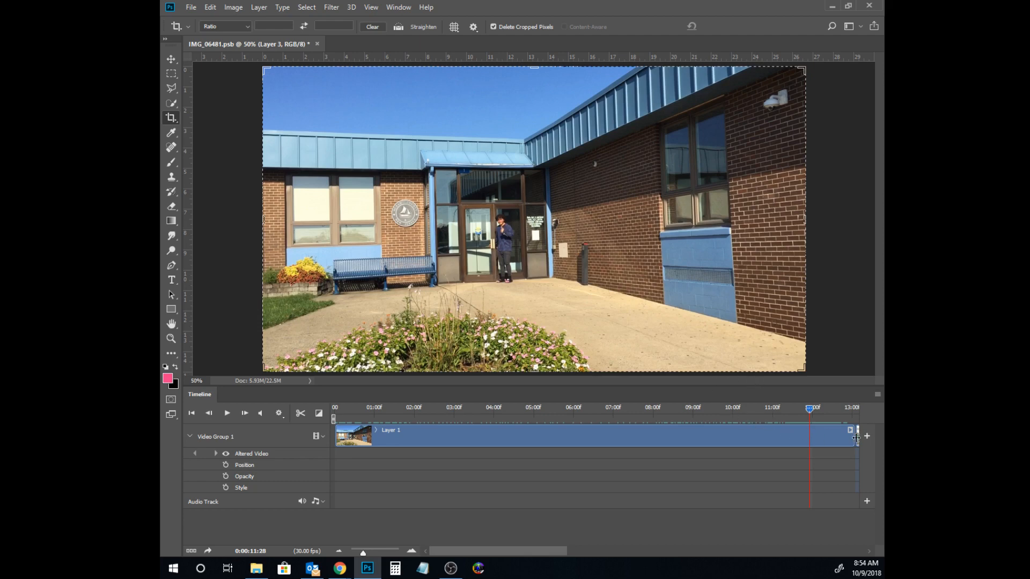
{"action": "left_click_drag", "start_coordinate": [558, 548], "coordinate": [584, 552]}
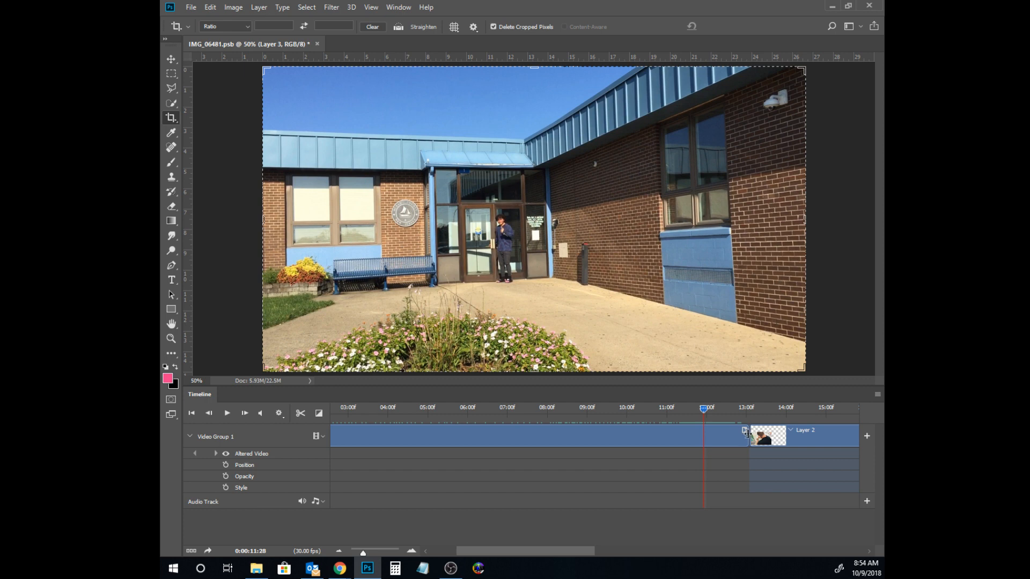
{"action": "left_click_drag", "start_coordinate": [747, 434], "coordinate": [704, 435]}
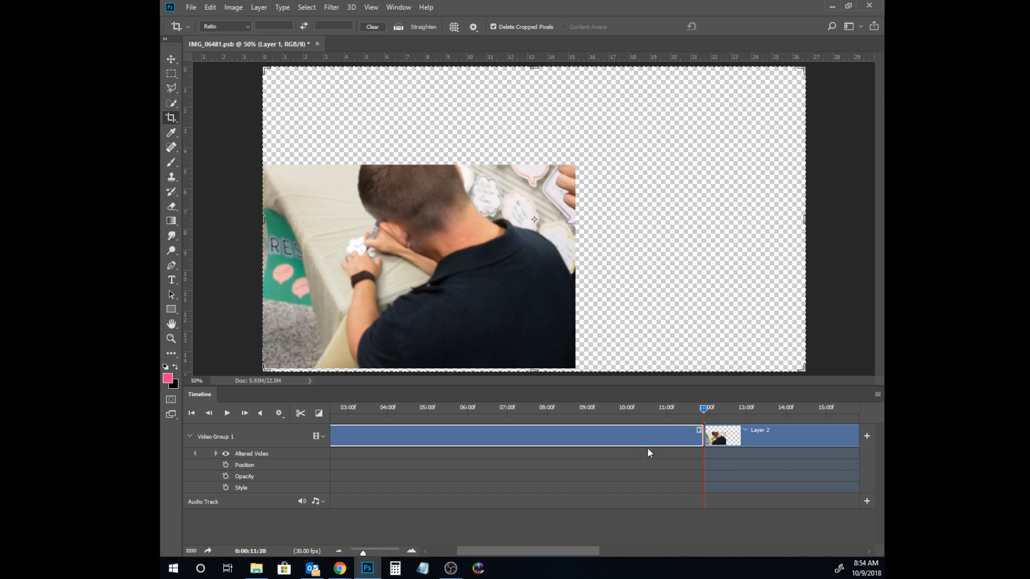
Step: Try splitting the Layer 1 clip at 0:00:06:22, select the second part and undo the split
{"action": "left_click_drag", "start_coordinate": [702, 408], "coordinate": [481, 408]}
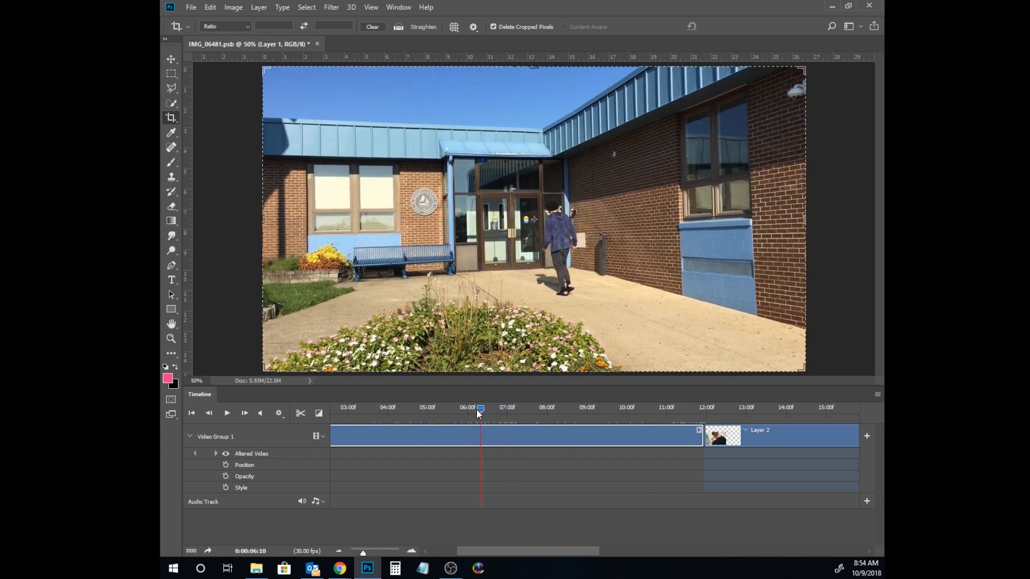
{"action": "left_click_drag", "start_coordinate": [478, 409], "coordinate": [497, 407]}
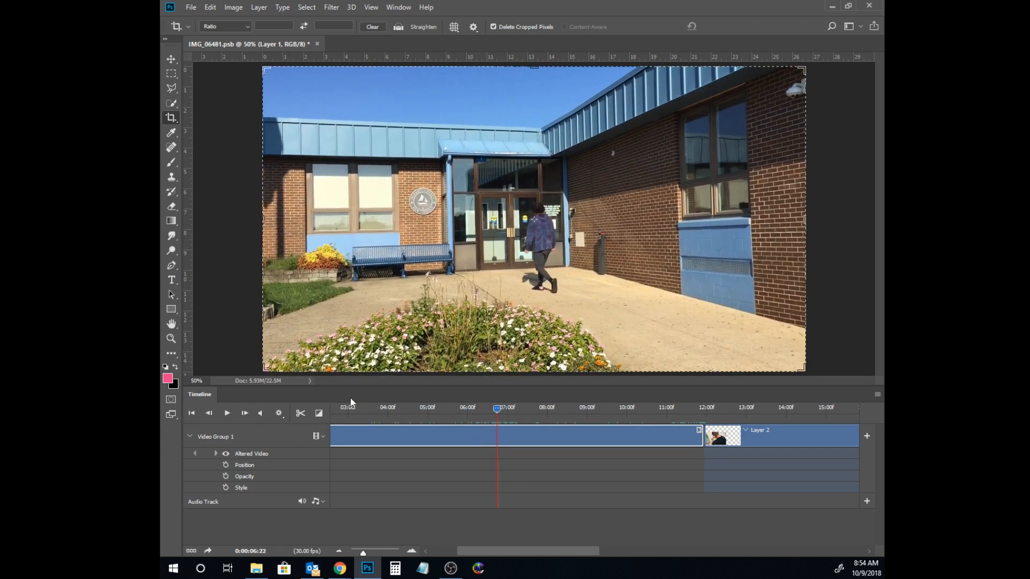
{"action": "left_click", "coordinate": [301, 413]}
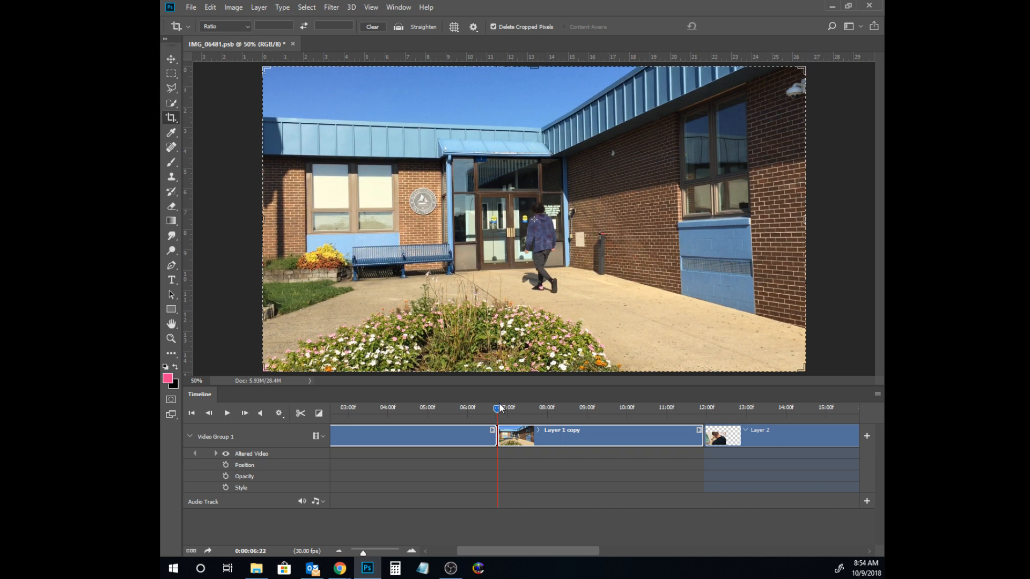
{"action": "mouse_move", "coordinate": [547, 439]}
{"action": "left_mouse_down"}
{"action": "mouse_move", "coordinate": [546, 458]}
{"action": "mouse_move", "coordinate": [545, 442]}
{"action": "left_mouse_up"}
{"action": "left_click", "coordinate": [555, 439]}
{"action": "mouse_move", "coordinate": [587, 437]}
{"action": "left_mouse_down"}
{"action": "mouse_move", "coordinate": [587, 454]}
{"action": "mouse_move", "coordinate": [586, 442]}
{"action": "left_mouse_up"}
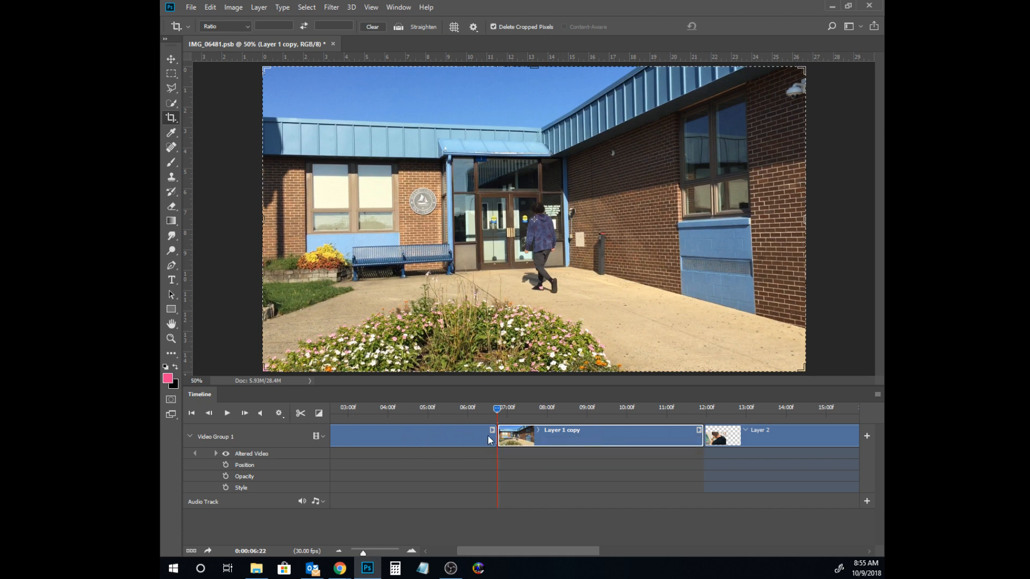
{"action": "key", "text": "ctrl+z"}
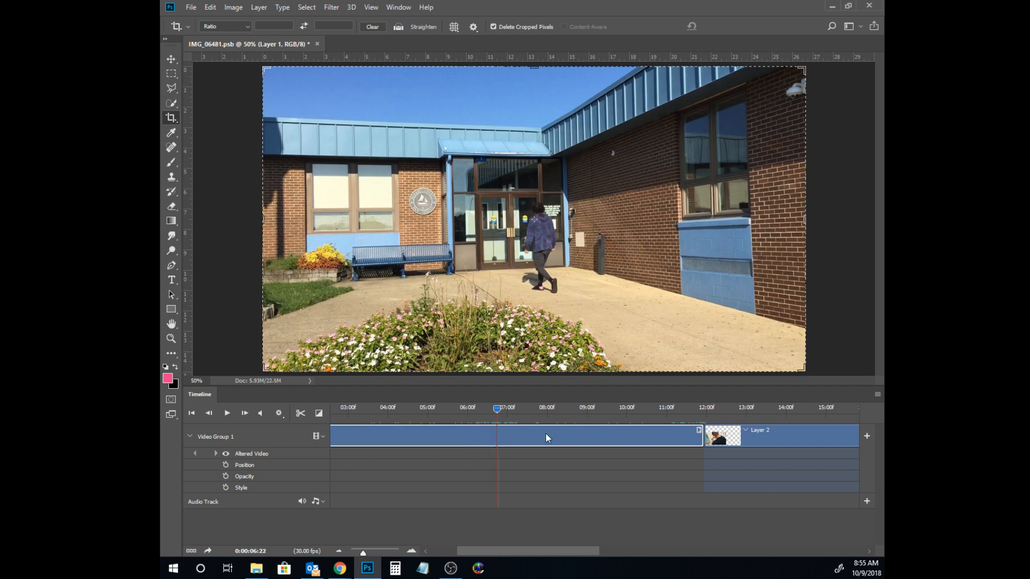
Step: Return to the Google Docs notes and add step 9: "Trim clips by either dragging the start/end point"
{"action": "mouse_move", "coordinate": [343, 567]}
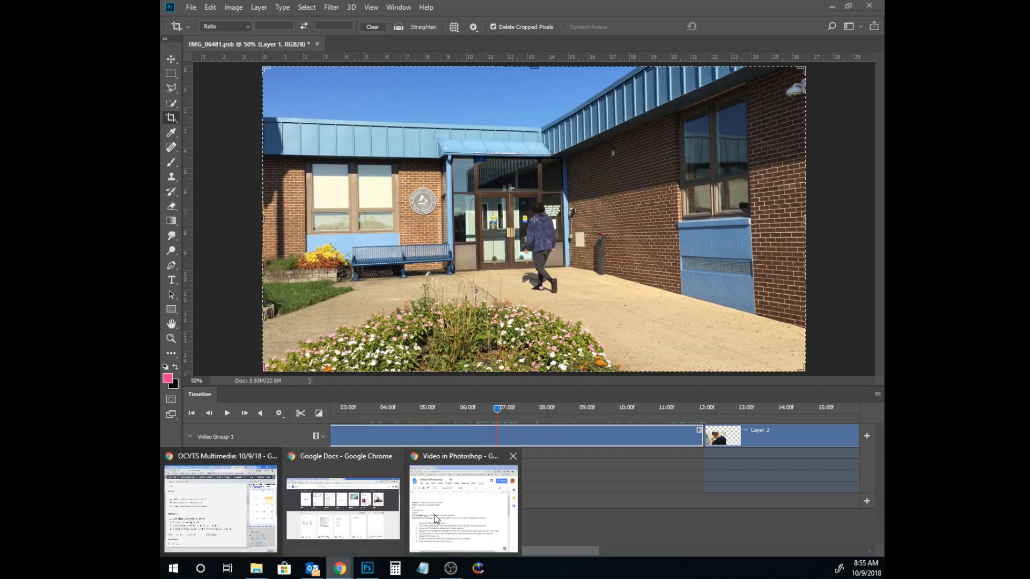
{"action": "left_click", "coordinate": [433, 514]}
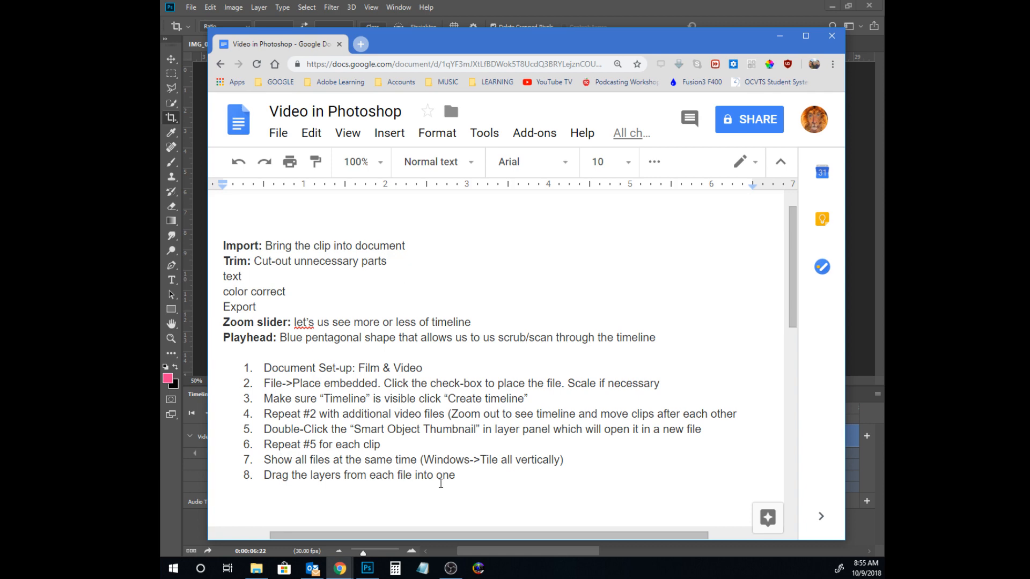
{"action": "left_click", "coordinate": [459, 479]}
{"action": "key", "text": "Return"}
{"action": "type", "text": "Trim c"}
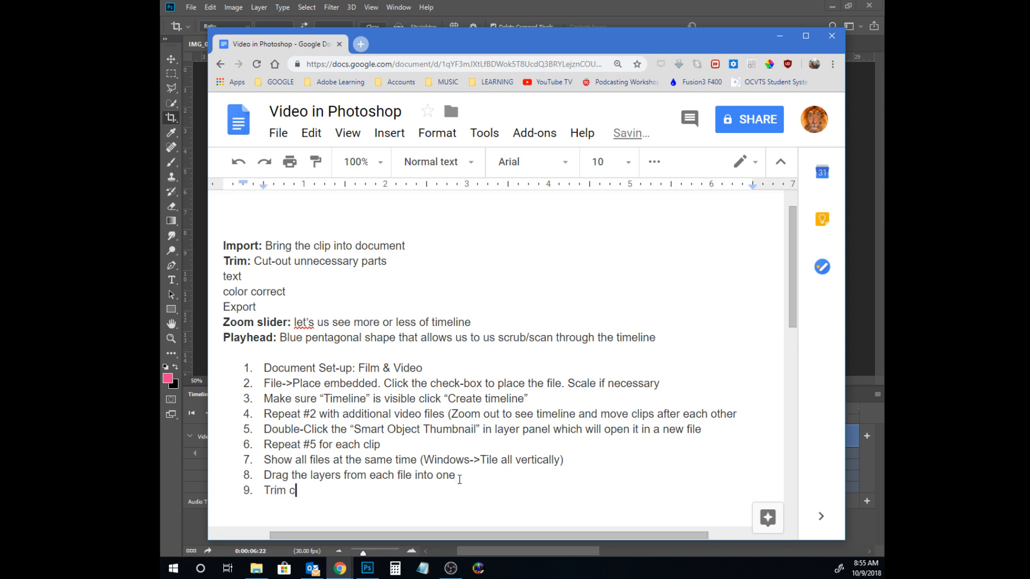
{"action": "type", "text": "lips by either dra"}
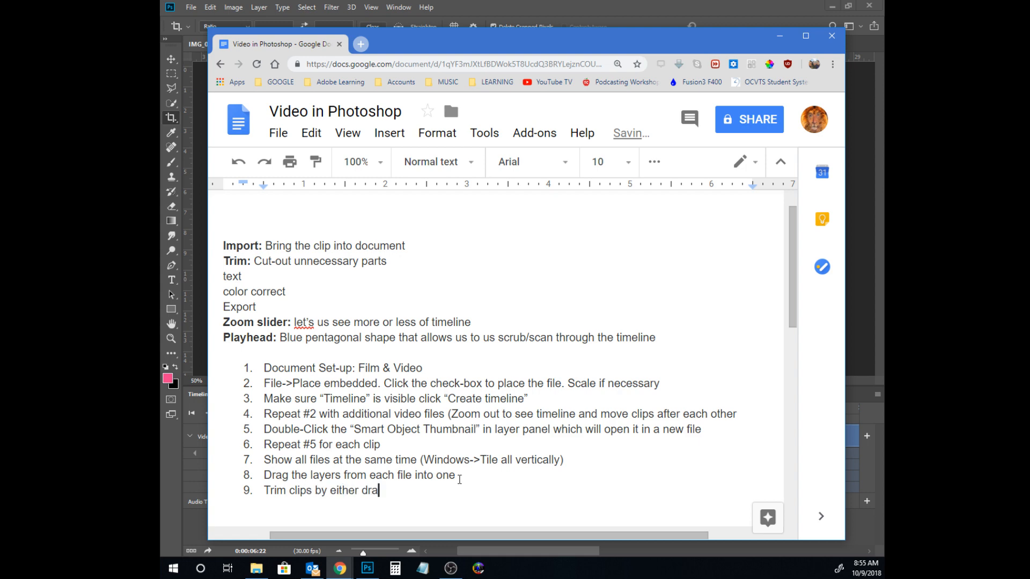
{"action": "type", "text": "gging the start/e"}
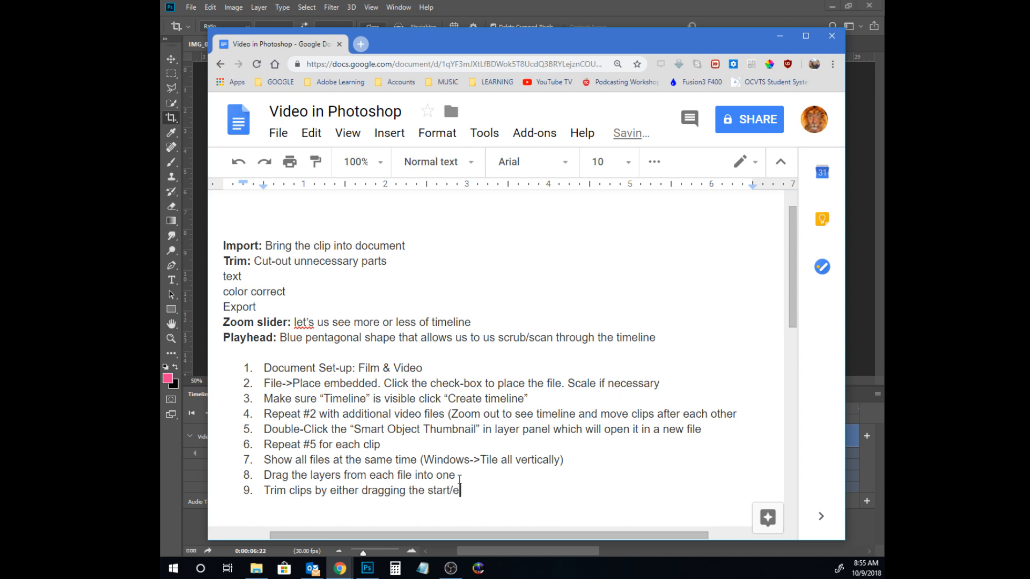
{"action": "type", "text": "nd point"}
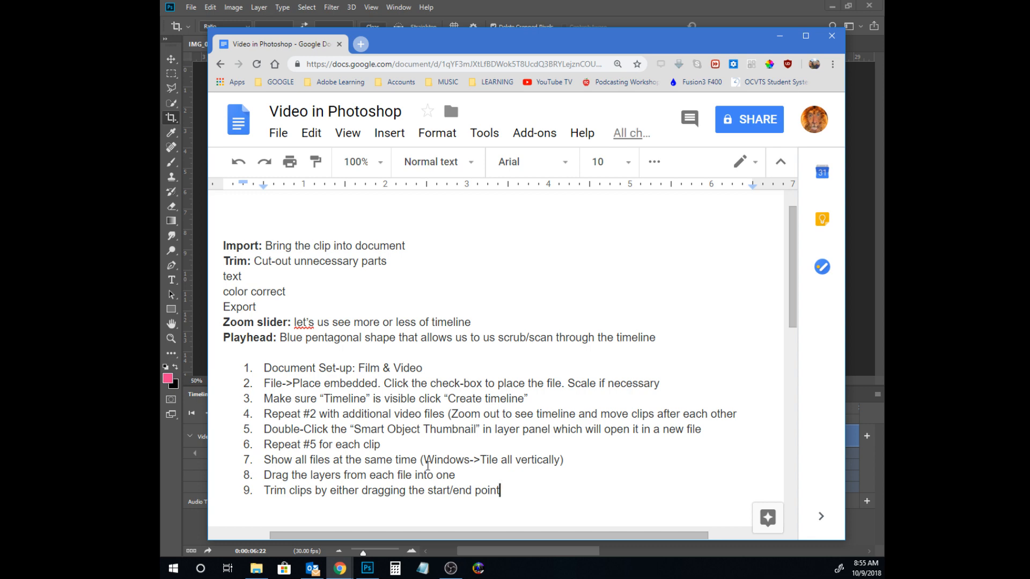
Step: Switch to Photoshop, try extending the end of the Layer 1 clip and undo the extension
{"action": "left_click", "coordinate": [497, 8]}
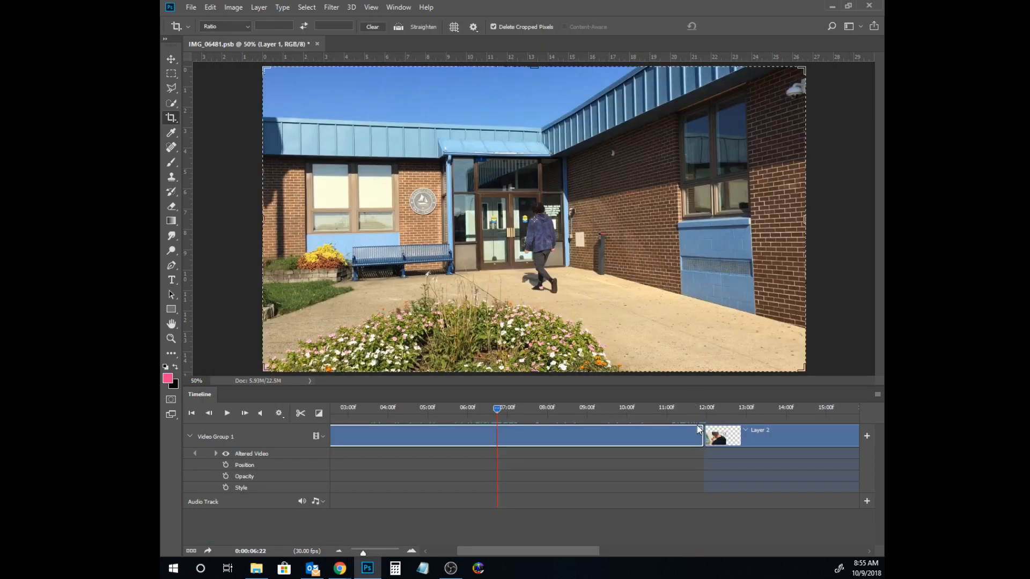
{"action": "left_click_drag", "start_coordinate": [710, 437], "coordinate": [740, 441]}
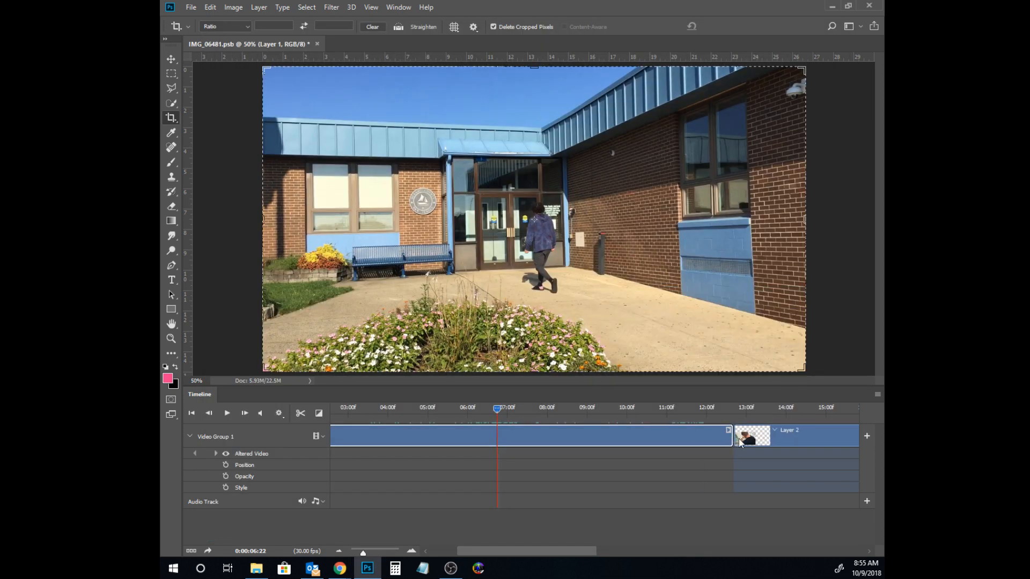
{"action": "key", "text": "ctrl+z"}
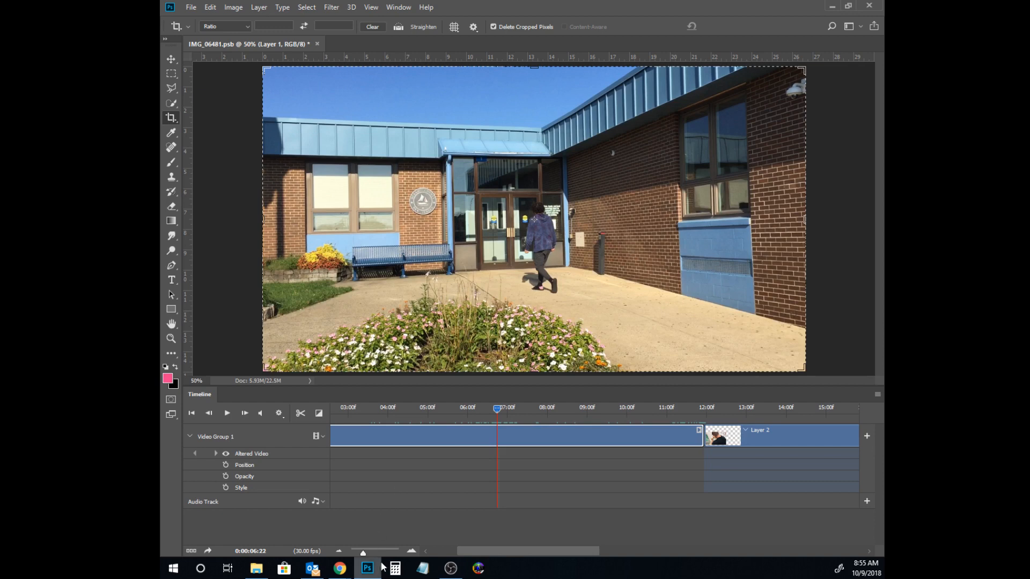
Step: Return to the Google Docs notes and complete step 9 with "OR use the scissor to make cut in the clip"
{"action": "mouse_move", "coordinate": [340, 569]}
{"action": "left_click", "coordinate": [463, 506]}
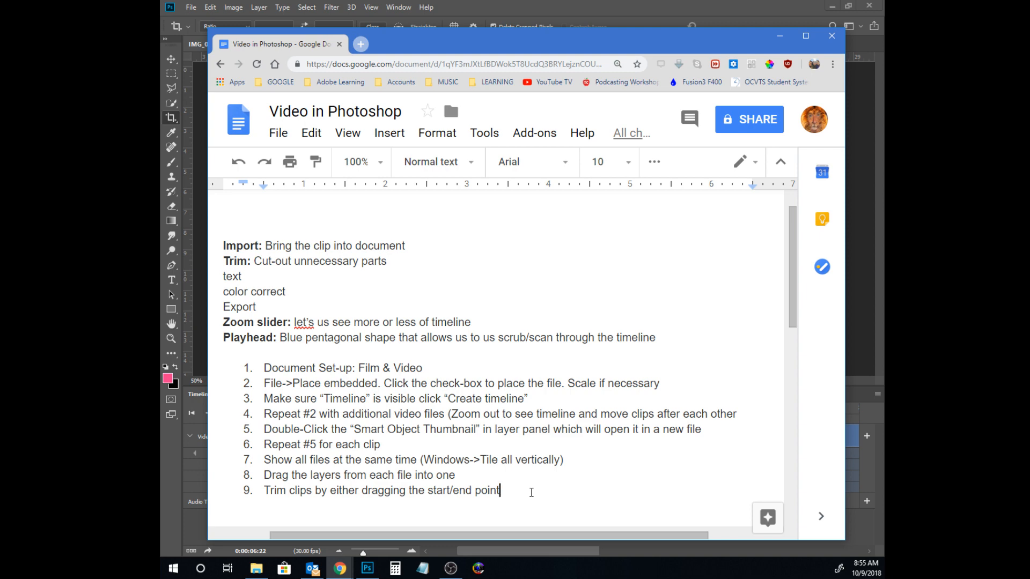
{"action": "type", "text": "OR use the sc"}
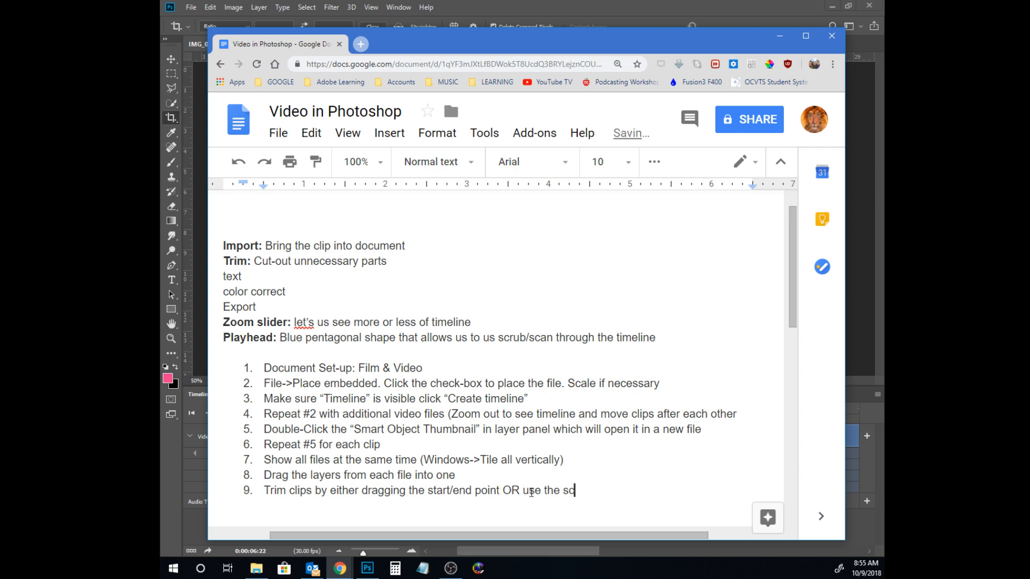
{"action": "type", "text": "issor to make "}
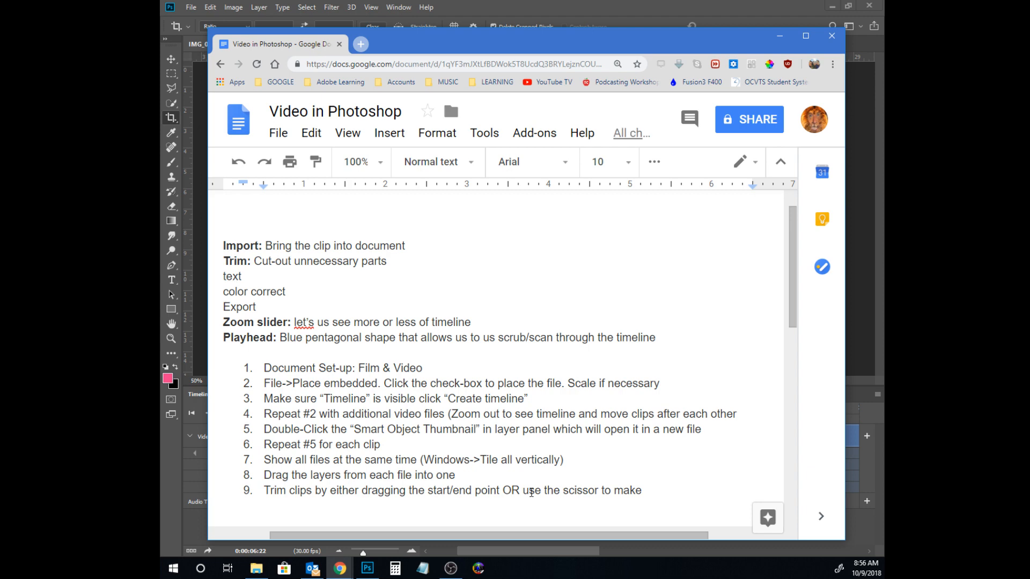
{"action": "type", "text": "cut in the clip"}
{"action": "left_click", "coordinate": [469, 478]}
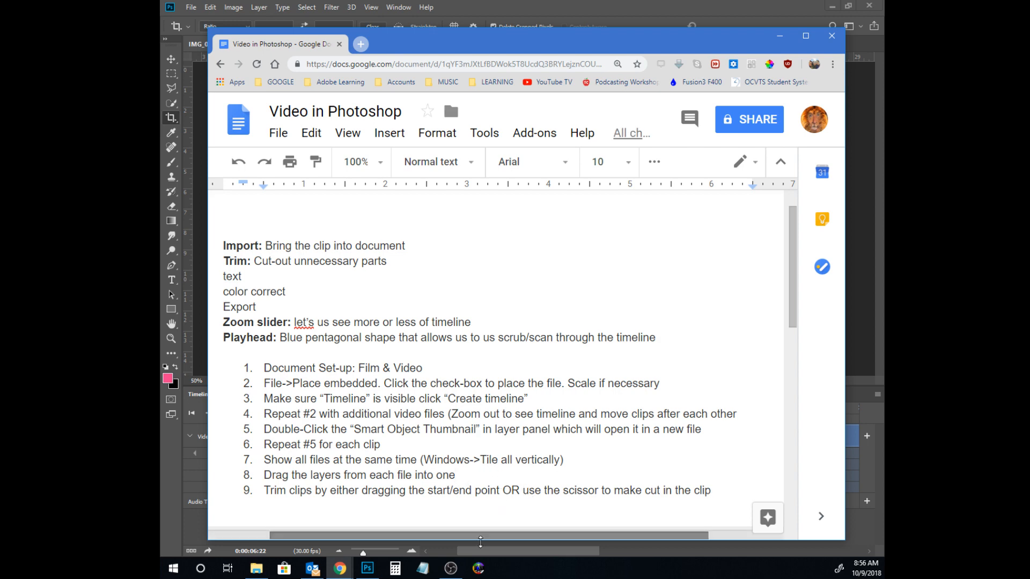
Step: Switch to Photoshop, examine the Layer 1 clip's video and audio settings, and move the playhead to 0:00:05:21
{"action": "left_click", "coordinate": [369, 569]}
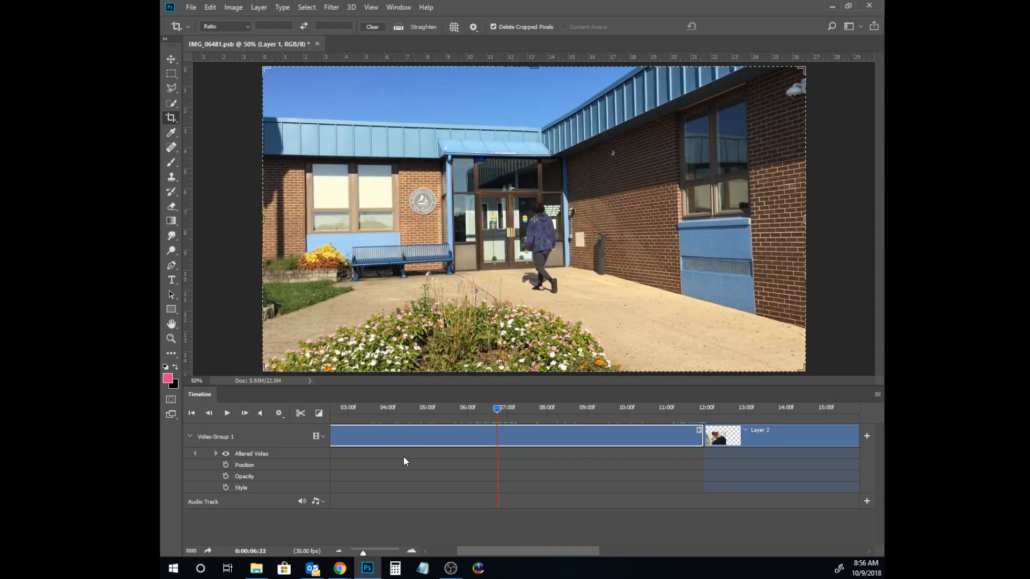
{"action": "left_click", "coordinate": [699, 431]}
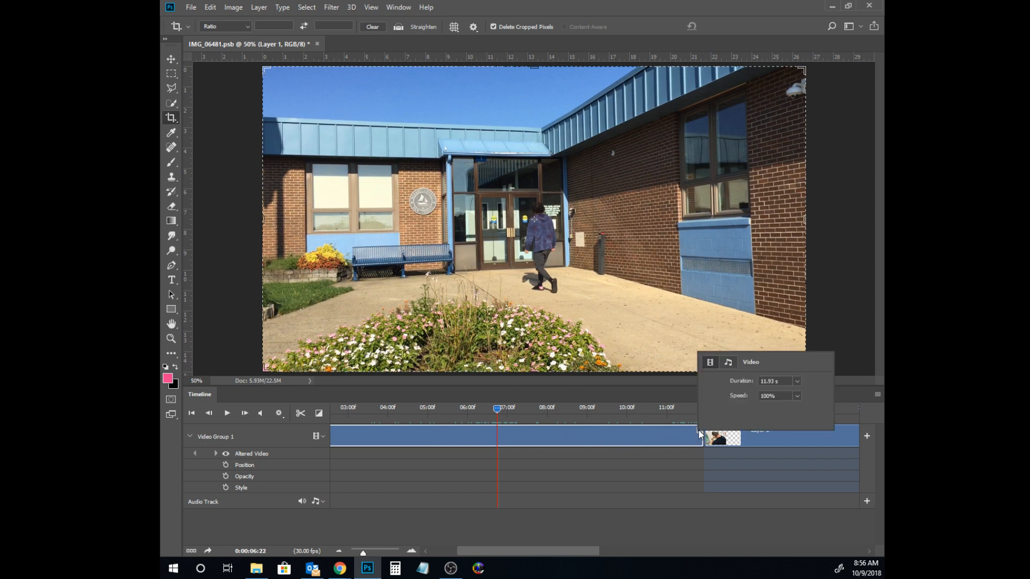
{"action": "left_click", "coordinate": [699, 432]}
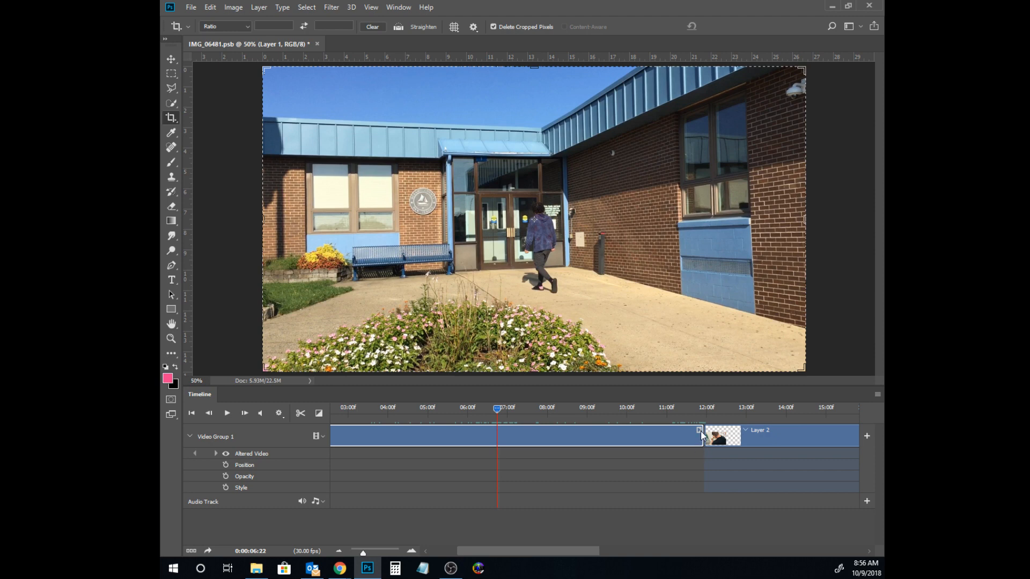
{"action": "left_click", "coordinate": [700, 431]}
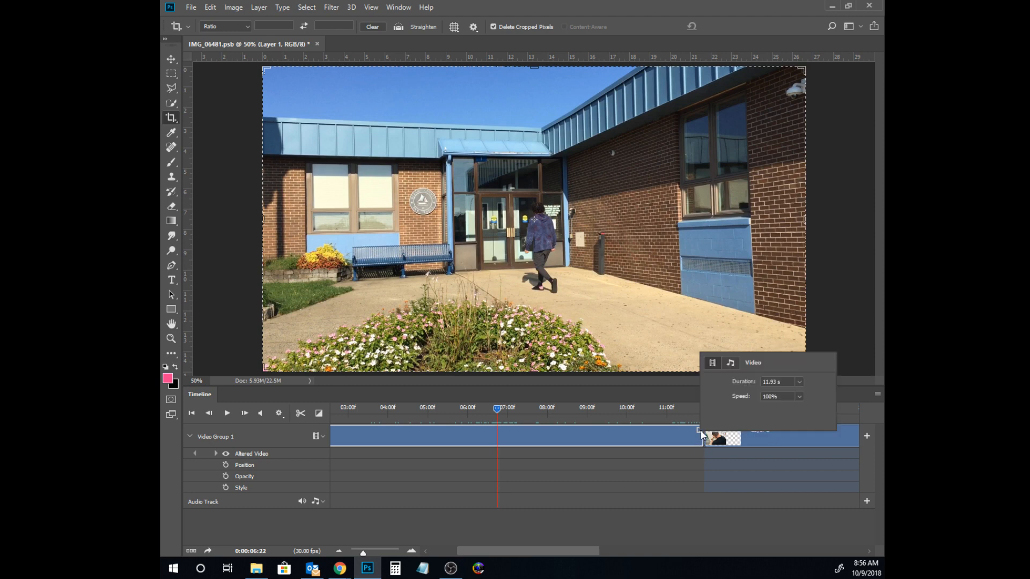
{"action": "left_click", "coordinate": [729, 364]}
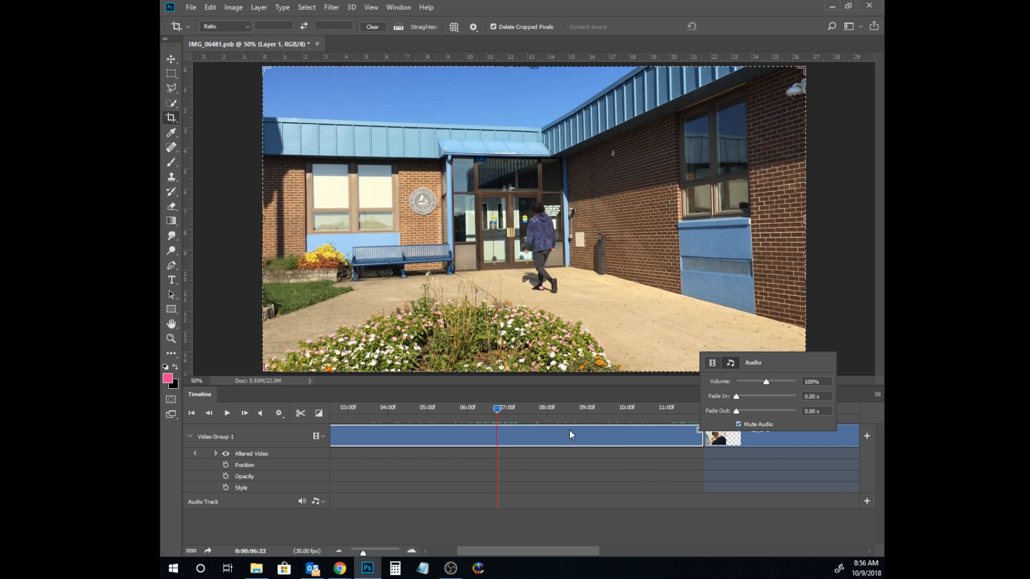
{"action": "left_click_drag", "start_coordinate": [497, 411], "coordinate": [455, 408]}
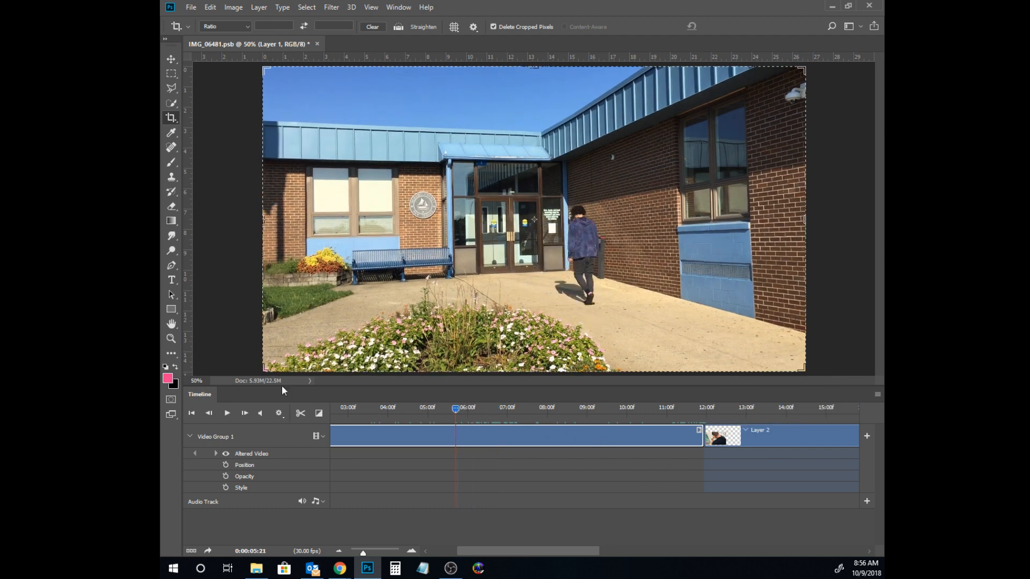
Step: Play back the Layer 1 clip from the playhead and stop at 0:00:11:11
{"action": "left_click", "coordinate": [227, 415]}
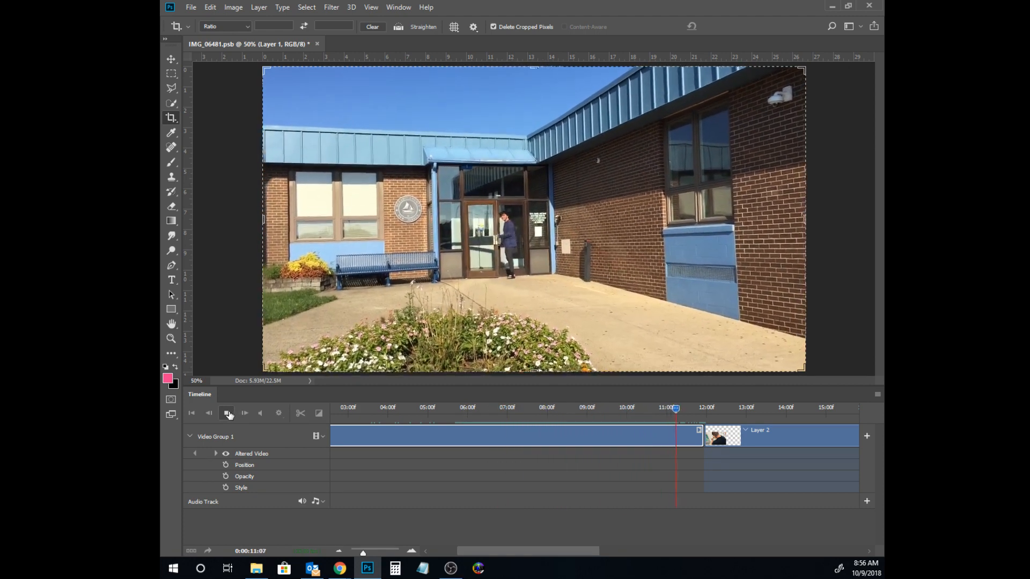
{"action": "left_click", "coordinate": [227, 414]}
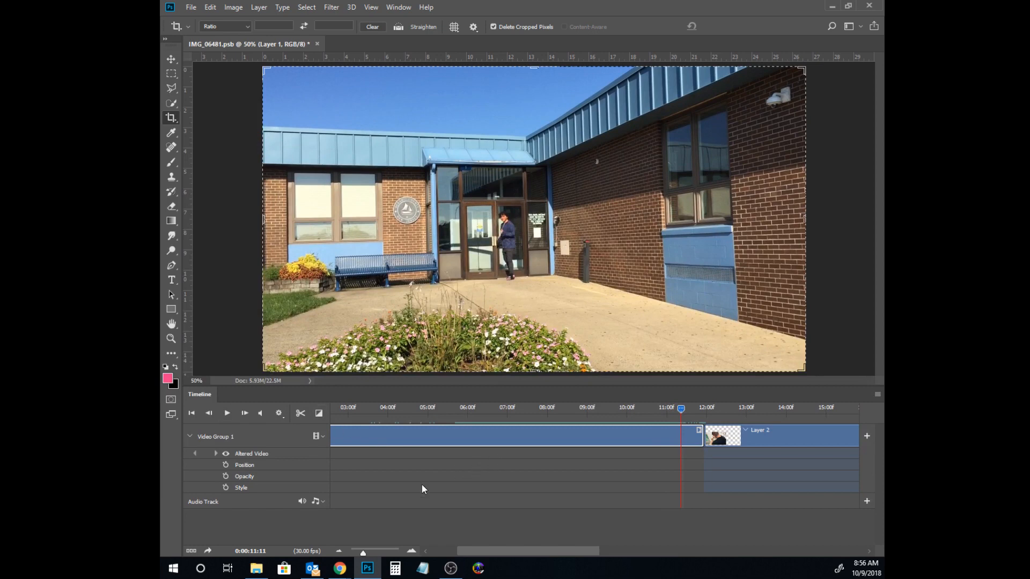
Step: Return to the Google Docs notes and start a new step 9 before the trimming step: "Mute audio by clicking the arrow on the"
{"action": "mouse_move", "coordinate": [339, 568]}
{"action": "left_click", "coordinate": [463, 539]}
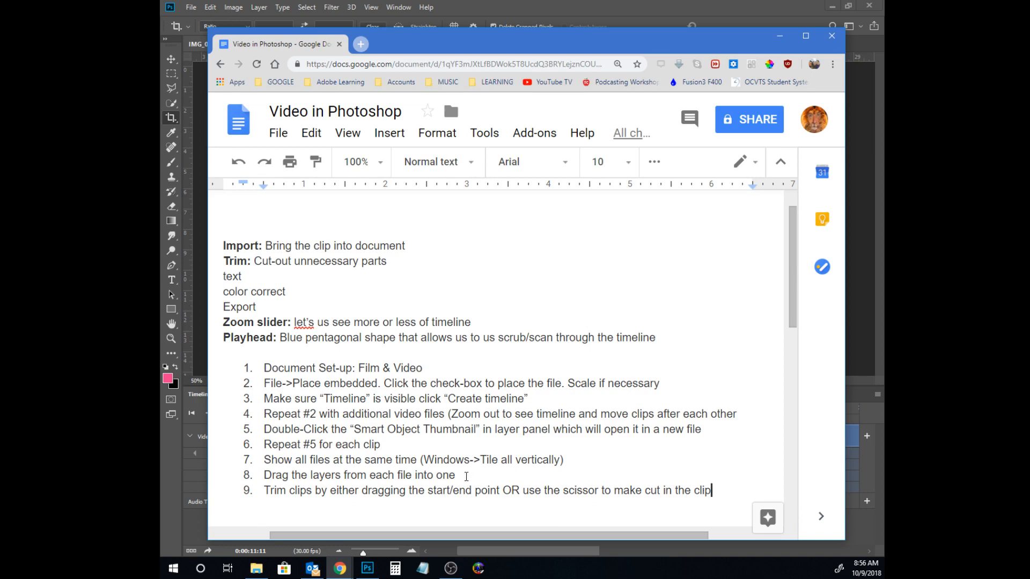
{"action": "key", "text": "Return"}
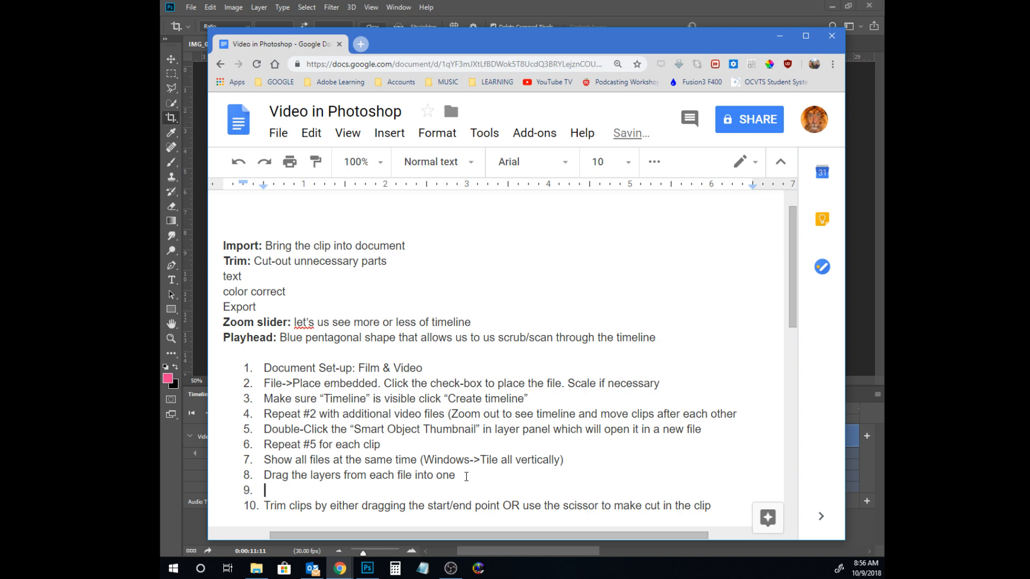
{"action": "type", "text": "Mute audio by c"}
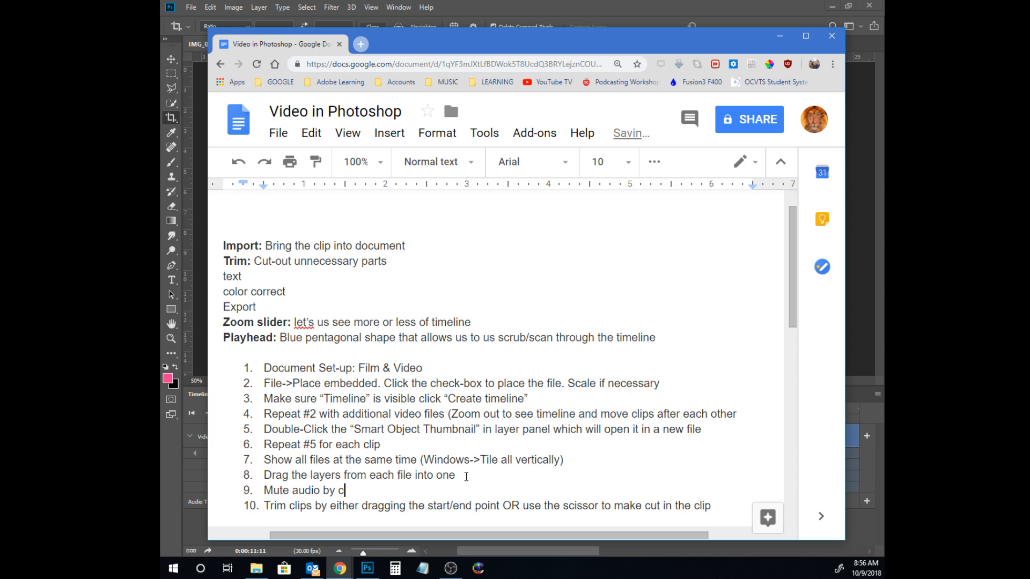
{"action": "type", "text": "licking the arrow on"}
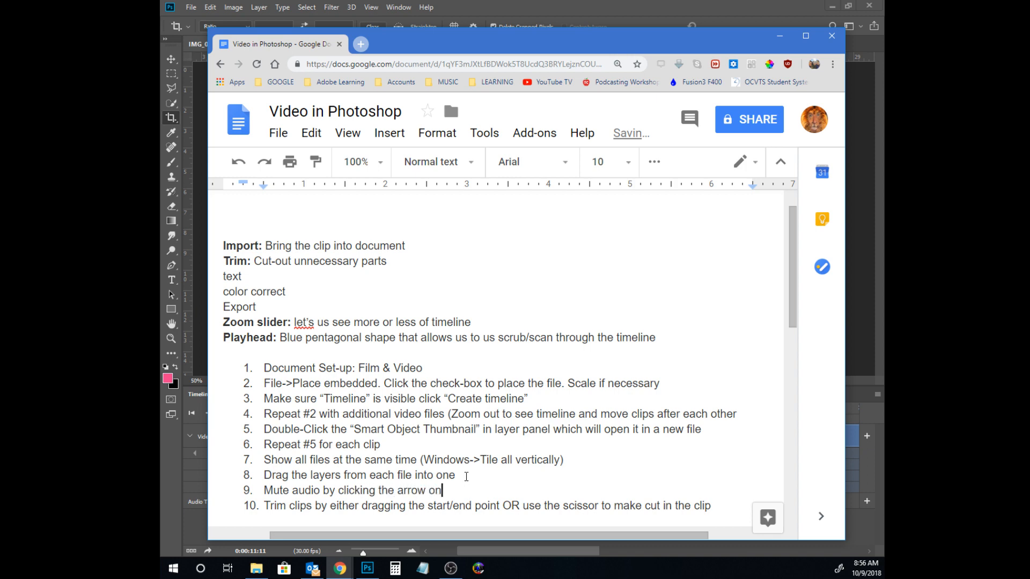
{"action": "type", "text": " the"}
Step: Check the Layer 1 clip in Photoshop and complete step 9 in the notes with "top right of video clip and press “mute”"
{"action": "left_click", "coordinate": [367, 568]}
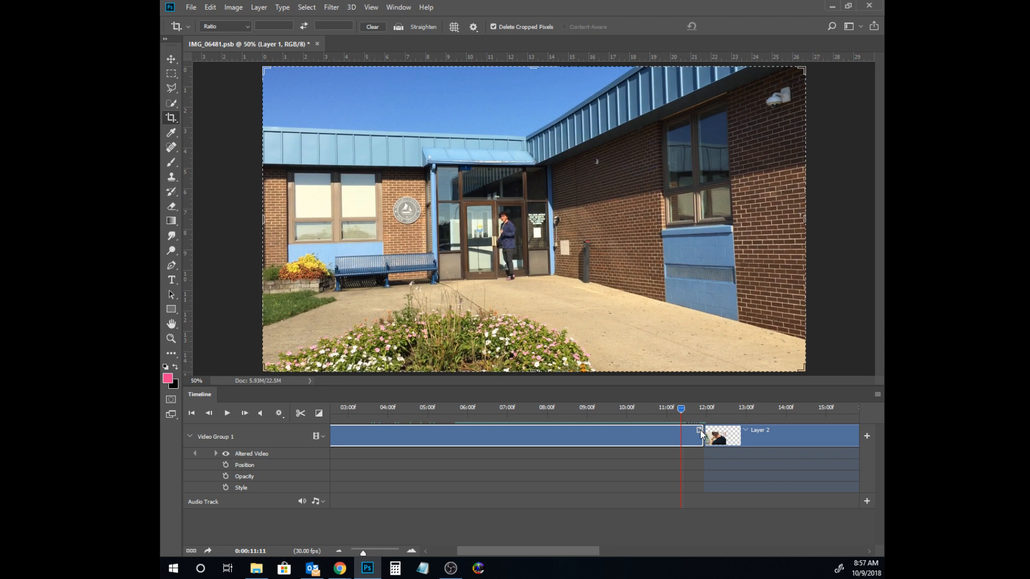
{"action": "mouse_move", "coordinate": [340, 569]}
{"action": "left_click", "coordinate": [463, 539]}
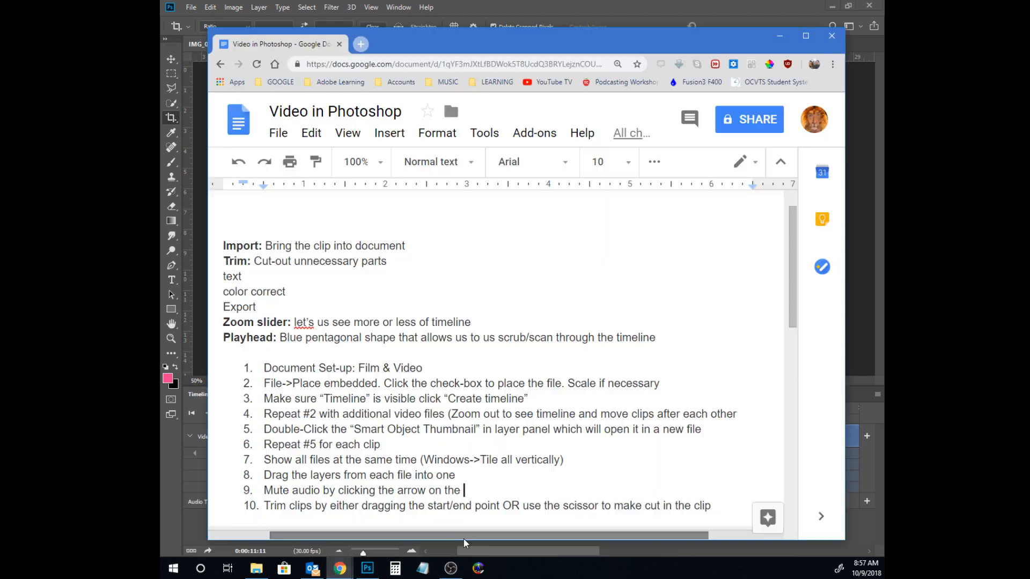
{"action": "type", "text": "top"}
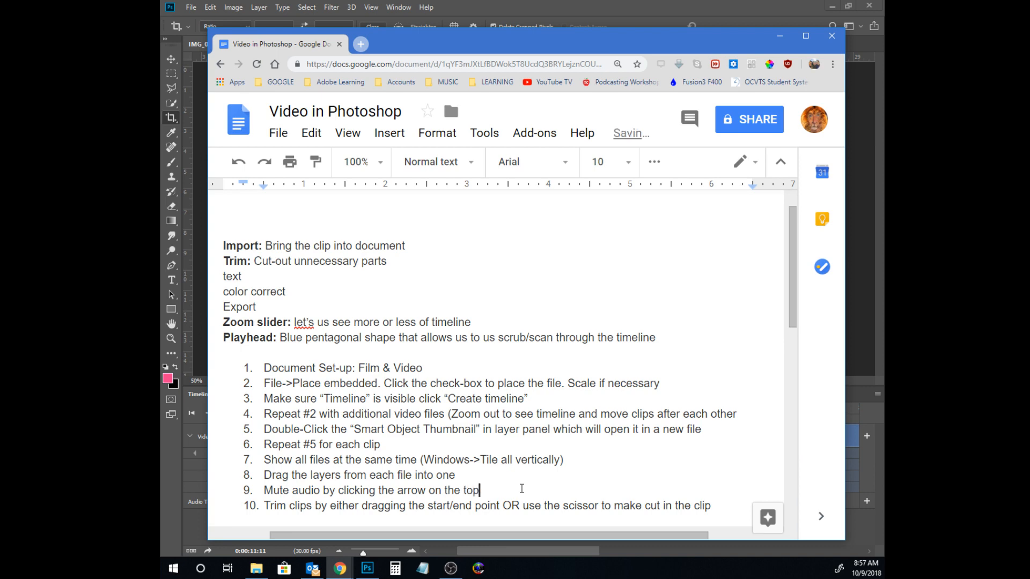
{"action": "type", "text": " right of video clip and p"}
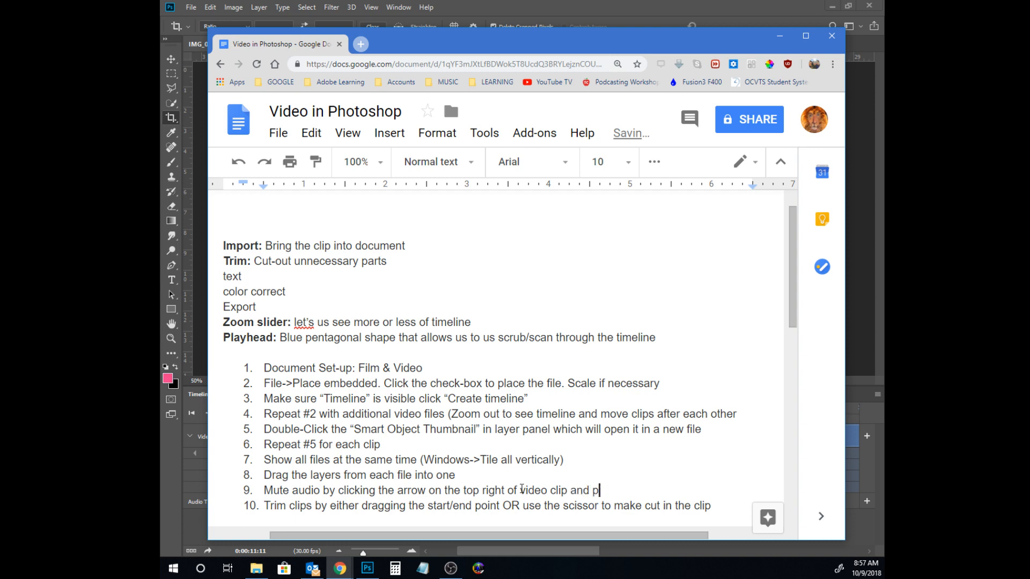
{"action": "type", "text": "ress "}
{"action": "type", "text": "\"mute"}
{"action": "type", "text": "\""}
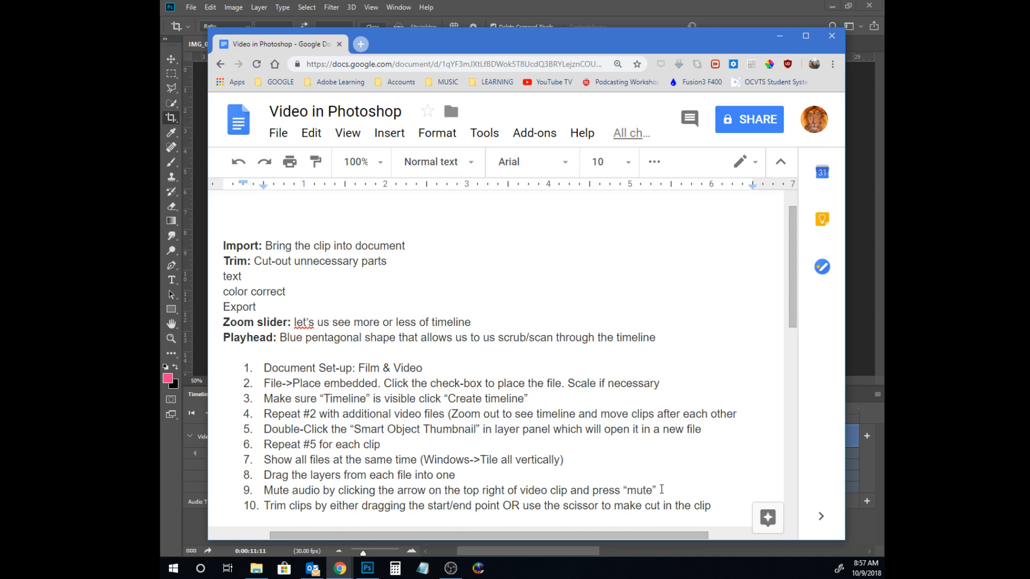
Step: Add step 10 to the notes before the trimming step: "Repeat #9 for each clip"
{"action": "key", "text": "Return"}
{"action": "type", "text": "Re"}
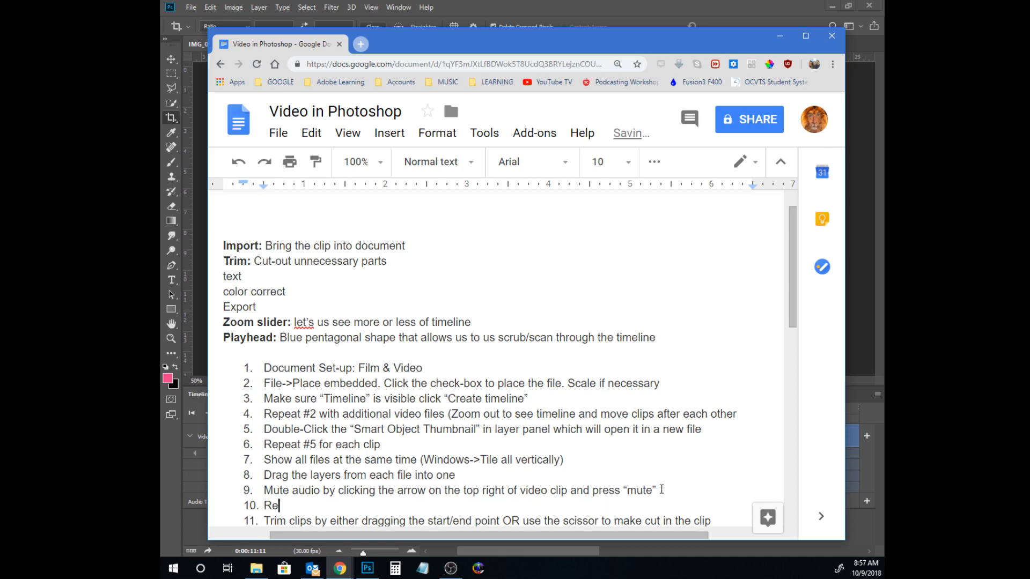
{"action": "type", "text": "peat #9 for each clip"}
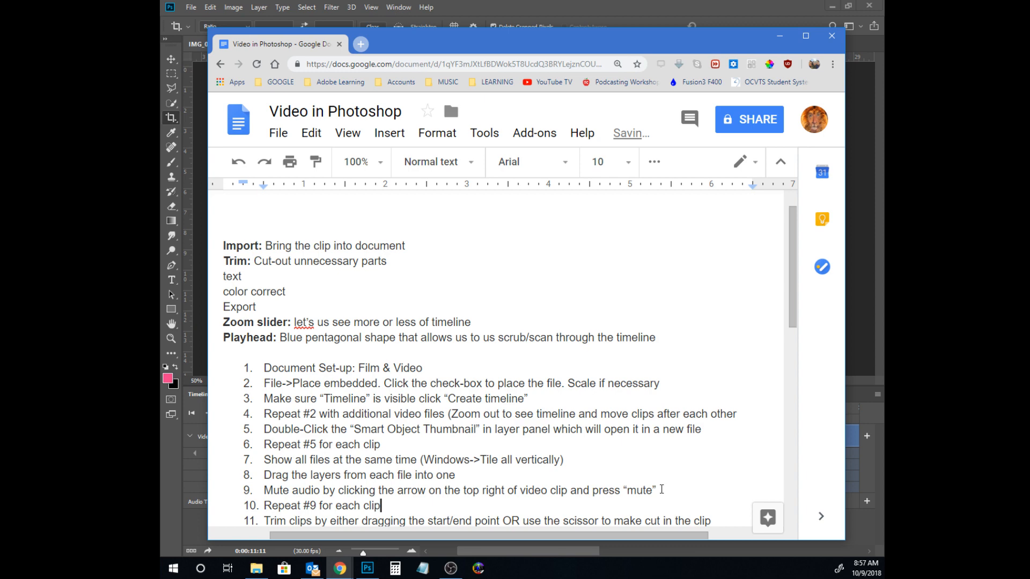
Step: Switch to Photoshop and open the audio settings of the Layer 2 and Layer 3 clips
{"action": "left_click", "coordinate": [379, 569]}
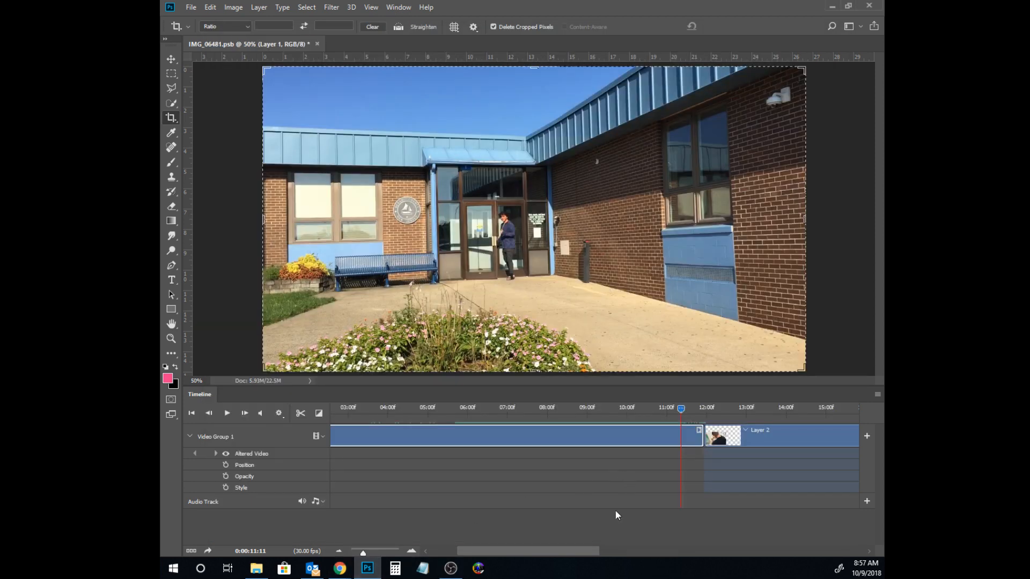
{"action": "left_click_drag", "start_coordinate": [584, 549], "coordinate": [742, 547]}
{"action": "left_click", "coordinate": [713, 429]}
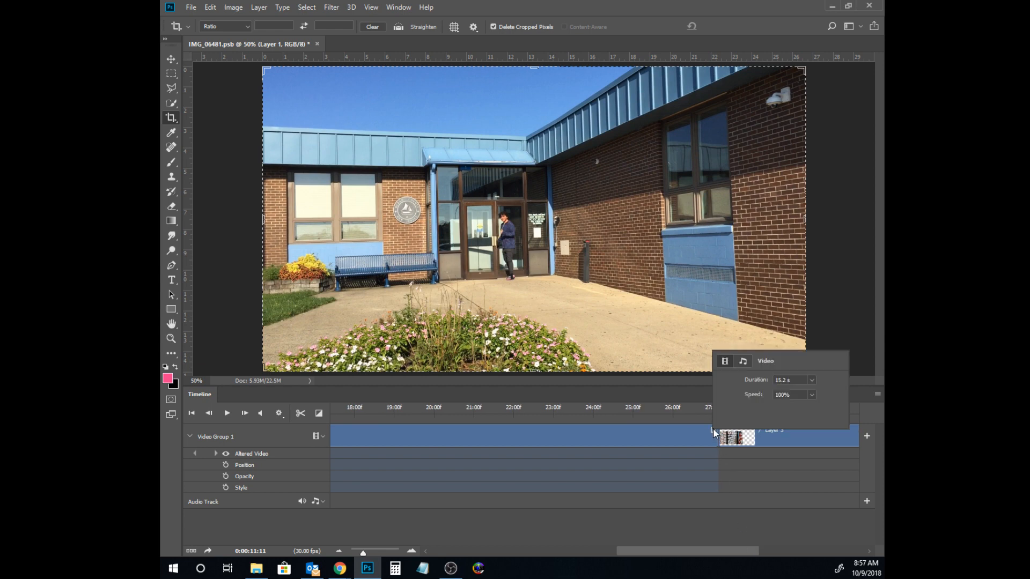
{"action": "left_click", "coordinate": [742, 361]}
{"action": "left_click_drag", "start_coordinate": [716, 550], "coordinate": [768, 549]}
{"action": "left_click", "coordinate": [776, 430]}
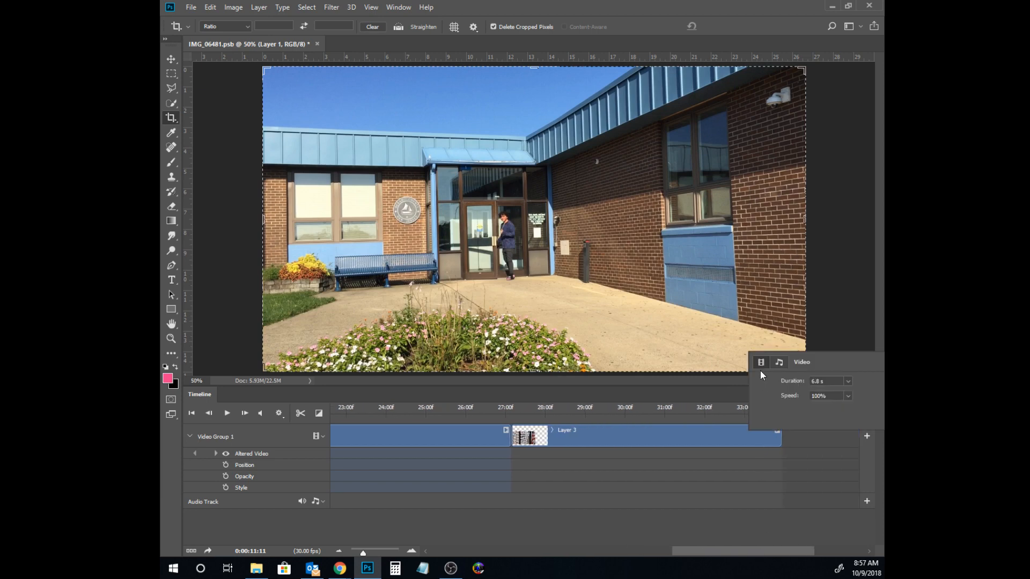
{"action": "left_click", "coordinate": [784, 362]}
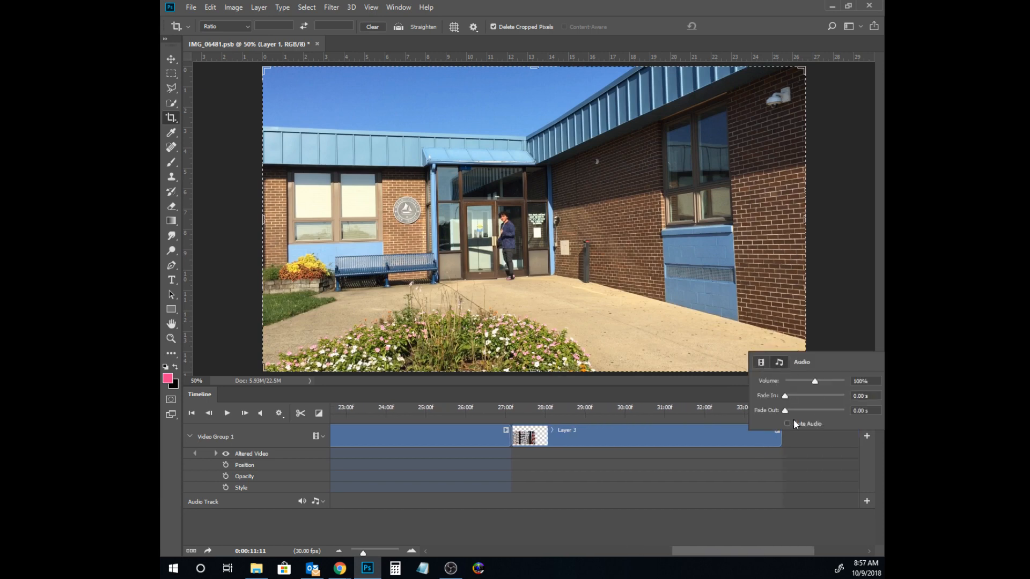
Step: Select the Layer 2 clip in the timeline, scrub through its footage and place the playhead at 0:00:15:15
{"action": "left_click_drag", "start_coordinate": [690, 547], "coordinate": [572, 549]}
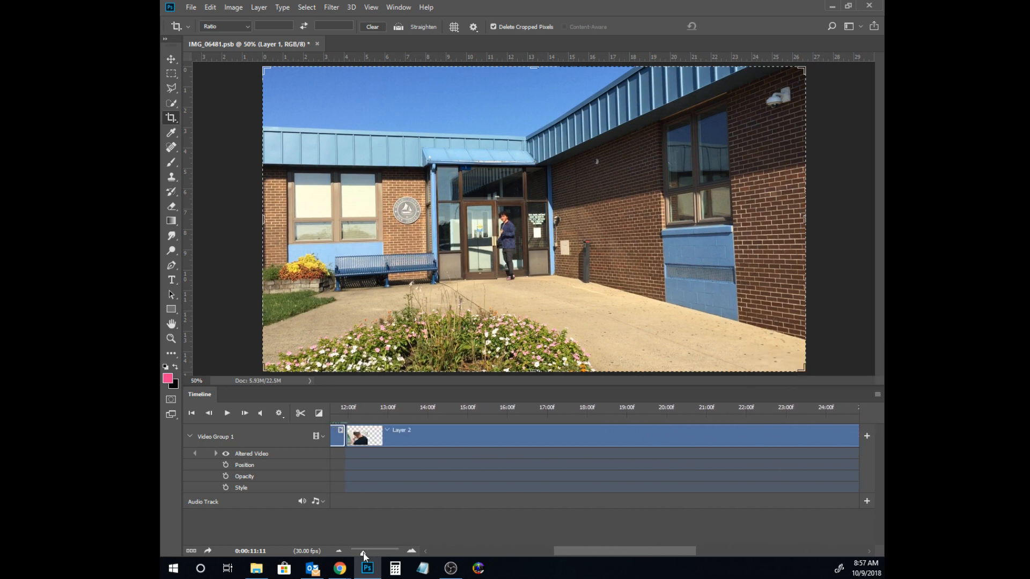
{"action": "left_click_drag", "start_coordinate": [363, 553], "coordinate": [358, 553]}
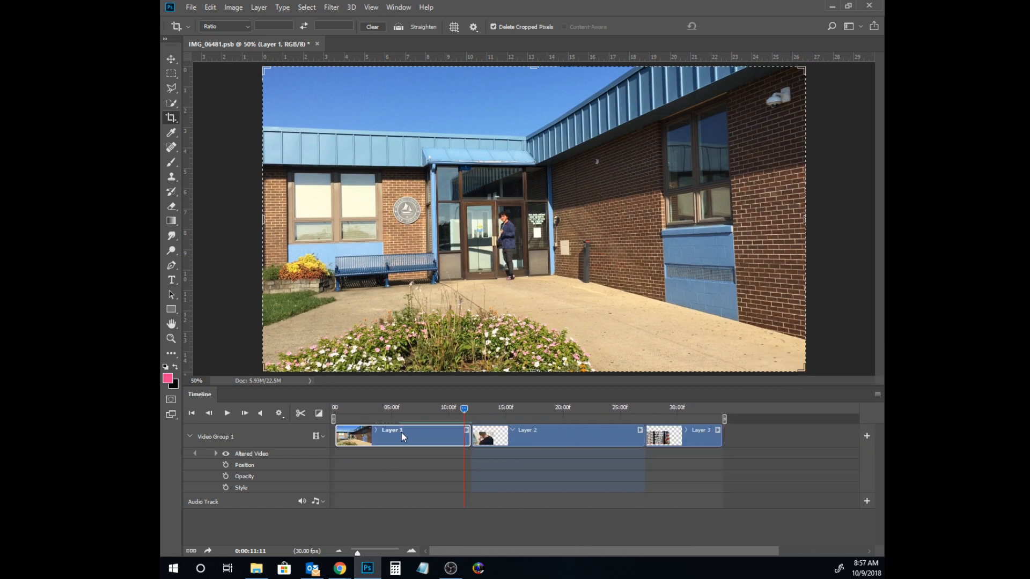
{"action": "left_click_drag", "start_coordinate": [465, 411], "coordinate": [491, 410]}
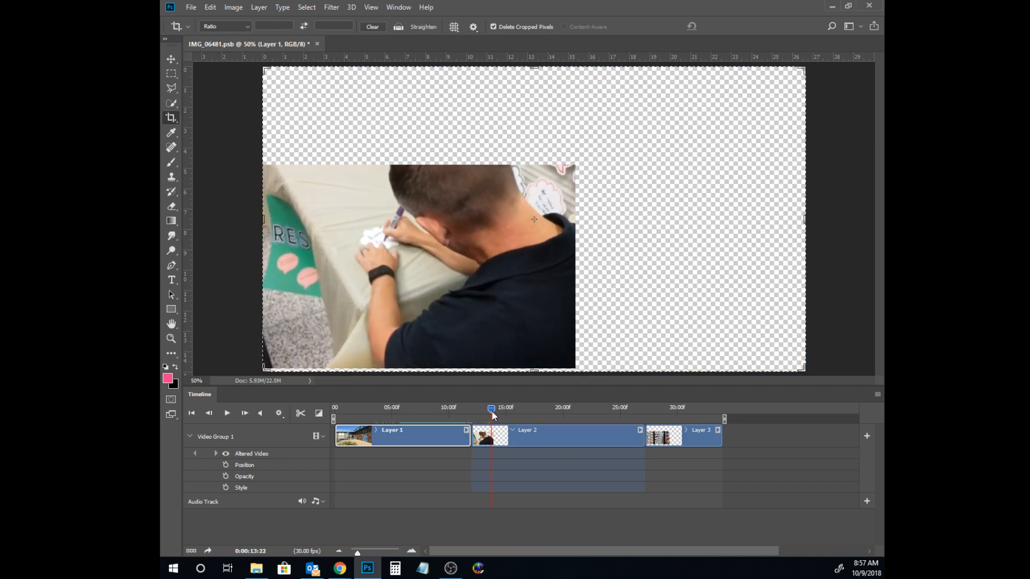
{"action": "left_click", "coordinate": [522, 436]}
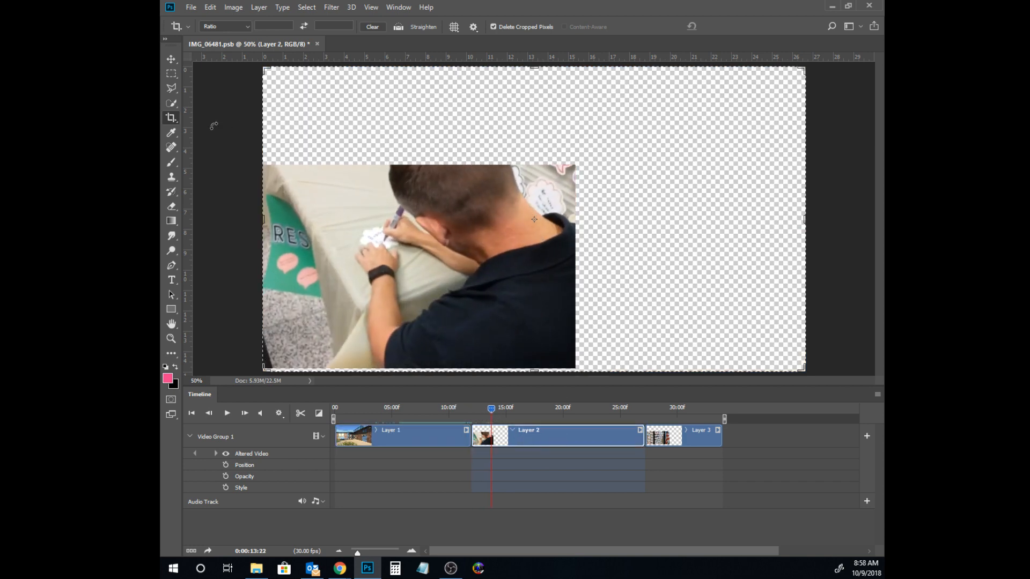
{"action": "key", "text": "ctrl"}
{"action": "left_click_drag", "start_coordinate": [501, 408], "coordinate": [658, 408]}
{"action": "left_click_drag", "start_coordinate": [681, 408], "coordinate": [513, 395]}
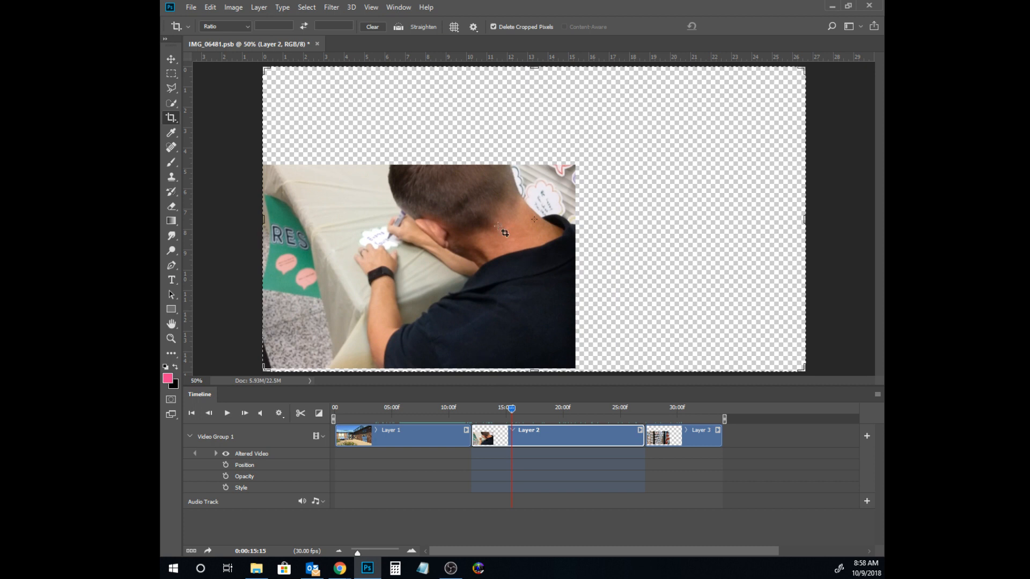
Step: Scale Layer 2 to about 150% with Free Transform and reposition its footage so it fills the canvas
{"action": "key", "text": "ctrl"}
{"action": "key", "text": "ctrl+t"}
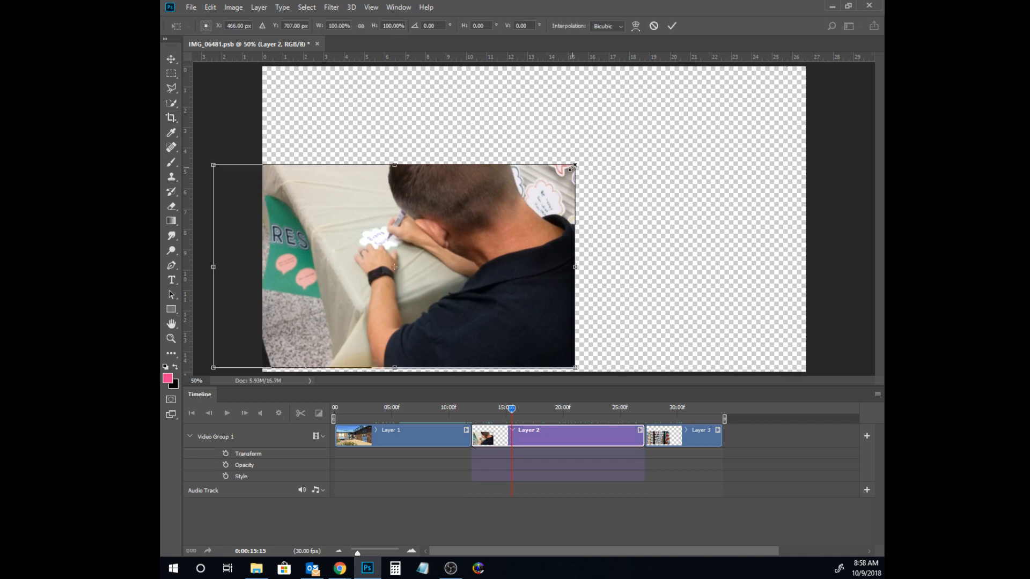
{"action": "left_click_drag", "start_coordinate": [571, 168], "coordinate": [602, 151]}
{"action": "left_click_drag", "start_coordinate": [517, 195], "coordinate": [656, 154]}
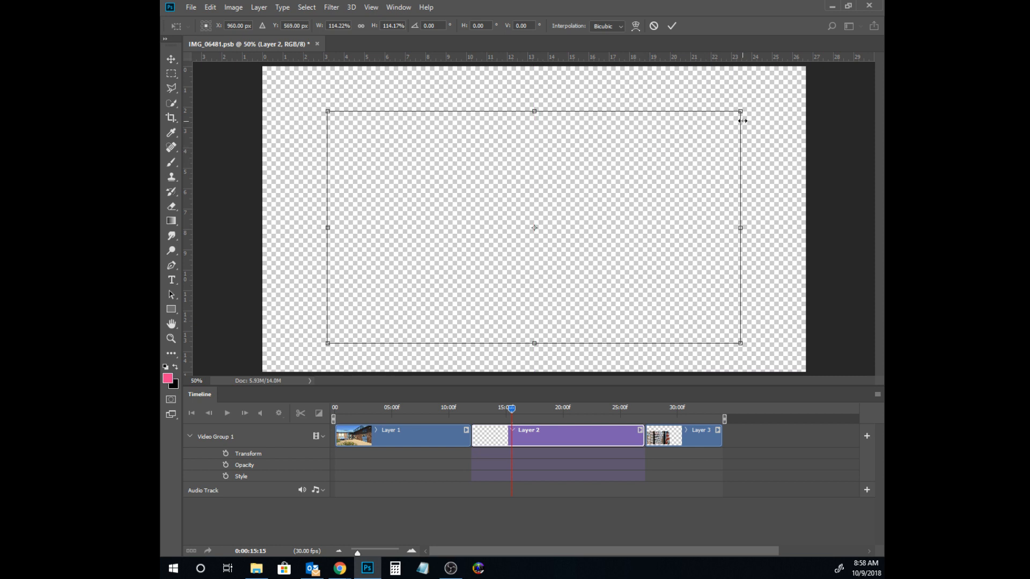
{"action": "mouse_move", "coordinate": [744, 112]}
{"action": "left_mouse_down"}
{"action": "mouse_move", "coordinate": [825, 66]}
{"action": "mouse_move", "coordinate": [750, 105]}
{"action": "left_mouse_up"}
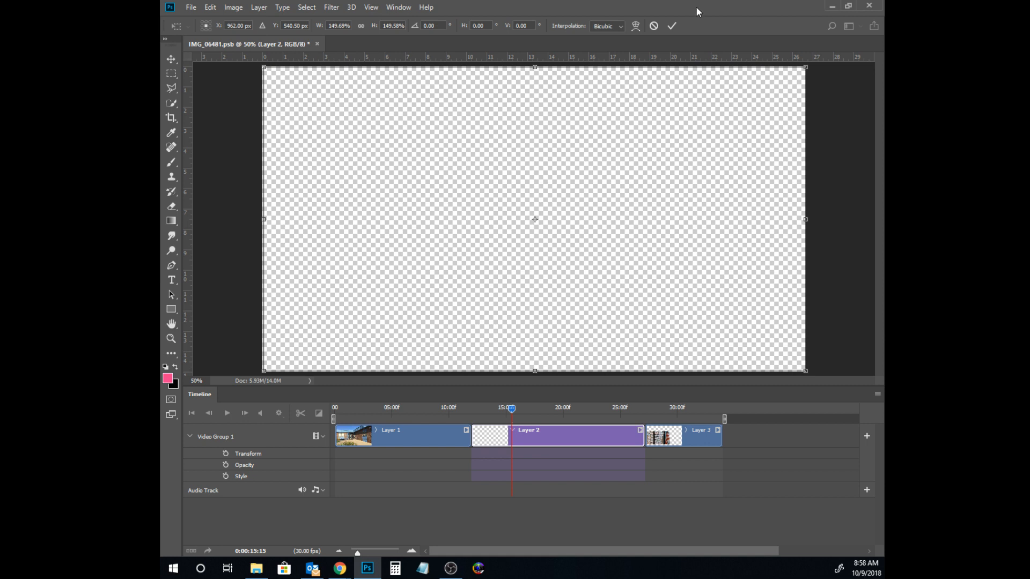
{"action": "left_click", "coordinate": [669, 28]}
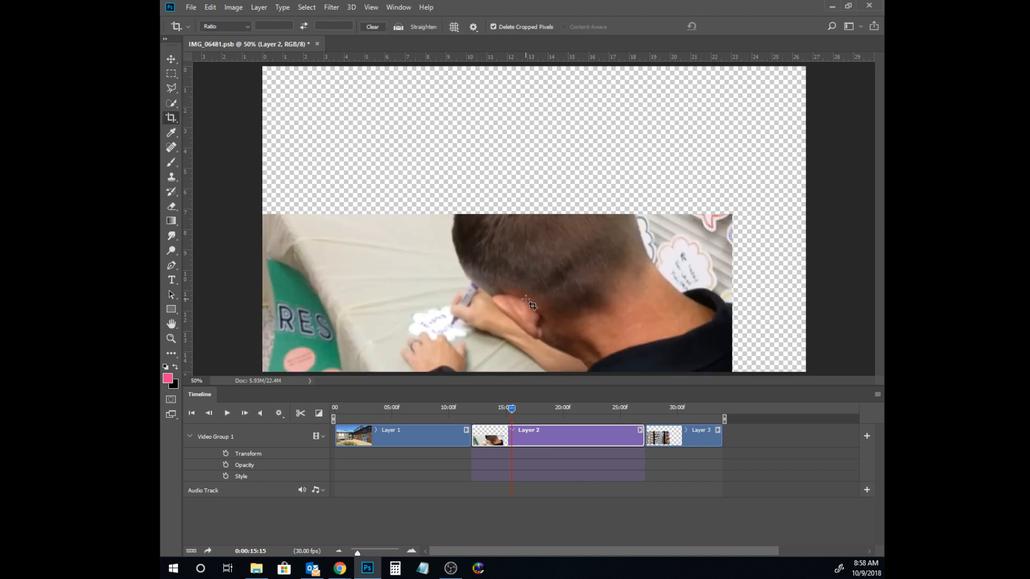
{"action": "left_click", "coordinate": [171, 59]}
{"action": "left_click_drag", "start_coordinate": [384, 259], "coordinate": [455, 110]}
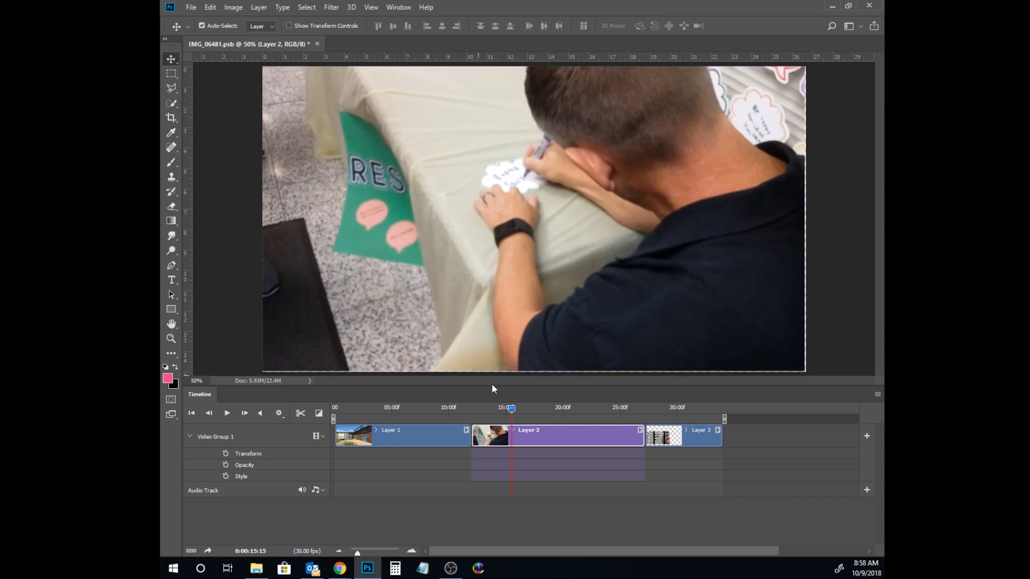
Step: Check the Layer 2 clip's motion settings and layer list, and play its footage from 0:00:13:25 to 0:00:25:05
{"action": "left_click", "coordinate": [639, 430]}
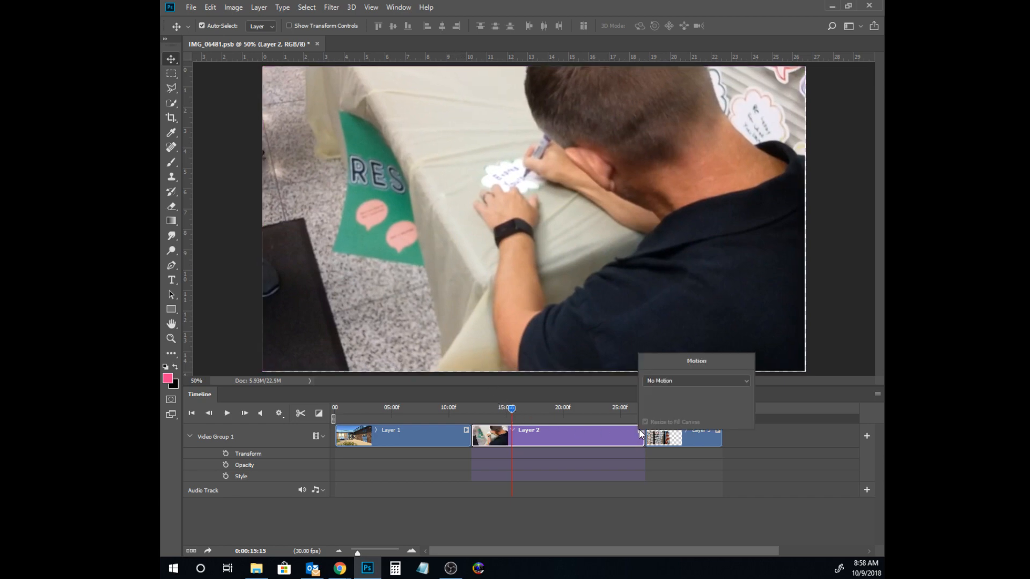
{"action": "left_click_drag", "start_coordinate": [509, 407], "coordinate": [443, 420]}
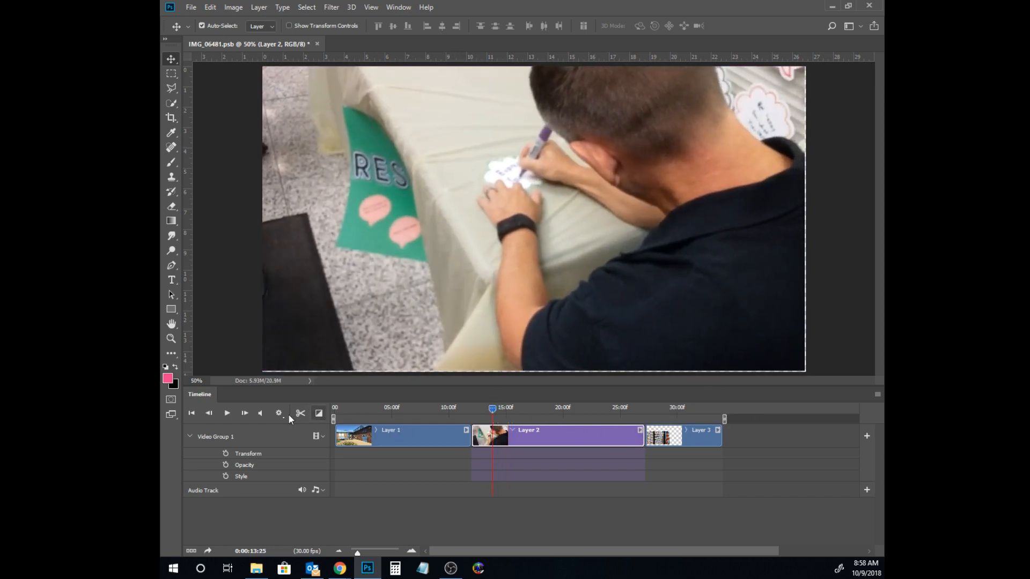
{"action": "left_click", "coordinate": [226, 413]}
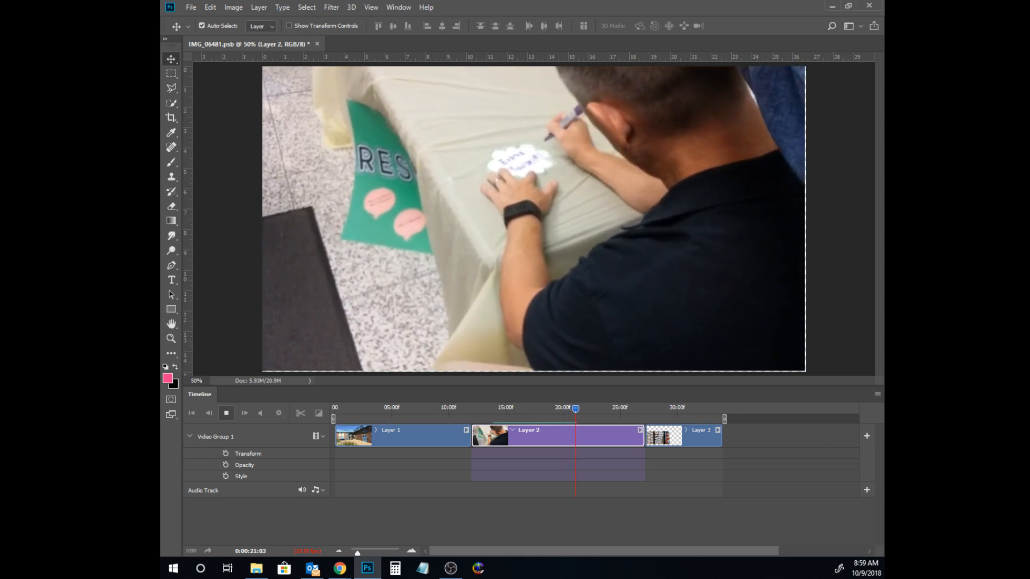
{"action": "left_click_drag", "start_coordinate": [161, 152], "coordinate": [414, 145]}
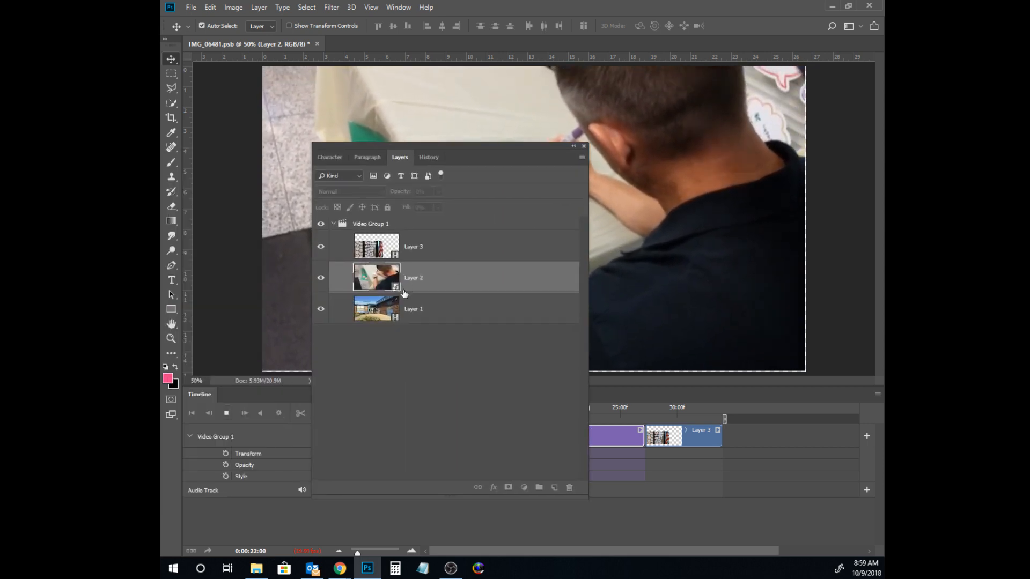
{"action": "left_click_drag", "start_coordinate": [508, 147], "coordinate": [161, 147]}
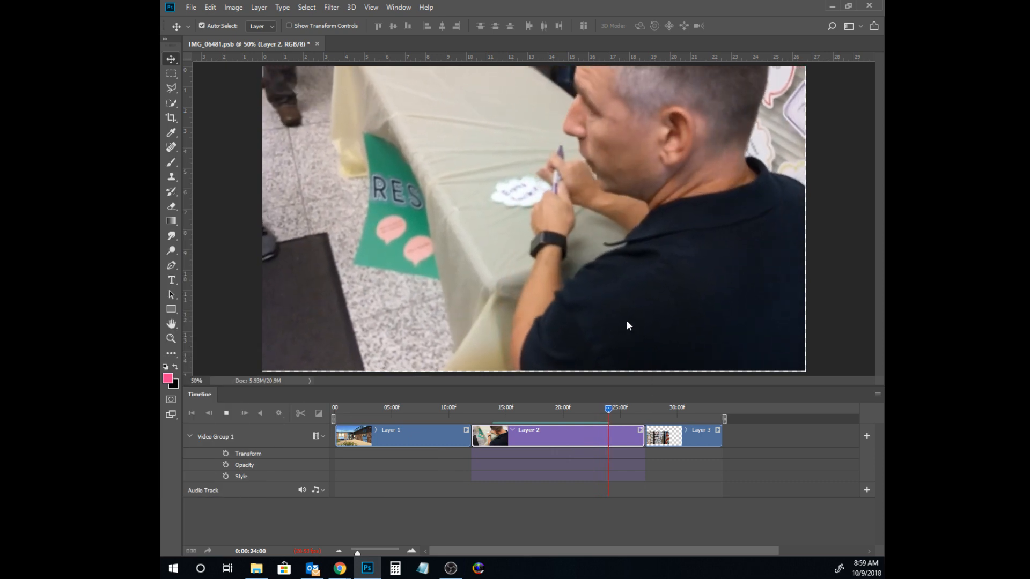
{"action": "left_click", "coordinate": [226, 414]}
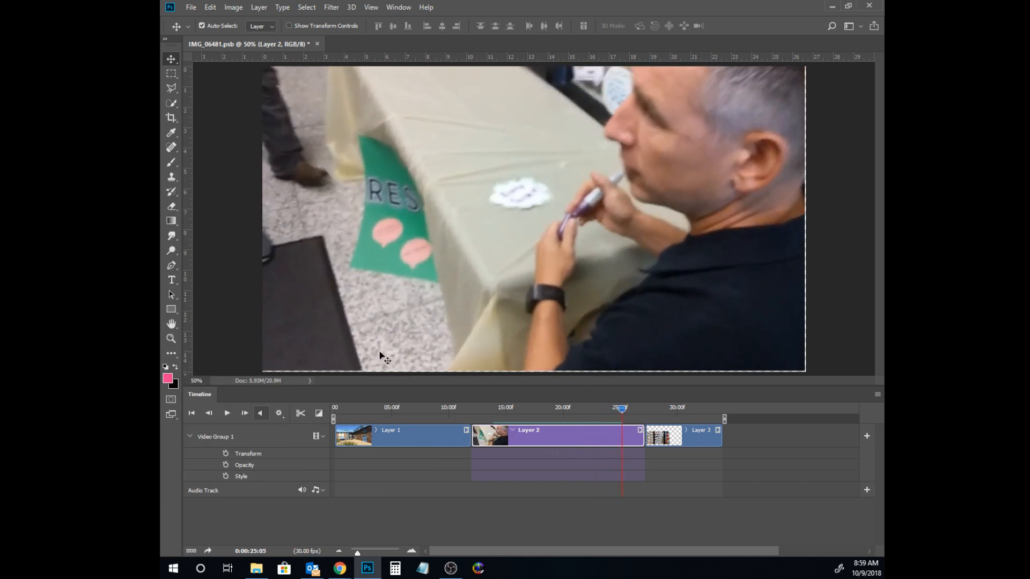
Step: Nudge the Layer 2 footage slightly down on the canvas and move the playhead to 0:00:29:00 in the Layer 3 clip
{"action": "left_click_drag", "start_coordinate": [435, 312], "coordinate": [439, 348]}
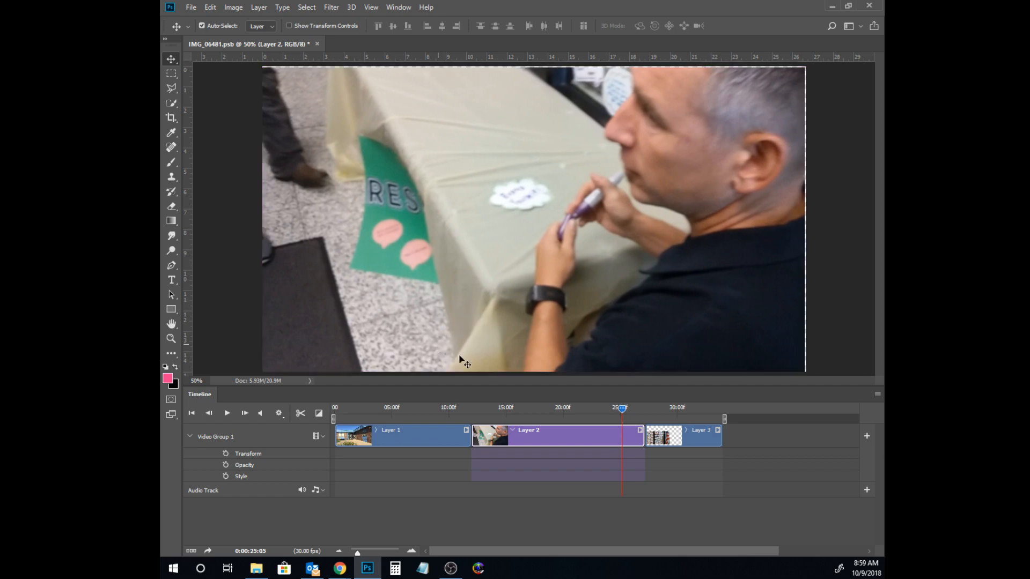
{"action": "left_click_drag", "start_coordinate": [620, 410], "coordinate": [665, 410]}
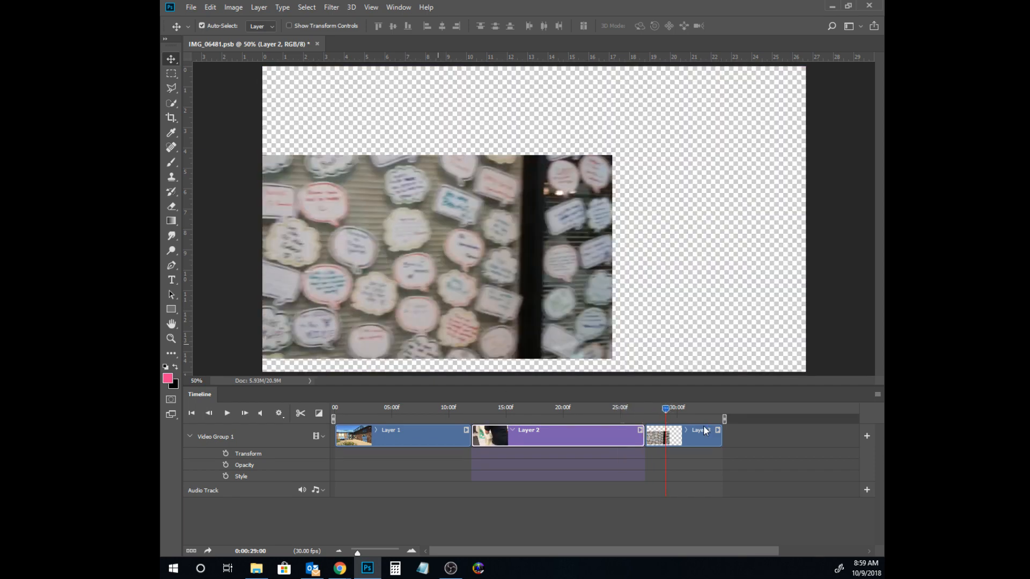
Step: Scale Layer 3 to about 151% with Free Transform, fit its footage over the canvas and set the playhead to 0:00:29:01
{"action": "left_click", "coordinate": [703, 429]}
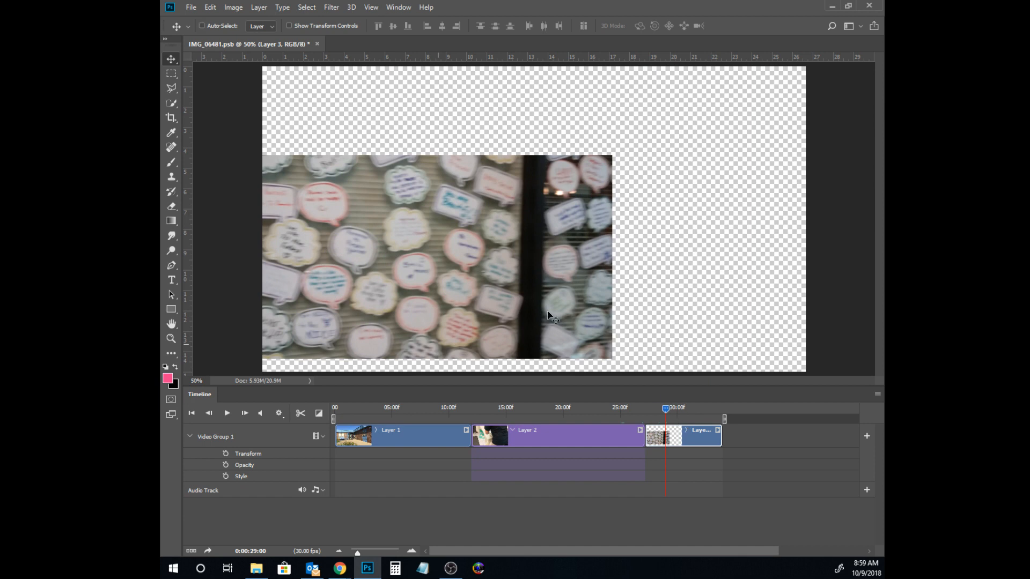
{"action": "key", "text": "ctrl+t"}
{"action": "left_click_drag", "start_coordinate": [338, 254], "coordinate": [438, 226]}
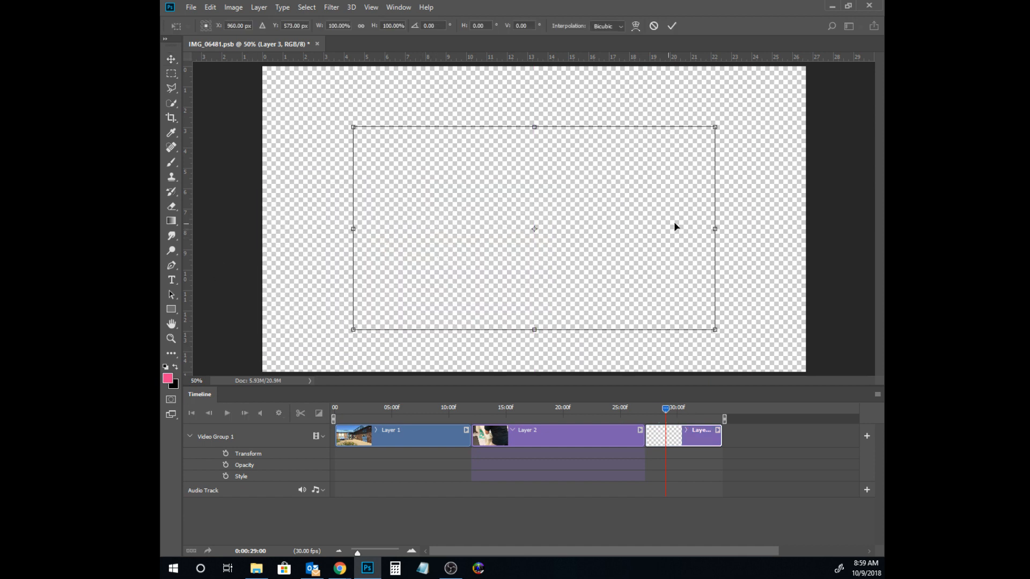
{"action": "left_click_drag", "start_coordinate": [713, 135], "coordinate": [811, 82]}
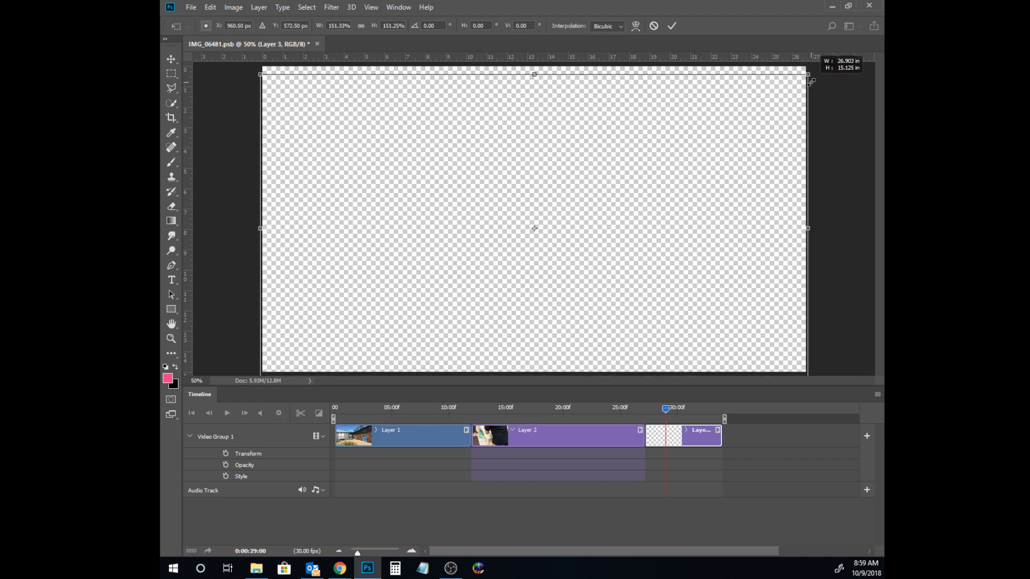
{"action": "left_click_drag", "start_coordinate": [751, 127], "coordinate": [754, 117]}
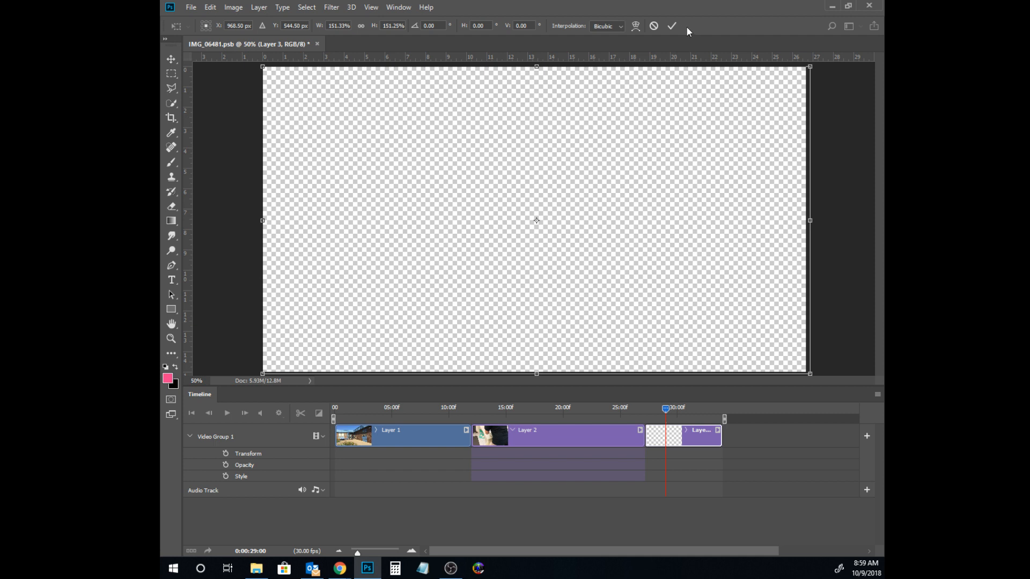
{"action": "left_click", "coordinate": [671, 26]}
{"action": "left_click_drag", "start_coordinate": [638, 320], "coordinate": [652, 186]}
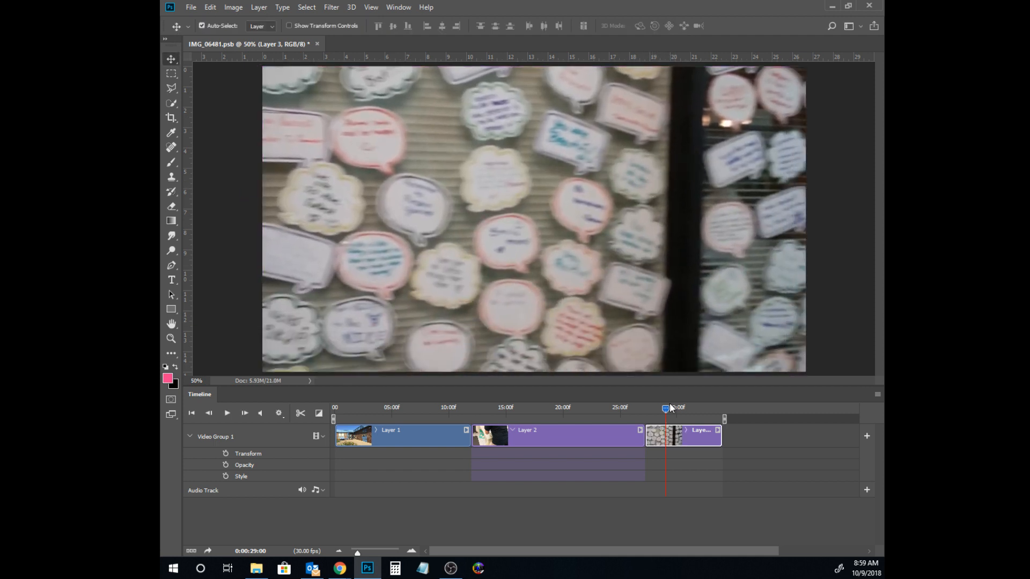
{"action": "mouse_move", "coordinate": [667, 406]}
{"action": "left_mouse_down"}
{"action": "mouse_move", "coordinate": [707, 406]}
{"action": "mouse_move", "coordinate": [644, 407]}
{"action": "mouse_move", "coordinate": [700, 402]}
{"action": "mouse_move", "coordinate": [687, 403]}
{"action": "mouse_move", "coordinate": [696, 433]}
{"action": "mouse_move", "coordinate": [659, 408]}
{"action": "mouse_move", "coordinate": [668, 409]}
{"action": "left_mouse_up"}
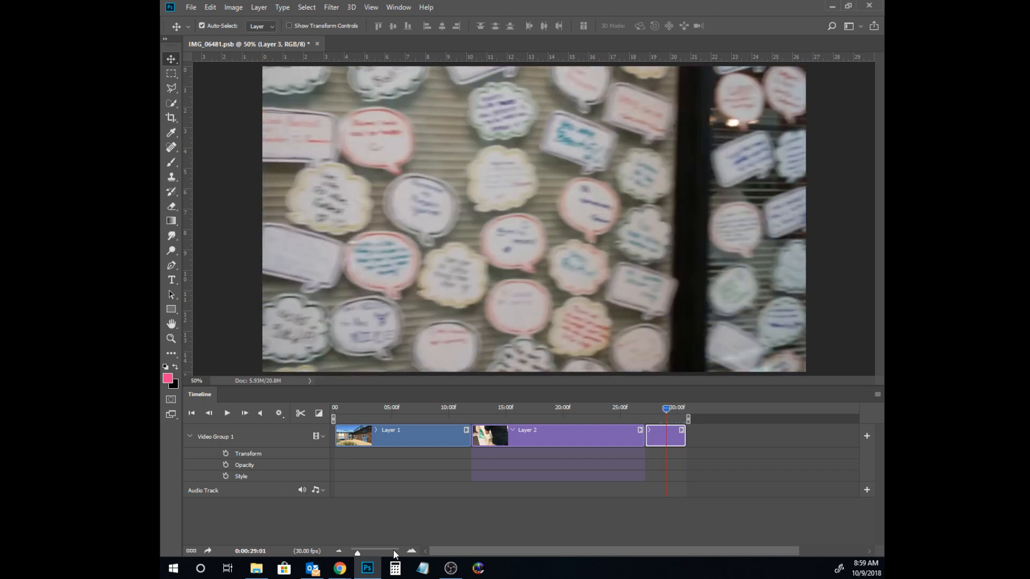
Step: Switch to the Video in Photoshop notes in Google Docs and add a "Transition:" line below the Trim definition
{"action": "mouse_move", "coordinate": [340, 567]}
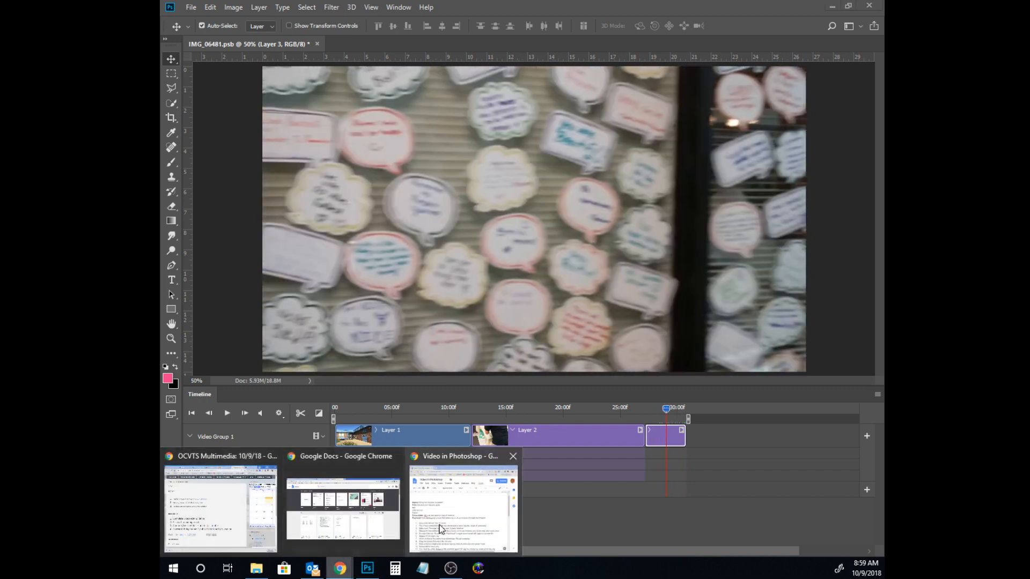
{"action": "left_click", "coordinate": [464, 504]}
{"action": "scroll", "coordinate": [551, 507], "scroll_direction": "down", "scroll_amount": 2}
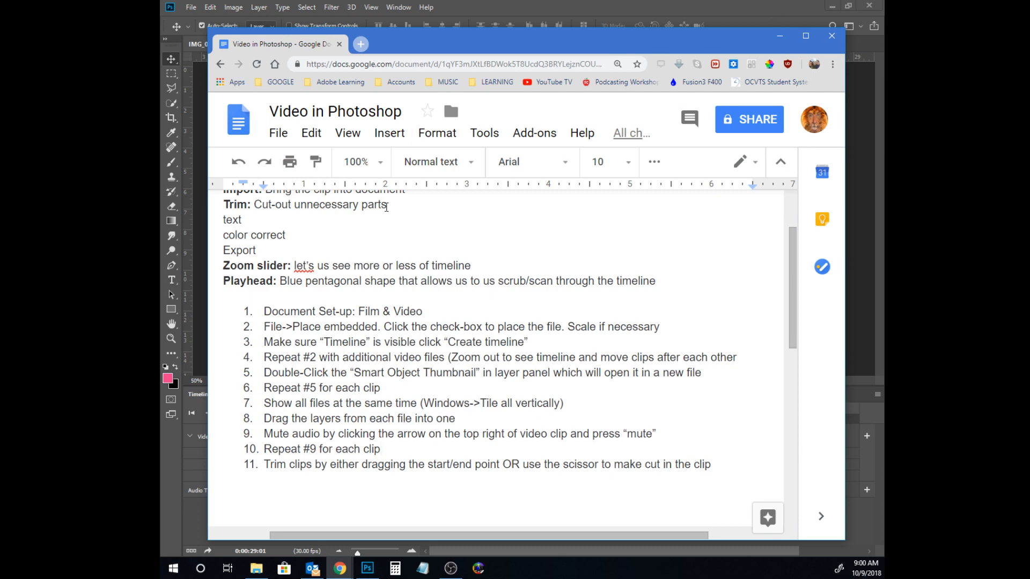
{"action": "left_click", "coordinate": [399, 207]}
{"action": "key", "text": "Return"}
{"action": "type", "text": "Transi"}
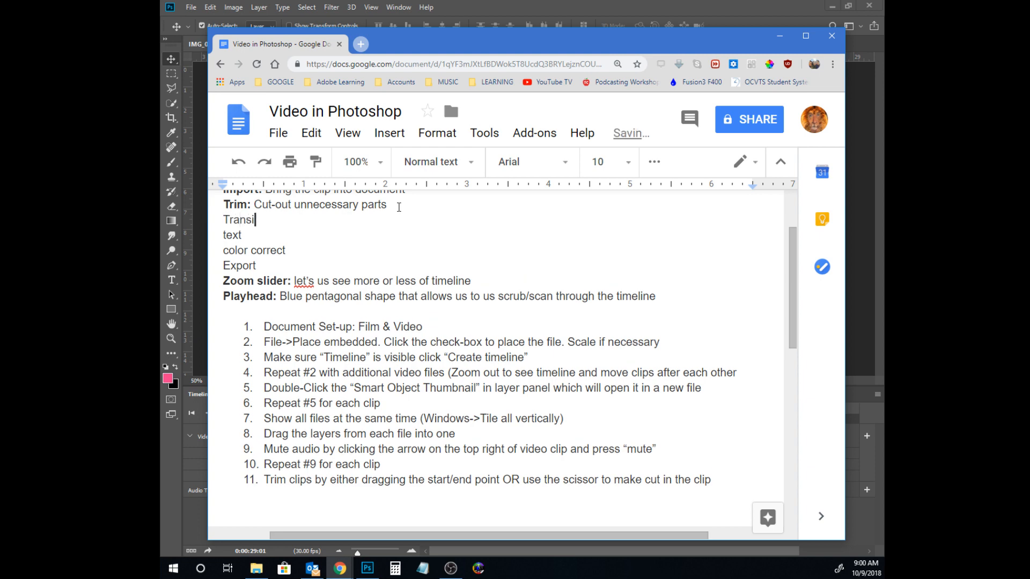
{"action": "type", "text": "tion"}
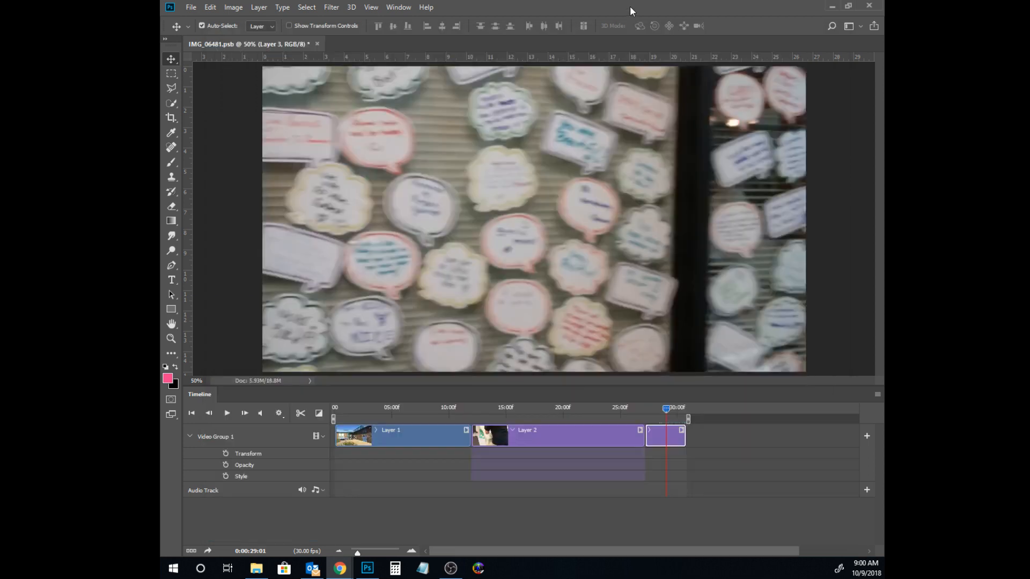
Step: Return to Photoshop, play across the cut between Layer 1 and Layer 2, and place the playhead at 0:00:11:28
{"action": "left_click", "coordinate": [630, 7]}
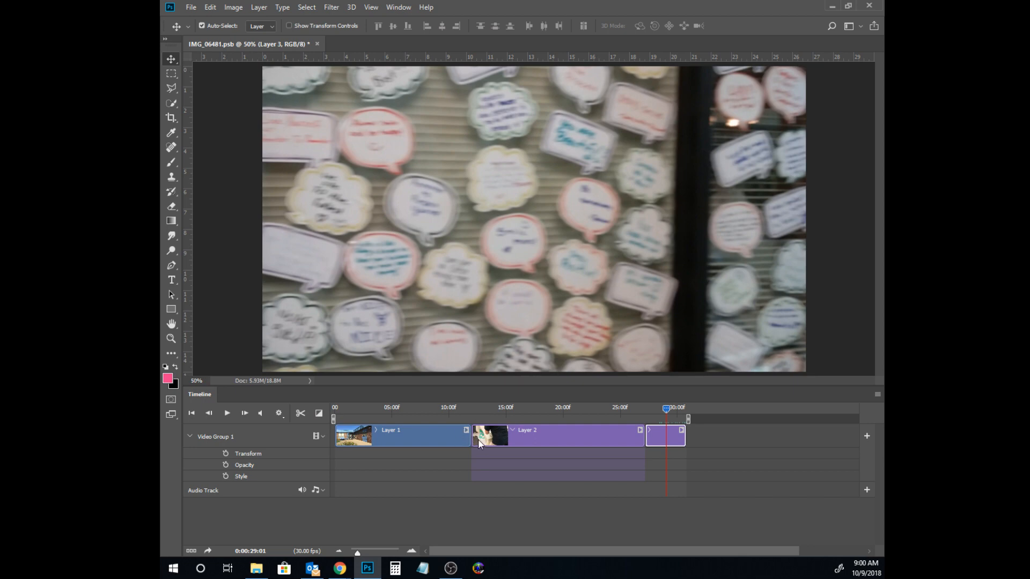
{"action": "left_click_drag", "start_coordinate": [660, 407], "coordinate": [464, 404]}
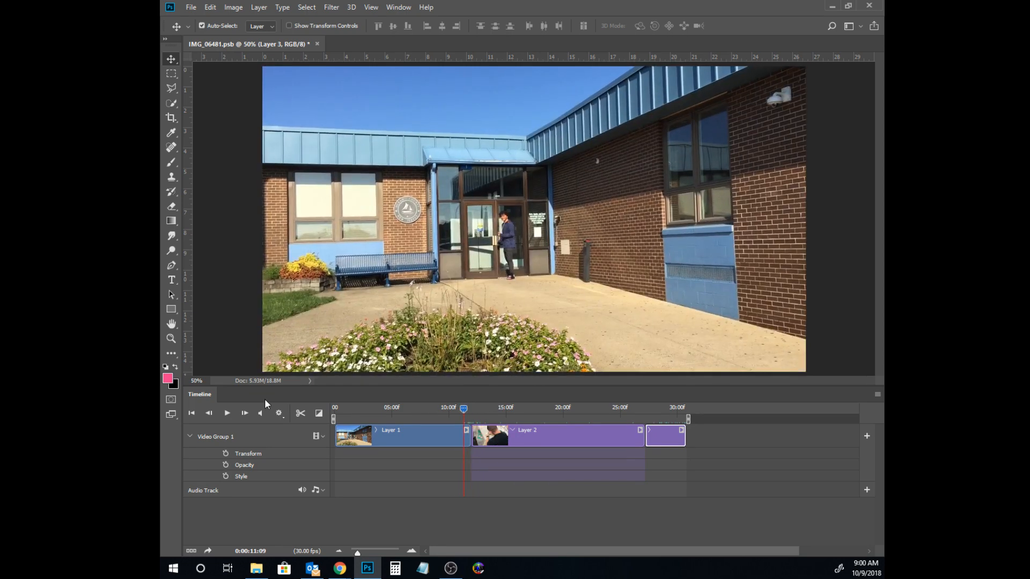
{"action": "left_click", "coordinate": [227, 413]}
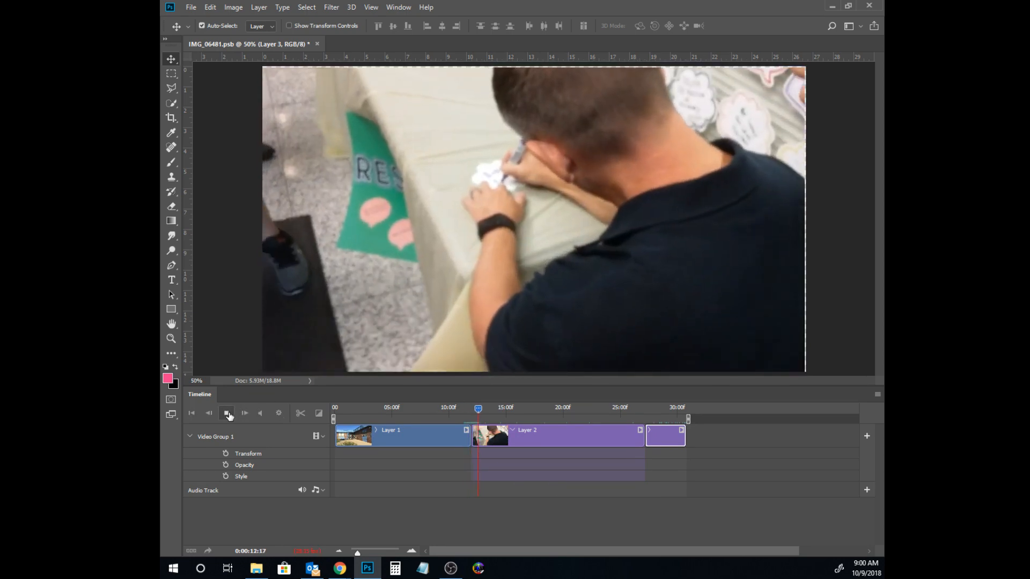
{"action": "left_click", "coordinate": [228, 414]}
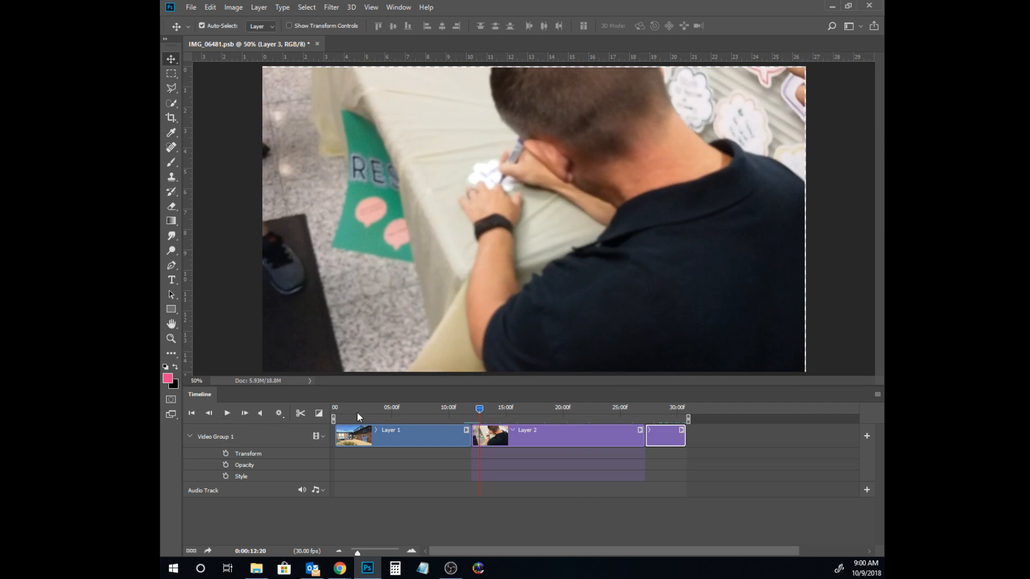
{"action": "left_click_drag", "start_coordinate": [478, 411], "coordinate": [472, 408]}
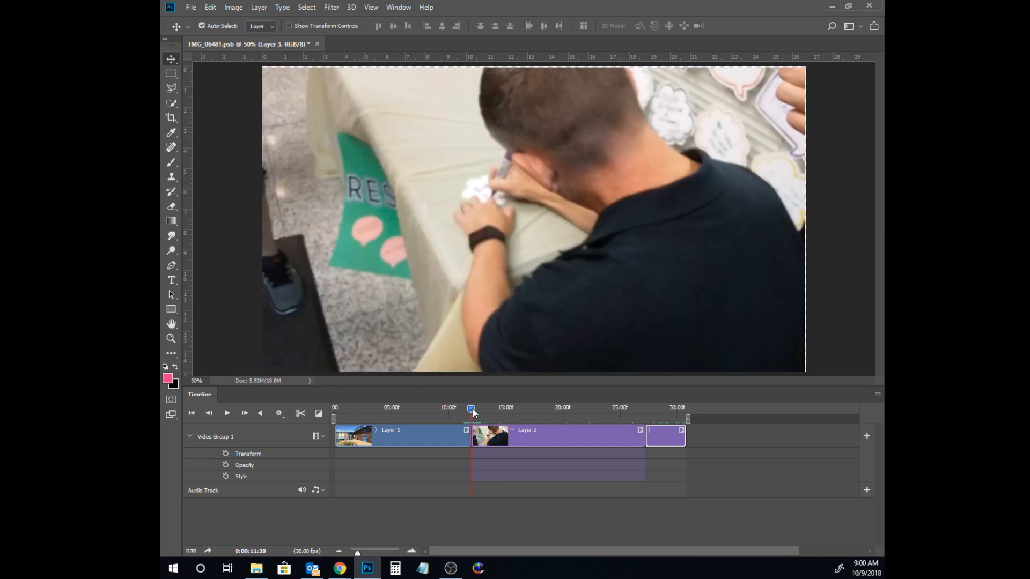
Step: Apply a 1 s Cross Fade between the Layer 1 and Layer 2 clips and play it back from 0:00:10:11
{"action": "left_click", "coordinate": [320, 413]}
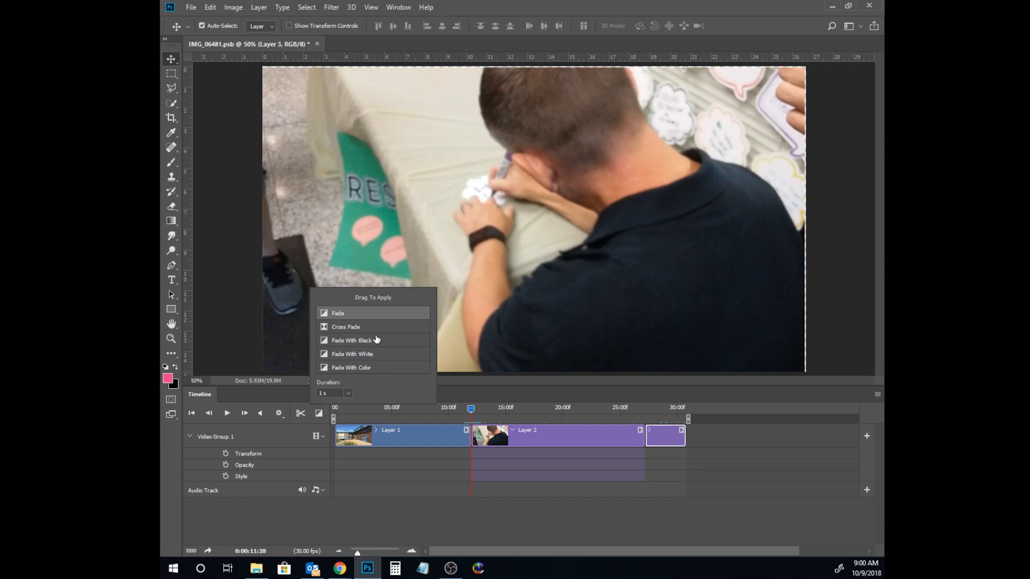
{"action": "left_click", "coordinate": [351, 328]}
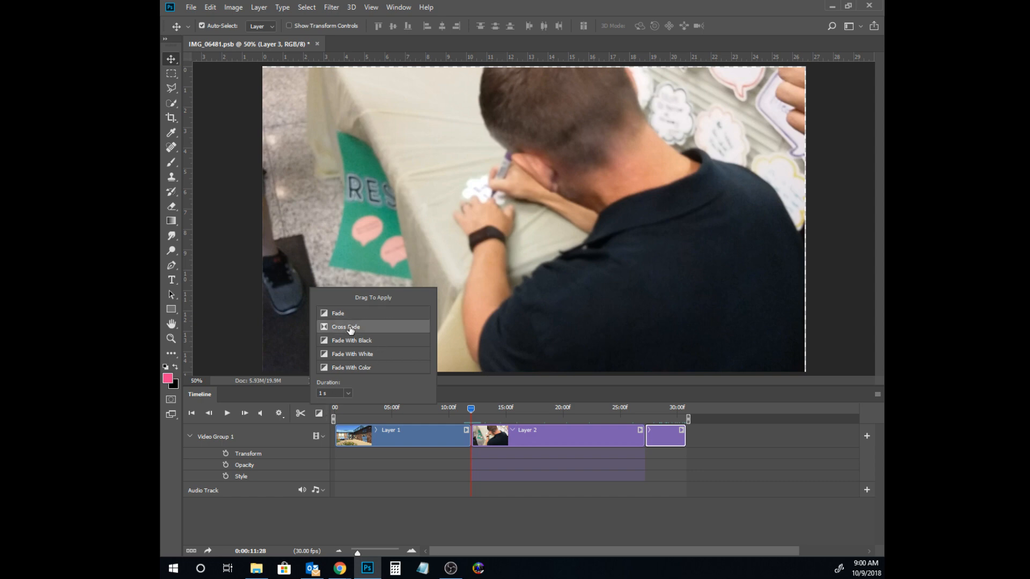
{"action": "left_click_drag", "start_coordinate": [351, 328], "coordinate": [453, 409]}
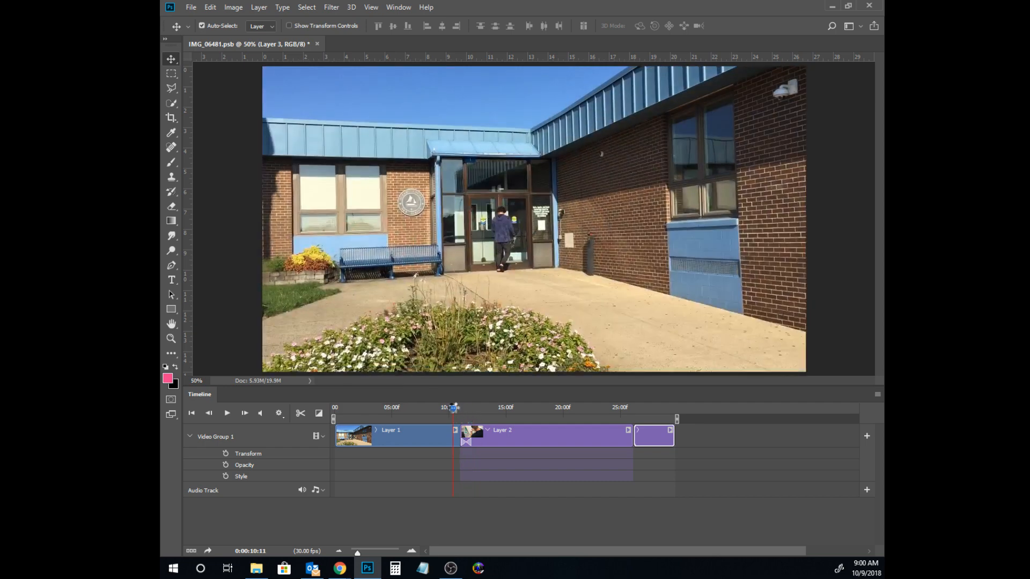
{"action": "left_click", "coordinate": [227, 413]}
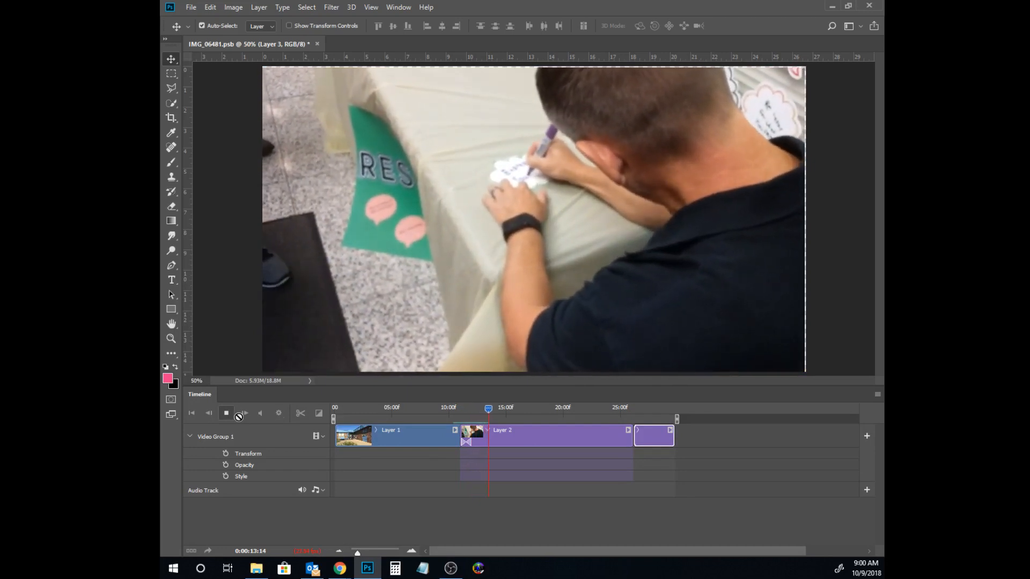
{"action": "left_click", "coordinate": [229, 416]}
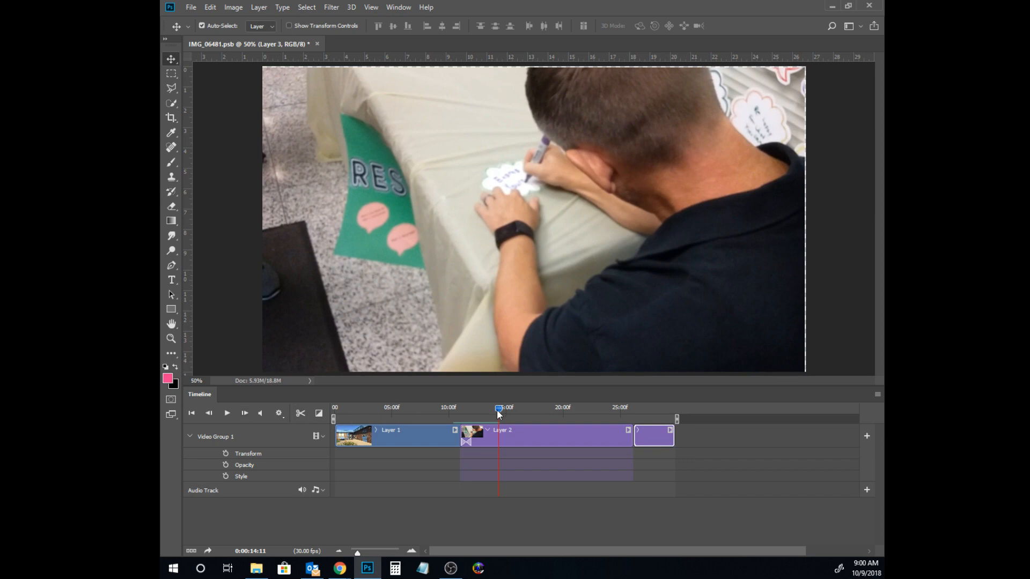
Step: Shorten the Cross Fade between Layer 1 and Layer 2 in the timeline and preview the blend at 0:00:11:16
{"action": "left_click", "coordinate": [322, 410]}
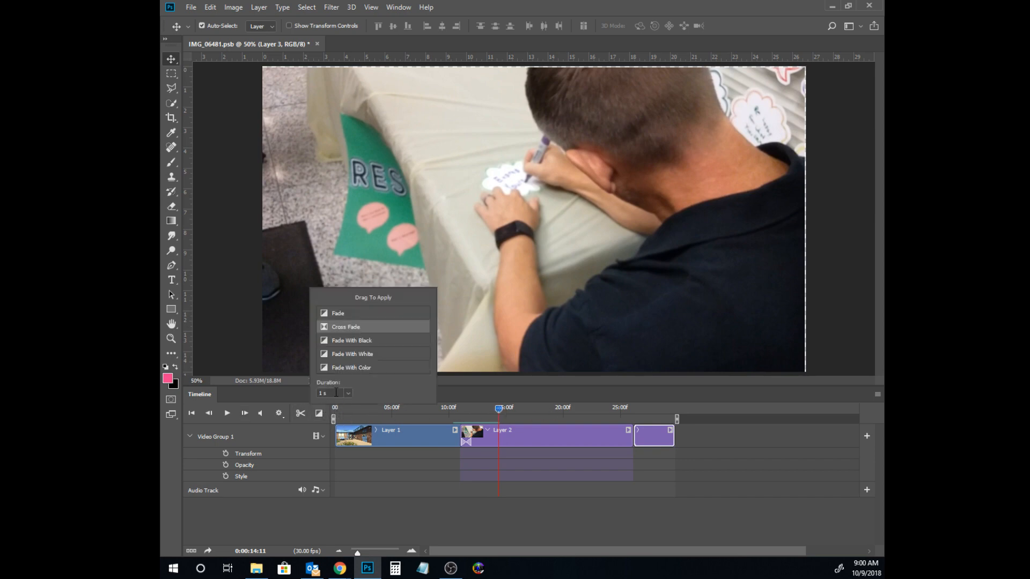
{"action": "left_click_drag", "start_coordinate": [465, 437], "coordinate": [464, 444]}
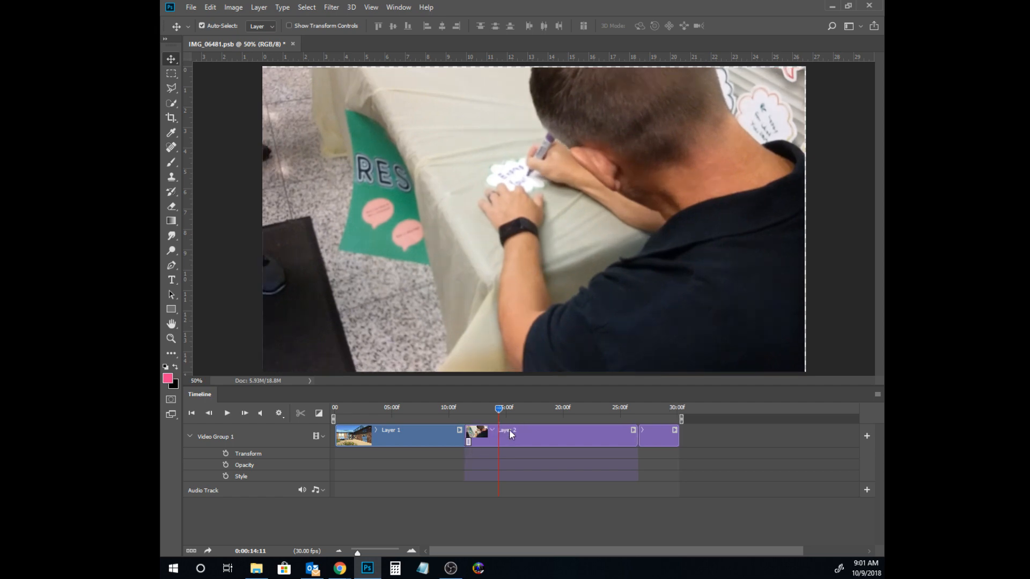
{"action": "left_click_drag", "start_coordinate": [507, 412], "coordinate": [466, 409]}
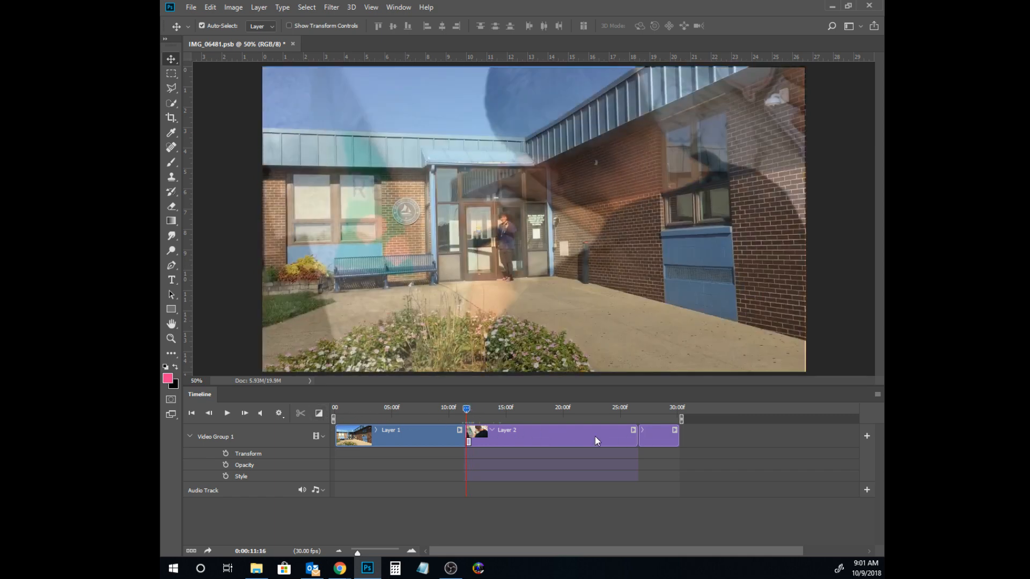
Step: Apply a Cross Fade between the Layer 2 and Layer 3 clips and shorten its duration in the timeline
{"action": "left_click", "coordinate": [320, 412]}
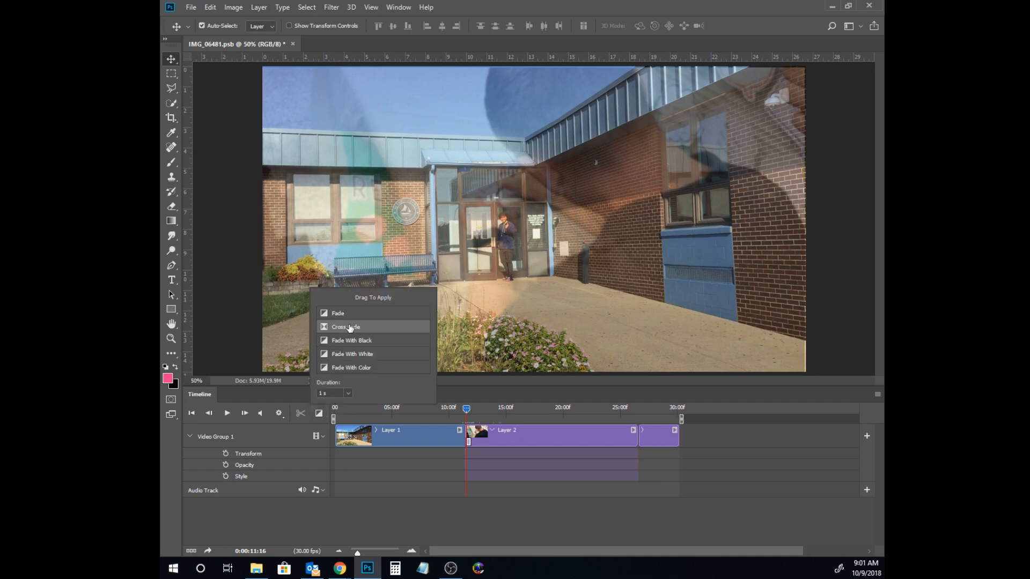
{"action": "left_click_drag", "start_coordinate": [348, 326], "coordinate": [642, 447]}
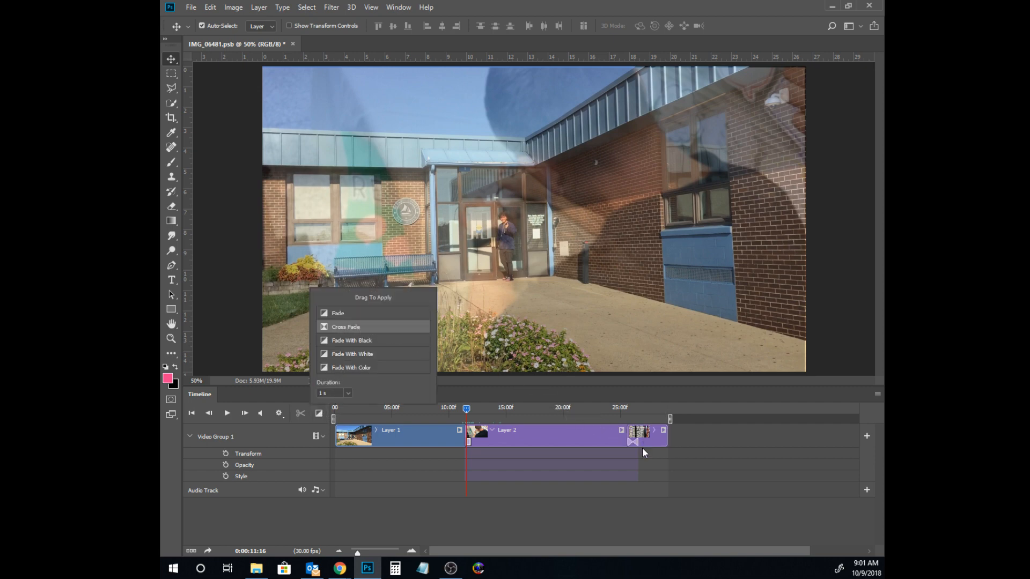
{"action": "left_click", "coordinate": [632, 443]}
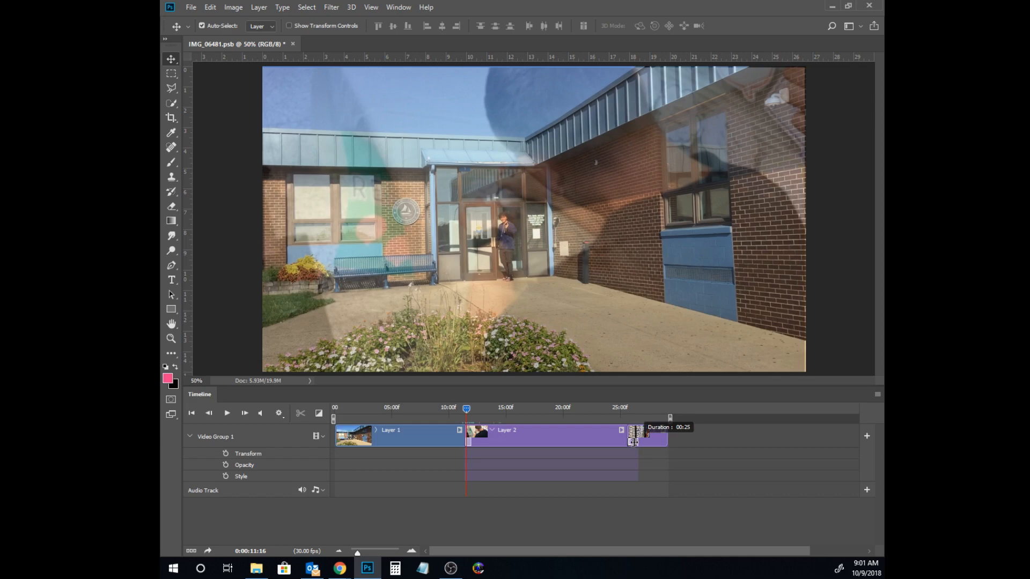
{"action": "left_click_drag", "start_coordinate": [631, 442], "coordinate": [637, 439]}
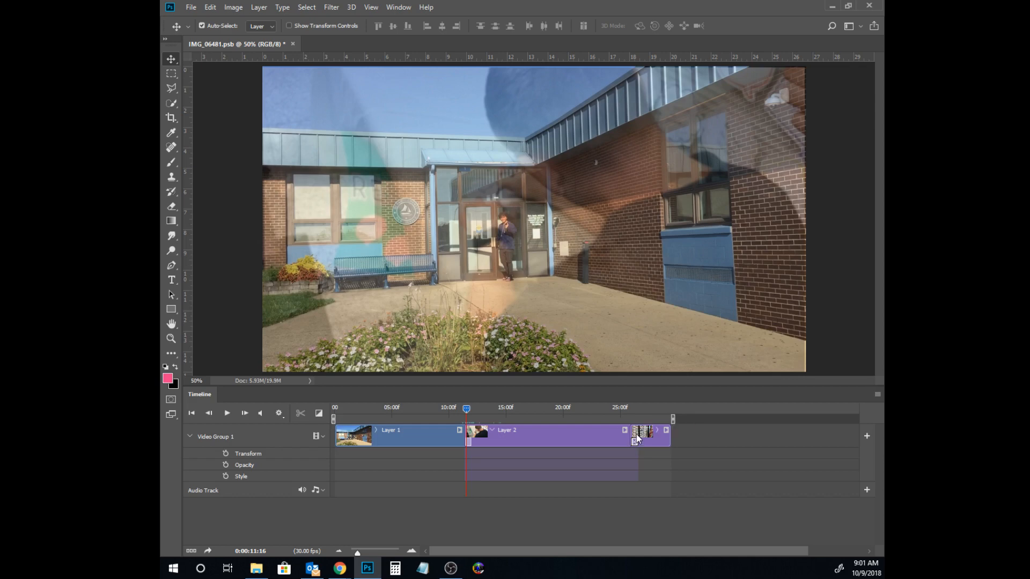
Step: Play back the transition from Layer 2 to Layer 3, starting at 0:00:25:10
{"action": "left_click", "coordinate": [623, 409]}
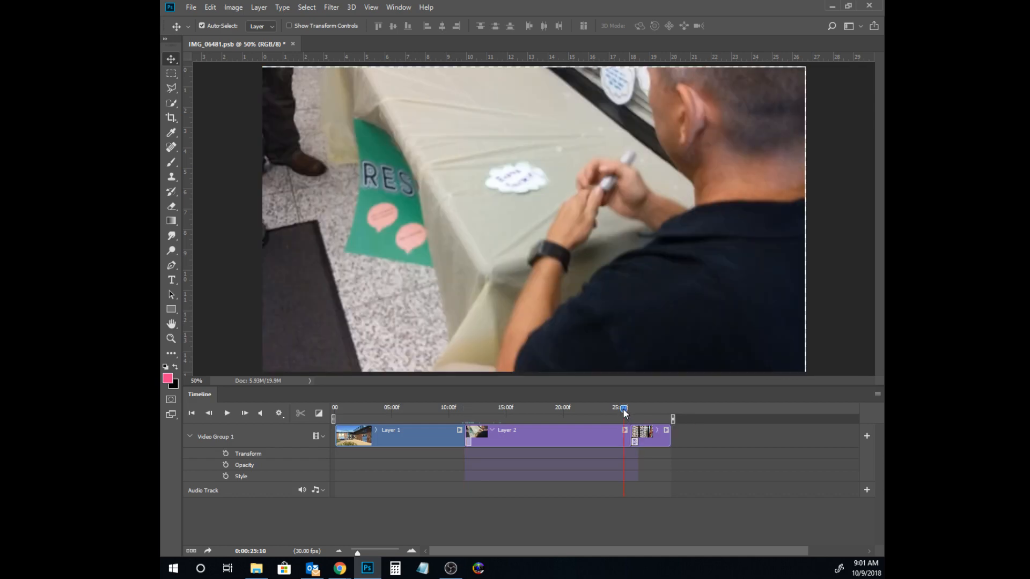
{"action": "left_click", "coordinate": [228, 414]}
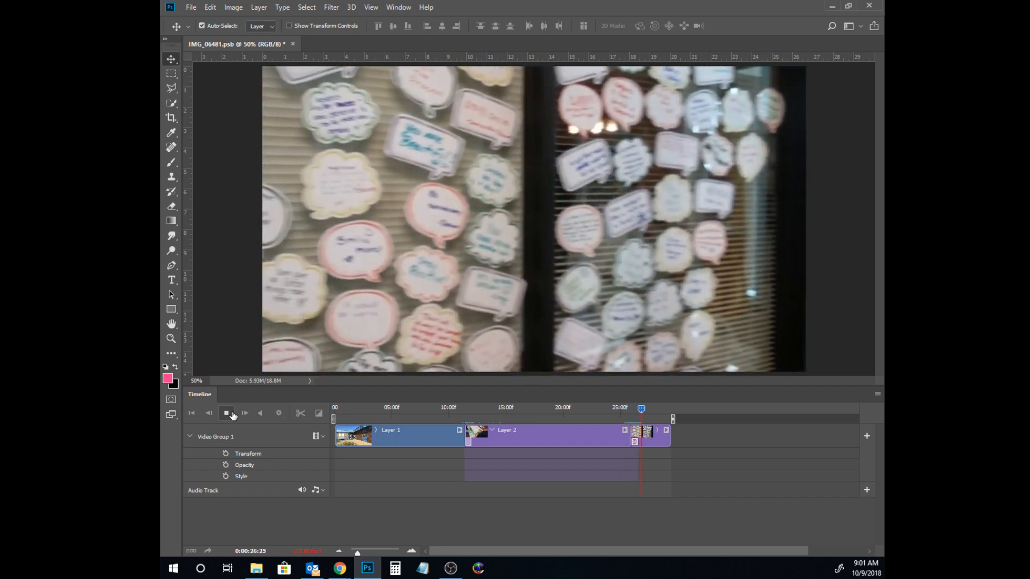
{"action": "left_click", "coordinate": [231, 414]}
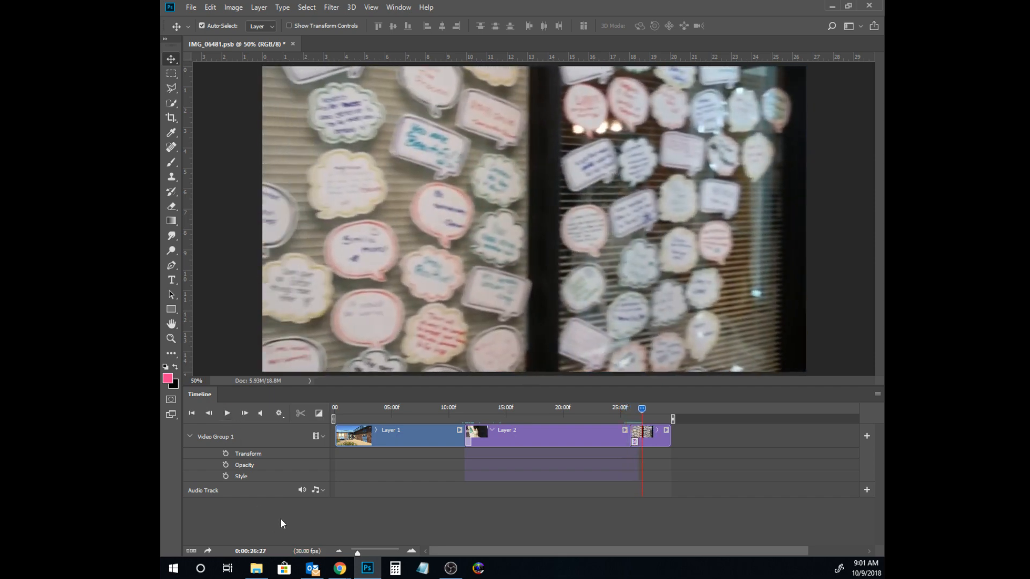
Step: Switch to the Google Docs notes, define Transition as "Blends one clip into another to avoid jump-cut" and bold the term
{"action": "mouse_move", "coordinate": [340, 569]}
{"action": "left_click", "coordinate": [450, 535]}
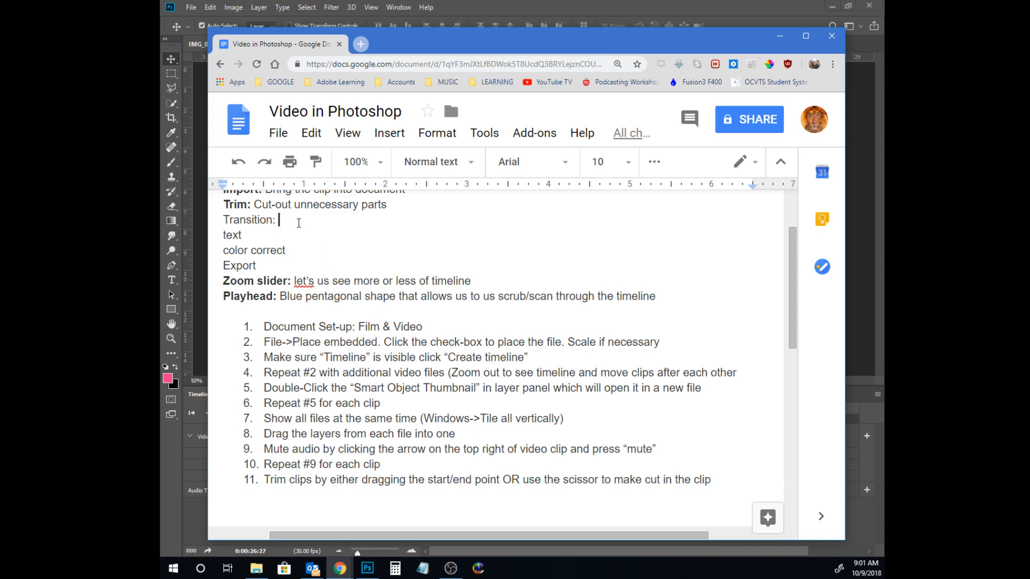
{"action": "type", "text": "ends one clips"}
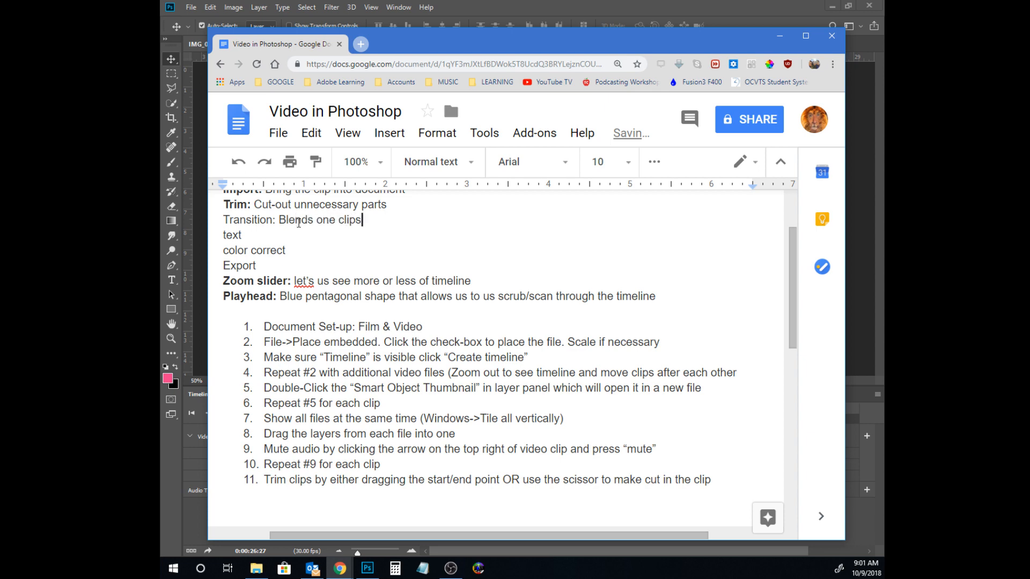
{"action": "key", "text": "BackSpace"}
{"action": "type", "text": "into another to v"}
{"action": "key", "text": "BackSpace"}
{"action": "type", "text": "avoi"}
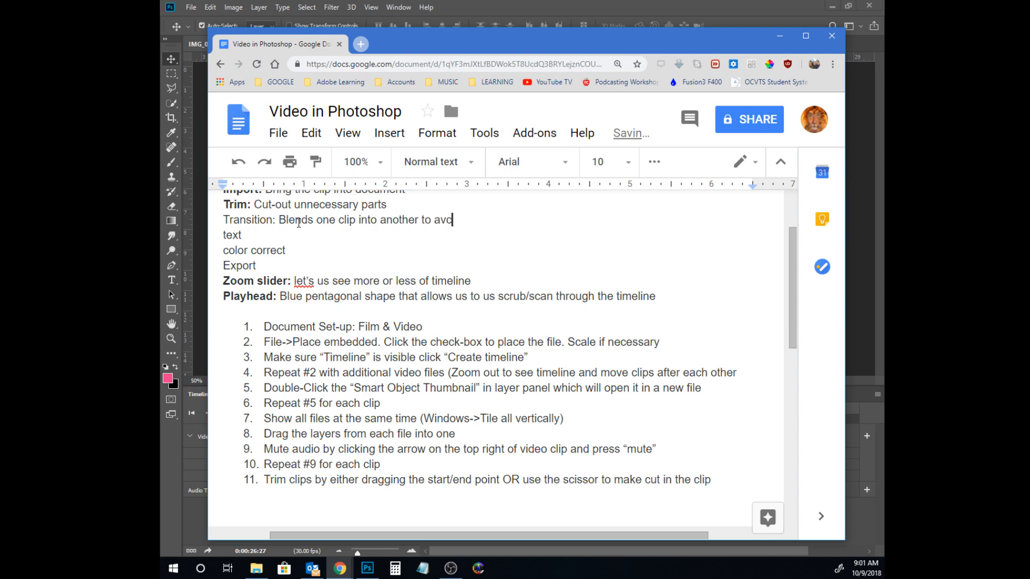
{"action": "type", "text": "d jump-cut"}
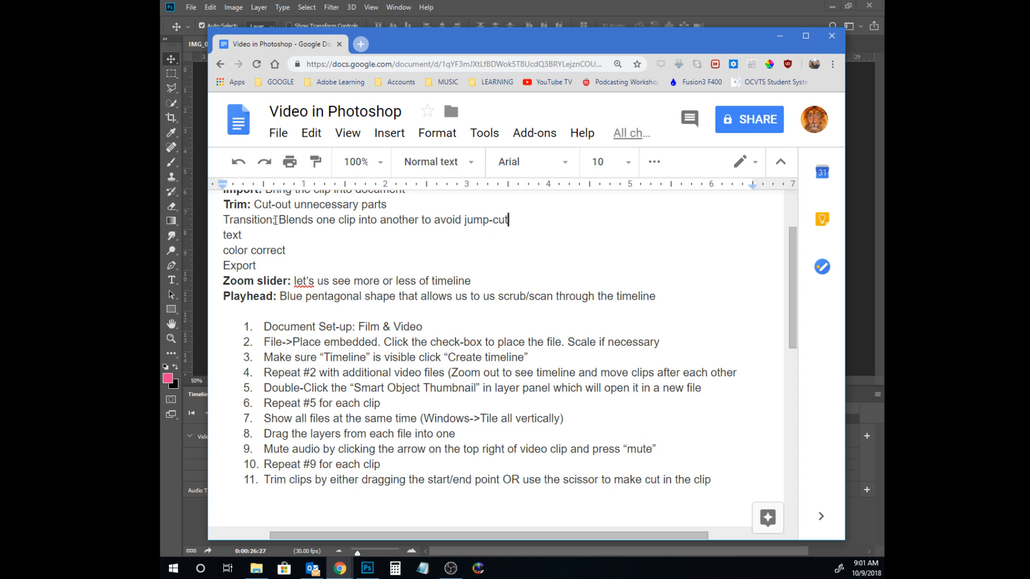
{"action": "left_click_drag", "start_coordinate": [275, 220], "coordinate": [226, 223]}
{"action": "key", "text": "ctrl+b"}
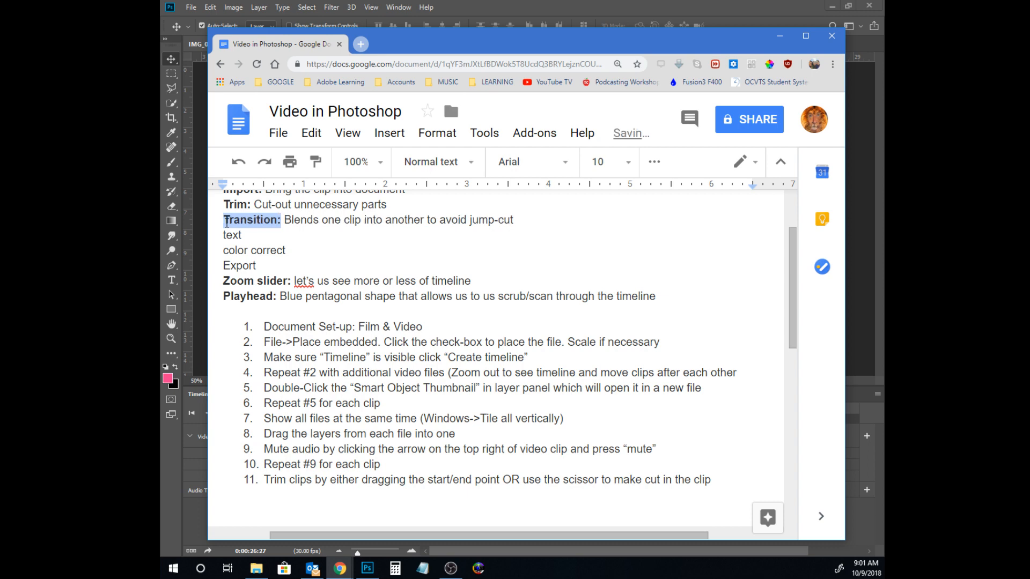
Step: Add numbered step 12, "Apply transition", after the trimming step in the notes
{"action": "left_click", "coordinate": [731, 477]}
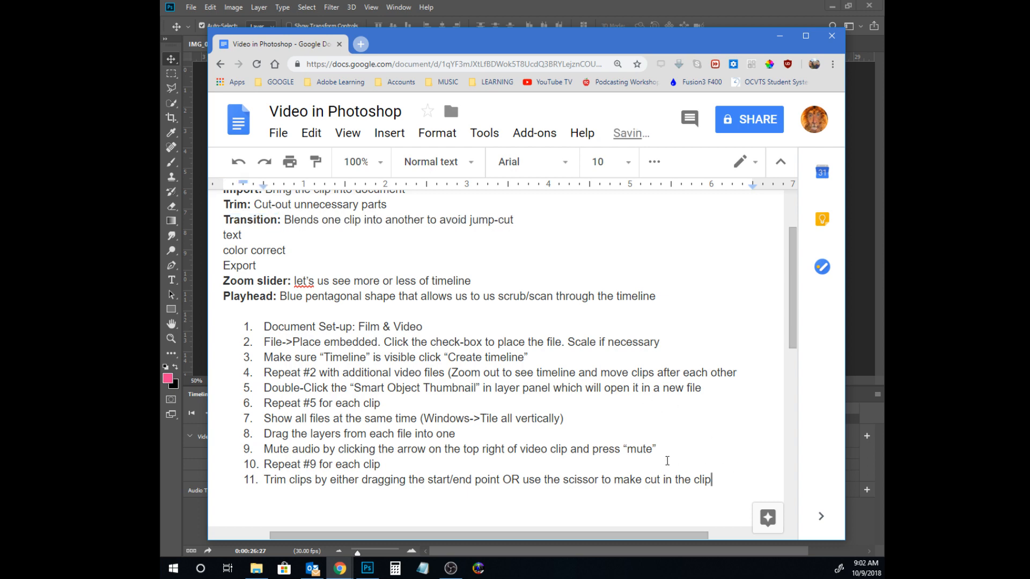
{"action": "key", "text": "Return"}
{"action": "type", "text": "Apply transition"}
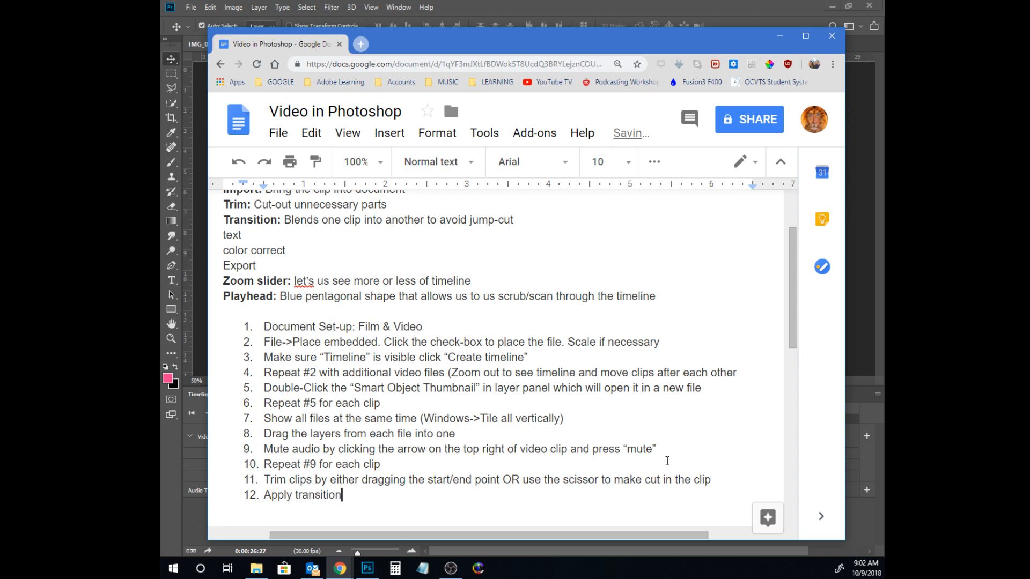
Step: Complete list item 12 so it reads "Apply transition by selecting the one you want and dragging in between the clips"
{"action": "type", "text": " by selecting"}
{"action": "left_click", "coordinate": [198, 526]}
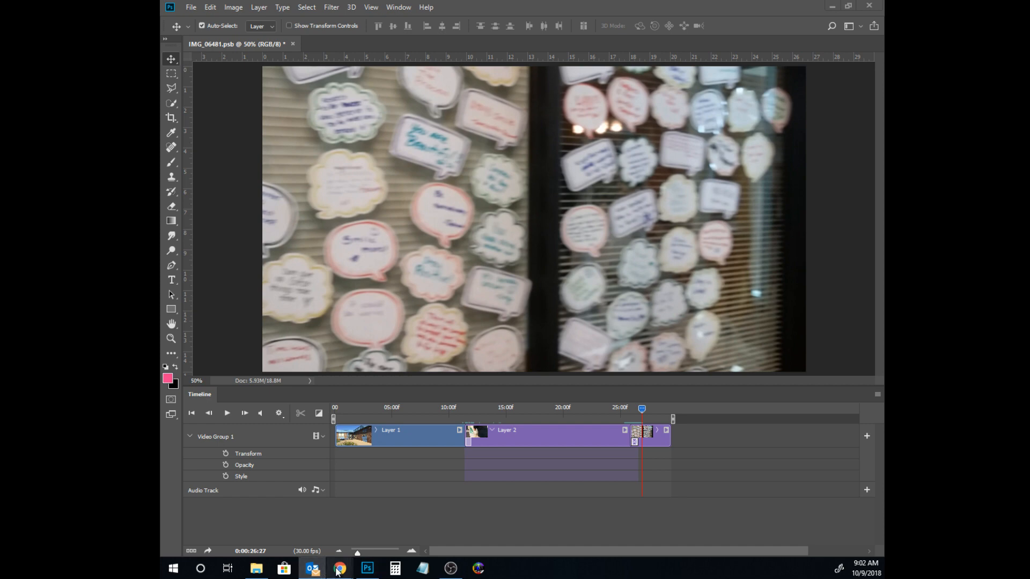
{"action": "mouse_move", "coordinate": [338, 570]}
{"action": "left_click", "coordinate": [447, 536]}
{"action": "type", "text": "transition by selecting"}
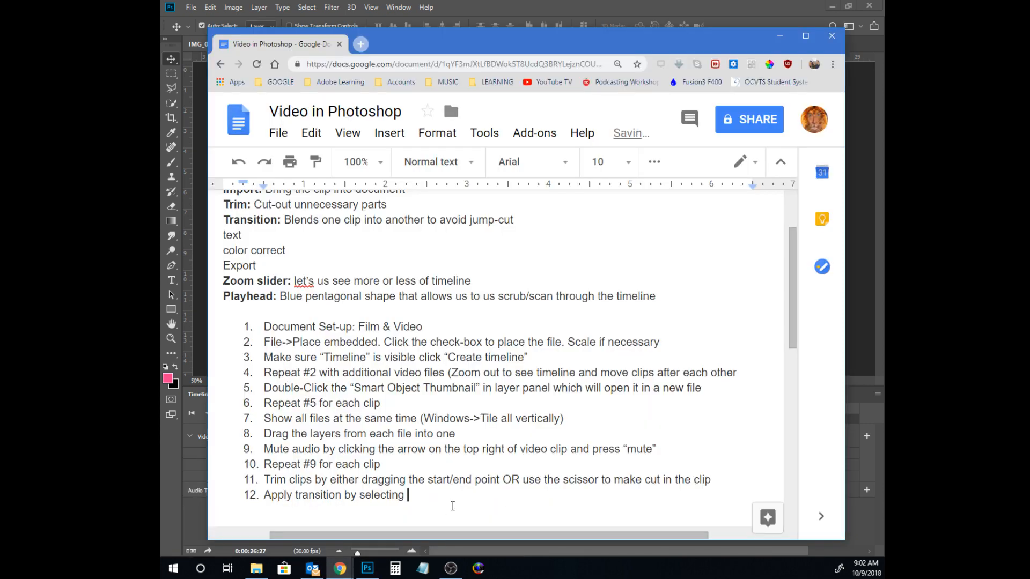
{"action": "type", "text": "he "}
{"action": "type", "text": "boc"}
{"action": "key", "text": "BackSpace"}
{"action": "key", "text": "BackSpace"}
{"action": "key", "text": "BackSpace"}
{"action": "key", "text": "BackSpace"}
{"action": "key", "text": "BackSpace"}
{"action": "type", "text": "e one you want and dragging in "}
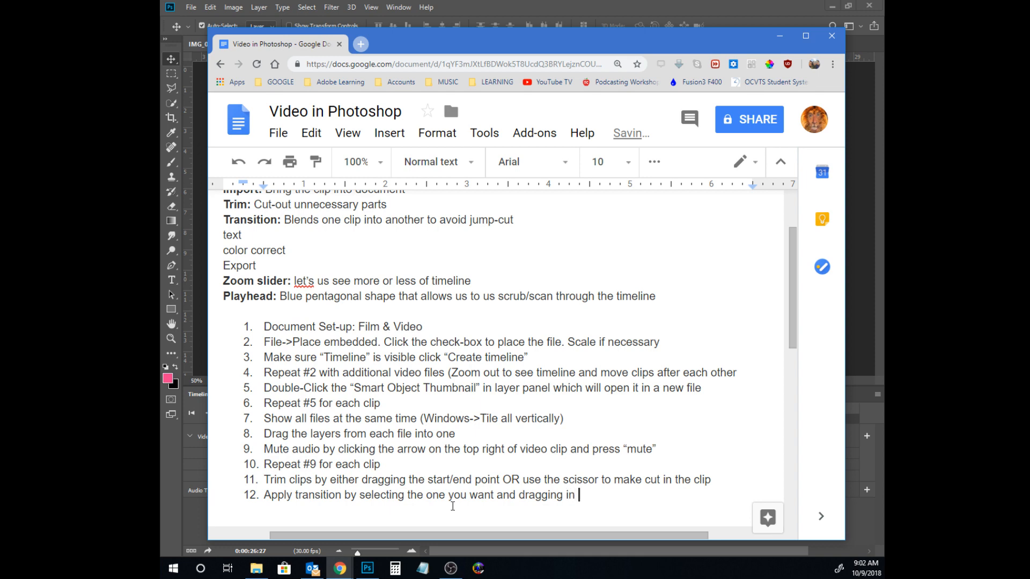
{"action": "type", "text": "between the clips"}
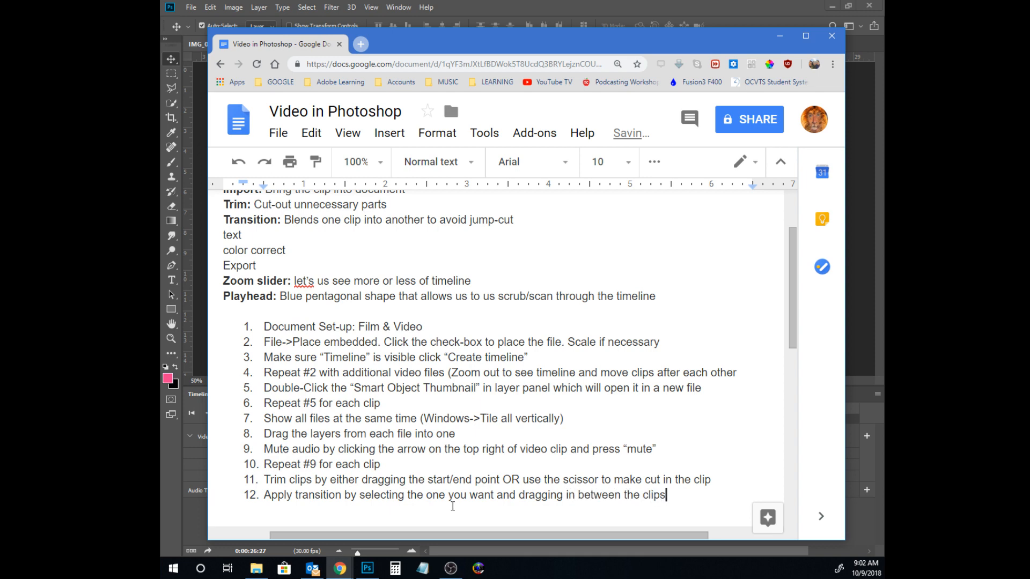
Step: Switch to Photoshop and move the timeline playhead back into the first clip, to 0:00:03:08
{"action": "key", "text": "alt+Tab"}
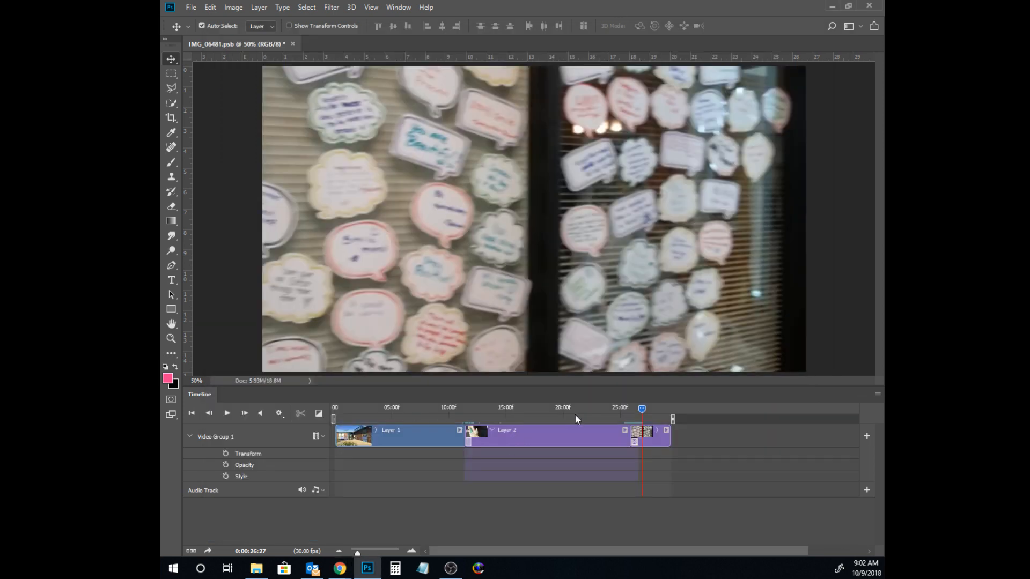
{"action": "left_click_drag", "start_coordinate": [644, 407], "coordinate": [616, 408]}
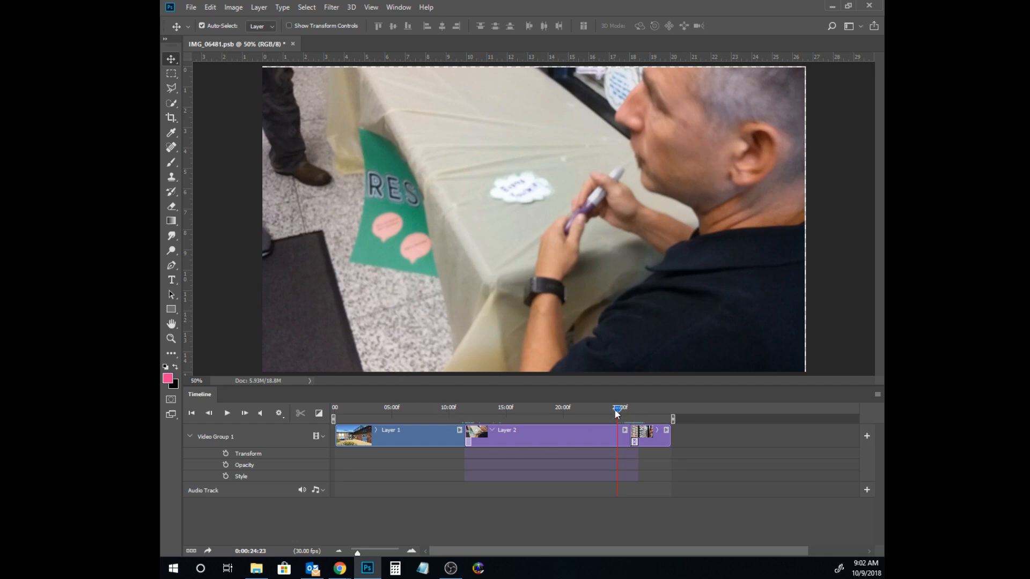
{"action": "left_click_drag", "start_coordinate": [616, 409], "coordinate": [372, 410]}
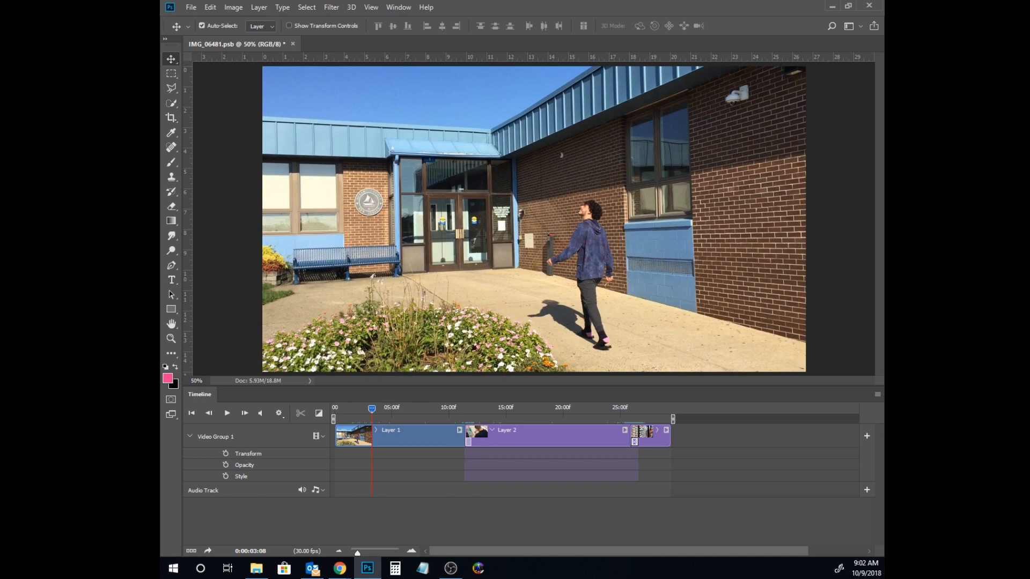
Step: Select the Layer 3 clip and add a Hue/Saturation adjustment layer above it
{"action": "left_click", "coordinate": [654, 441]}
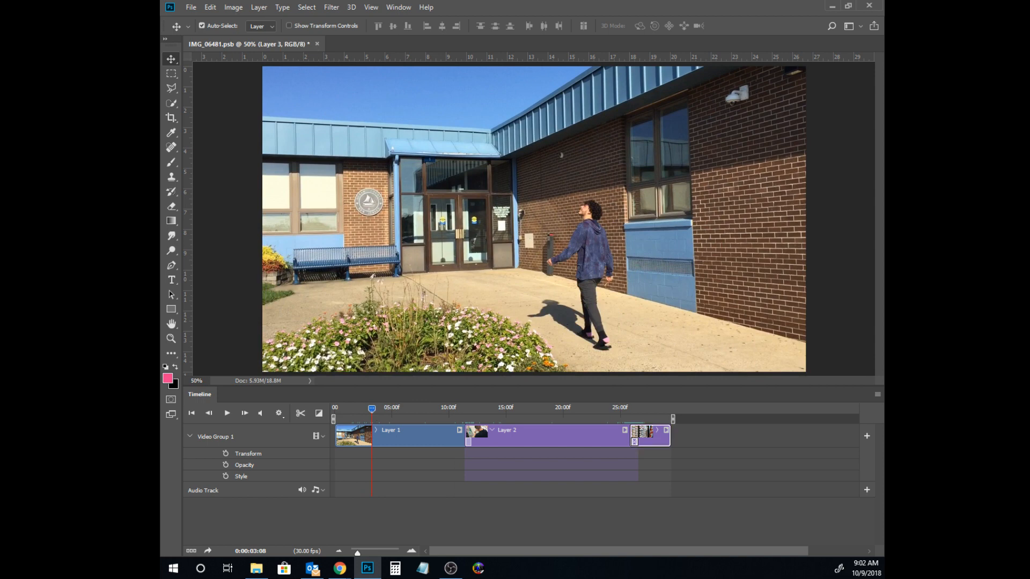
{"action": "left_click_drag", "start_coordinate": [160, 198], "coordinate": [694, 80]}
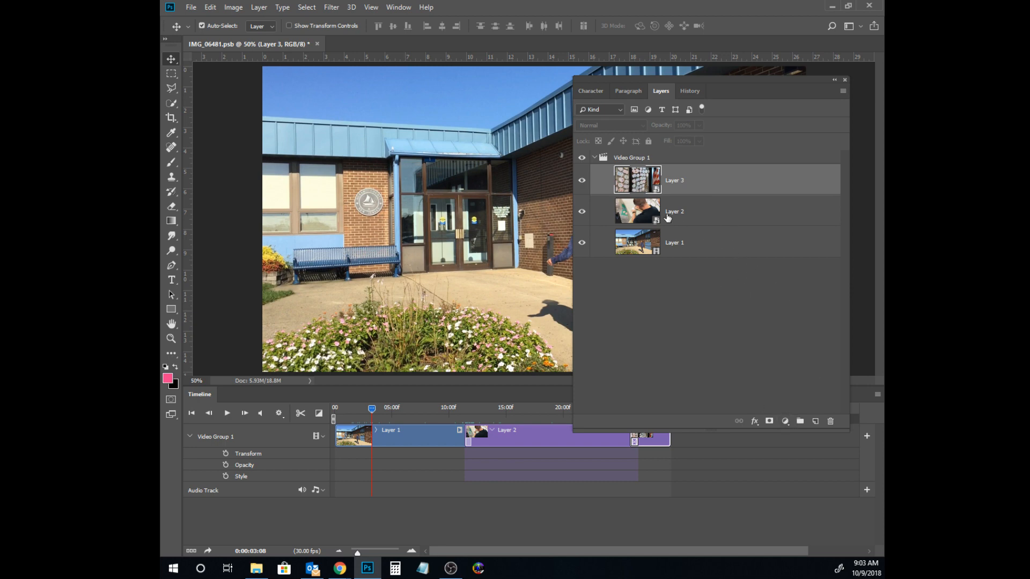
{"action": "left_click", "coordinate": [785, 421]}
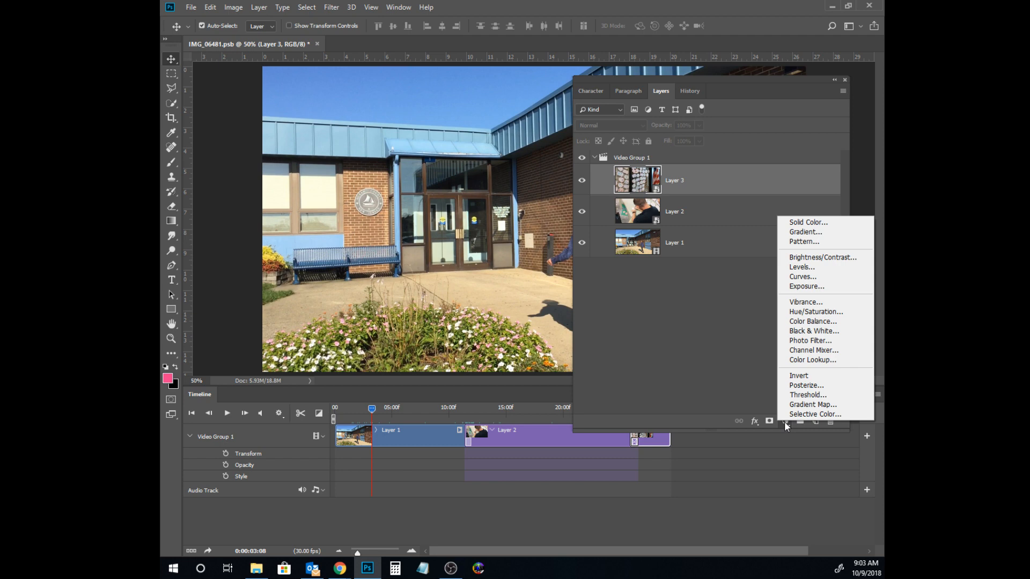
{"action": "left_click", "coordinate": [827, 312]}
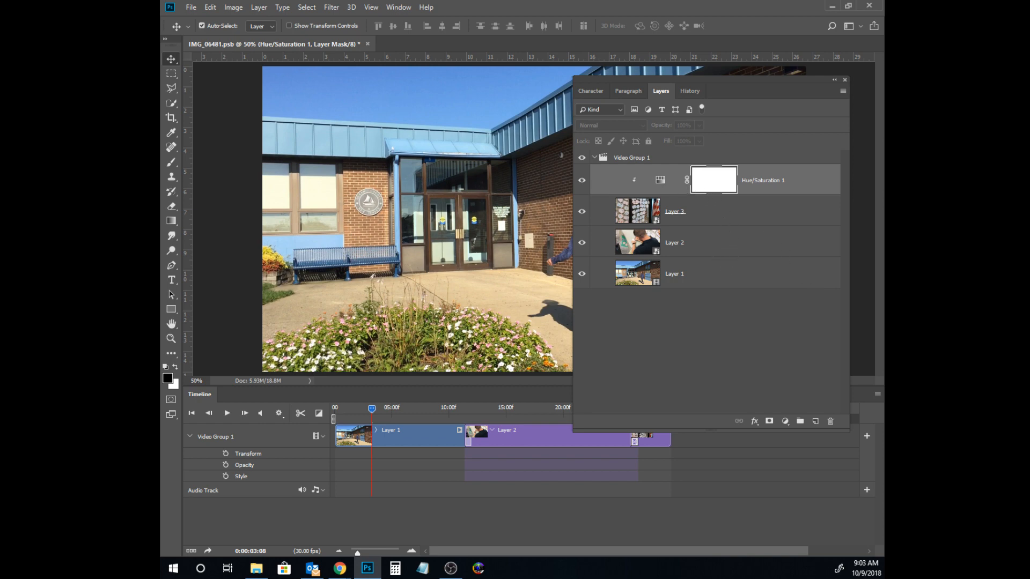
Step: Set the adjustment's hue to +125 and saturation to +3, and make it affect all layers below
{"action": "left_click_drag", "start_coordinate": [161, 274], "coordinate": [759, 232]}
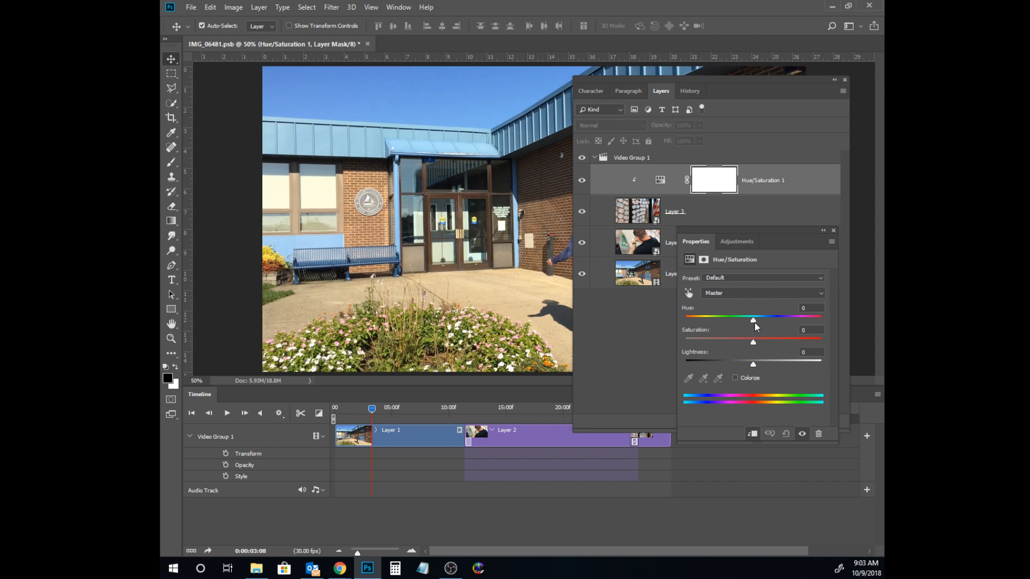
{"action": "left_click_drag", "start_coordinate": [755, 320], "coordinate": [805, 318]}
{"action": "mouse_move", "coordinate": [754, 342]}
{"action": "left_mouse_down"}
{"action": "mouse_move", "coordinate": [783, 343]}
{"action": "mouse_move", "coordinate": [744, 342]}
{"action": "mouse_move", "coordinate": [755, 341]}
{"action": "left_mouse_up"}
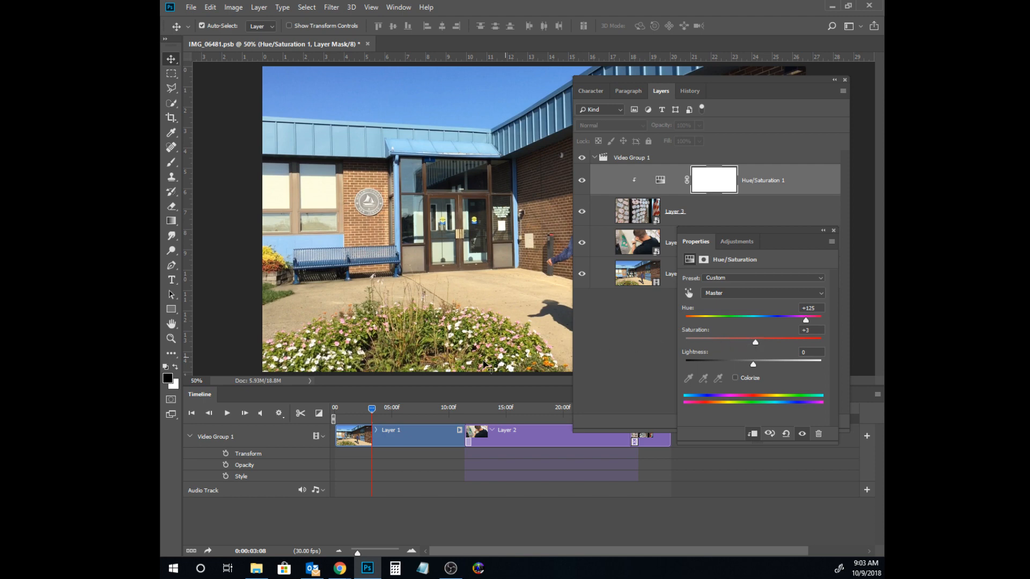
{"action": "left_click_drag", "start_coordinate": [373, 411], "coordinate": [402, 410]}
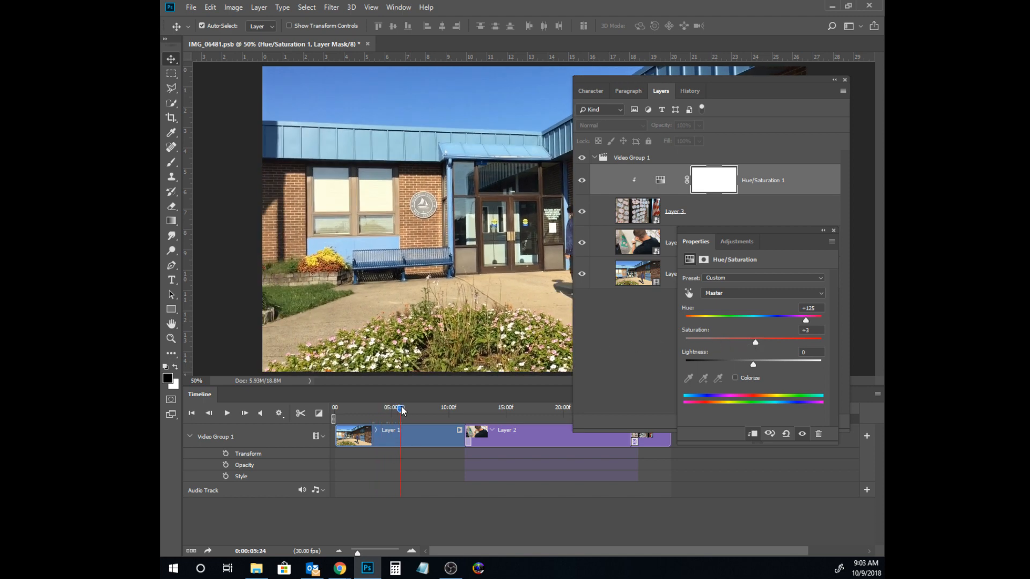
{"action": "left_click", "coordinate": [753, 434]}
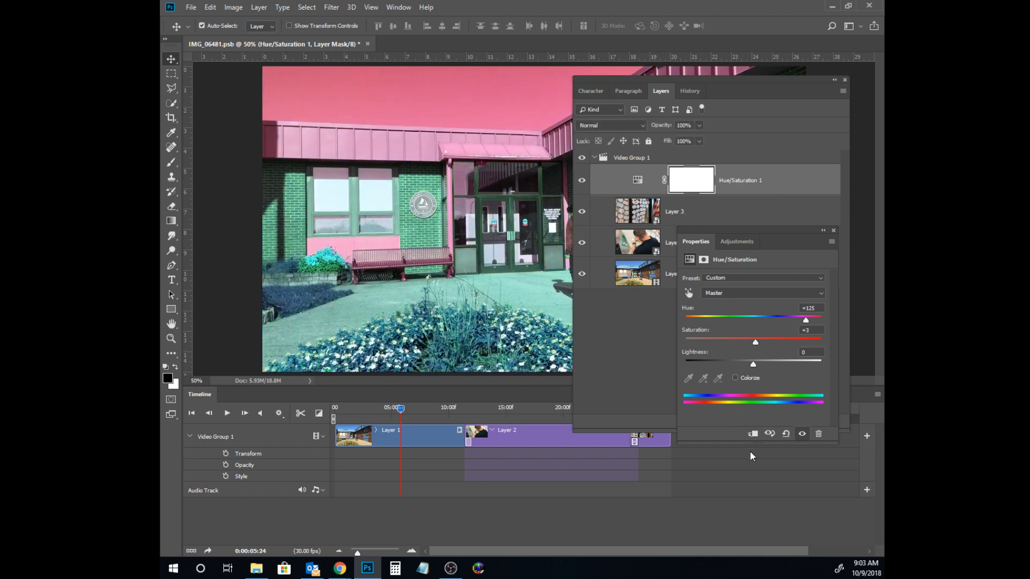
Step: Move the Layers panel off the canvas and redock the Timeline at a lower height while previewing the first clip
{"action": "left_click_drag", "start_coordinate": [706, 86], "coordinate": [728, 102]}
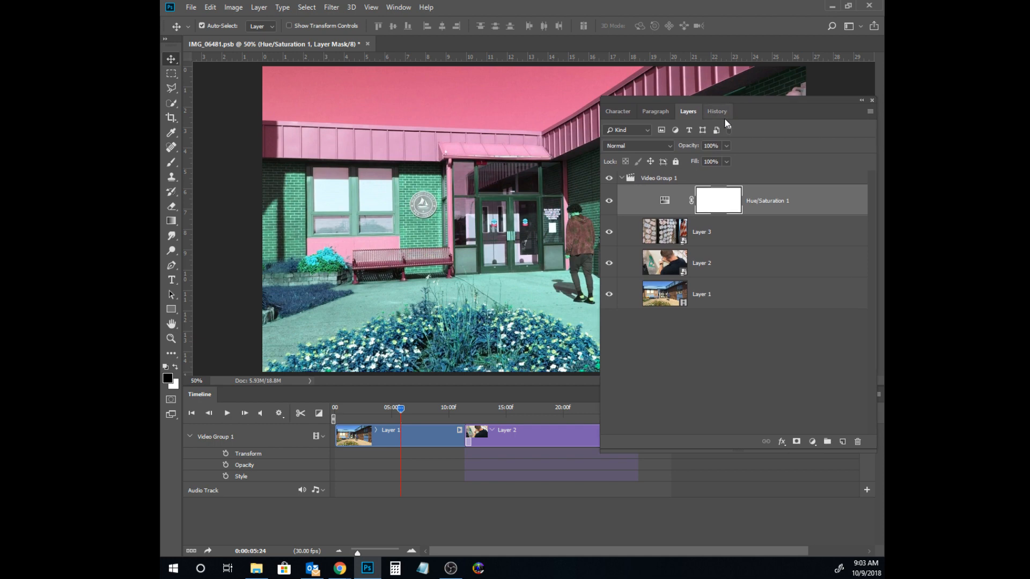
{"action": "left_click_drag", "start_coordinate": [401, 411], "coordinate": [362, 410]}
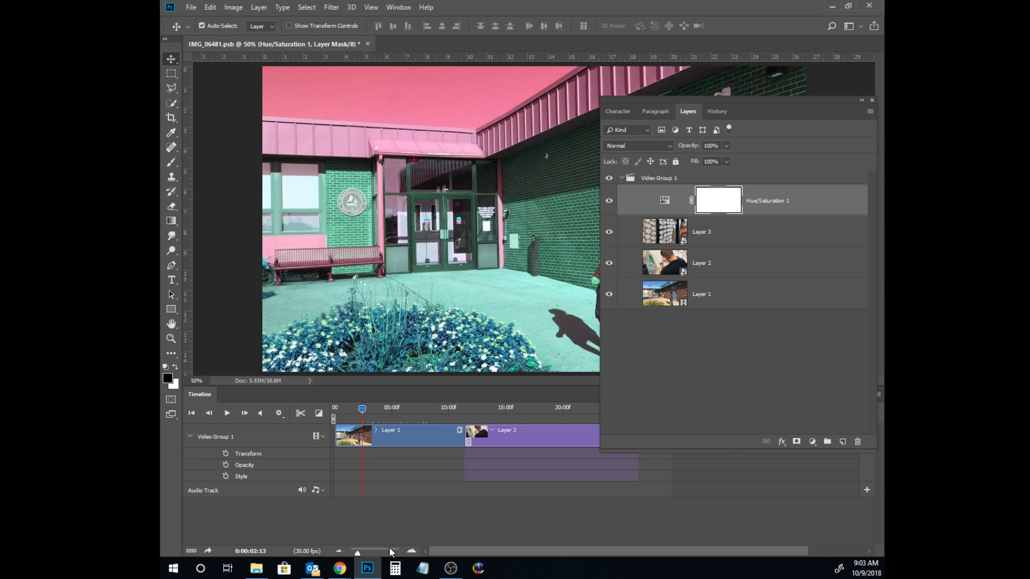
{"action": "left_click_drag", "start_coordinate": [463, 551], "coordinate": [520, 551]}
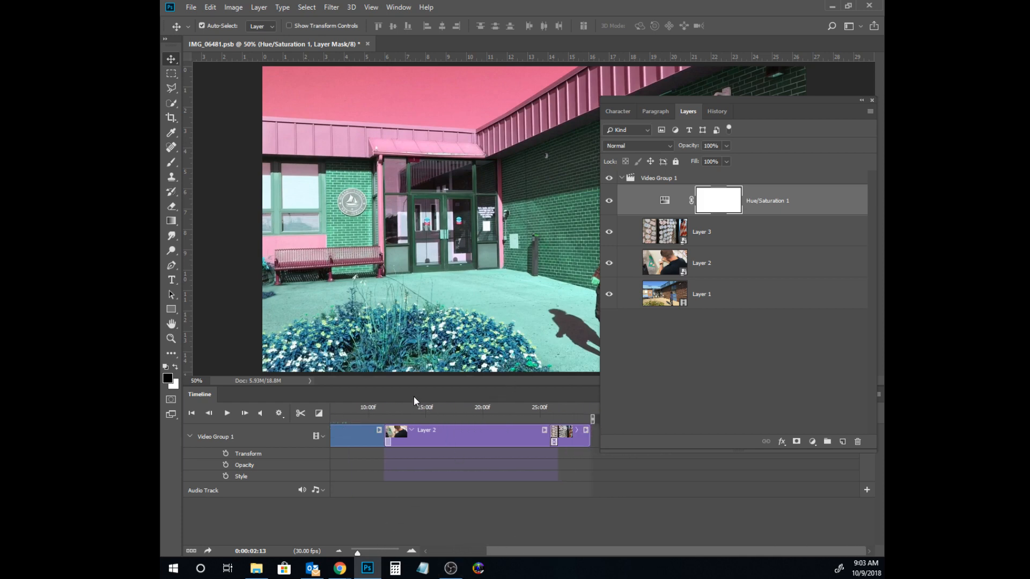
{"action": "left_click_drag", "start_coordinate": [414, 400], "coordinate": [430, 407]}
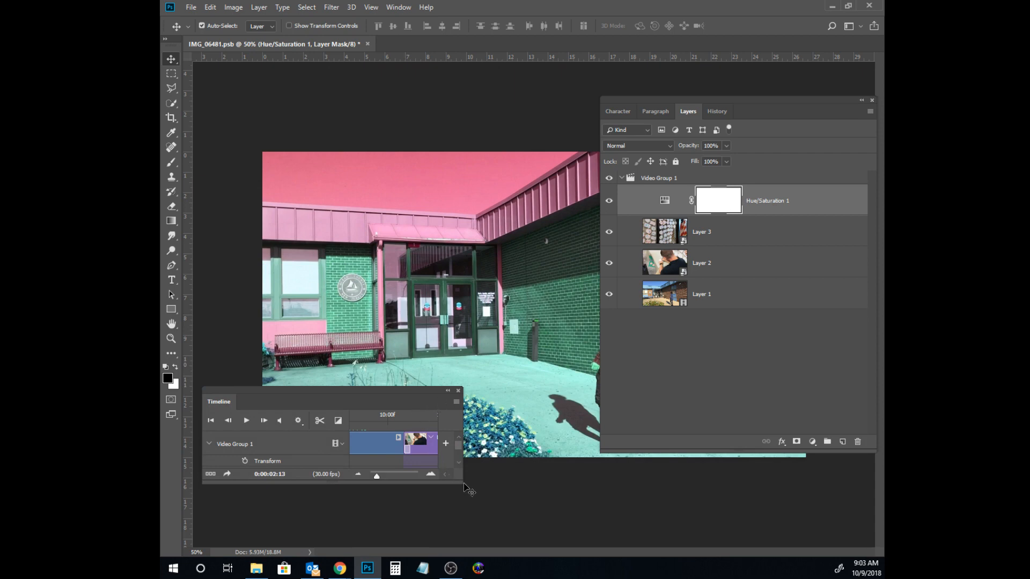
{"action": "left_click_drag", "start_coordinate": [423, 395], "coordinate": [460, 412]}
{"action": "left_click_drag", "start_coordinate": [304, 403], "coordinate": [310, 558]}
{"action": "key", "text": "space"}
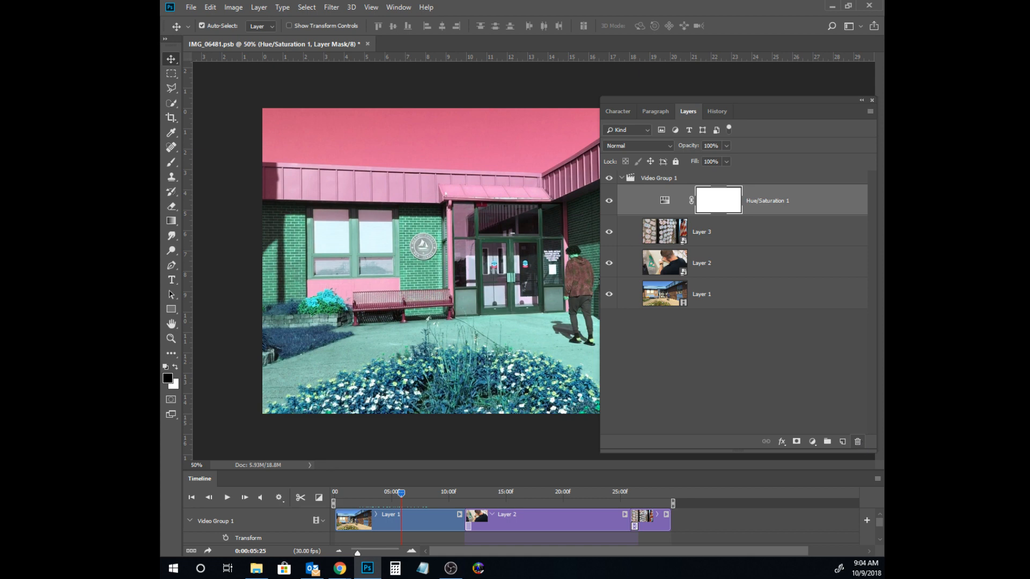
Step: Delete the Hue/Saturation adjustment layer together with its mask
{"action": "key", "text": "Return"}
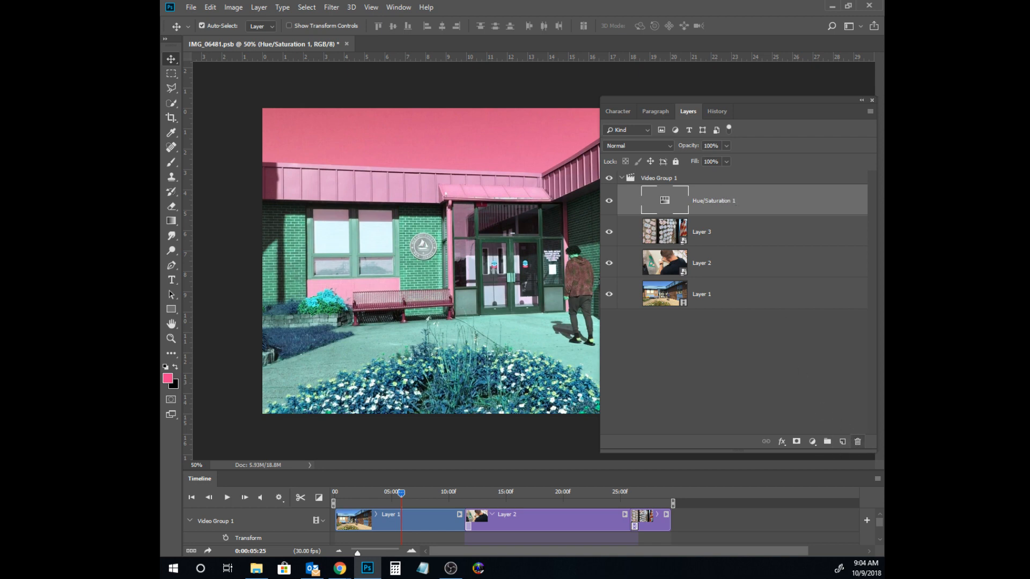
{"action": "key", "text": "Return"}
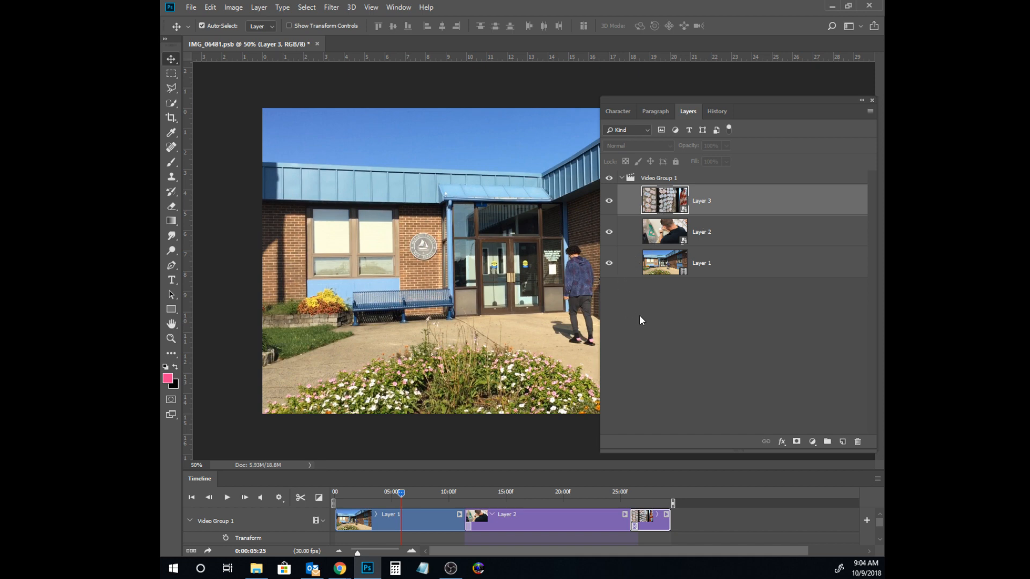
Step: Add a Hue/Saturation adjustment layer above Layer 3 with hue +72 and saturation +46, affecting all layers below
{"action": "left_click", "coordinate": [812, 443]}
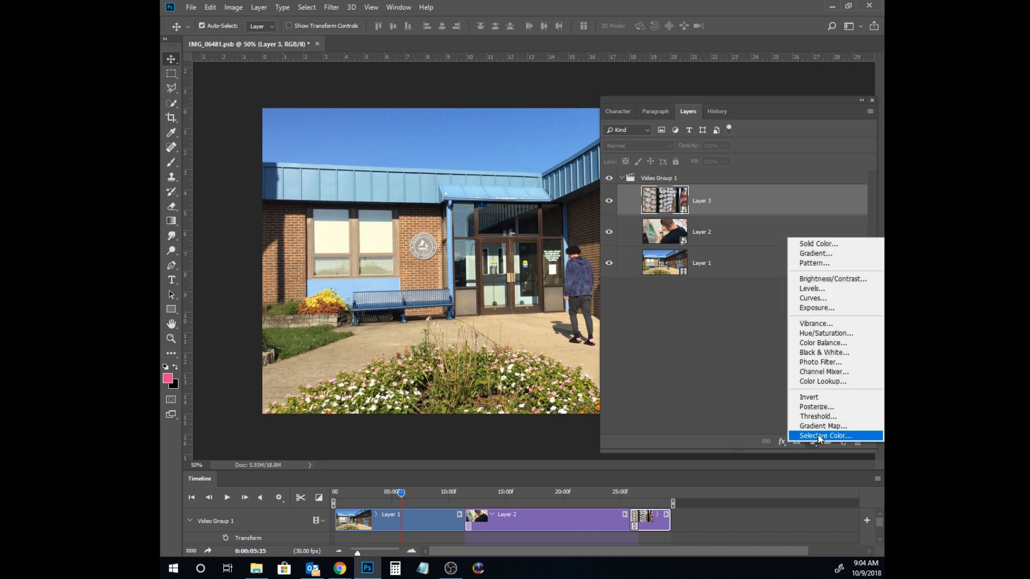
{"action": "left_click", "coordinate": [826, 334]}
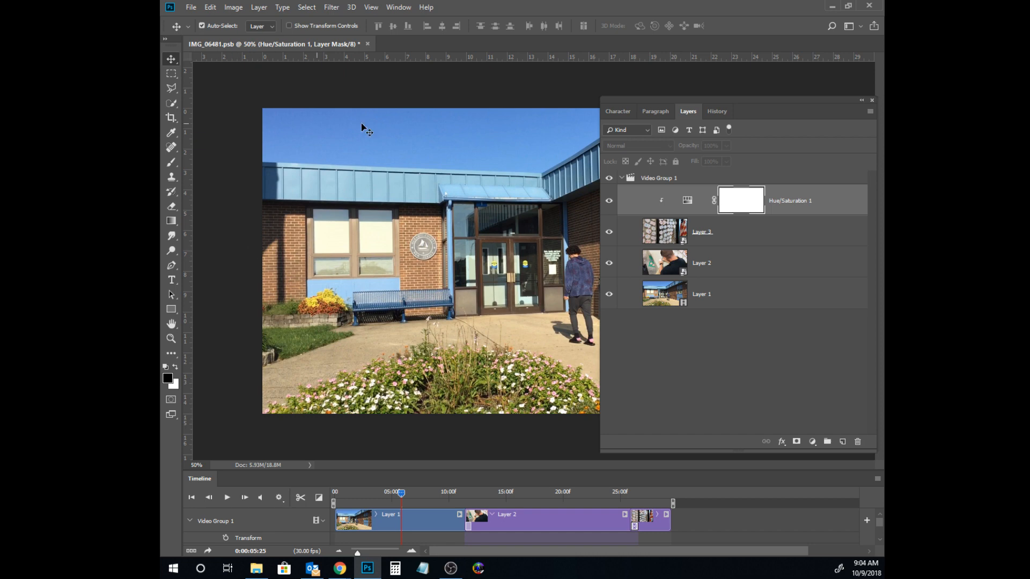
{"action": "left_click_drag", "start_coordinate": [713, 101], "coordinate": [300, 63]}
{"action": "left_click", "coordinate": [738, 242]}
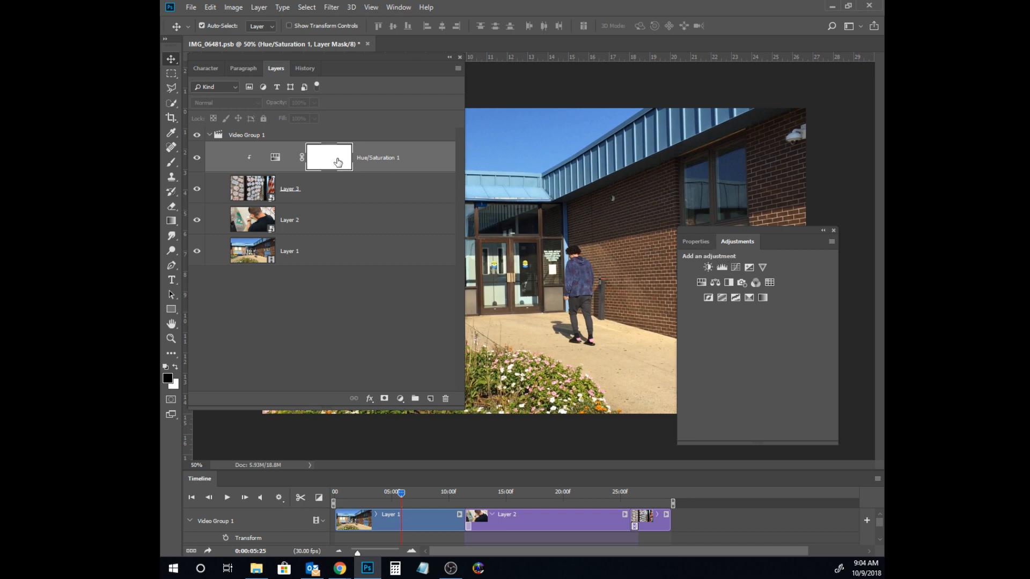
{"action": "left_click", "coordinate": [278, 161]}
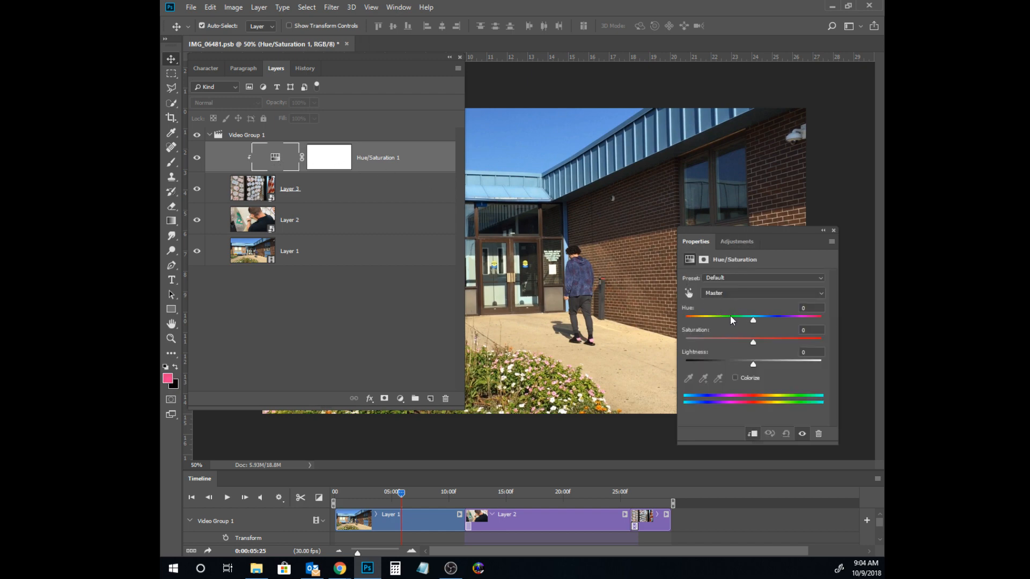
{"action": "left_click_drag", "start_coordinate": [752, 321], "coordinate": [784, 339]}
{"action": "left_click", "coordinate": [754, 435]}
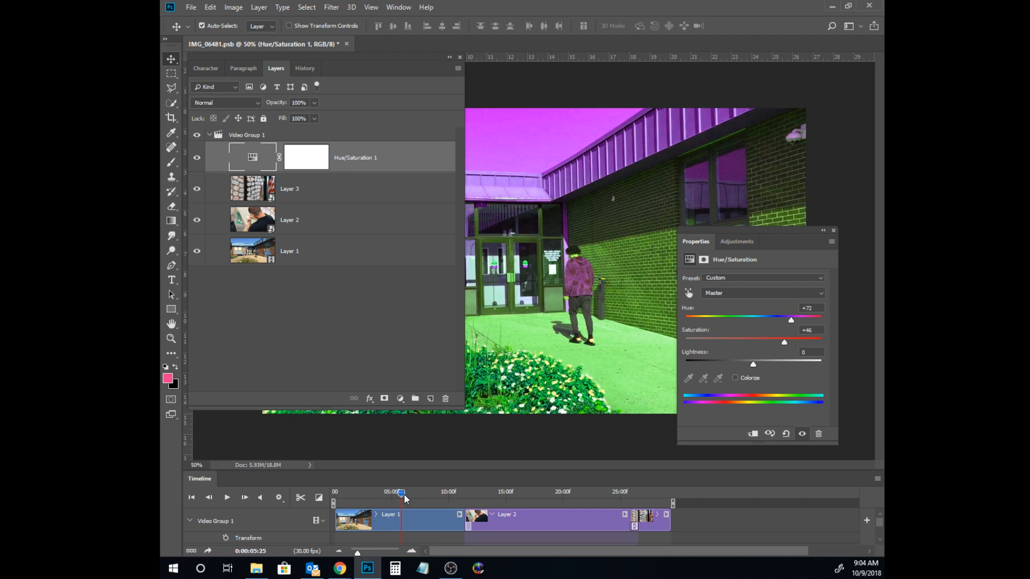
Step: Enlarge the Timeline and enable Style animation on the Layer 2 clip with a keyframe at 0:00:15:03
{"action": "left_click_drag", "start_coordinate": [406, 492], "coordinate": [490, 497]}
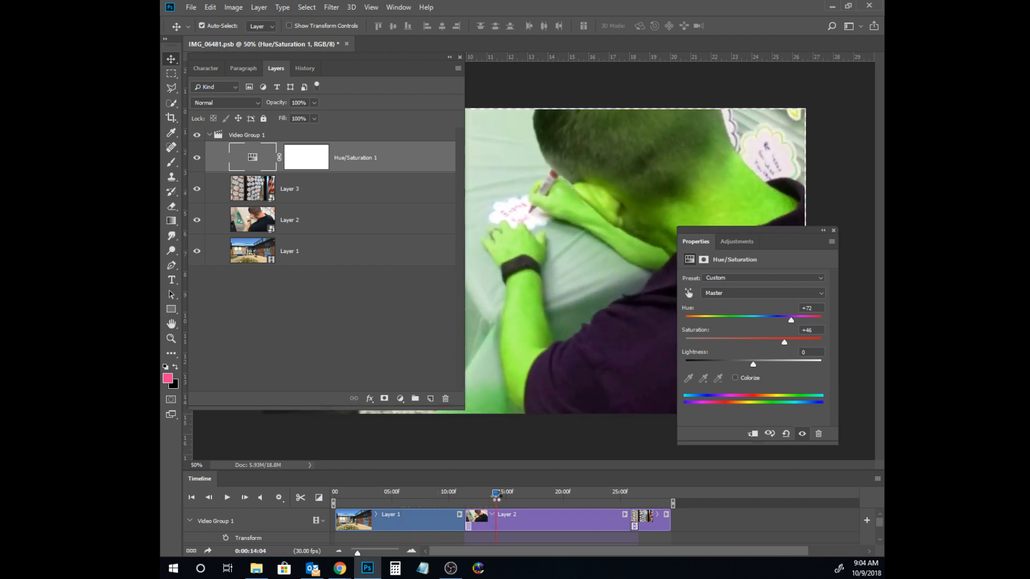
{"action": "left_click_drag", "start_coordinate": [495, 493], "coordinate": [487, 493]}
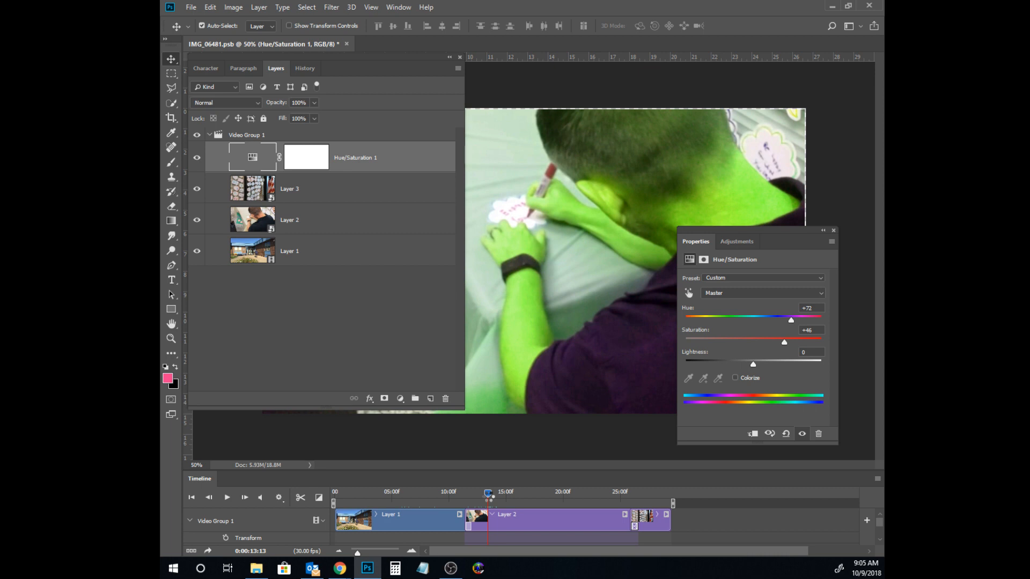
{"action": "mouse_move", "coordinate": [487, 493]}
{"action": "left_mouse_down"}
{"action": "mouse_move", "coordinate": [461, 493]}
{"action": "mouse_move", "coordinate": [507, 493]}
{"action": "left_mouse_up"}
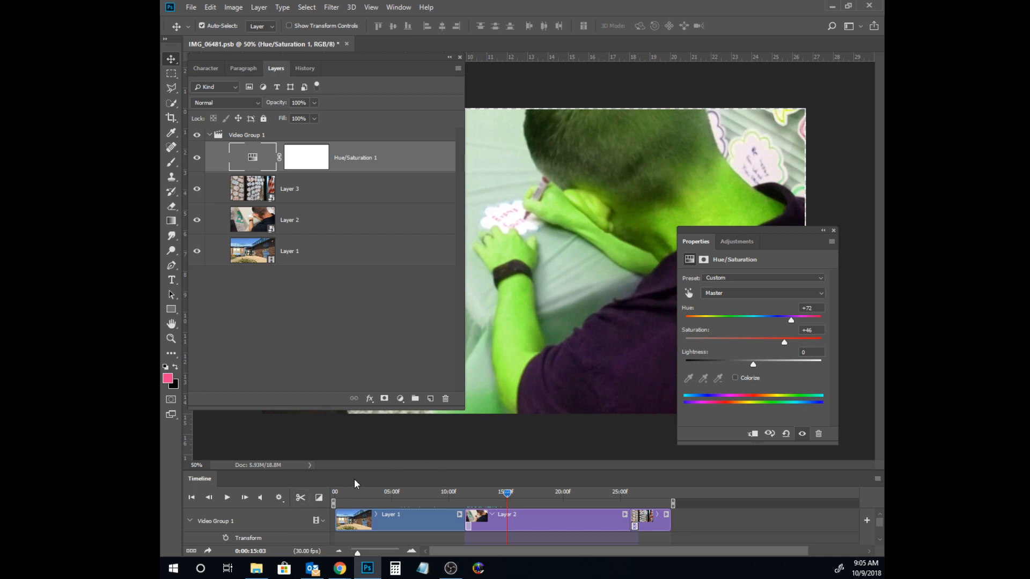
{"action": "left_click_drag", "start_coordinate": [399, 470], "coordinate": [401, 433]}
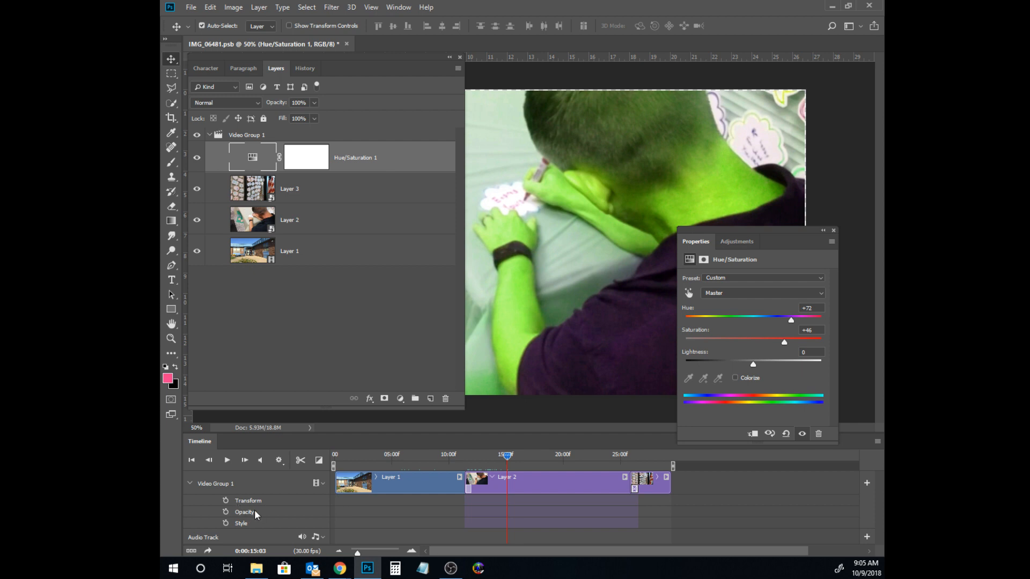
{"action": "left_click", "coordinate": [225, 522]}
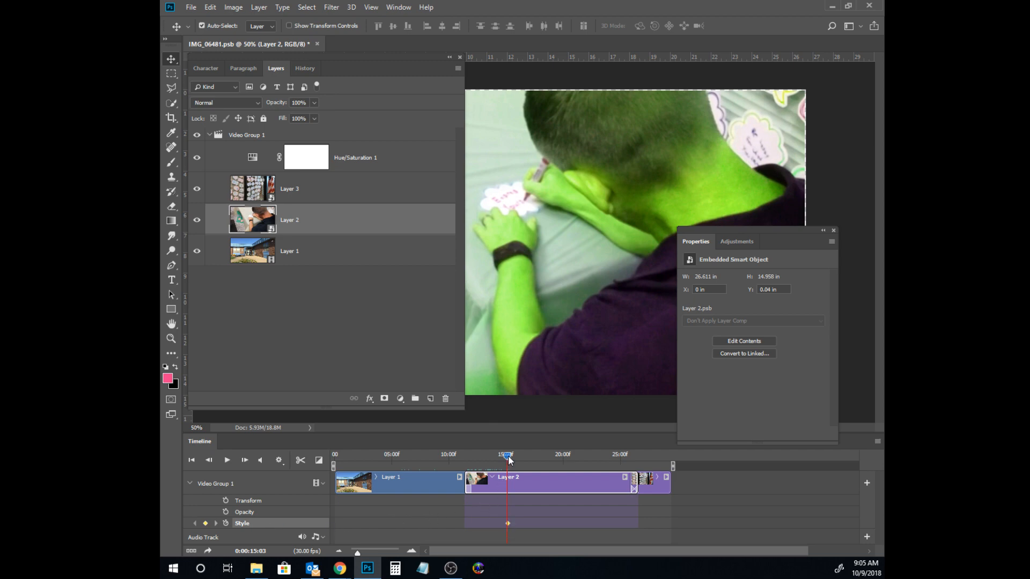
Step: Move the playhead to 0:00:04:17 and clip the Hue/Saturation adjustment to Layer 3 only
{"action": "left_click_drag", "start_coordinate": [508, 455], "coordinate": [386, 456]}
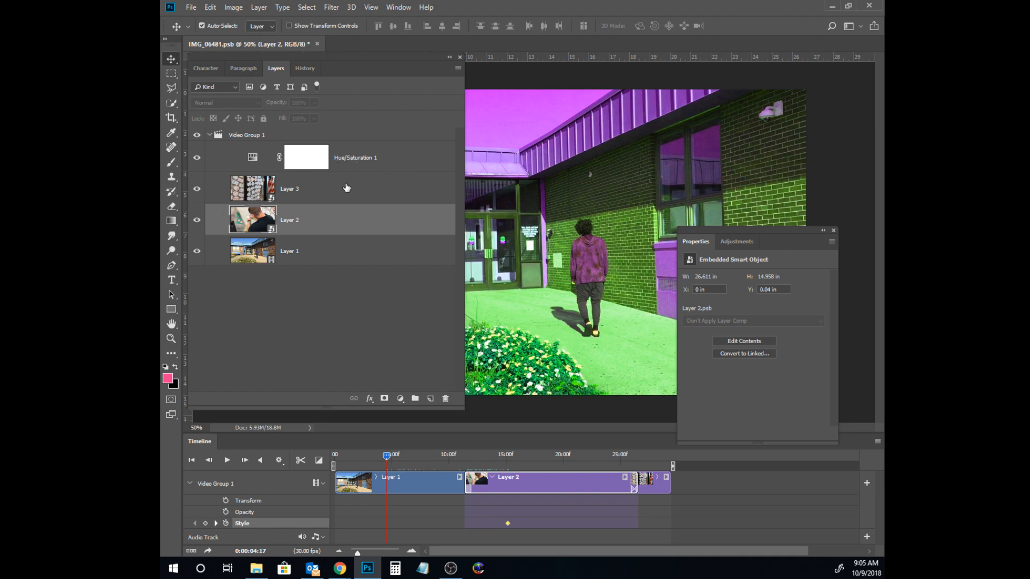
{"action": "left_click", "coordinate": [252, 157]}
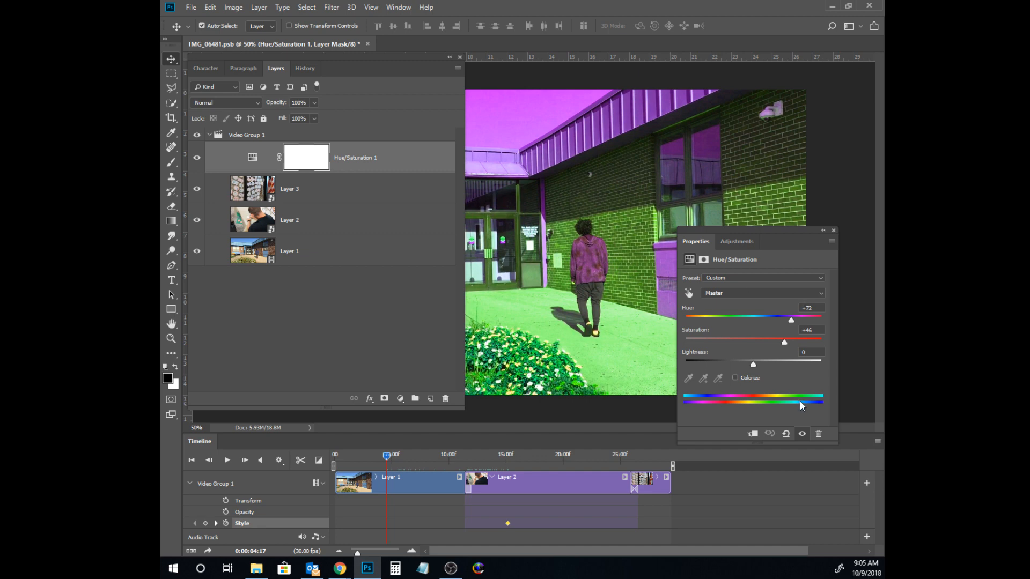
{"action": "left_click", "coordinate": [754, 435]}
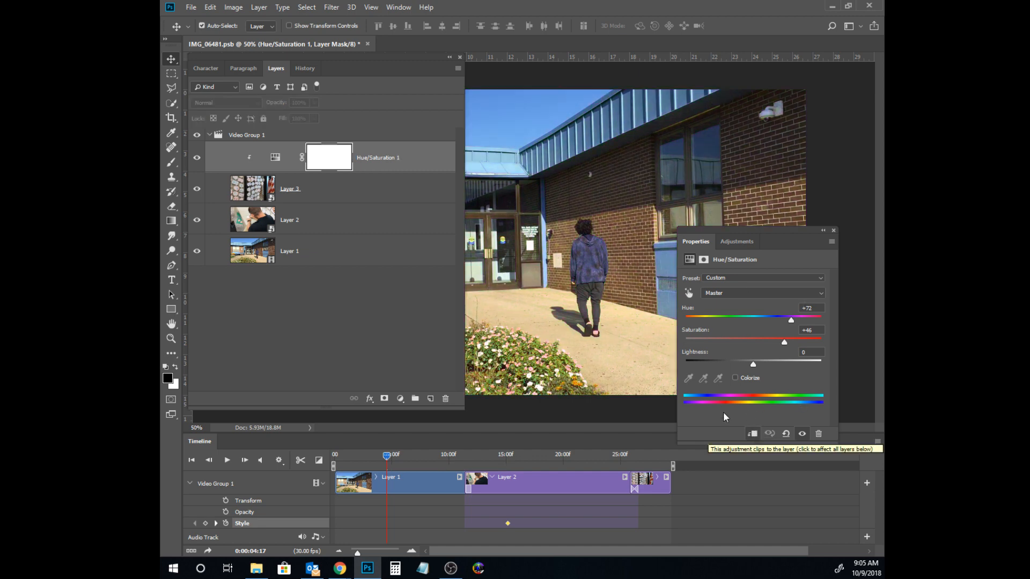
Step: Make the Hue/Saturation adjustment affect all layers below and add a Style keyframe on the Layer 2 clip at 0:00:04:17
{"action": "left_click", "coordinate": [751, 434]}
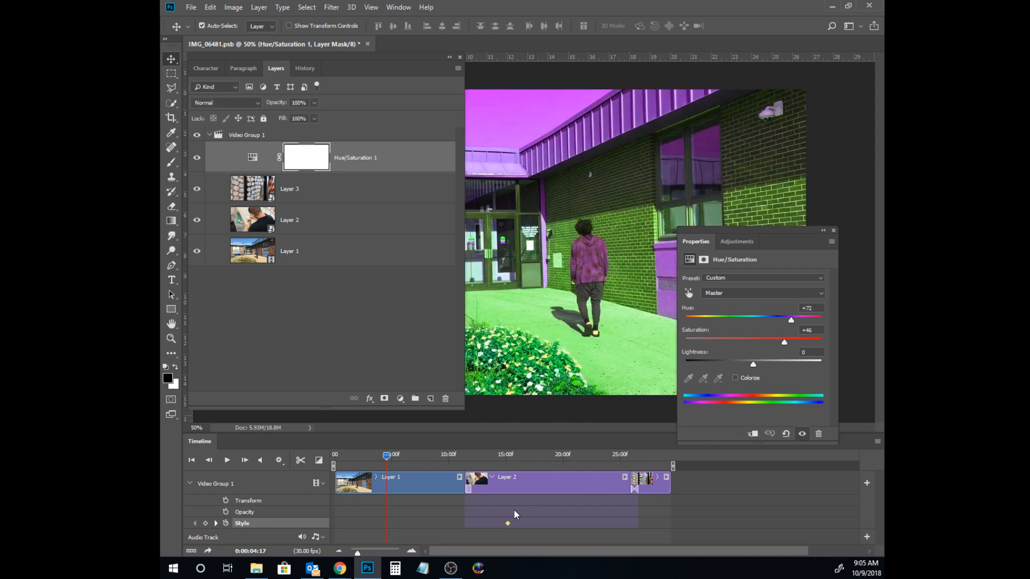
{"action": "left_click", "coordinate": [204, 522]}
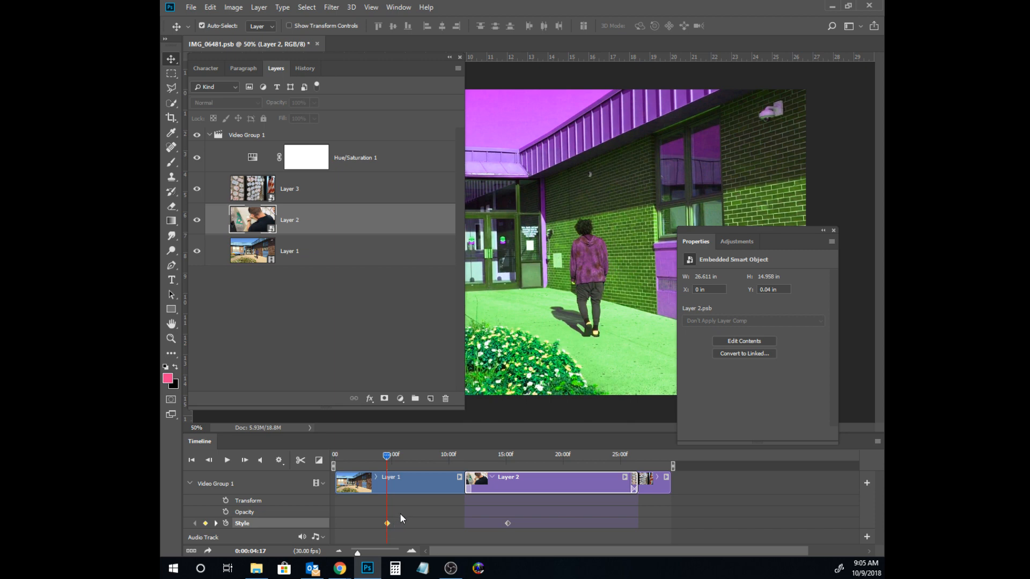
Step: Reset the Hue/Saturation adjustment's saturation and hue to 0
{"action": "left_click", "coordinate": [252, 158]}
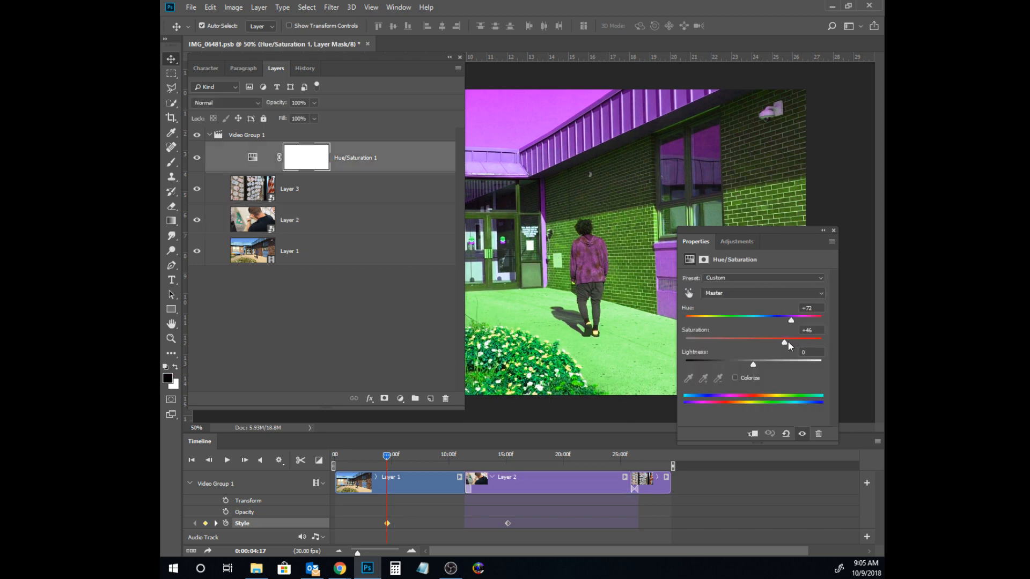
{"action": "left_click_drag", "start_coordinate": [787, 341], "coordinate": [752, 344]}
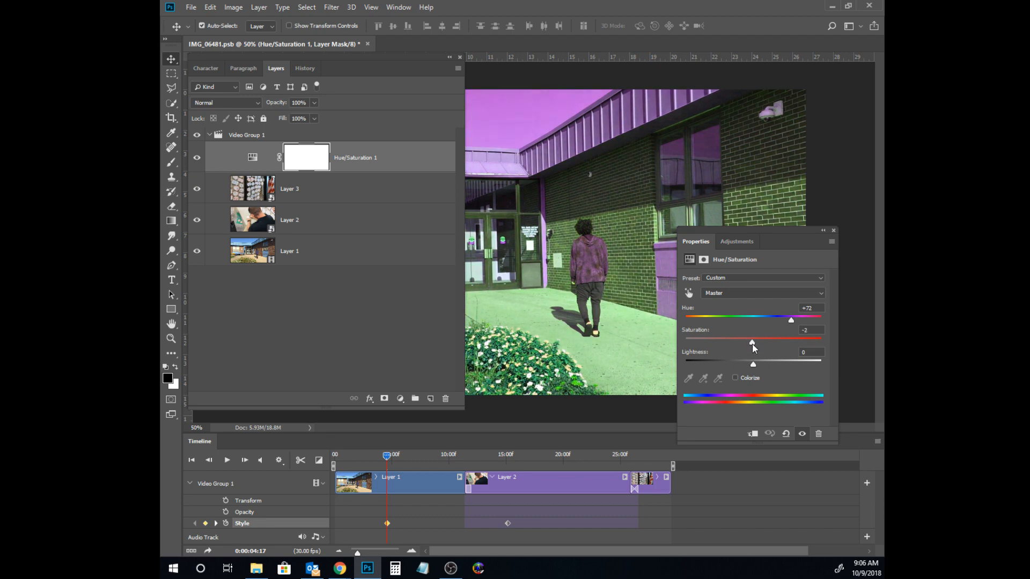
{"action": "left_click_drag", "start_coordinate": [755, 343], "coordinate": [753, 343]}
{"action": "left_click_drag", "start_coordinate": [792, 316], "coordinate": [751, 321]}
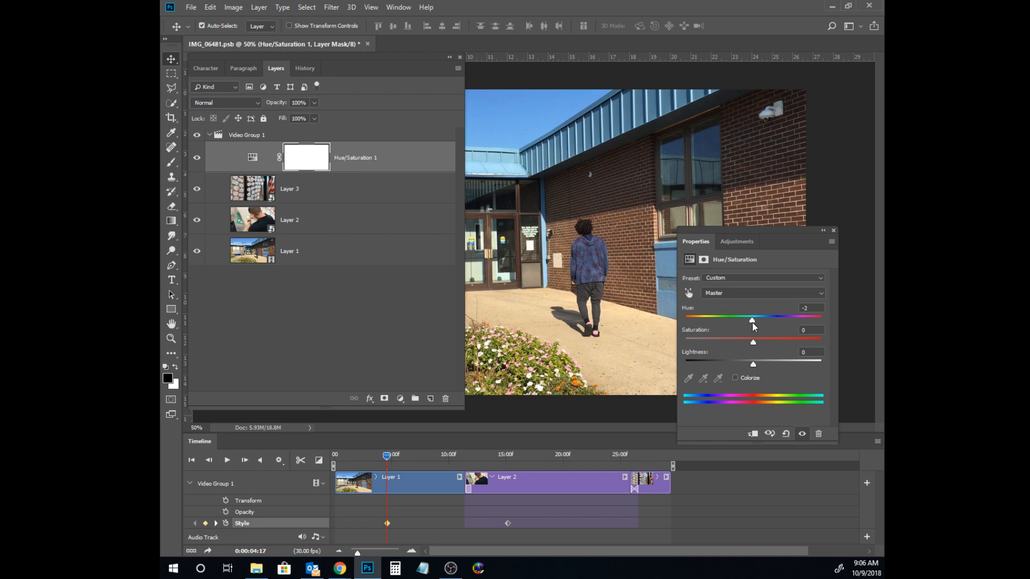
{"action": "left_click_drag", "start_coordinate": [752, 323], "coordinate": [753, 322]}
Step: Move the playhead to 0:00:12:22, delete the Hue/Saturation layer's mask, and clear the floating panels off the canvas
{"action": "left_click_drag", "start_coordinate": [384, 461], "coordinate": [480, 456]}
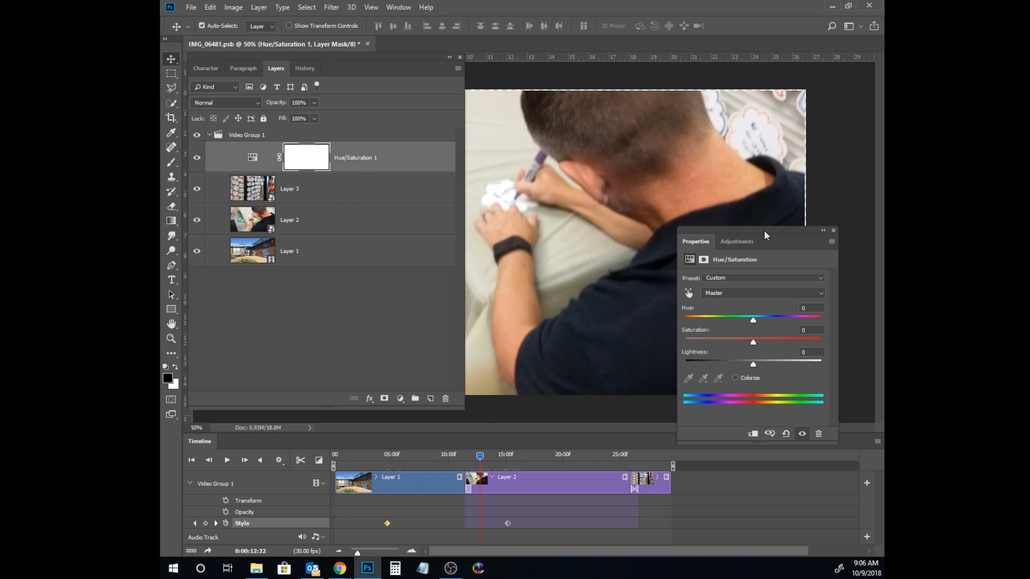
{"action": "left_click", "coordinate": [834, 230]}
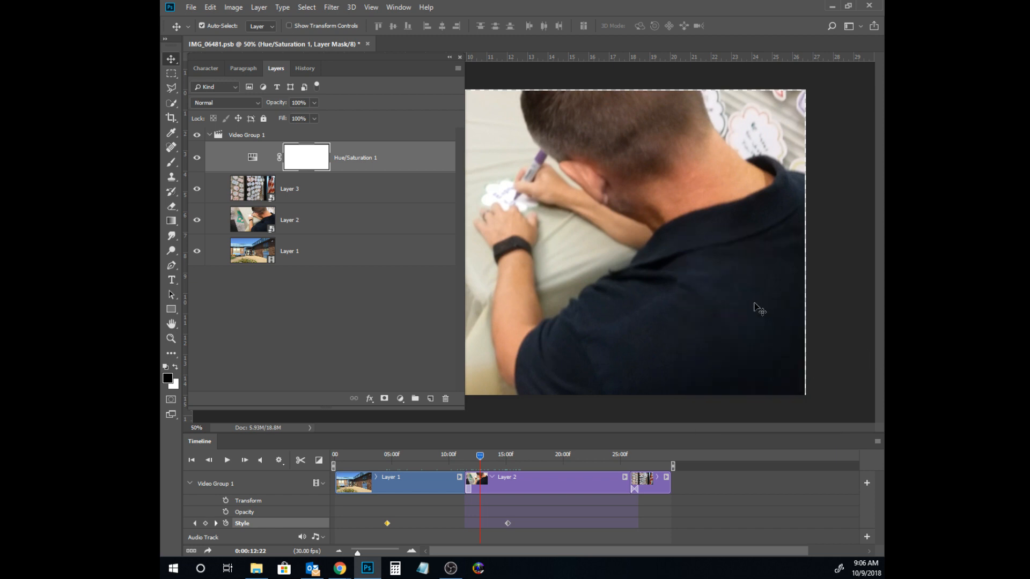
{"action": "left_click", "coordinate": [445, 399]}
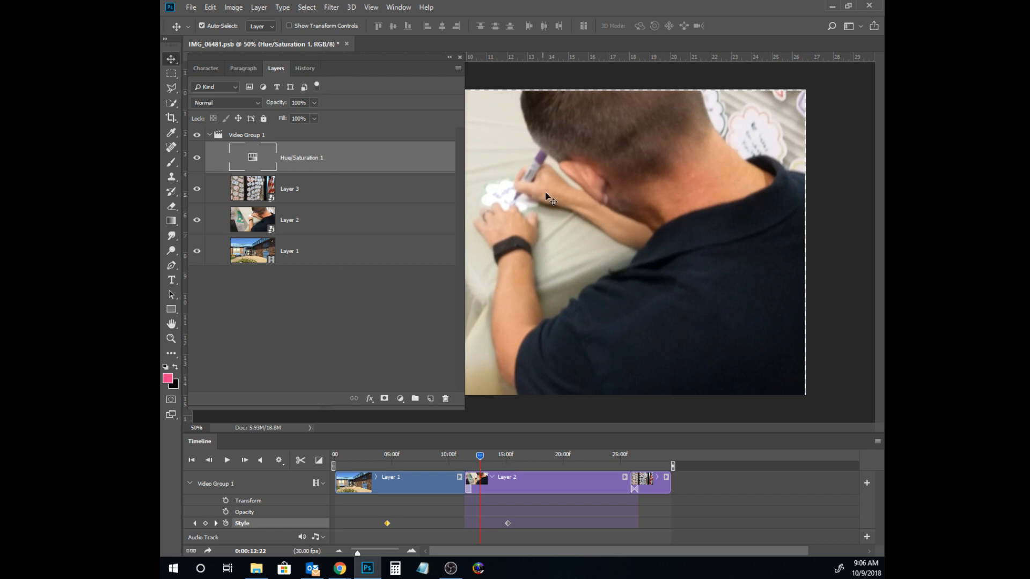
{"action": "left_click_drag", "start_coordinate": [389, 64], "coordinate": [65, 121]}
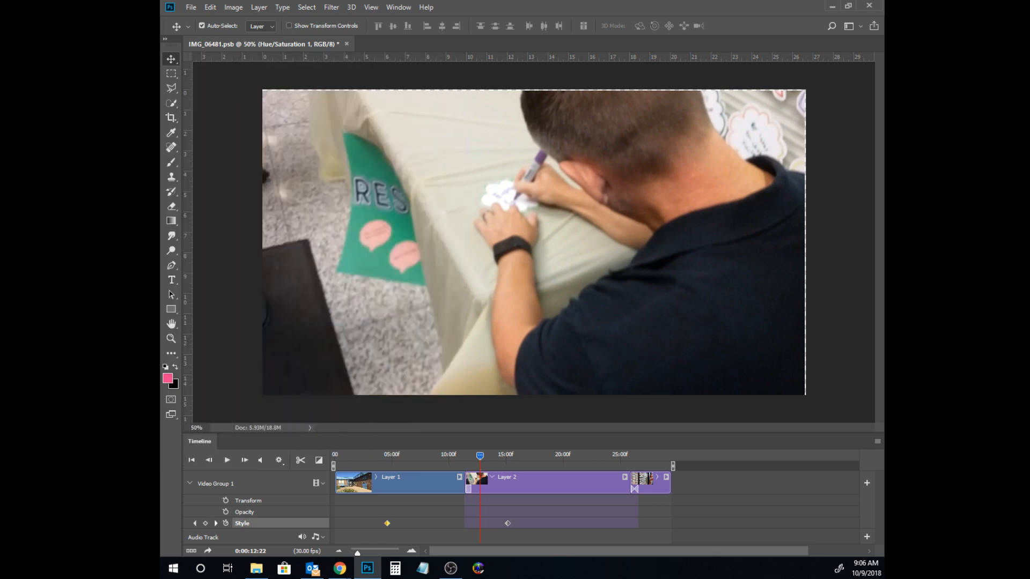
Step: Scrub through the Layer 2 clip to 0:00:16:18 to examine its footage
{"action": "left_click", "coordinate": [650, 484]}
{"action": "left_click", "coordinate": [419, 455]}
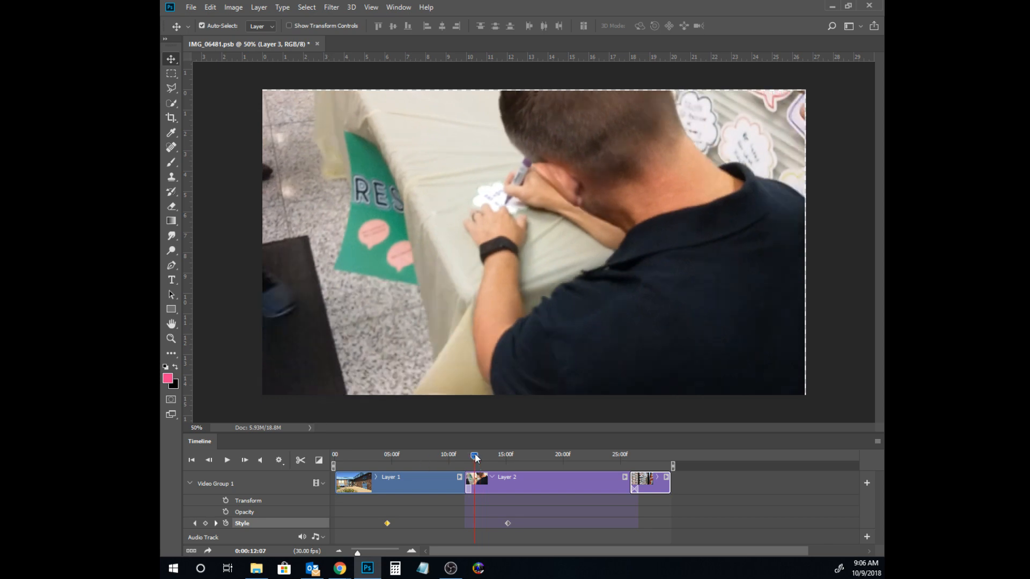
{"action": "left_click_drag", "start_coordinate": [441, 455], "coordinate": [524, 468]}
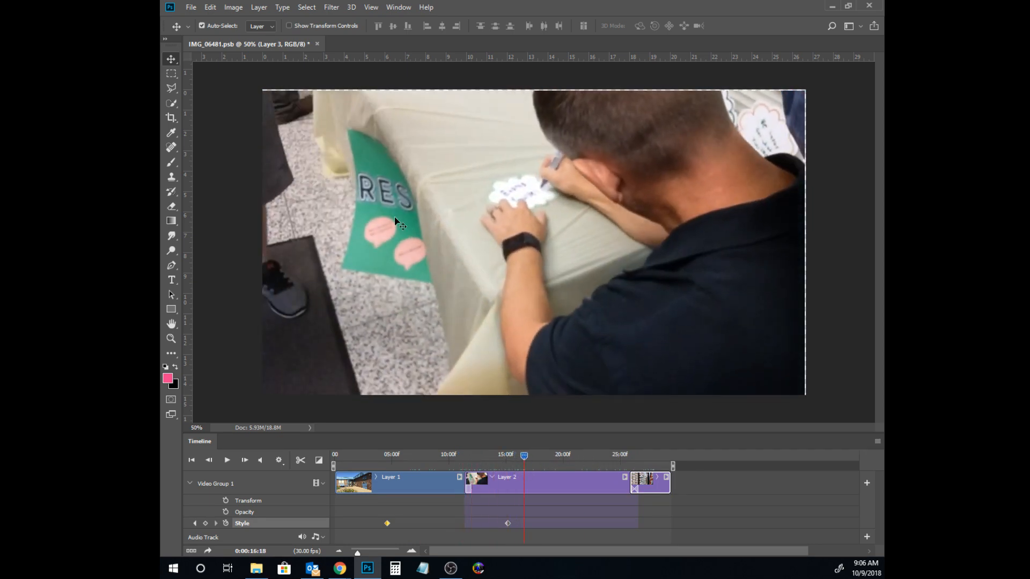
{"action": "left_click_drag", "start_coordinate": [403, 222], "coordinate": [403, 220]}
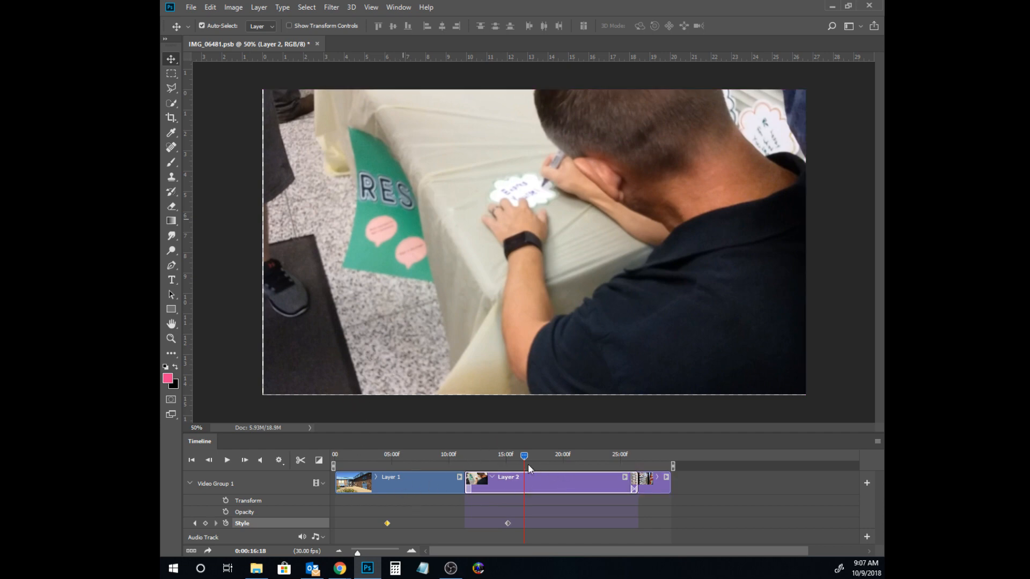
Step: Apply a 1 s Cross Fade between the Layer 1 and Layer 2 clips, then shorten the transition on the timeline
{"action": "left_click_drag", "start_coordinate": [519, 453], "coordinate": [462, 455]}
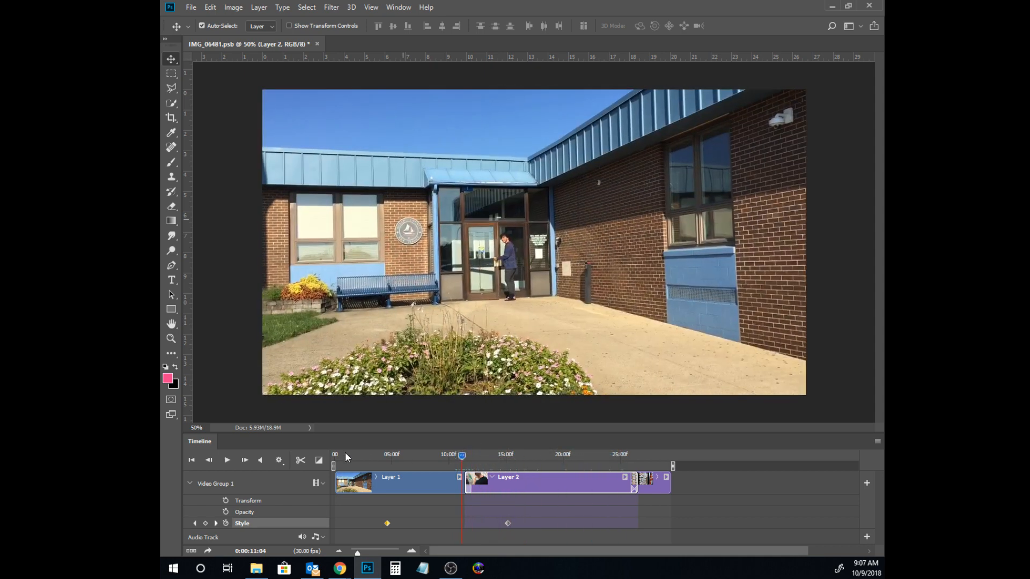
{"action": "left_click", "coordinate": [319, 461]}
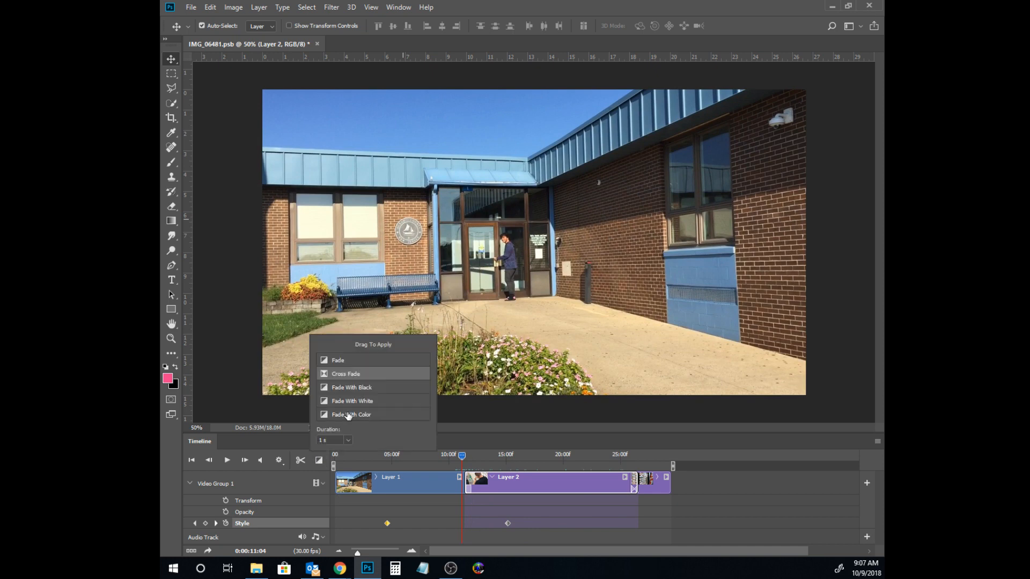
{"action": "left_click_drag", "start_coordinate": [335, 374], "coordinate": [469, 488]}
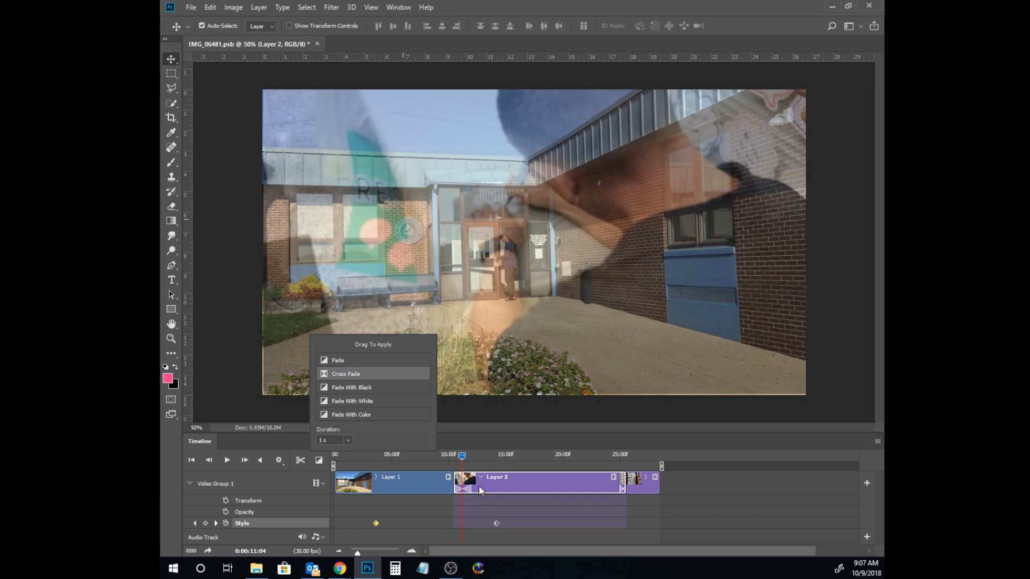
{"action": "left_click", "coordinate": [466, 488]}
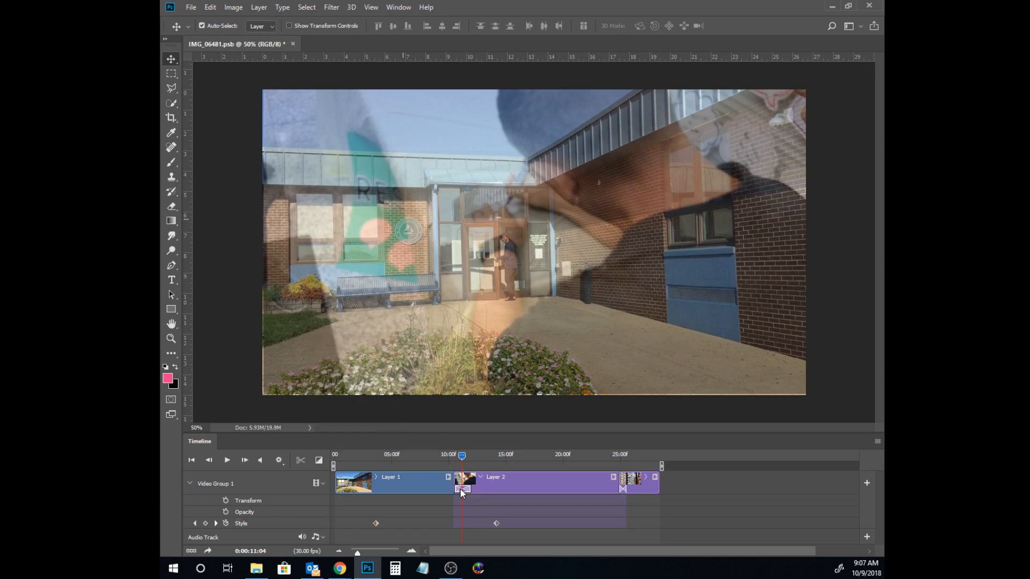
{"action": "left_click_drag", "start_coordinate": [468, 489], "coordinate": [566, 456]}
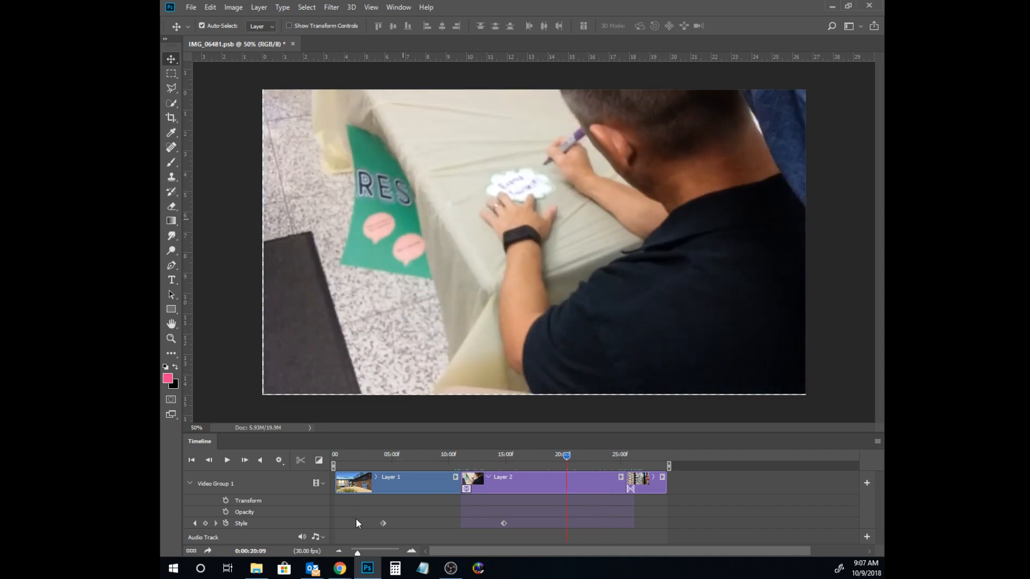
Step: Return the playhead to 0:00:00:00 and create a wide text box in the frame's upper part reading "THought Bubbles"
{"action": "mouse_move", "coordinate": [346, 573]}
{"action": "left_click_drag", "start_coordinate": [568, 458], "coordinate": [334, 457]}
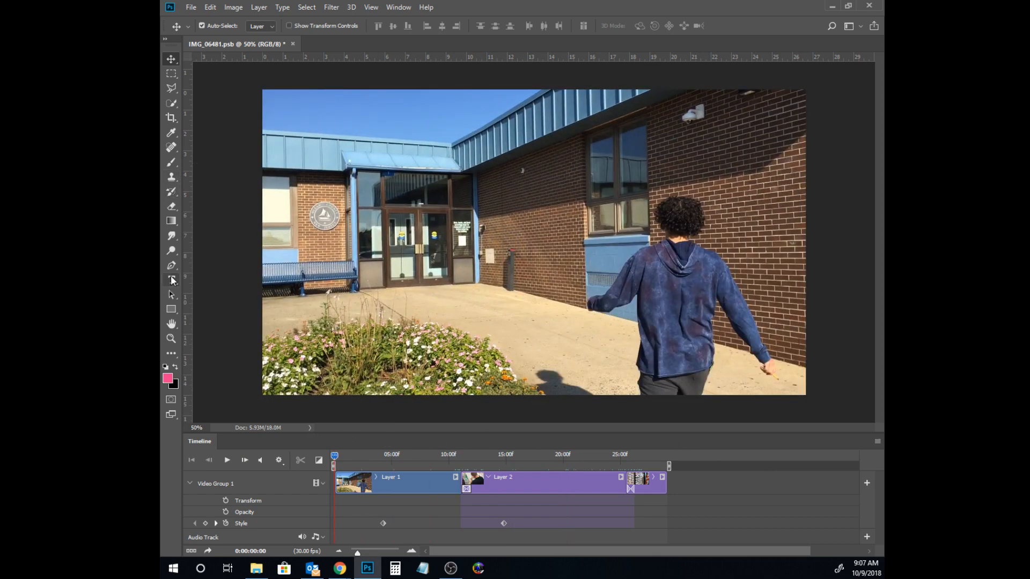
{"action": "left_click", "coordinate": [171, 279]}
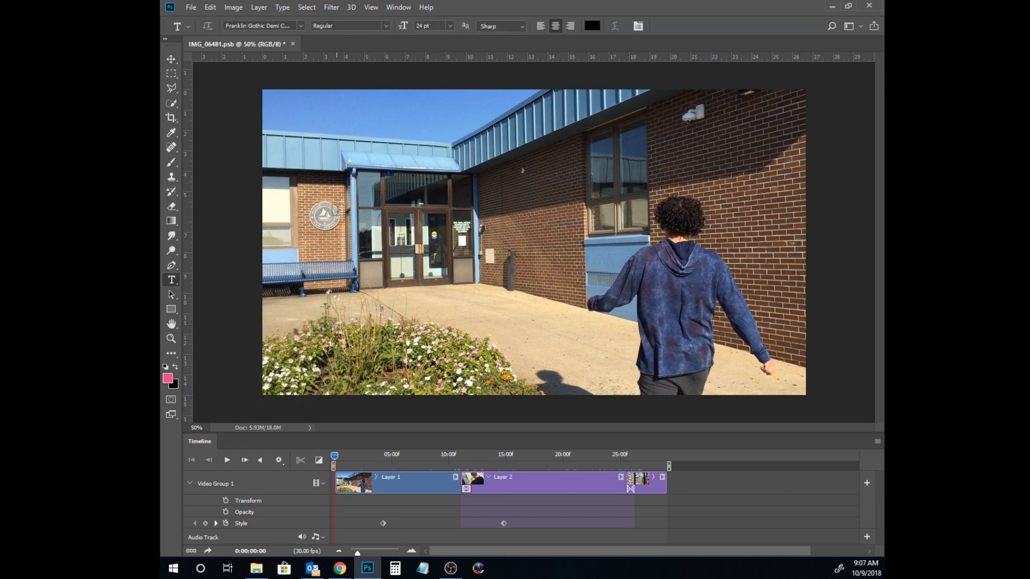
{"action": "left_click_drag", "start_coordinate": [320, 170], "coordinate": [606, 219]}
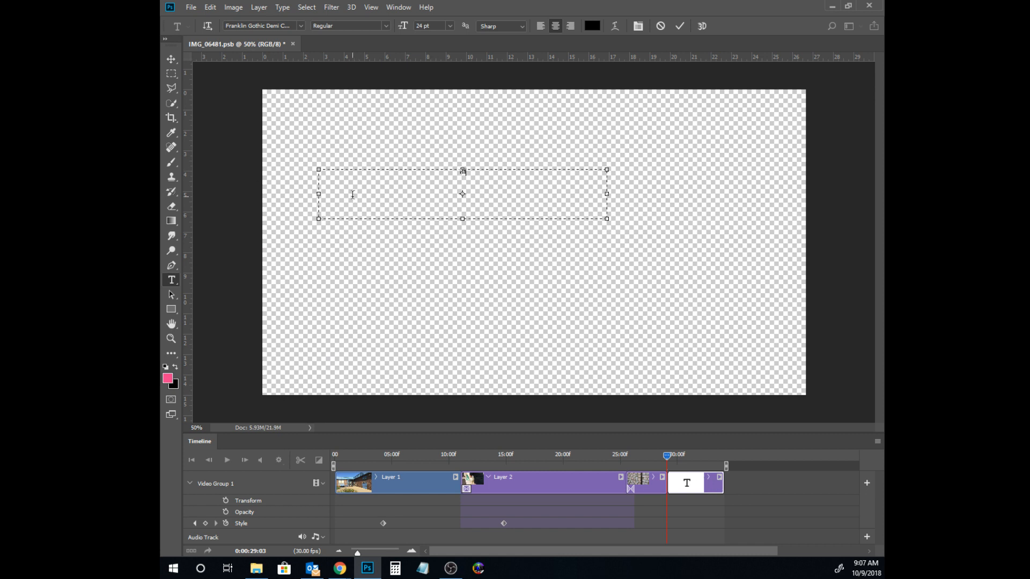
{"action": "type", "text": "THought Bubbles"}
Step: Set the title text to 72 pt and correct its wording to "Thought Bubbles"
{"action": "left_click_drag", "start_coordinate": [486, 172], "coordinate": [427, 170]}
{"action": "left_click", "coordinate": [449, 26]}
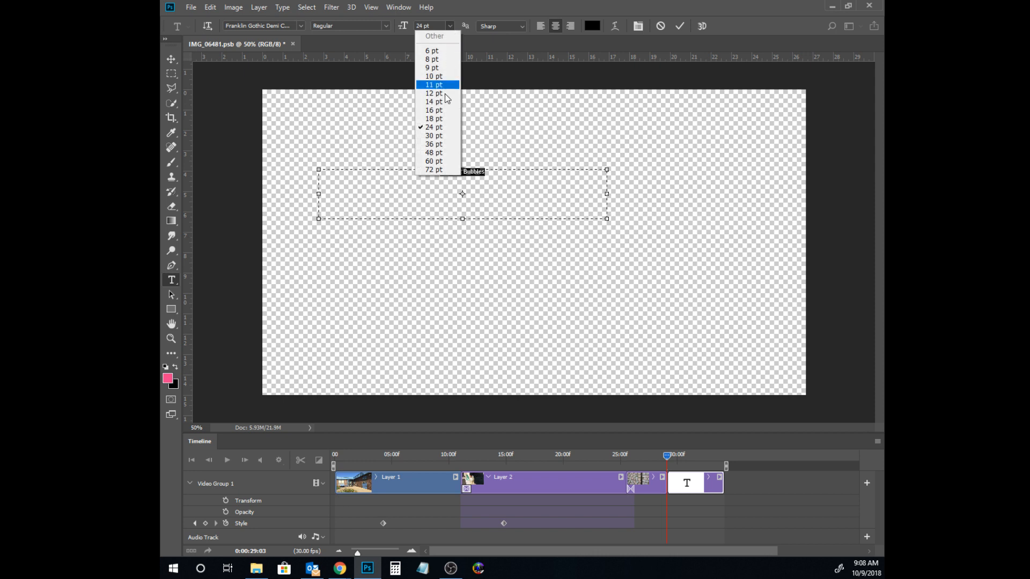
{"action": "left_click", "coordinate": [435, 169]}
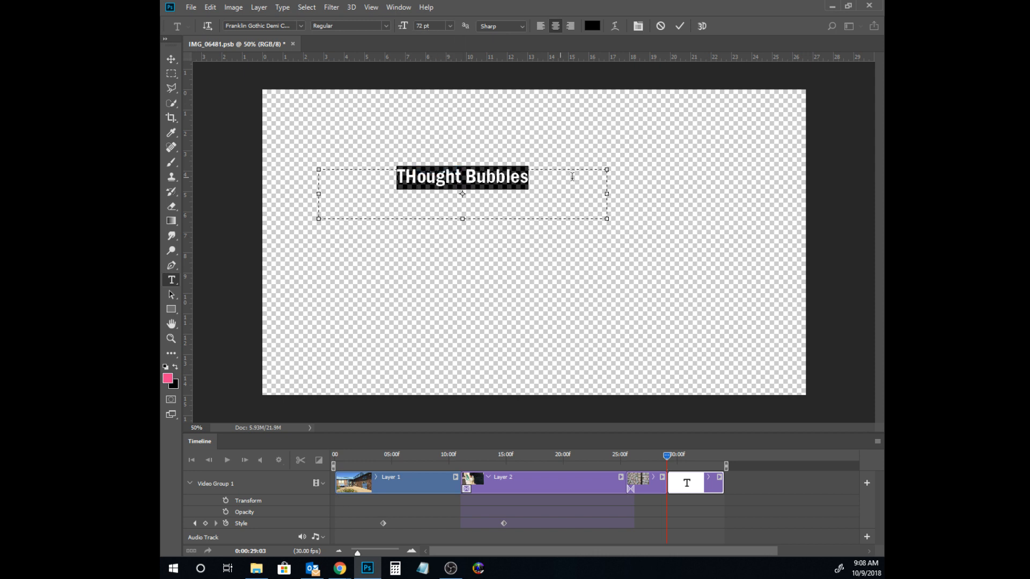
{"action": "left_click", "coordinate": [417, 177]}
{"action": "left_click_drag", "start_coordinate": [417, 177], "coordinate": [409, 177]}
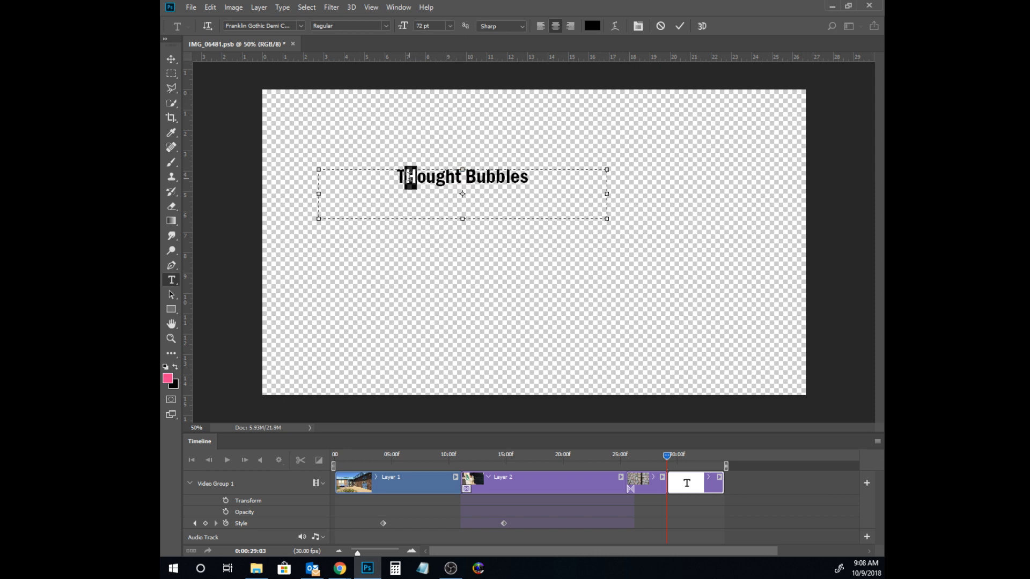
{"action": "type", "text": "h"}
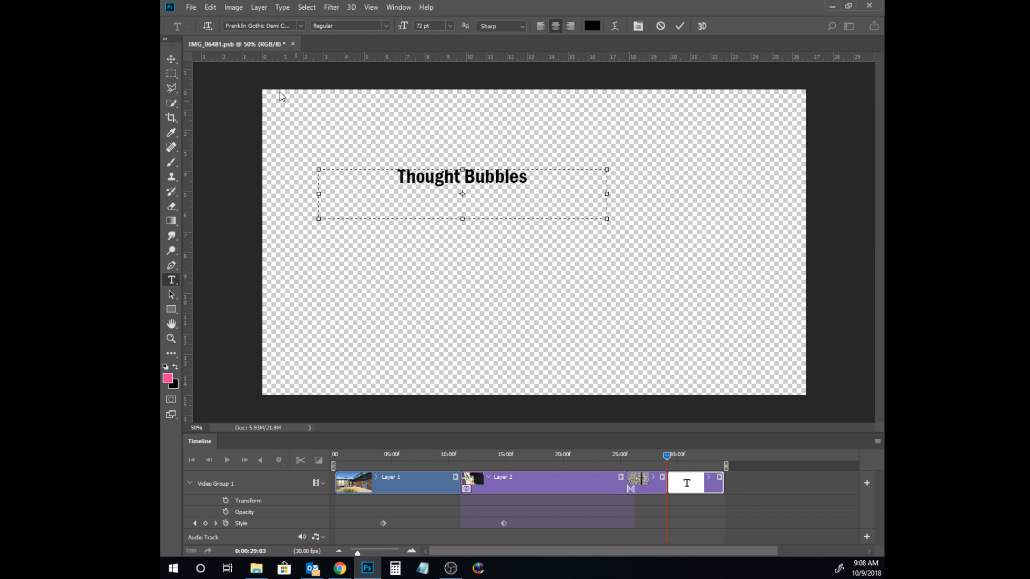
{"action": "left_click", "coordinate": [172, 59]}
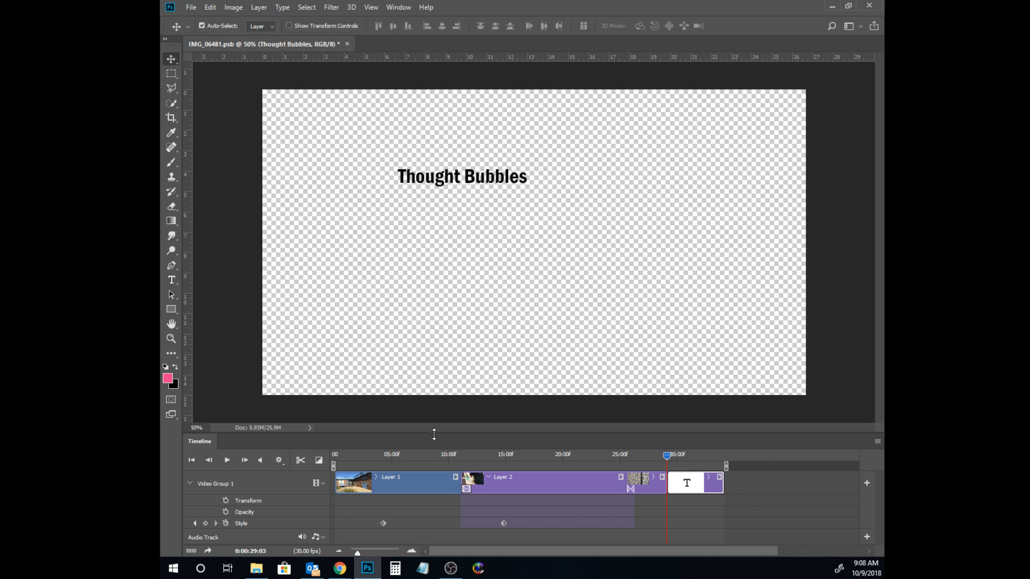
Step: Try to move the Thought Bubbles text clip out of the video track to the start of the timeline
{"action": "left_click_drag", "start_coordinate": [434, 434], "coordinate": [441, 388]}
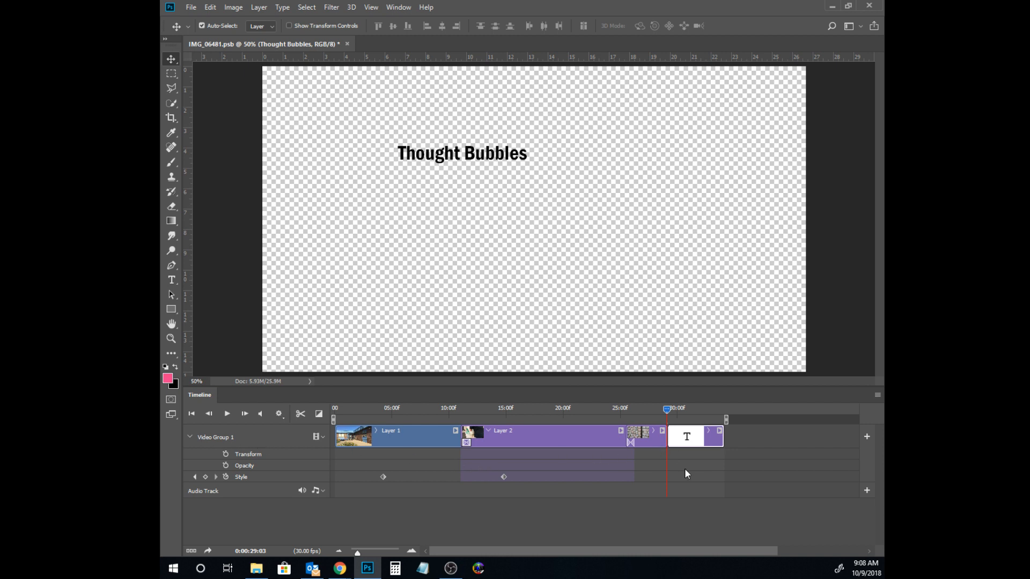
{"action": "left_click_drag", "start_coordinate": [691, 436], "coordinate": [365, 422]}
{"action": "mouse_move", "coordinate": [716, 451]}
{"action": "left_mouse_down"}
{"action": "mouse_move", "coordinate": [719, 437]}
{"action": "mouse_move", "coordinate": [692, 437]}
{"action": "mouse_move", "coordinate": [697, 446]}
{"action": "left_mouse_up"}
{"action": "key", "text": "ctrl+z"}
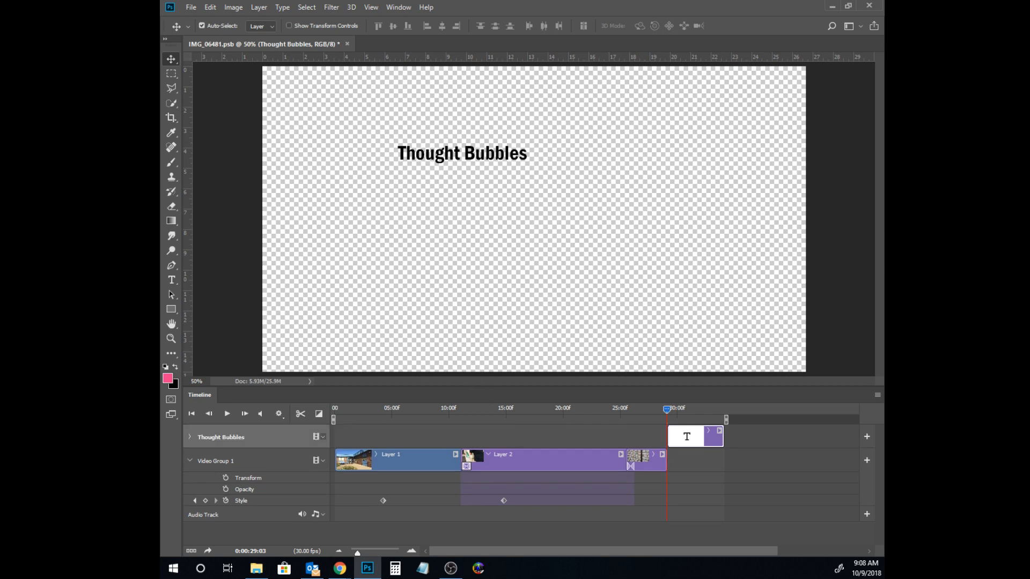
Step: Undo the text clip's track change and move the Thought Bubbles layer above Video Group 1 in the layer stack
{"action": "left_click_drag", "start_coordinate": [161, 163], "coordinate": [652, 135]}
{"action": "key", "text": "ctrl+z"}
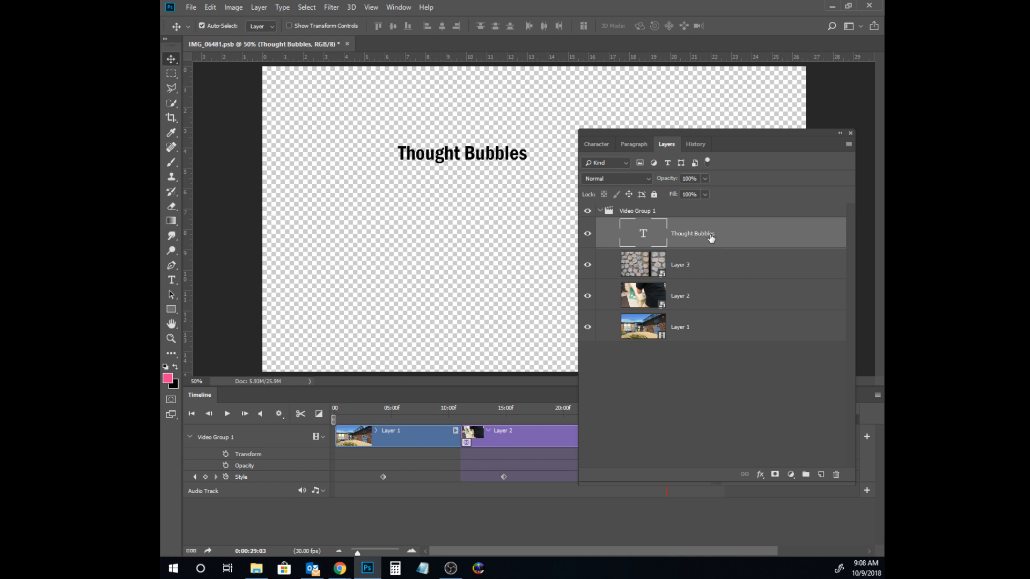
{"action": "left_click_drag", "start_coordinate": [710, 236], "coordinate": [706, 206]}
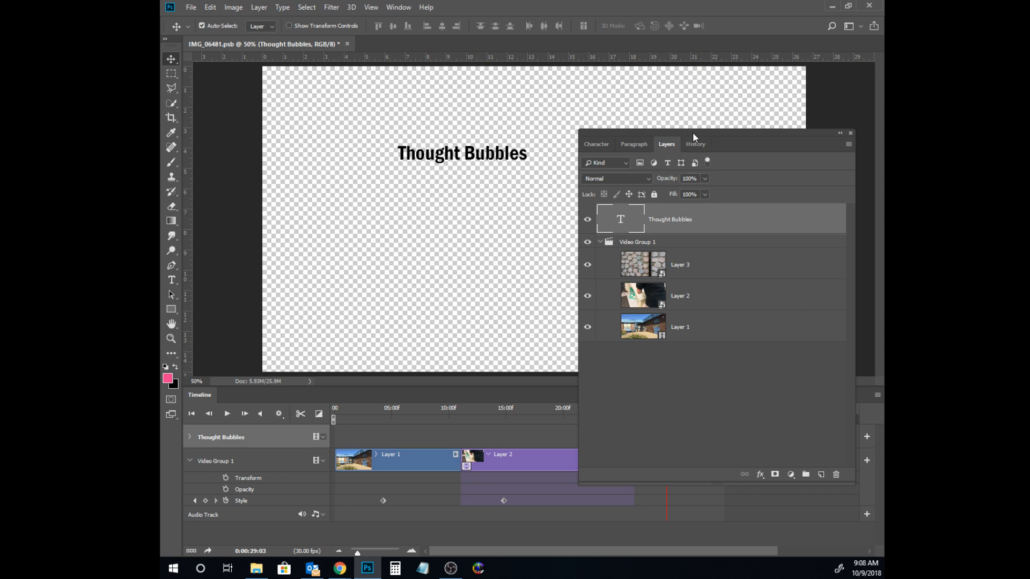
{"action": "left_click", "coordinate": [600, 242]}
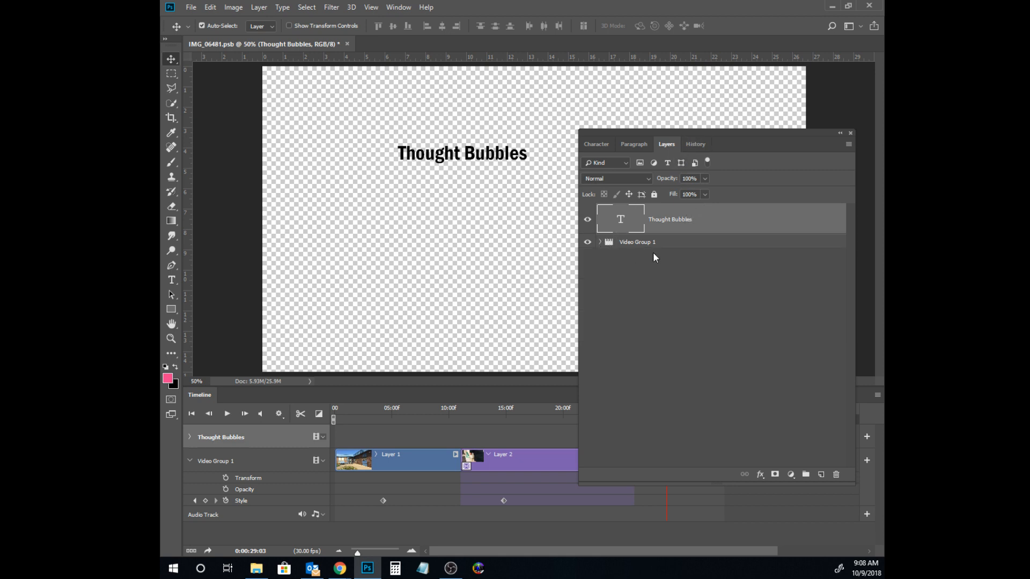
{"action": "left_click_drag", "start_coordinate": [691, 133], "coordinate": [161, 148]}
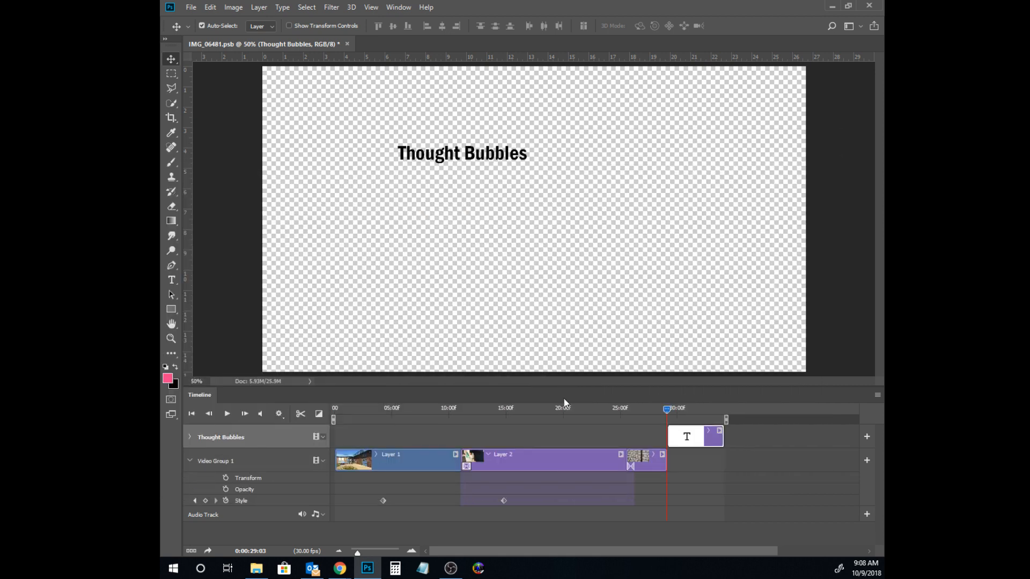
Step: Move the Thought Bubbles clip to the start of the timeline above Layer 1 and set the playhead to 0:00:02:08
{"action": "left_click_drag", "start_coordinate": [705, 438], "coordinate": [378, 436]}
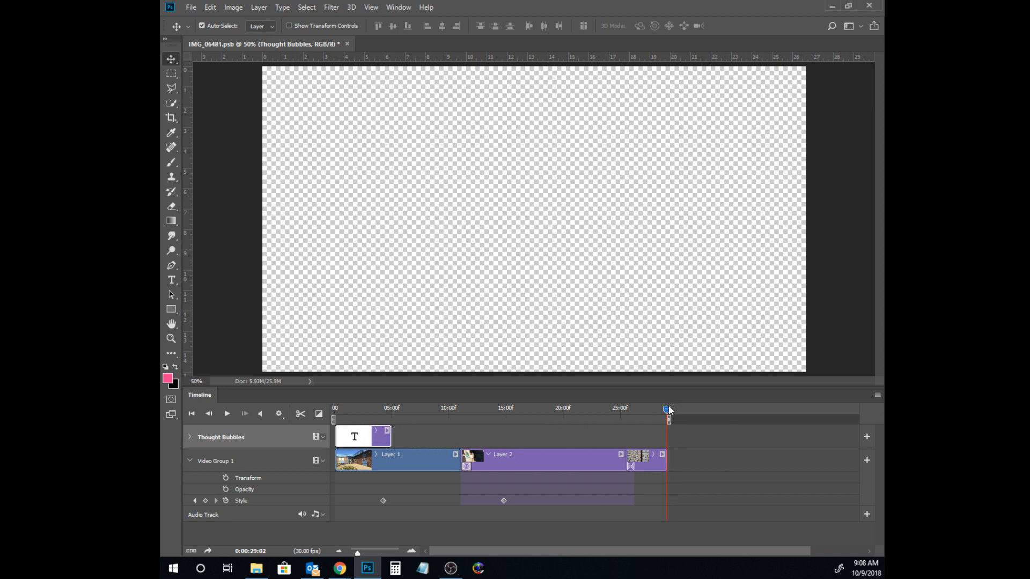
{"action": "left_click_drag", "start_coordinate": [668, 410], "coordinate": [360, 410]}
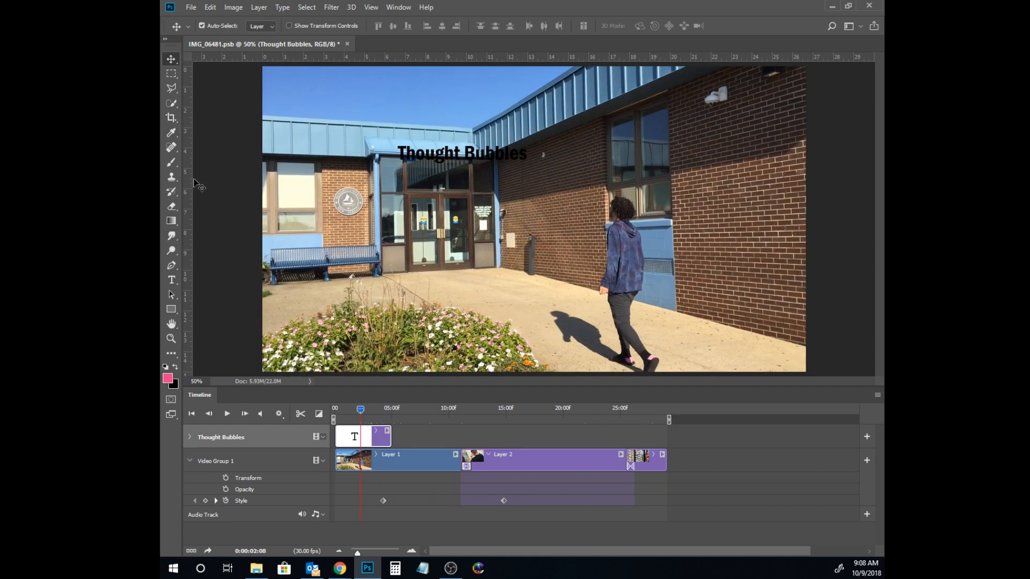
Step: Change the whole Thought Bubbles title's text color to near-white f6f1f1
{"action": "left_click", "coordinate": [172, 283]}
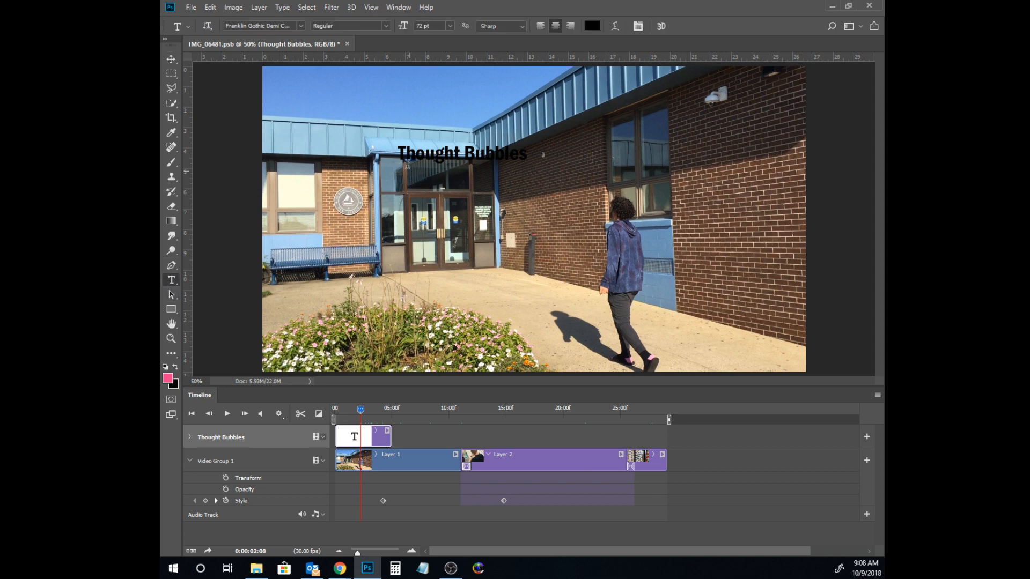
{"action": "left_click_drag", "start_coordinate": [405, 156], "coordinate": [444, 155]}
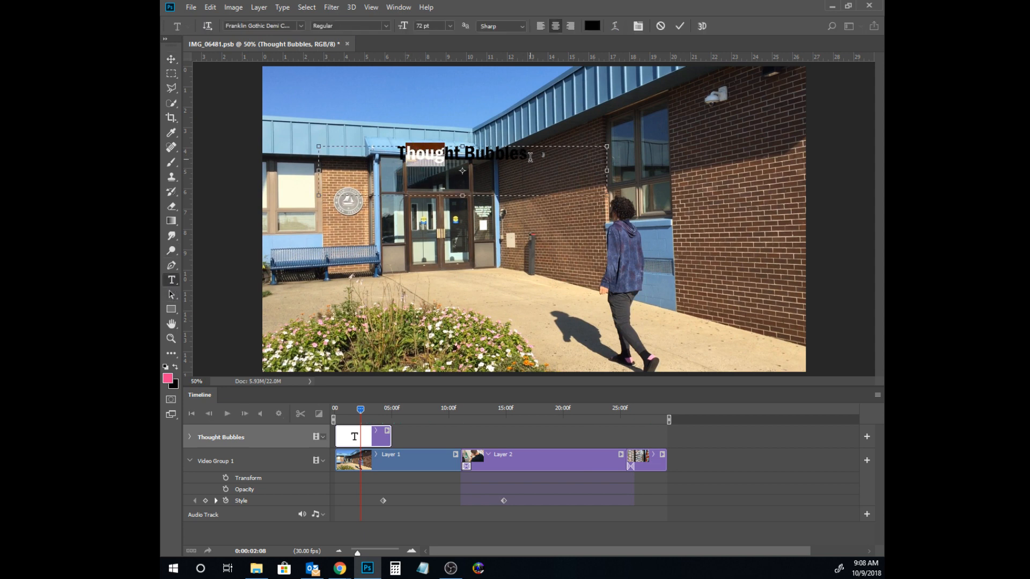
{"action": "left_click_drag", "start_coordinate": [530, 156], "coordinate": [396, 154]}
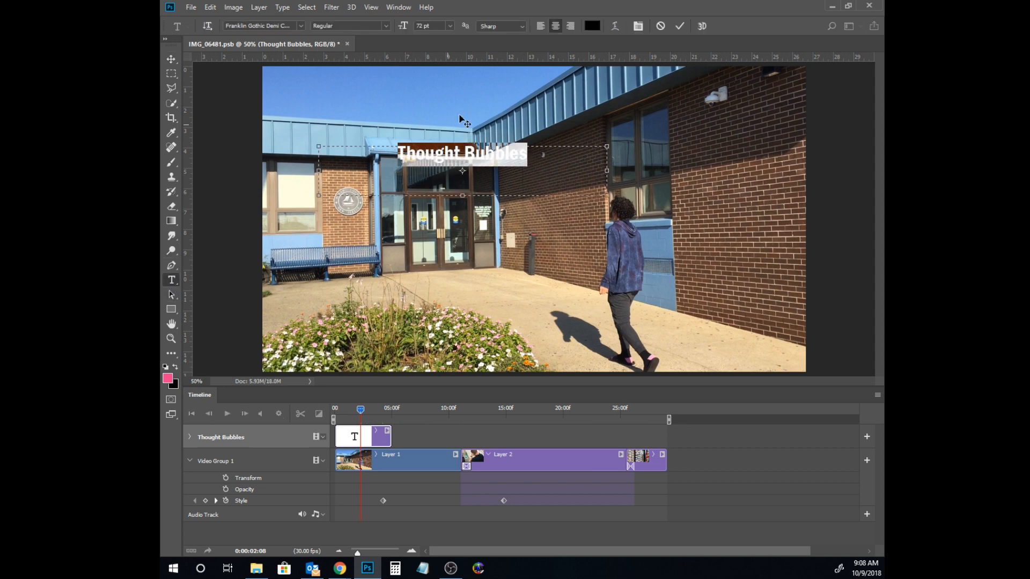
{"action": "left_click", "coordinate": [592, 26]}
{"action": "left_click", "coordinate": [480, 216]}
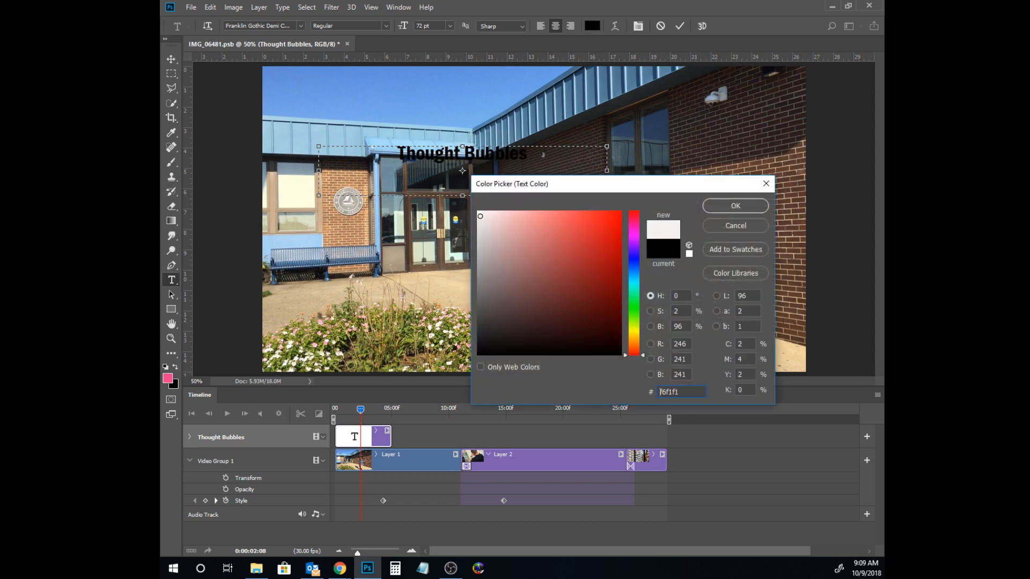
{"action": "left_click", "coordinate": [756, 205]}
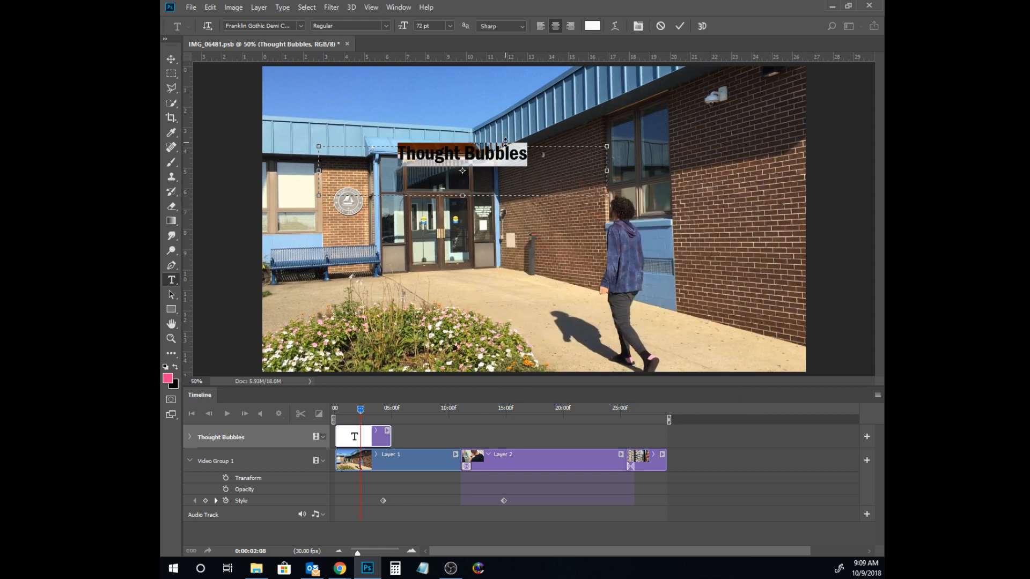
Step: Add a black Stroke effect to the Thought Bubbles layer, positioned Outside and thicker than 1 px
{"action": "left_click_drag", "start_coordinate": [161, 131], "coordinate": [687, 128]}
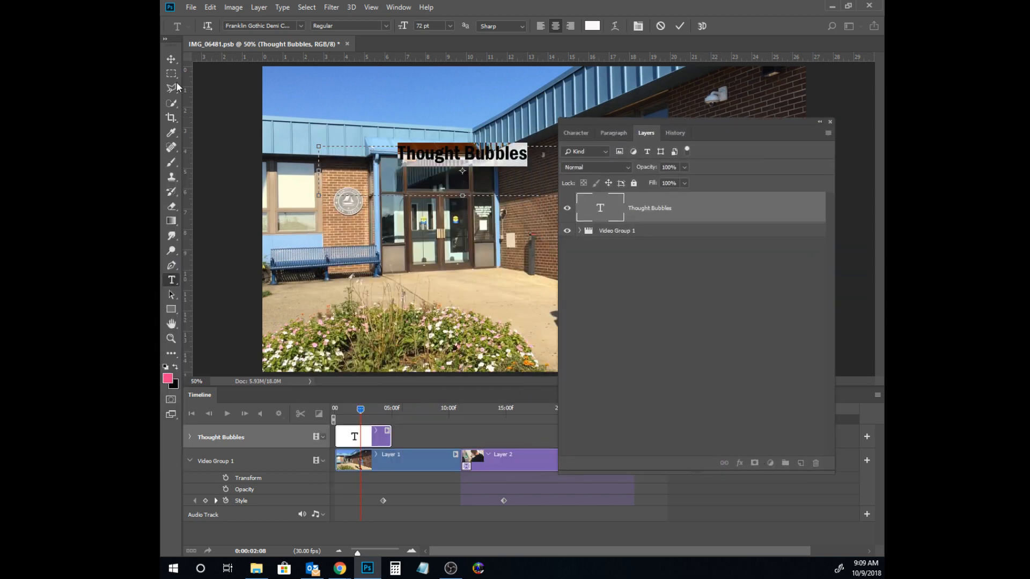
{"action": "left_click", "coordinate": [171, 59]}
{"action": "left_click", "coordinate": [740, 463]}
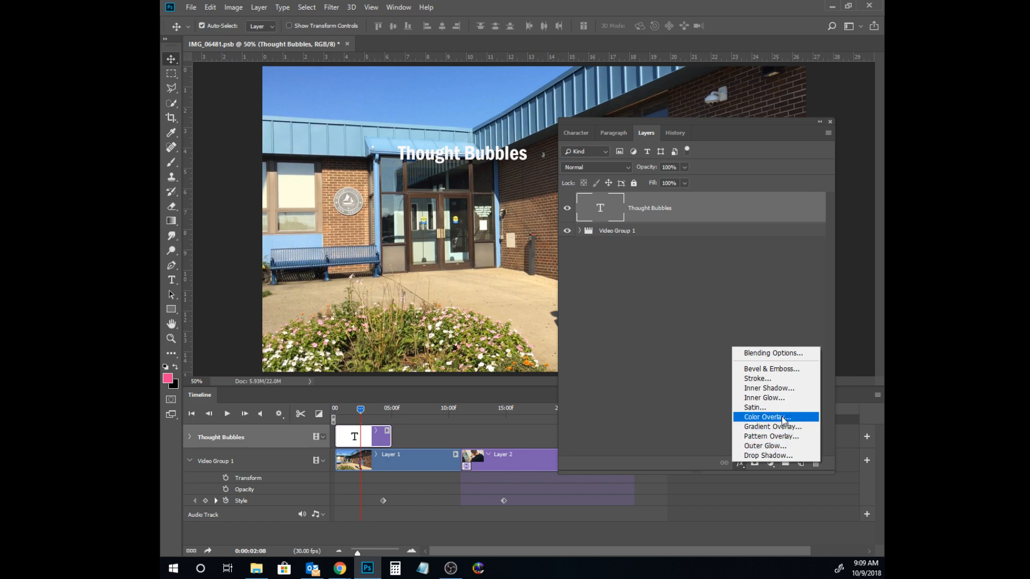
{"action": "left_click", "coordinate": [771, 378]}
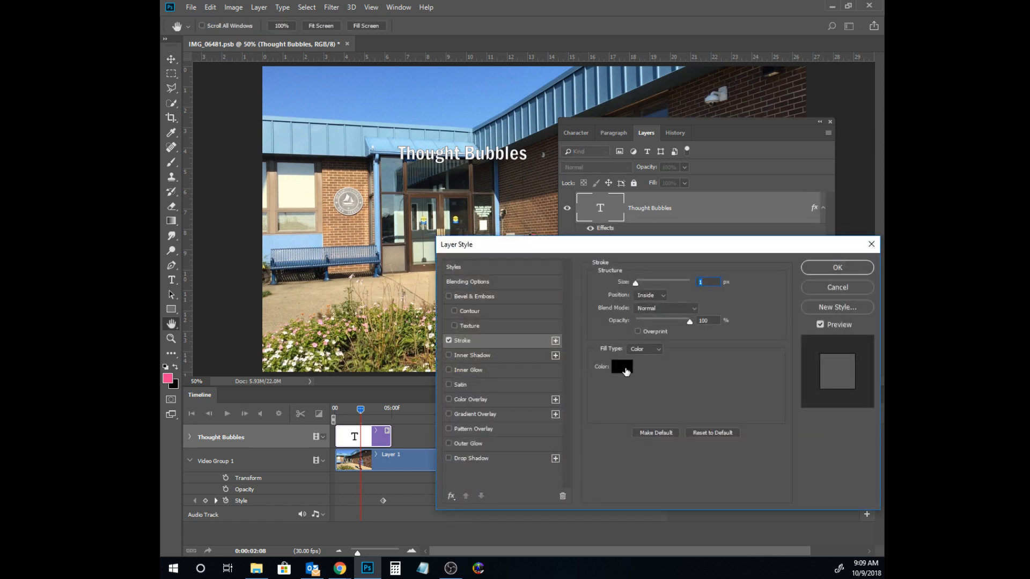
{"action": "left_click", "coordinate": [624, 368]}
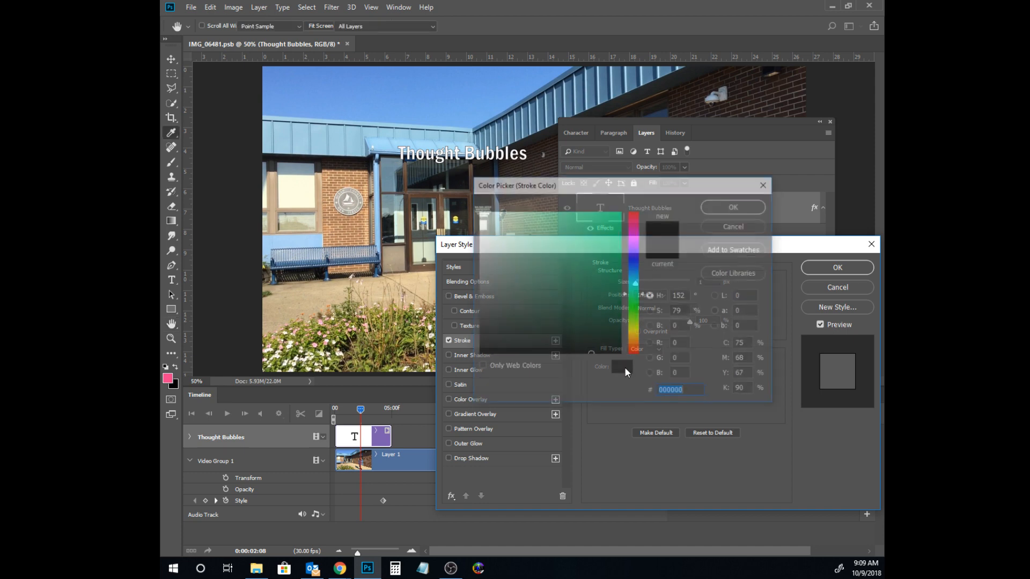
{"action": "left_click", "coordinate": [733, 225]}
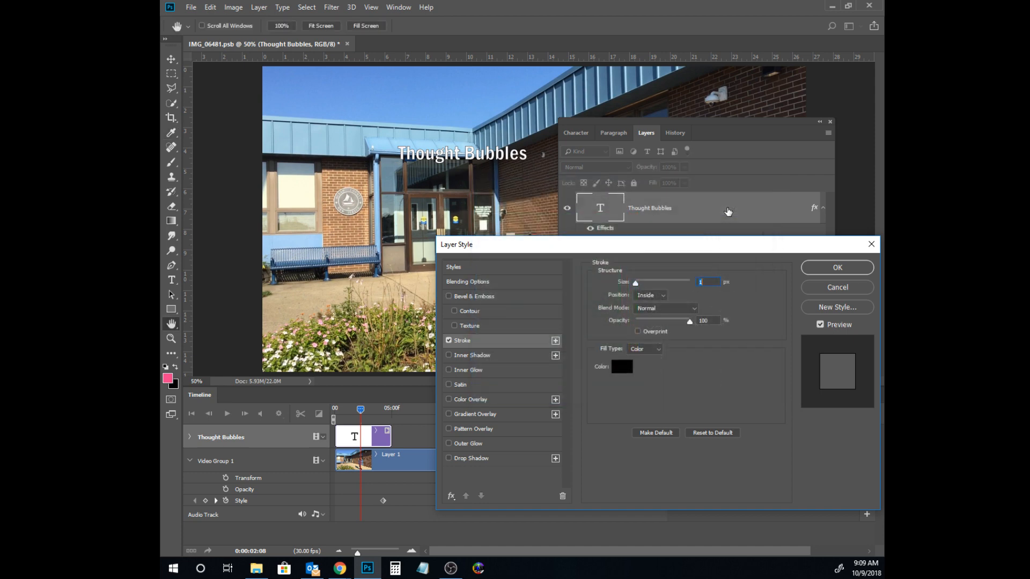
{"action": "left_click", "coordinate": [642, 295]}
{"action": "left_click", "coordinate": [646, 296]}
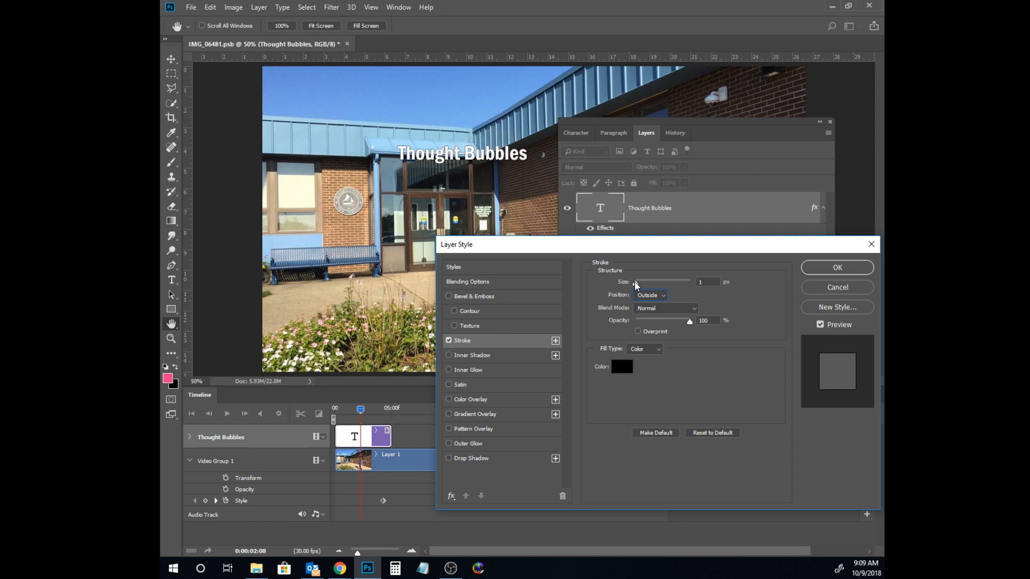
{"action": "left_click_drag", "start_coordinate": [635, 283], "coordinate": [638, 285]}
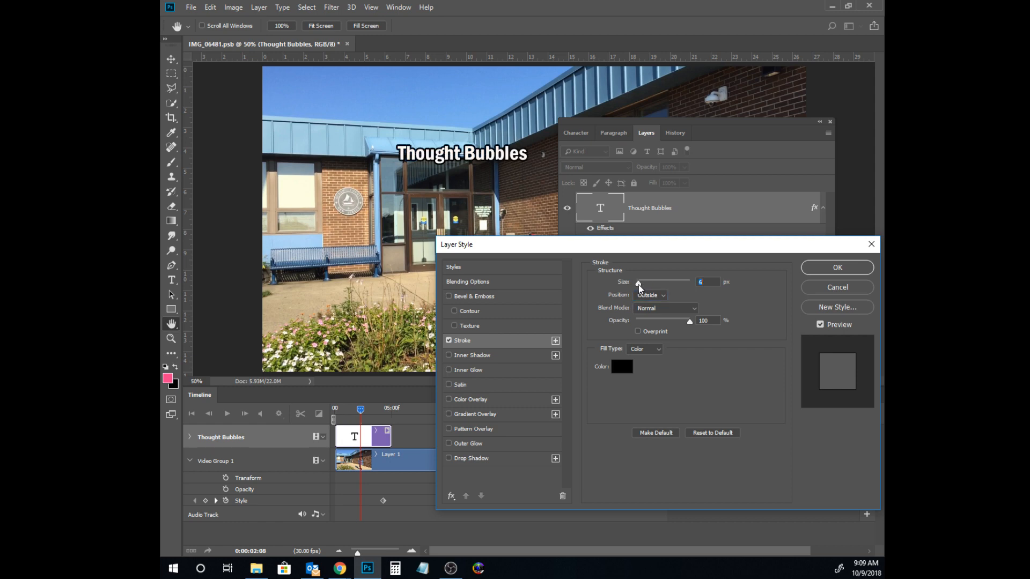
{"action": "left_click", "coordinate": [837, 267]}
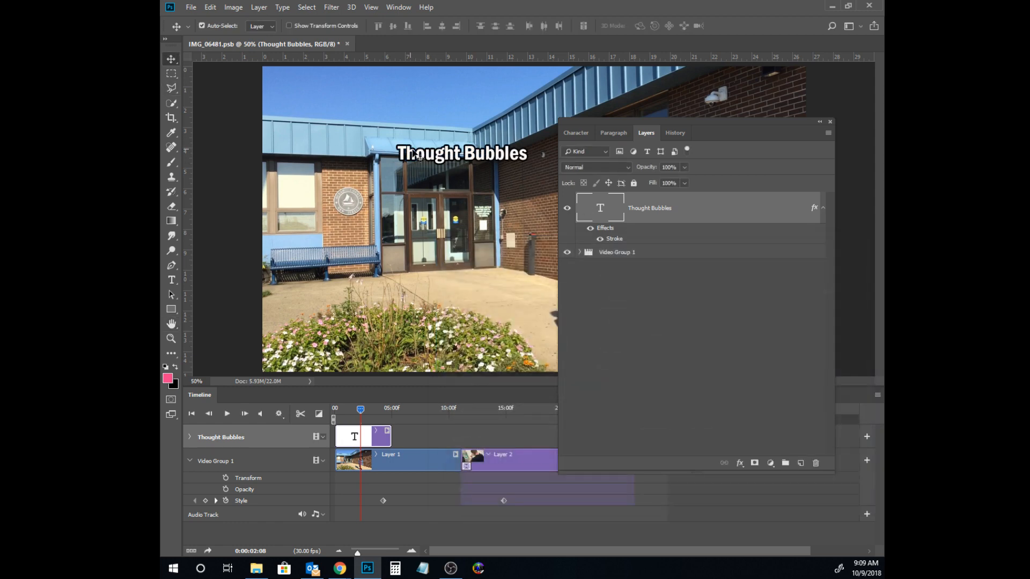
Step: Scale the Thought Bubbles title to about 140% and place it over the roof edge above the entrance doors
{"action": "left_click_drag", "start_coordinate": [414, 154], "coordinate": [320, 133]}
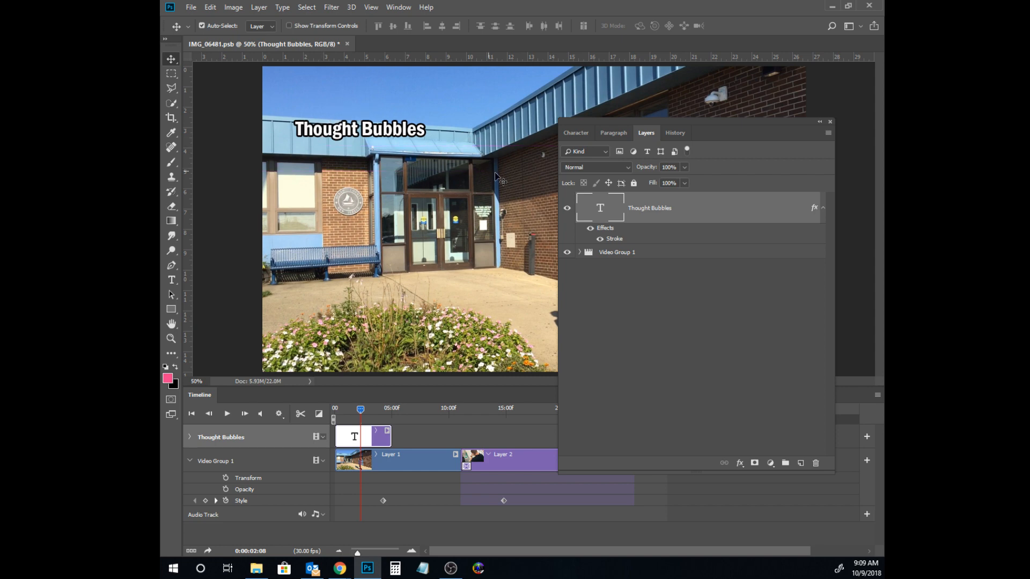
{"action": "left_click_drag", "start_coordinate": [609, 122], "coordinate": [698, 140]}
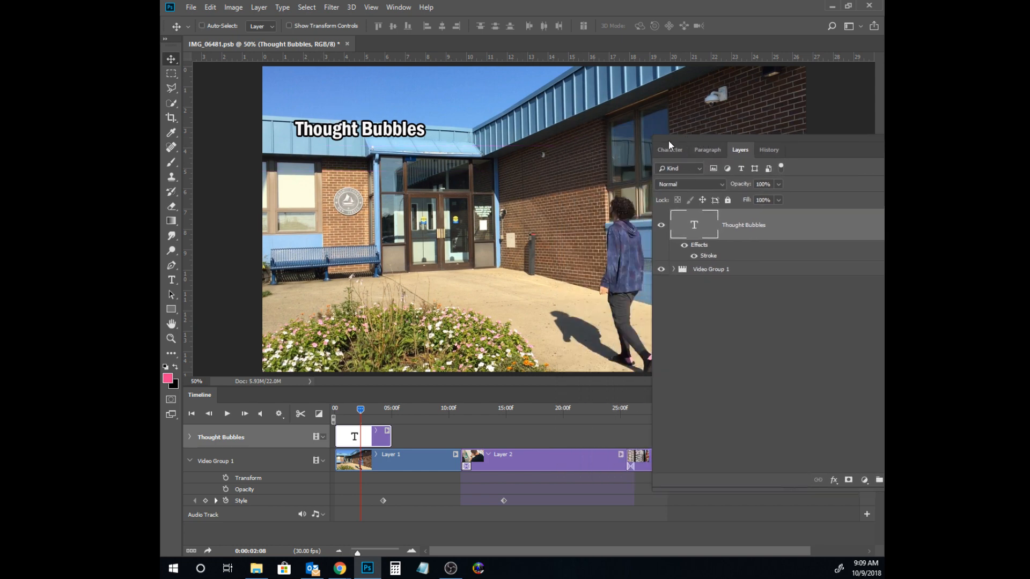
{"action": "key", "text": "ctrl+t"}
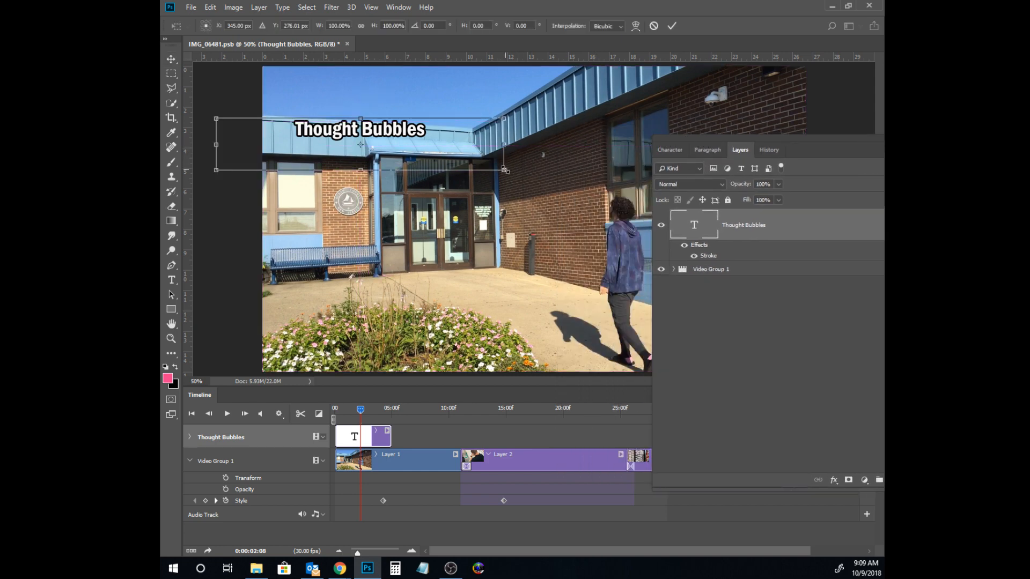
{"action": "left_click_drag", "start_coordinate": [504, 170], "coordinate": [561, 181]}
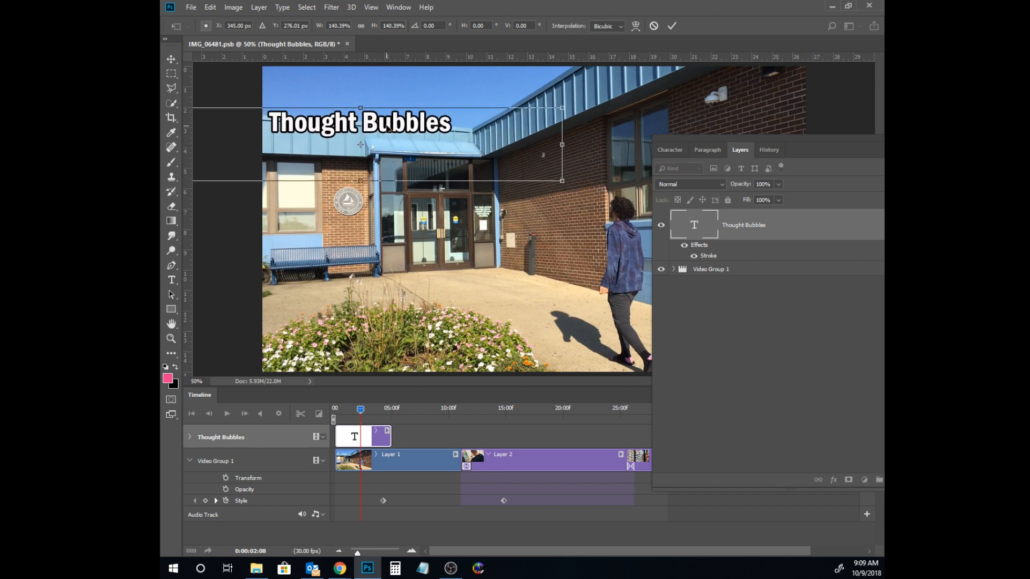
{"action": "left_click_drag", "start_coordinate": [388, 127], "coordinate": [437, 147]}
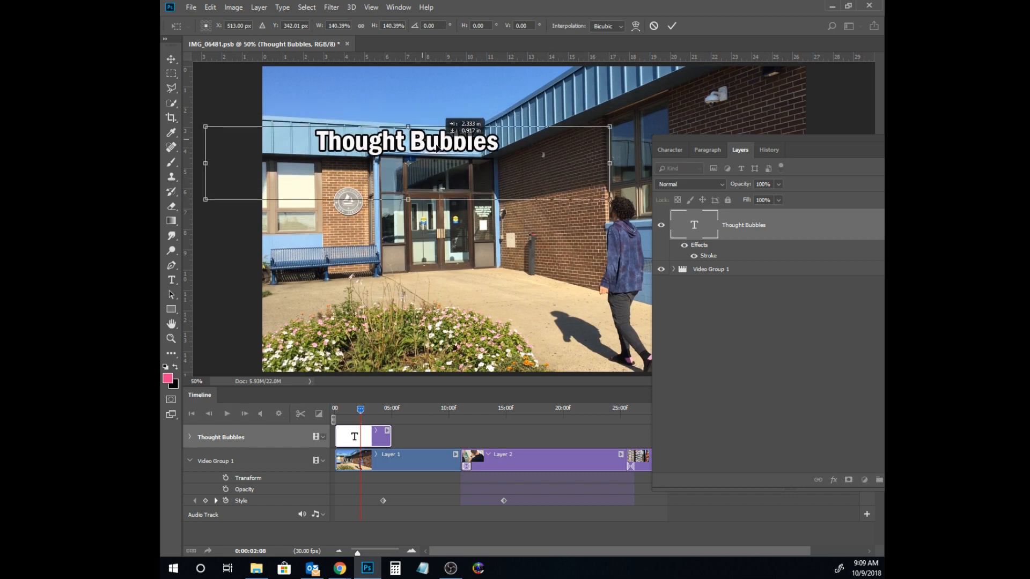
{"action": "left_click", "coordinate": [671, 26]}
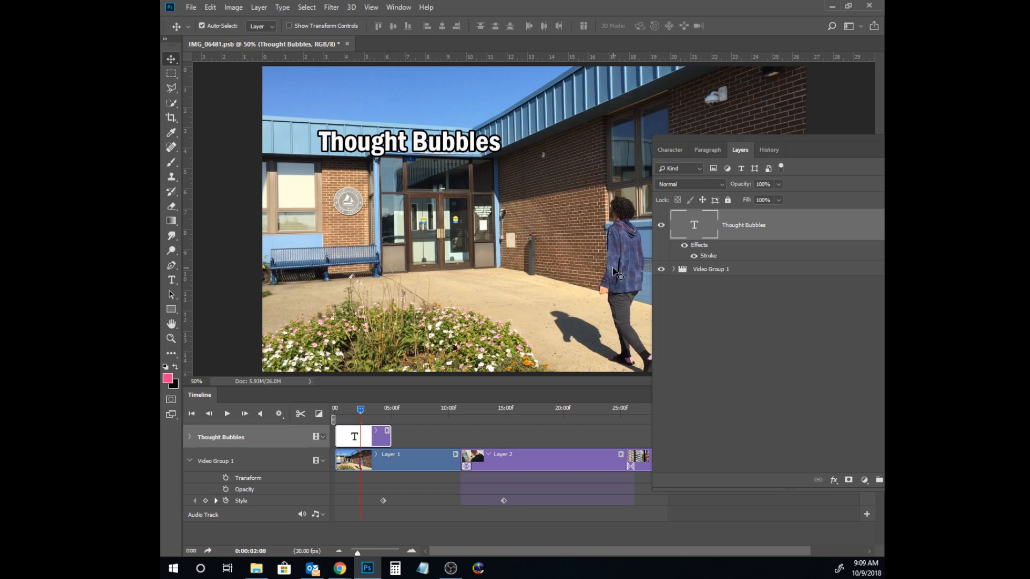
Step: Animate the title sliding right across the frame with Transform keyframes at 0:00:00:00 and 0:00:02:02
{"action": "left_click", "coordinate": [363, 410]}
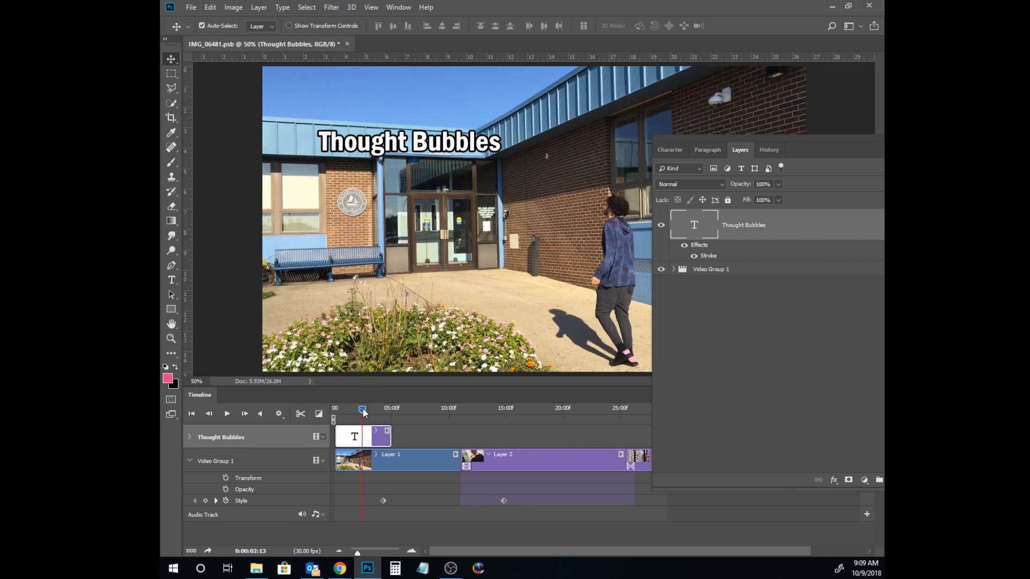
{"action": "left_click_drag", "start_coordinate": [363, 410], "coordinate": [333, 411]}
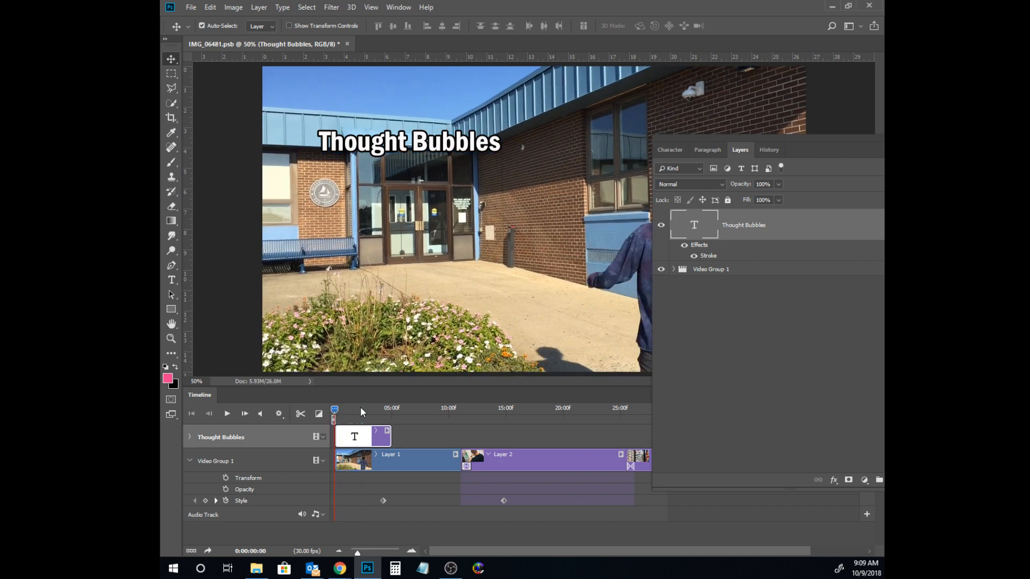
{"action": "left_click", "coordinate": [190, 437]}
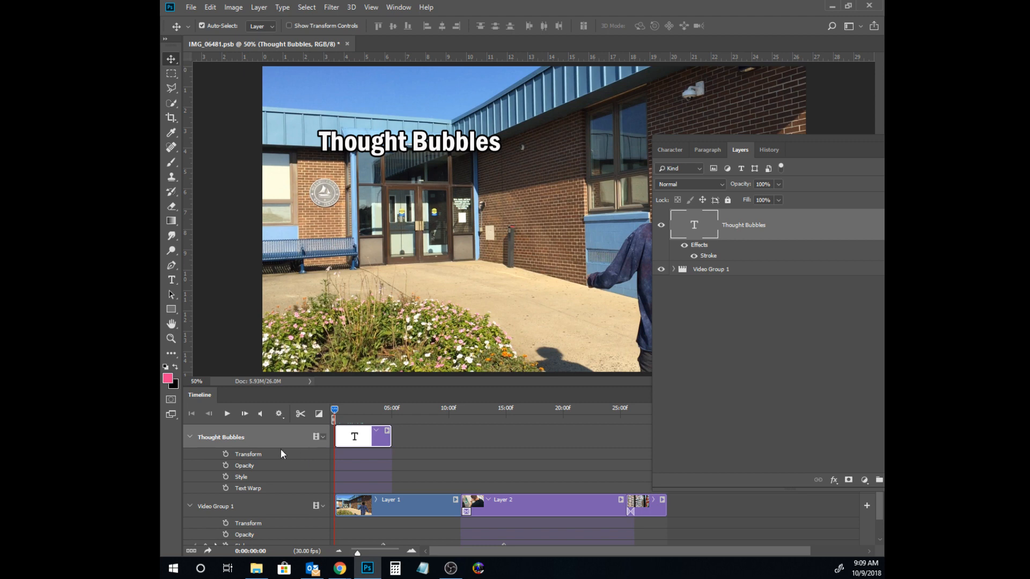
{"action": "left_click", "coordinate": [226, 454]}
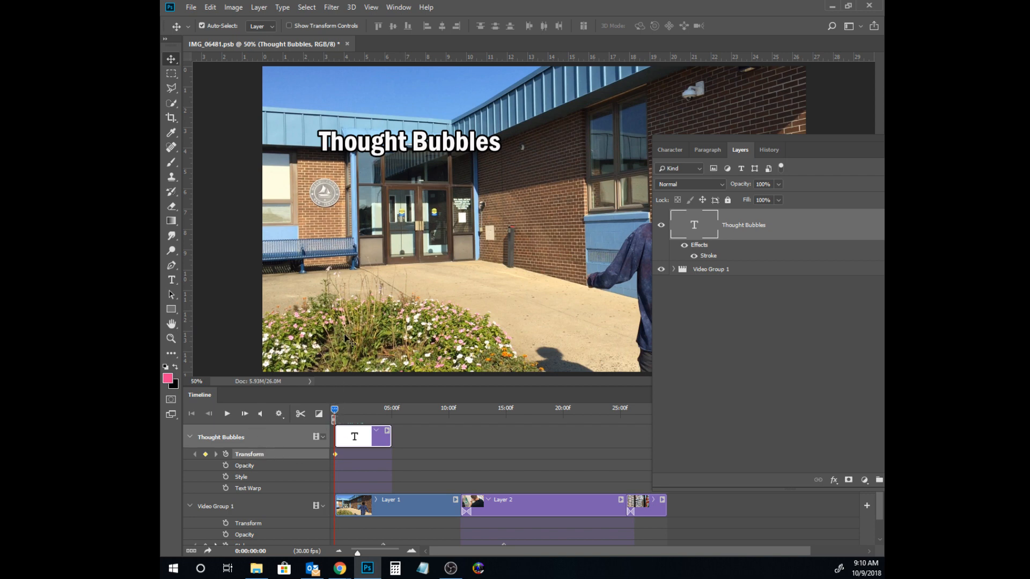
{"action": "left_click_drag", "start_coordinate": [337, 410], "coordinate": [359, 411]}
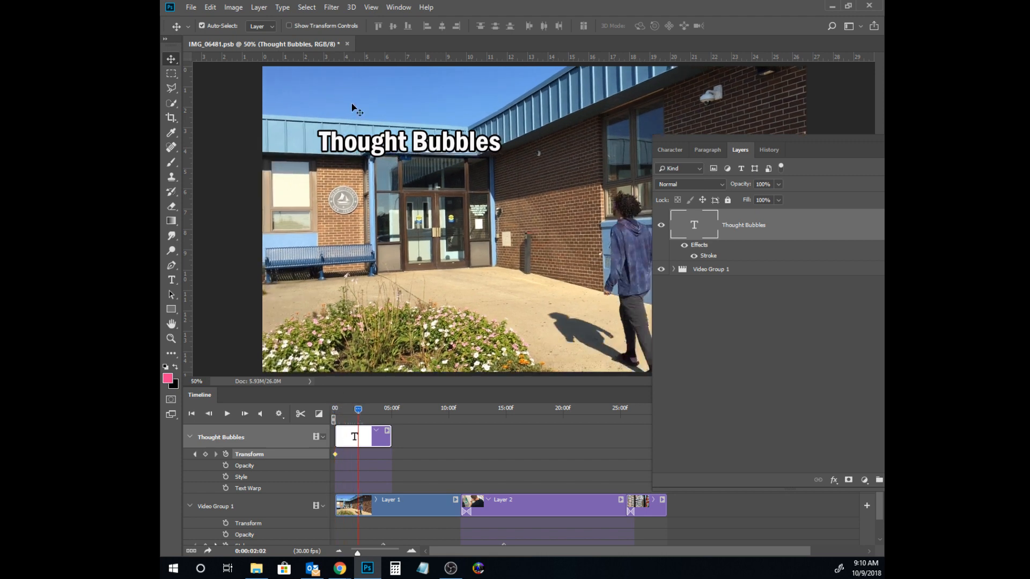
{"action": "left_click_drag", "start_coordinate": [378, 147], "coordinate": [497, 147]}
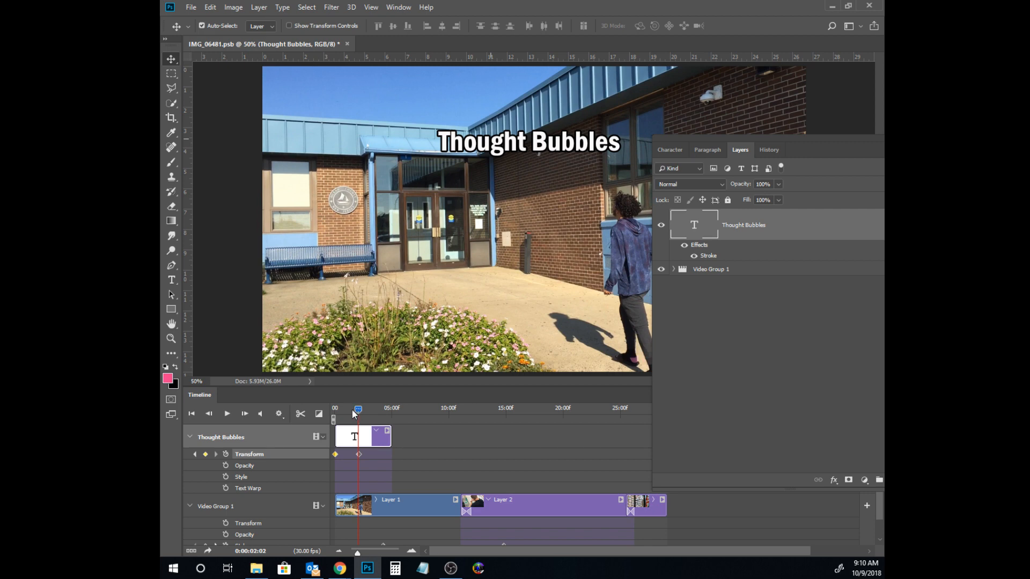
Step: Play the title animation from the start of the timeline, stopping once the title has ended
{"action": "left_click_drag", "start_coordinate": [357, 410], "coordinate": [321, 409]}
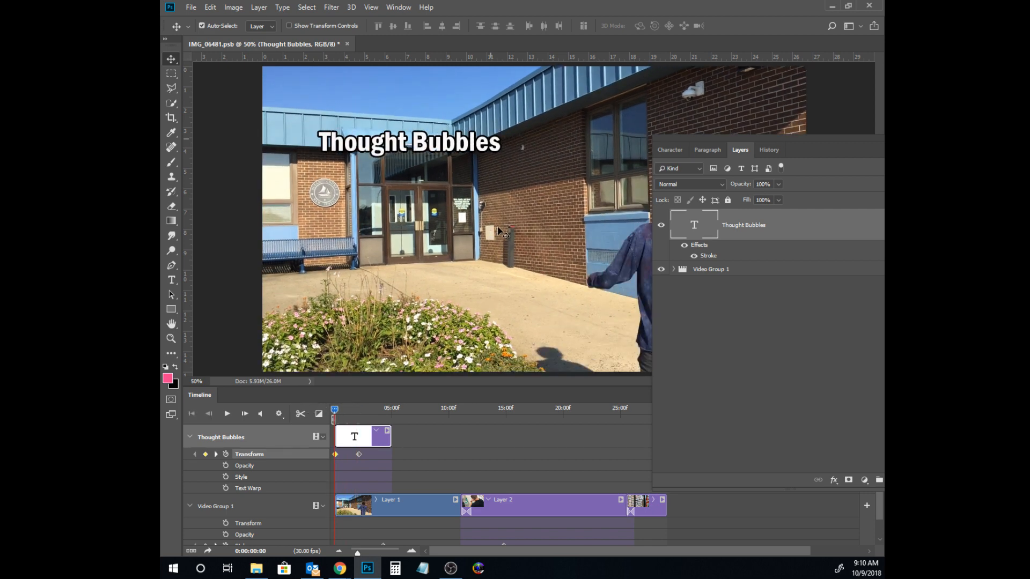
{"action": "left_click", "coordinate": [231, 412]}
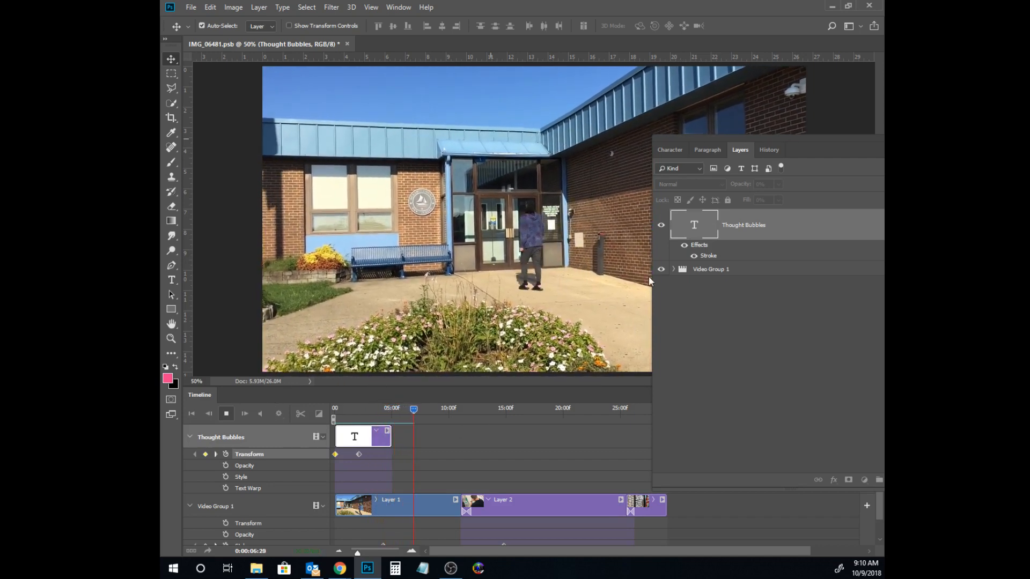
{"action": "left_click", "coordinate": [227, 414]}
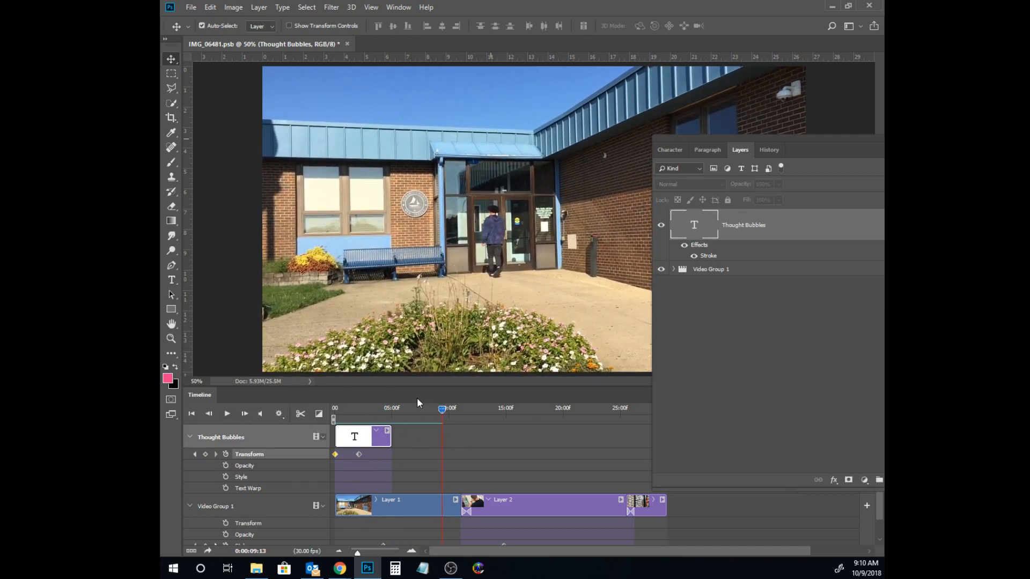
Step: Revert the document history to the Free Transform state, undoing the title's move and its Transform keyframing
{"action": "left_click", "coordinate": [769, 150]}
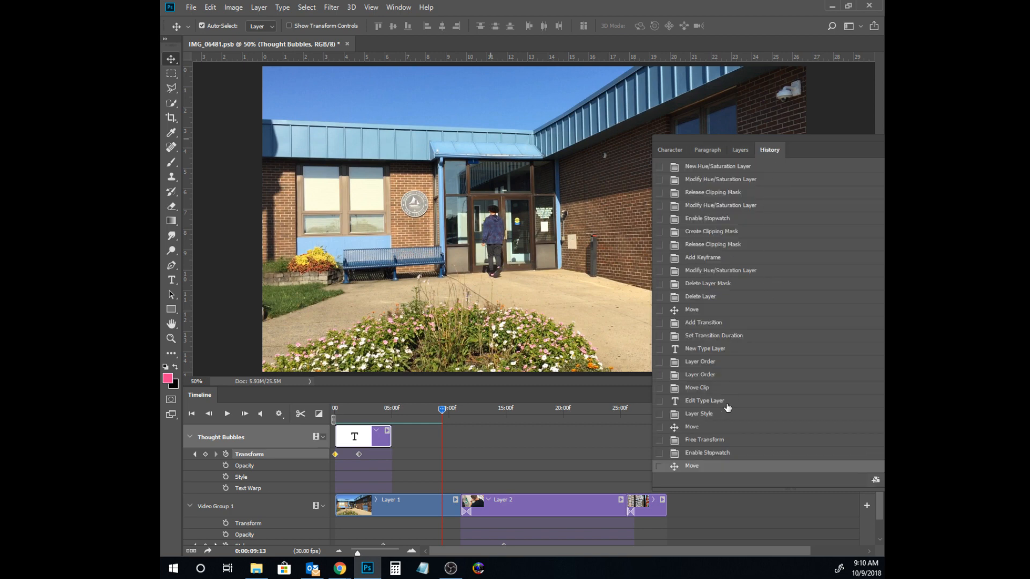
{"action": "left_click", "coordinate": [709, 453]}
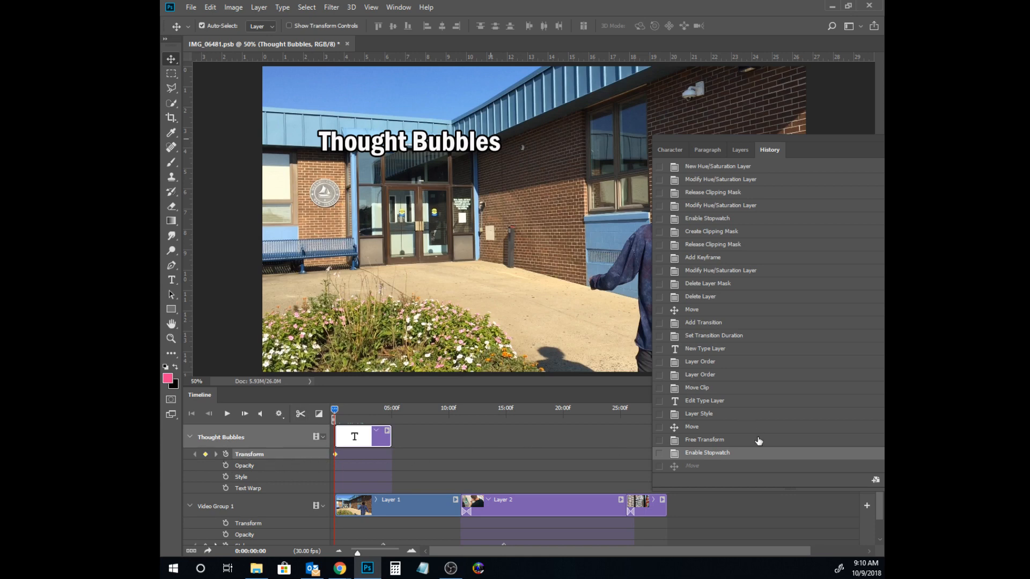
{"action": "left_click", "coordinate": [715, 441]}
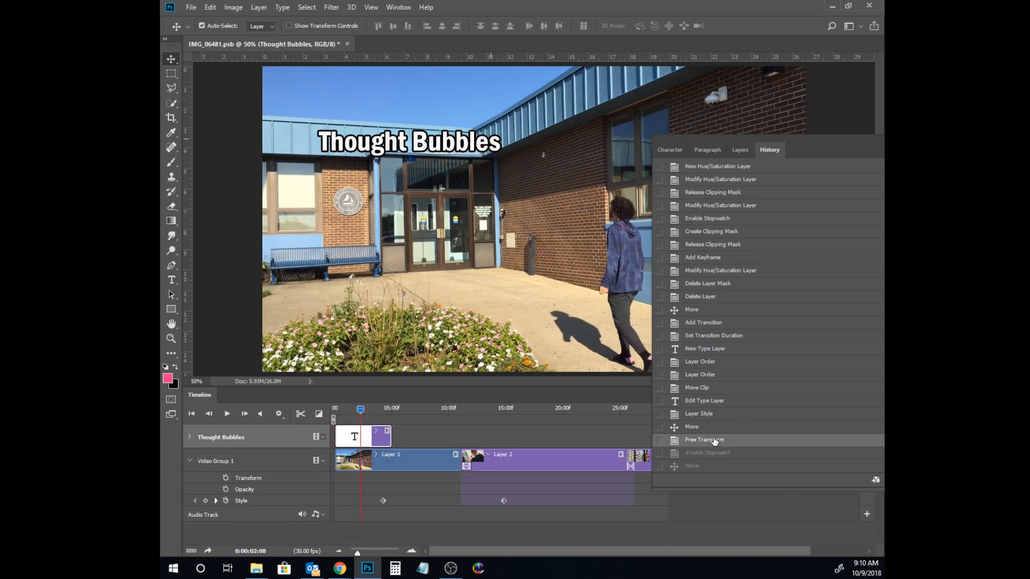
Step: Animate the Thought Bubbles title sliding right onto the brick wall with Transform keyframes at 0:00:00:00 and 0:00:02:16
{"action": "left_click", "coordinate": [189, 437]}
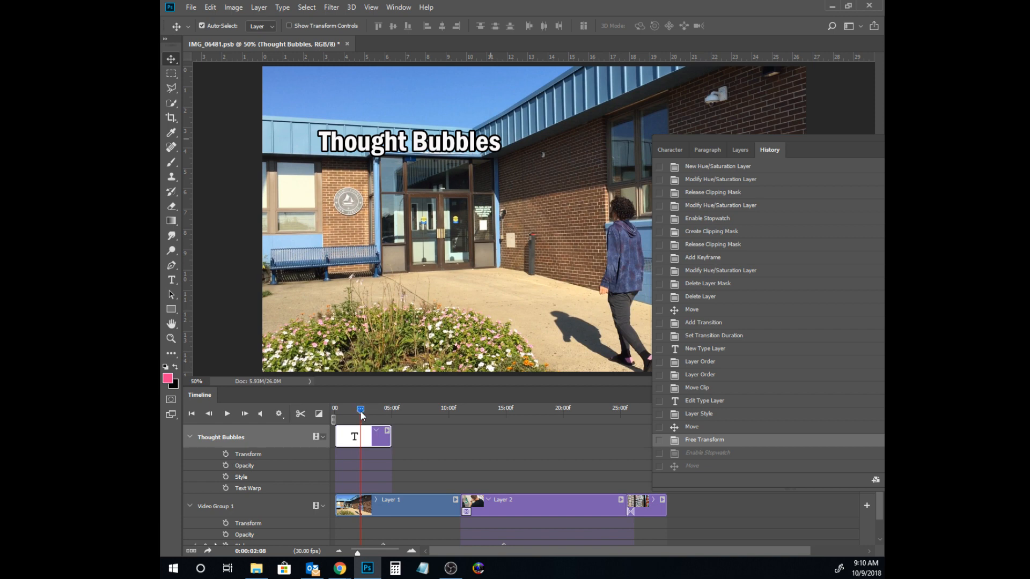
{"action": "left_click_drag", "start_coordinate": [361, 410], "coordinate": [335, 411]}
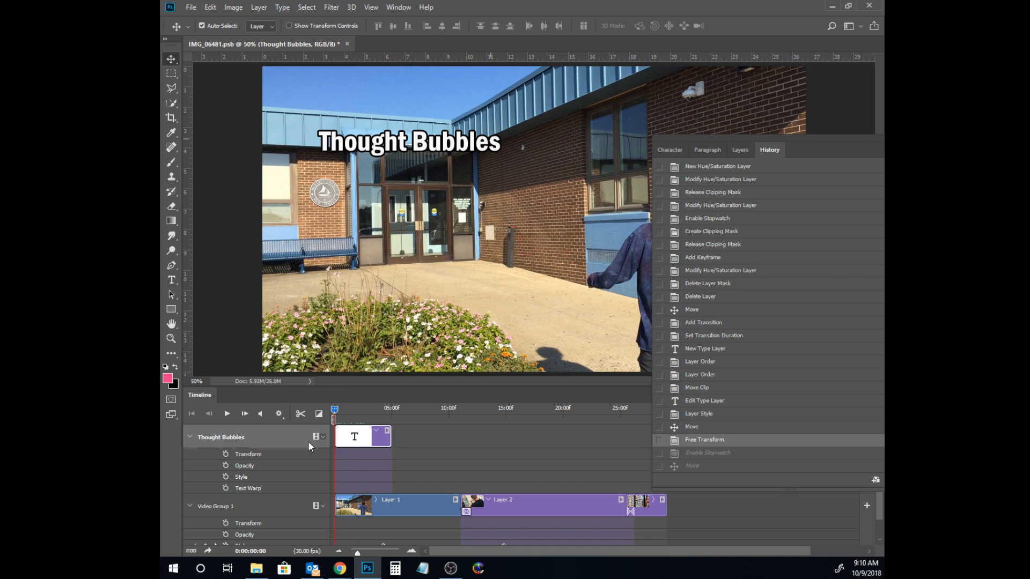
{"action": "left_click", "coordinate": [226, 454]}
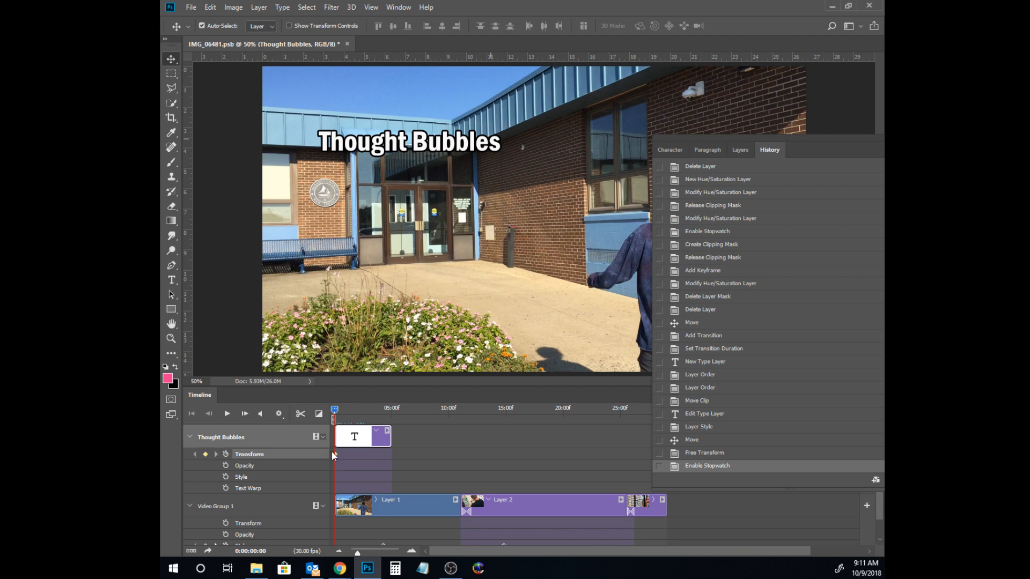
{"action": "left_click_drag", "start_coordinate": [335, 407], "coordinate": [365, 412]}
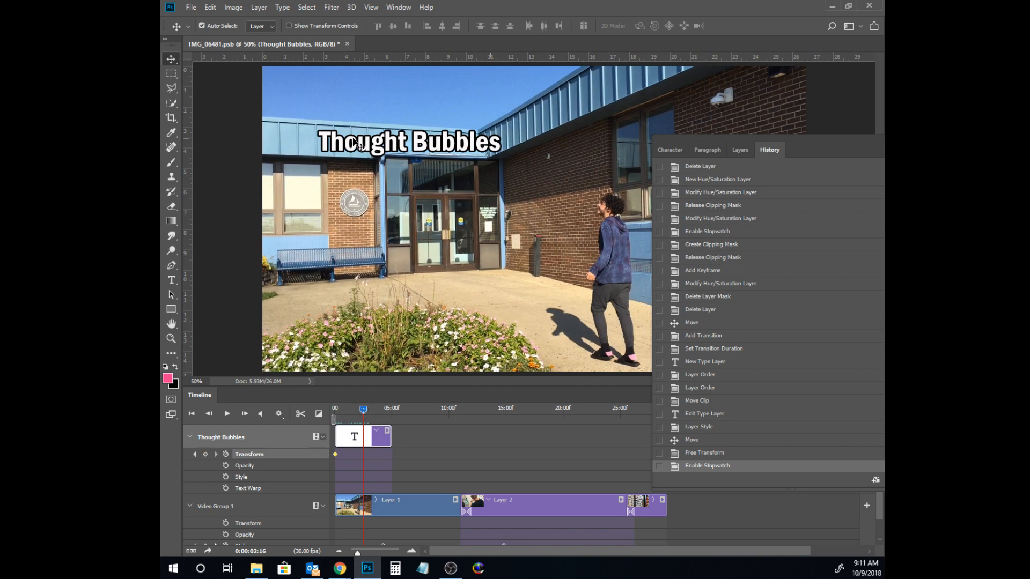
{"action": "left_click_drag", "start_coordinate": [359, 146], "coordinate": [530, 143]}
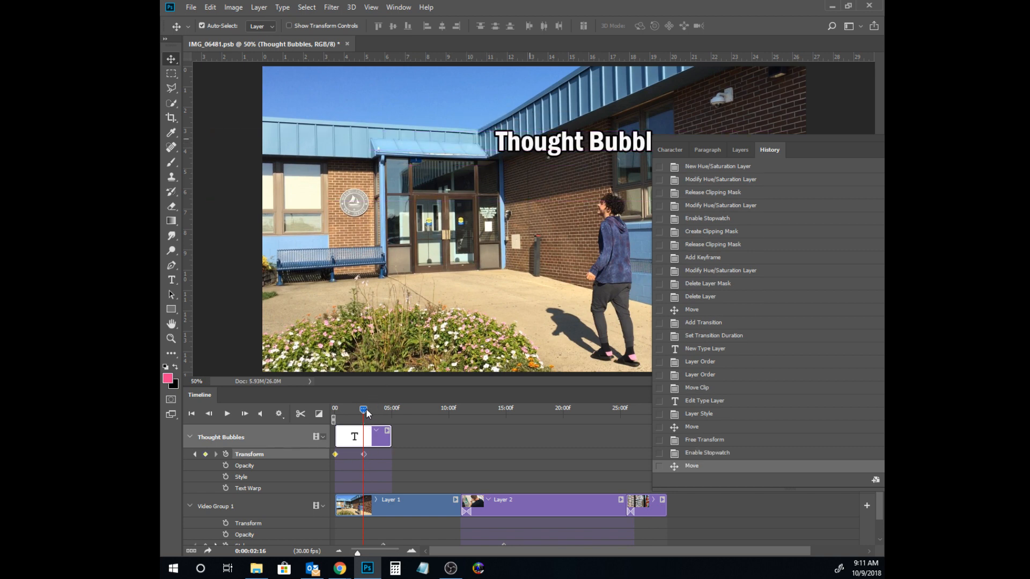
Step: Play the title animation from the start of the timeline and stop playback after the title clip ends
{"action": "left_click_drag", "start_coordinate": [366, 413], "coordinate": [335, 411]}
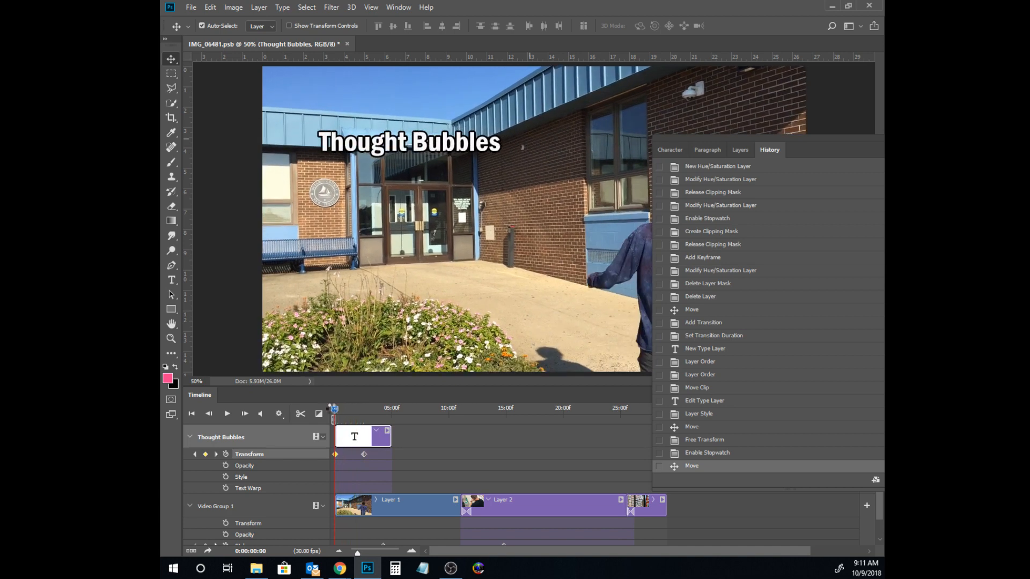
{"action": "left_click", "coordinate": [227, 414]}
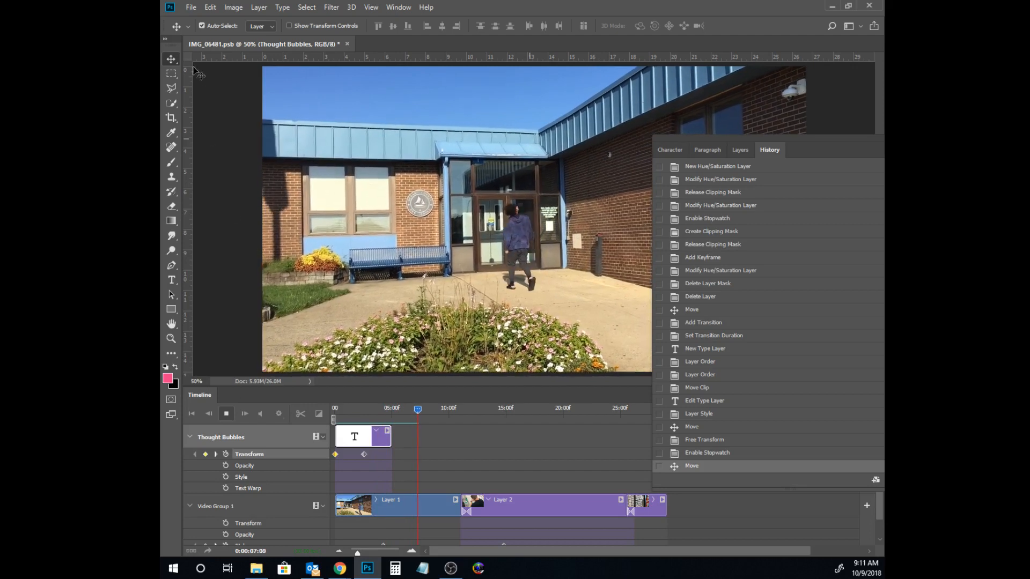
{"action": "left_click", "coordinate": [226, 414]}
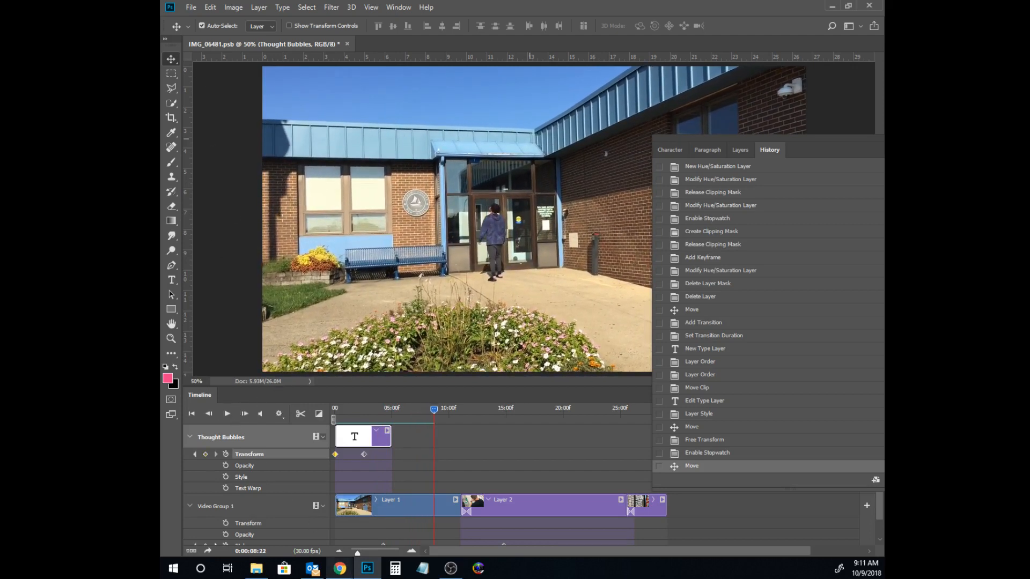
Step: Switch to the Google Docs notes and add item 13 at the list's end: USe “T” tool to add title (Thought Bubbles)
{"action": "mouse_move", "coordinate": [339, 568]}
{"action": "left_click", "coordinate": [444, 531]}
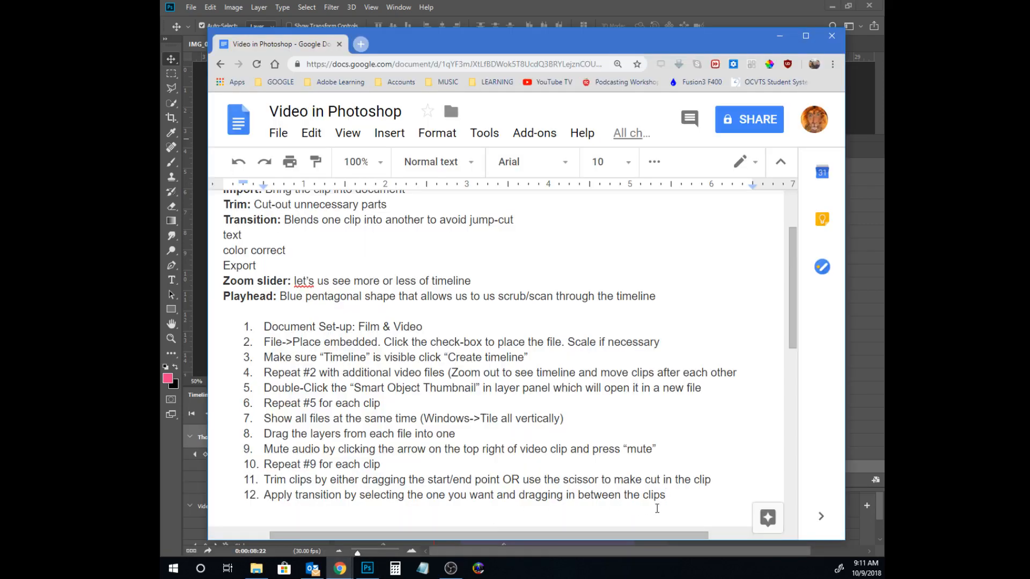
{"action": "key", "text": "Return"}
{"action": "type", "text": "EX"}
{"action": "key", "text": "BackSpace"}
{"action": "key", "text": "BackSpace"}
{"action": "key", "text": "BackSpace"}
{"action": "type", "text": "USe "}
{"action": "type", "text": "\"T\" "}
{"action": "type", "text": "tool "}
{"action": "type", "text": "to a"}
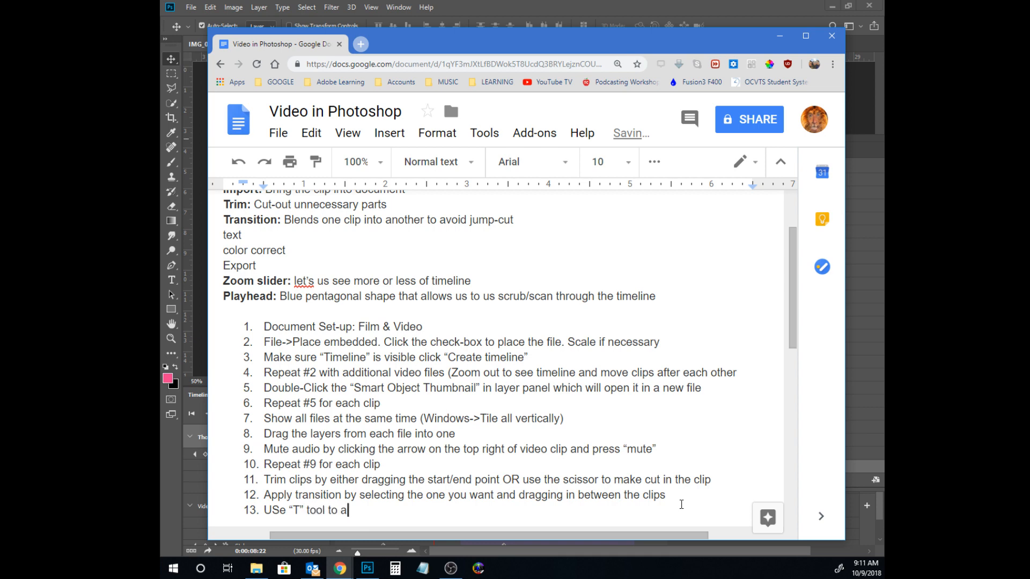
{"action": "type", "text": "dd title (Thought Bubb"}
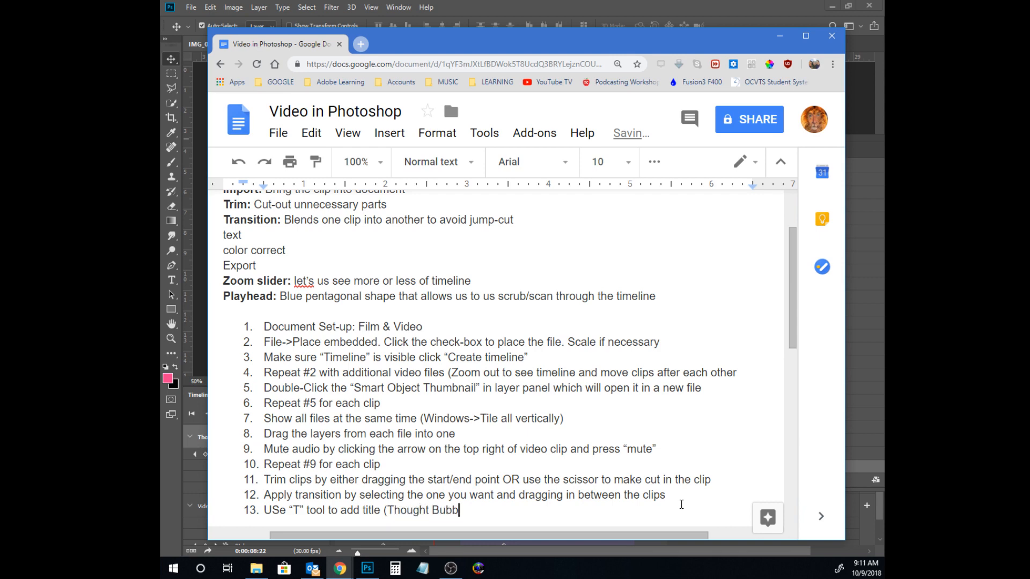
{"action": "type", "text": "les)"}
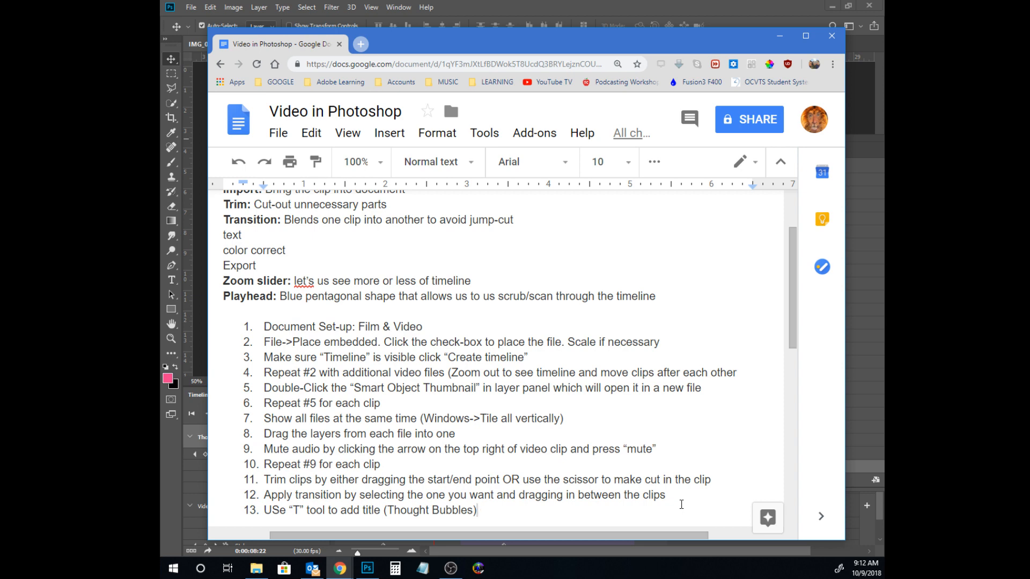
Step: Correct the capitalization of "Use" in item 13 and extend the bracketed title to "Thought Bubbles by Your Name"
{"action": "left_click", "coordinate": [273, 509]}
{"action": "left_click_drag", "start_coordinate": [273, 509], "coordinate": [279, 509]}
{"action": "type", "text": "s"}
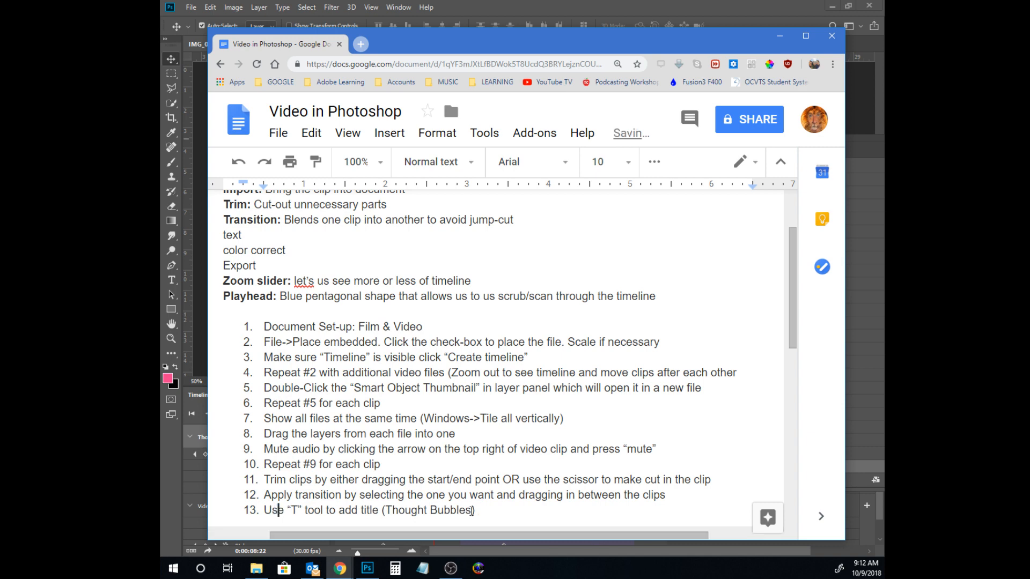
{"action": "left_click", "coordinate": [472, 510]}
{"action": "type", "text": "by Your Name"}
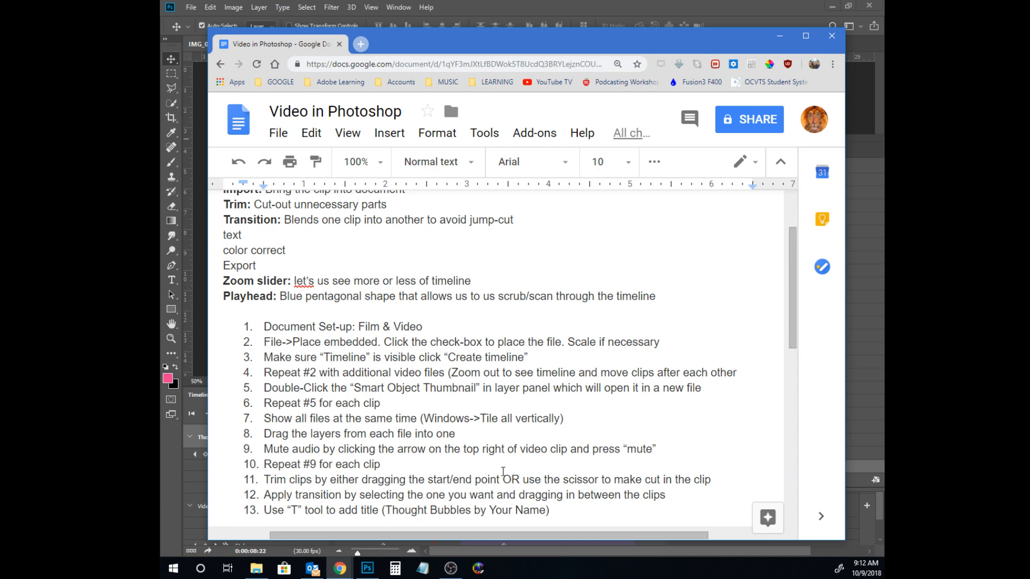
Step: Add item 14 to the list reading "EXTRA CREDIT: Animate the title"
{"action": "key", "text": "End"}
{"action": "key", "text": "Return"}
{"action": "type", "text": "EXT"}
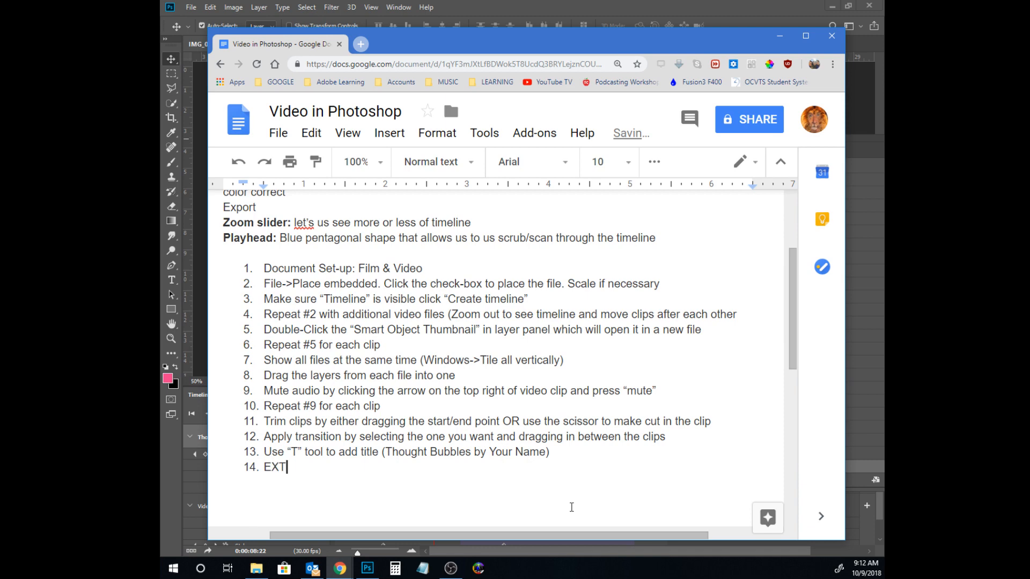
{"action": "type", "text": "RA CREDIT"}
{"action": "key", "text": "BackSpace"}
{"action": "type", "text": ": Animate "}
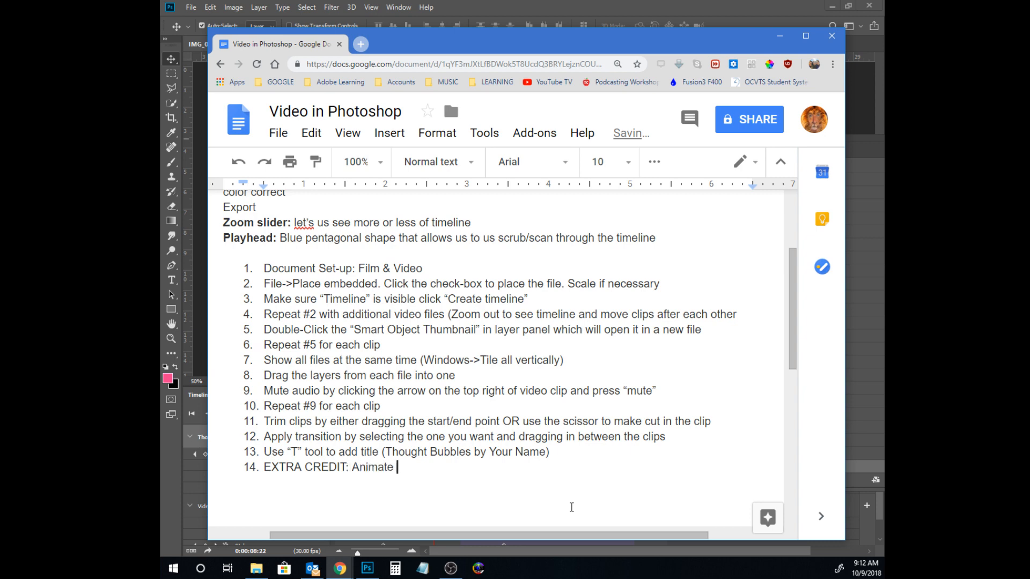
{"action": "type", "text": "tht"}
{"action": "key", "text": "BackSpace"}
{"action": "type", "text": "e titl"}
{"action": "type", "text": "e"}
Step: Continue item 14 with ". Move the text layer out of the video group" and start an indented sub-item beneath it
{"action": "type", "text": ". Expand the"}
{"action": "key", "text": "BackSpace"}
{"action": "key", "text": "BackSpace"}
{"action": "key", "text": "BackSpace"}
{"action": "key", "text": "BackSpace"}
{"action": "key", "text": "BackSpace"}
{"action": "key", "text": "BackSpace"}
{"action": "key", "text": "BackSpace"}
{"action": "key", "text": "BackSpace"}
{"action": "key", "text": "BackSpace"}
{"action": "key", "text": "BackSpace"}
{"action": "type", "text": "Move the "}
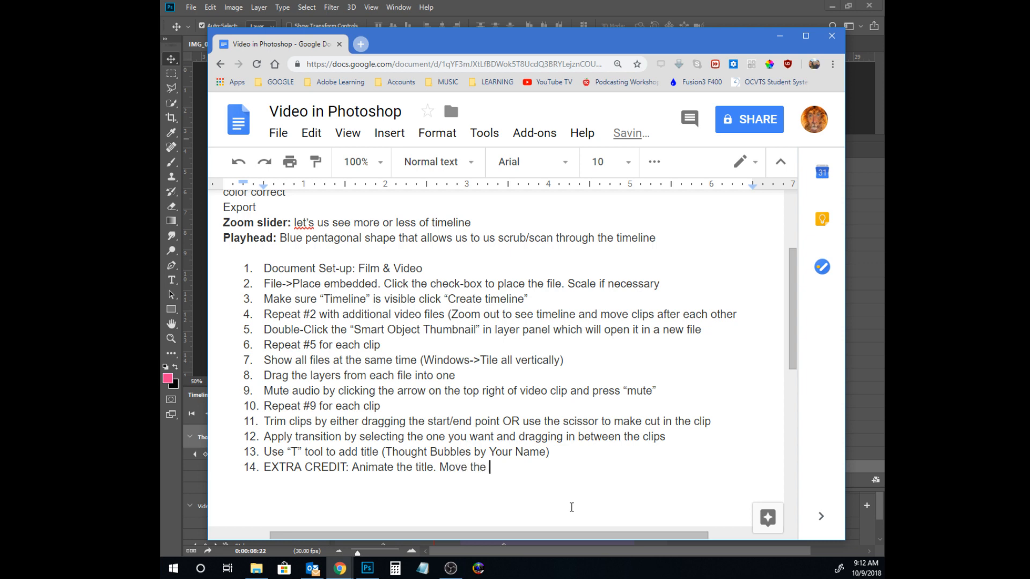
{"action": "type", "text": "text layer out of the video"}
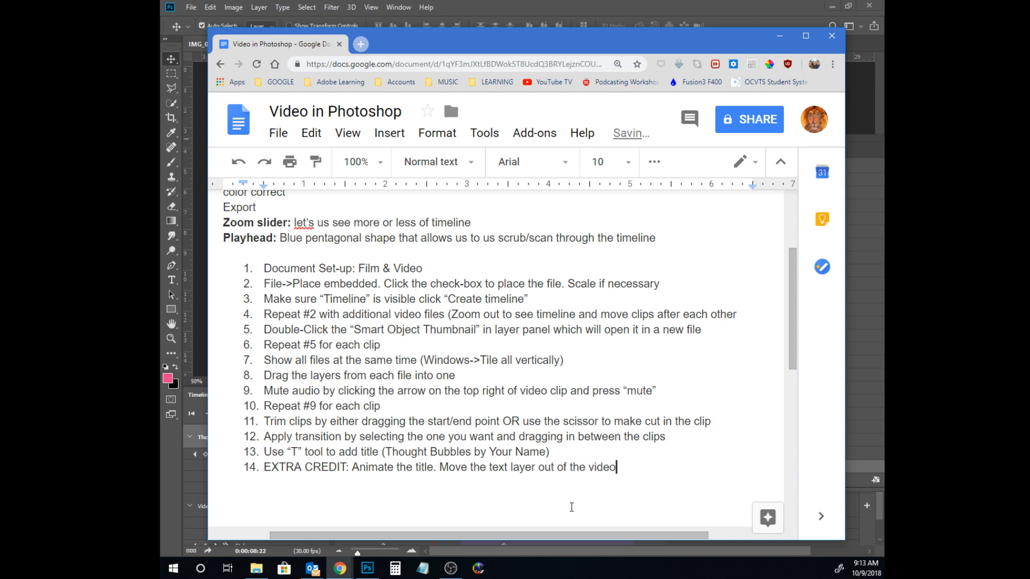
{"action": "type", "text": " group"}
{"action": "key", "text": "Return"}
{"action": "key", "text": "Tab"}
Step: Move the text layer sentence into its own item above the extra credit and append ". Move to the beginning of timeline"
{"action": "left_click", "coordinate": [441, 466]}
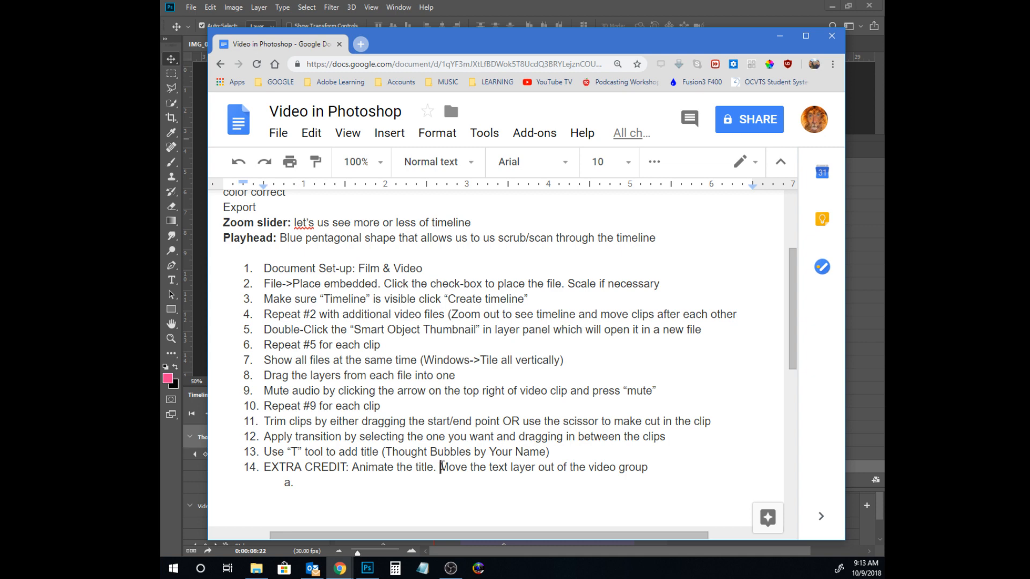
{"action": "left_click", "coordinate": [651, 468]}
{"action": "left_click_drag", "start_coordinate": [634, 467], "coordinate": [441, 466]}
{"action": "key", "text": "ctrl+c"}
{"action": "key", "text": "BackSpace"}
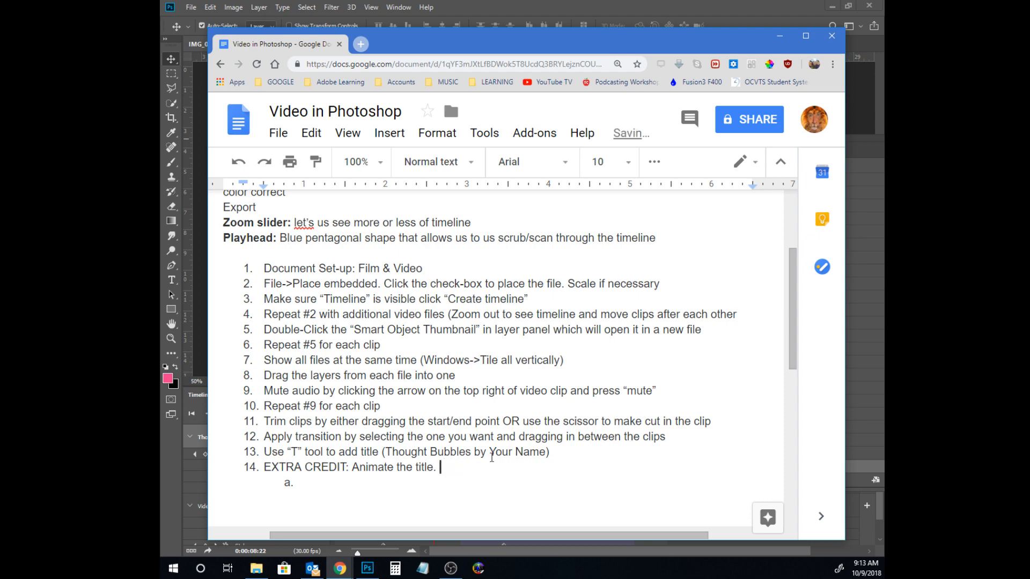
{"action": "left_click", "coordinate": [562, 452]}
{"action": "key", "text": "Return"}
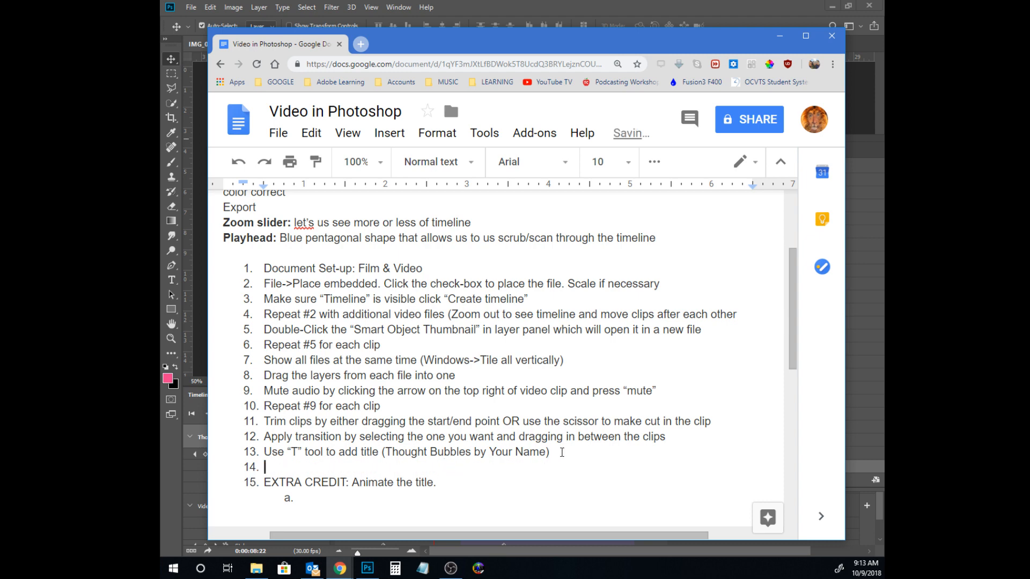
{"action": "key", "text": "ctrl+v"}
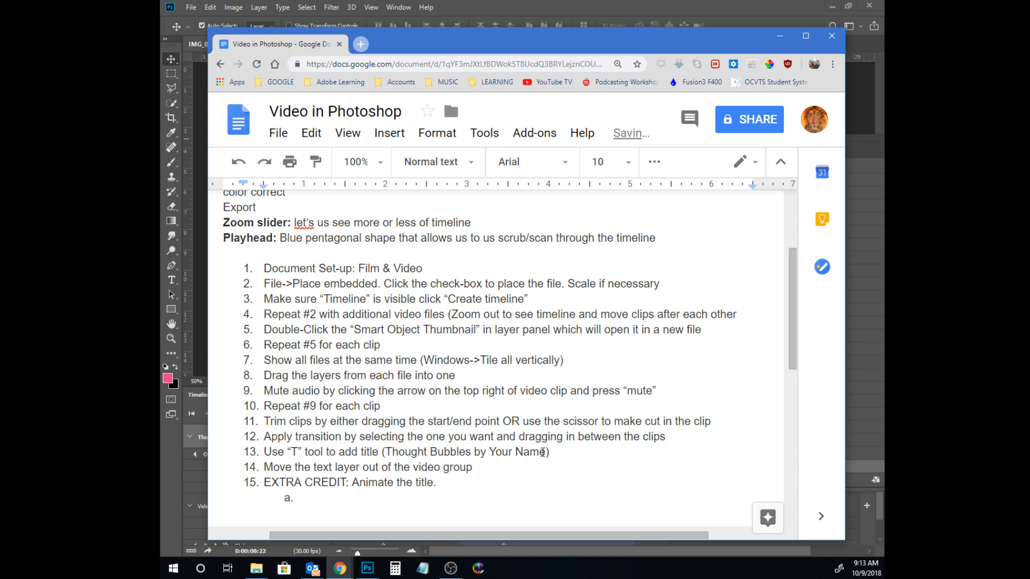
{"action": "type", "text": ". Move to the beginning "}
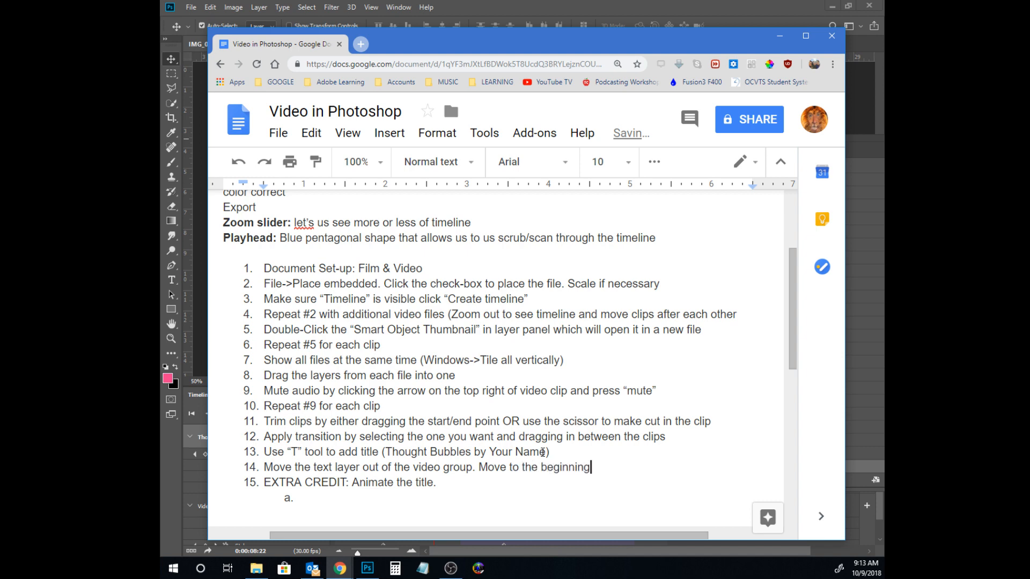
{"action": "type", "text": "of timeline"}
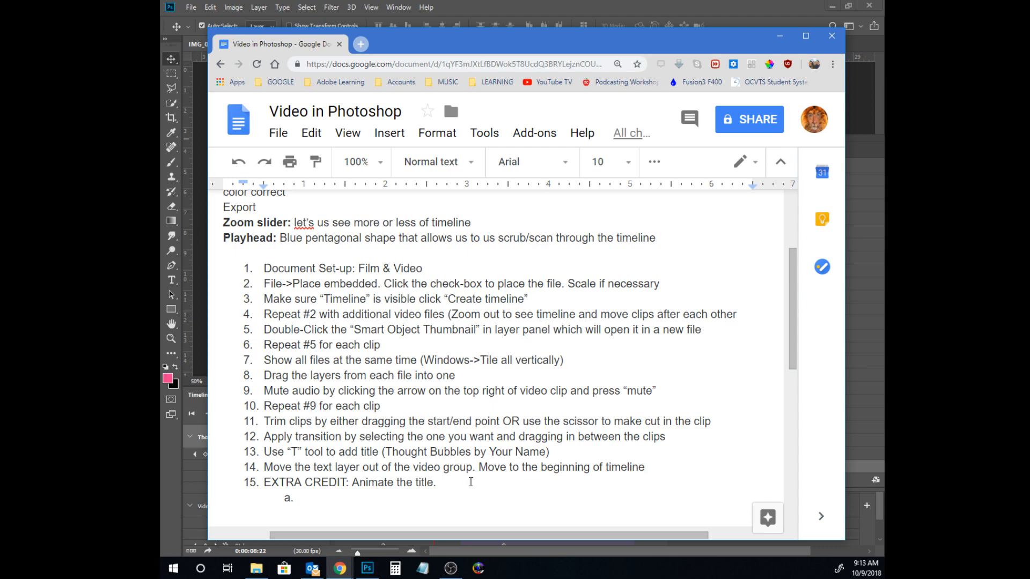
Step: Fill sub-item a under the extra credit item with "Expand the arrow next to transform"
{"action": "left_click", "coordinate": [374, 497]}
{"action": "type", "text": "Expand the "}
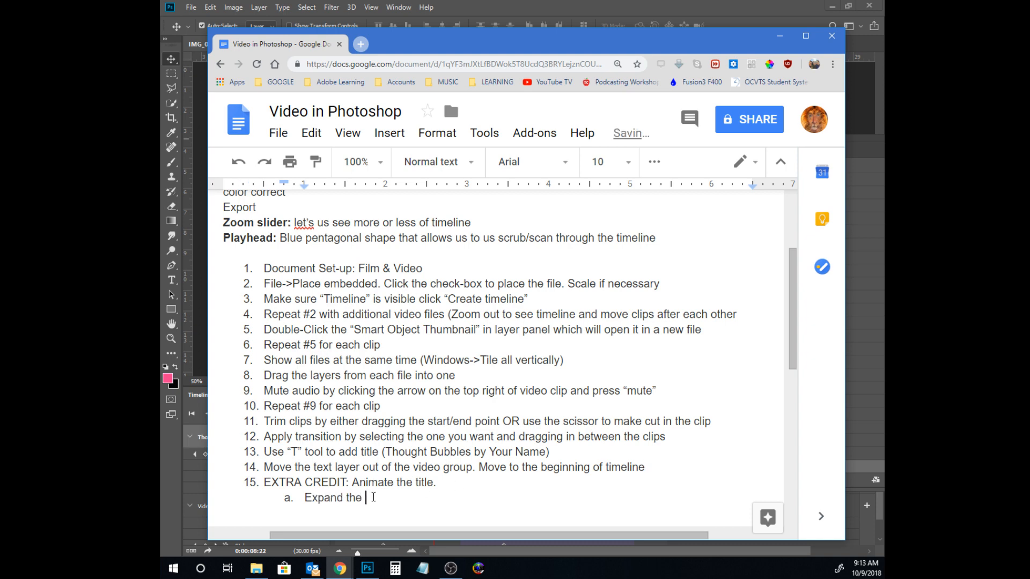
{"action": "type", "text": "arrow next to transform"}
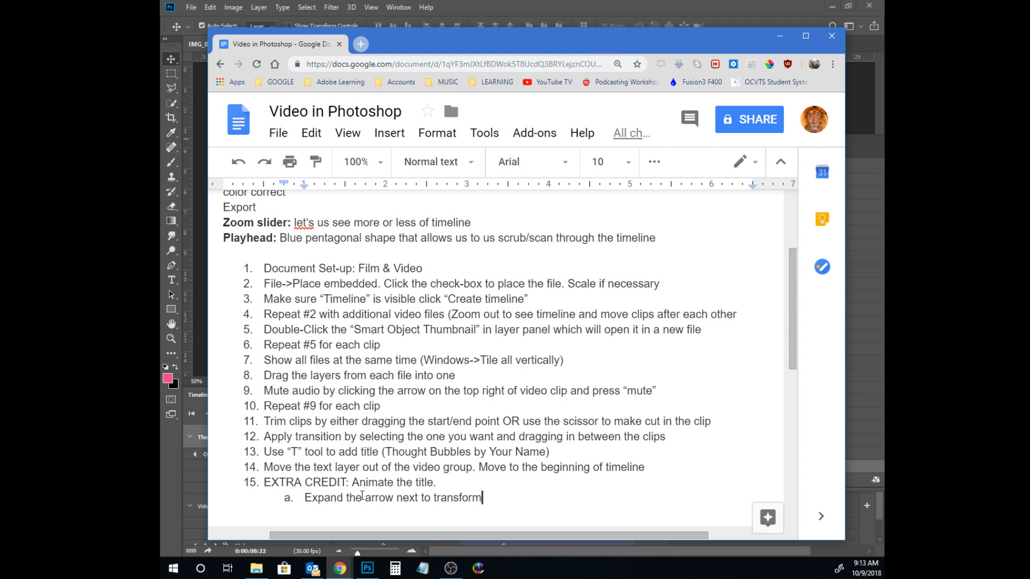
Step: Add sub-item b reading "Move the playhead to the beginning of the text clip"
{"action": "key", "text": "Return"}
{"action": "type", "text": "Move the play"}
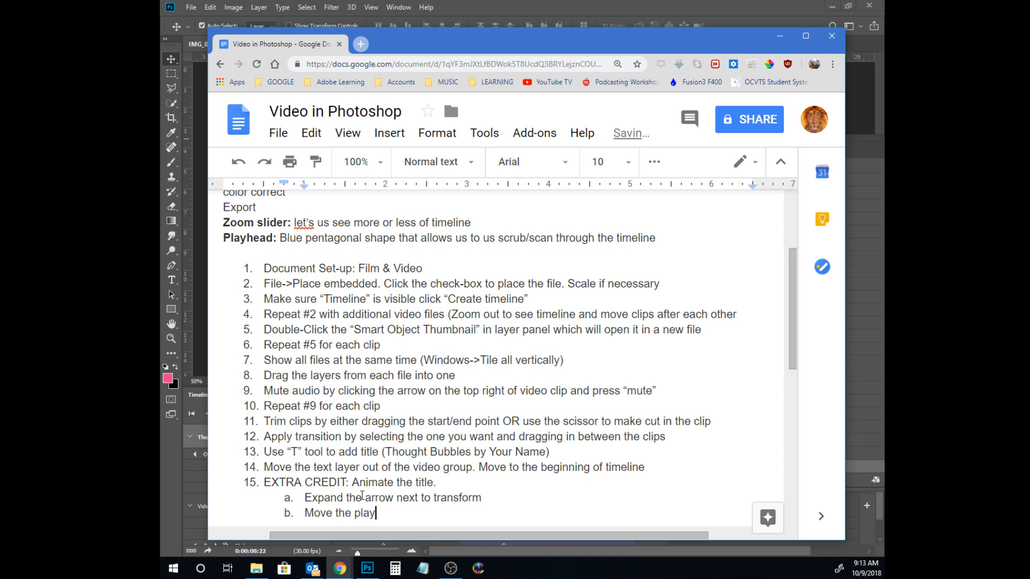
{"action": "type", "text": "head to the beginning"}
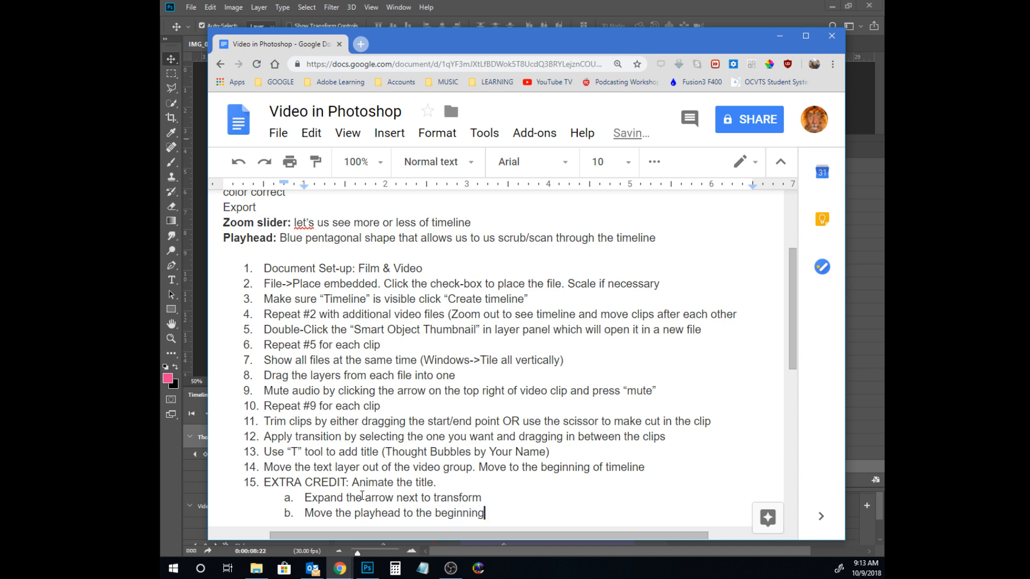
{"action": "type", "text": " of the c"}
{"action": "type", "text": "lip"}
{"action": "key", "text": "Left"}
{"action": "key", "text": "Left"}
{"action": "key", "text": "Left"}
{"action": "key", "text": "Left"}
{"action": "type", "text": "text"}
Step: Add sub-item c reading: Press “stopwatch” to create animation potential
{"action": "left_click", "coordinate": [567, 512]}
{"action": "key", "text": "Return"}
{"action": "type", "text": "Press "}
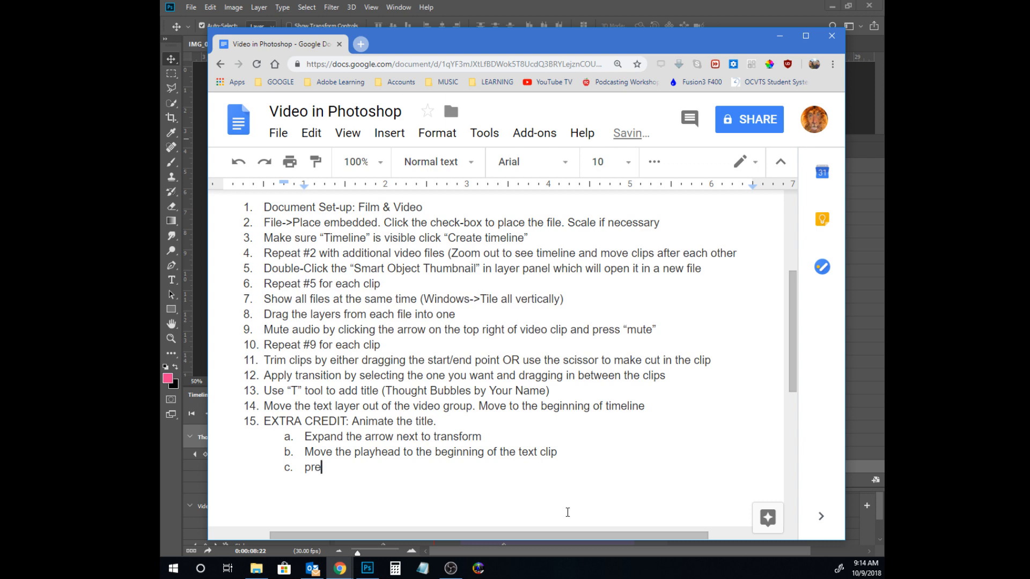
{"action": "type", "text": "stopwatch"}
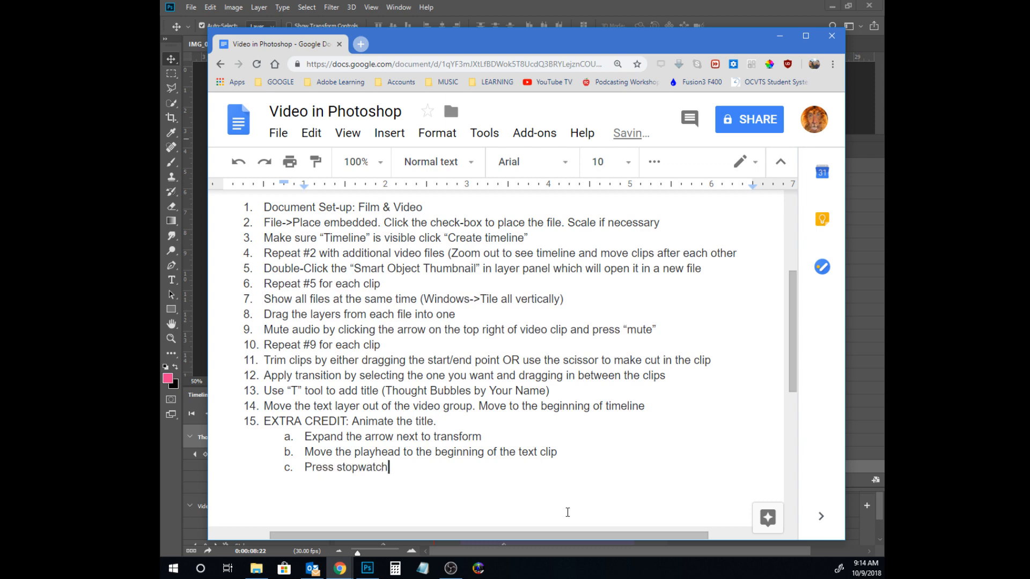
{"action": "type", "text": "\""}
{"action": "left_click", "coordinate": [338, 467]}
{"action": "type", "text": "\""}
{"action": "left_click", "coordinate": [422, 471]}
{"action": "type", "text": "to create animati"}
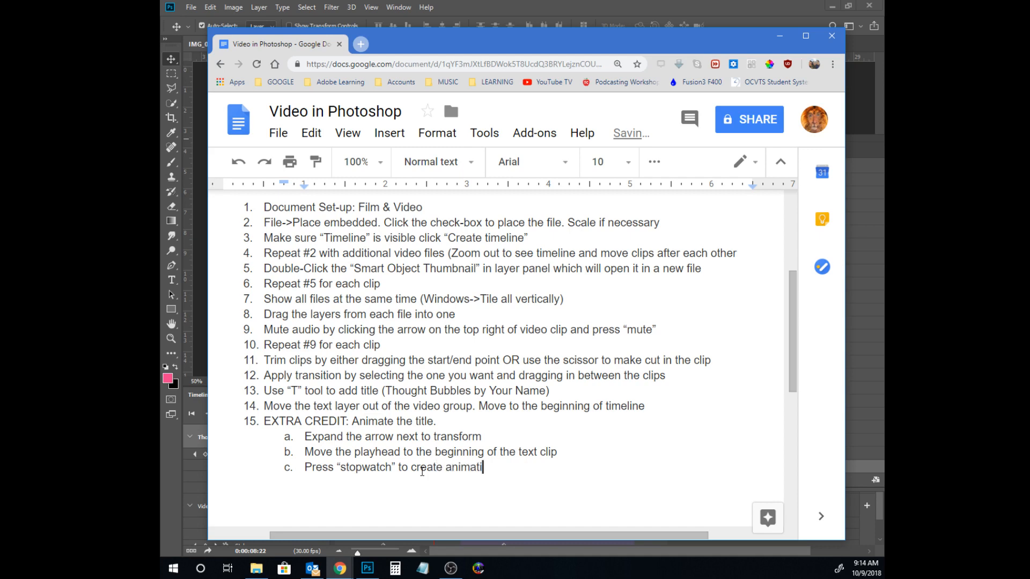
{"action": "type", "text": "on potential"}
Step: Add sub-item d reading "Move the playhead to where you want the animation to end"
{"action": "key", "text": "Return"}
{"action": "type", "text": "Move the"}
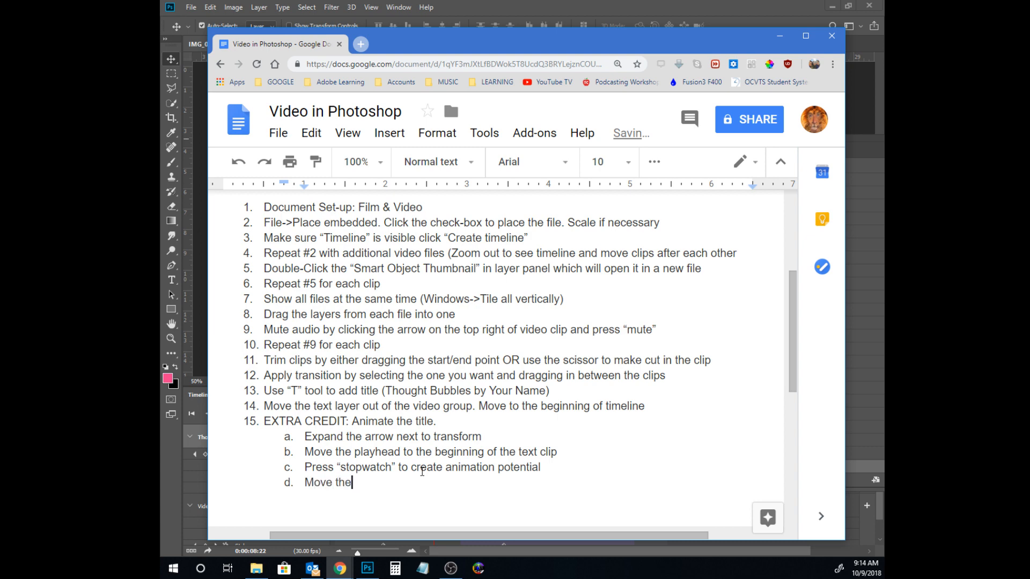
{"action": "type", "text": " playhead to where you w"}
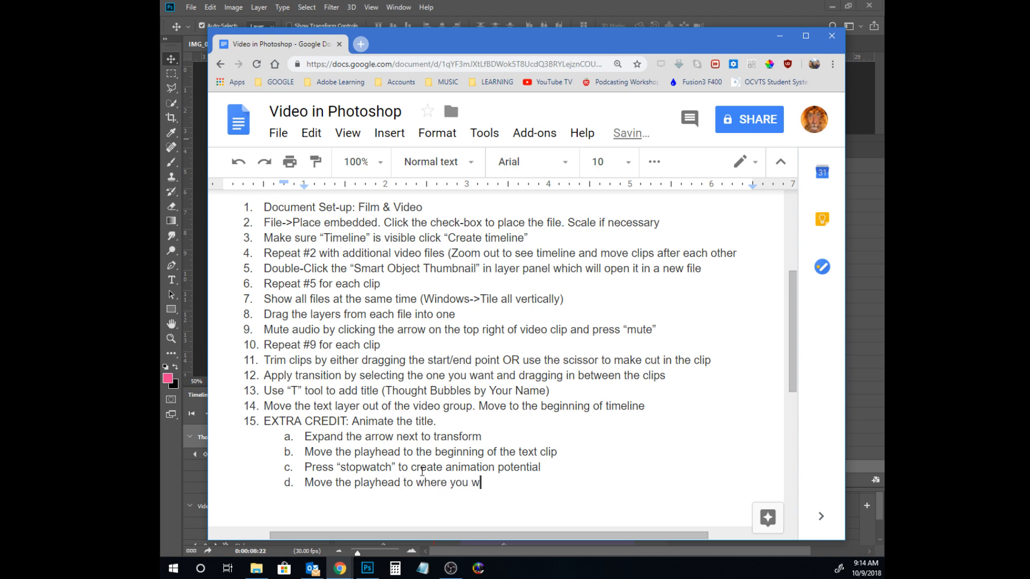
{"action": "type", "text": "ant the animation"}
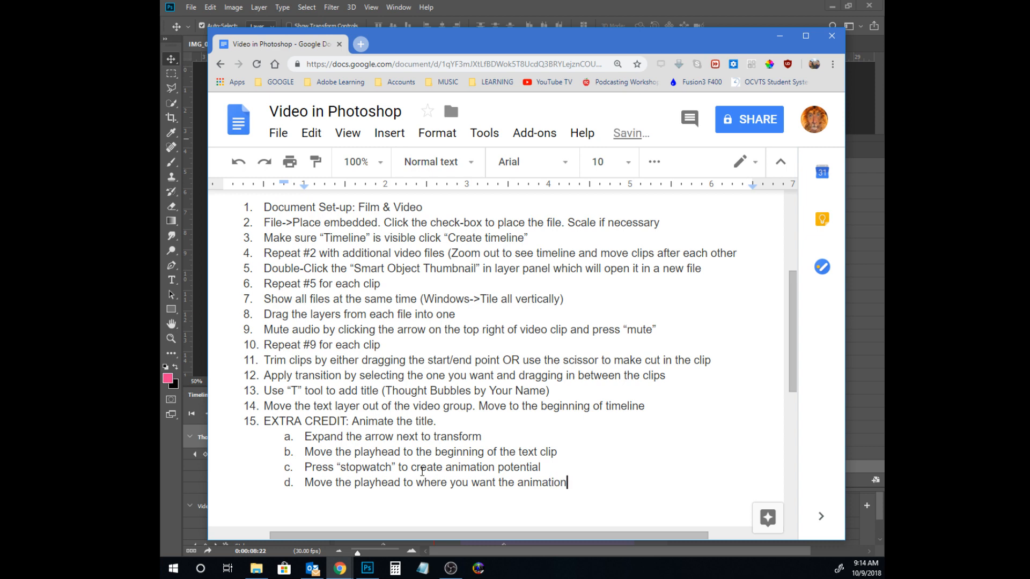
{"action": "type", "text": " to end"}
Step: Add a sub-item e under the extra credit item reading "Then move the text"
{"action": "key", "text": "Return"}
{"action": "type", "text": "Then move"}
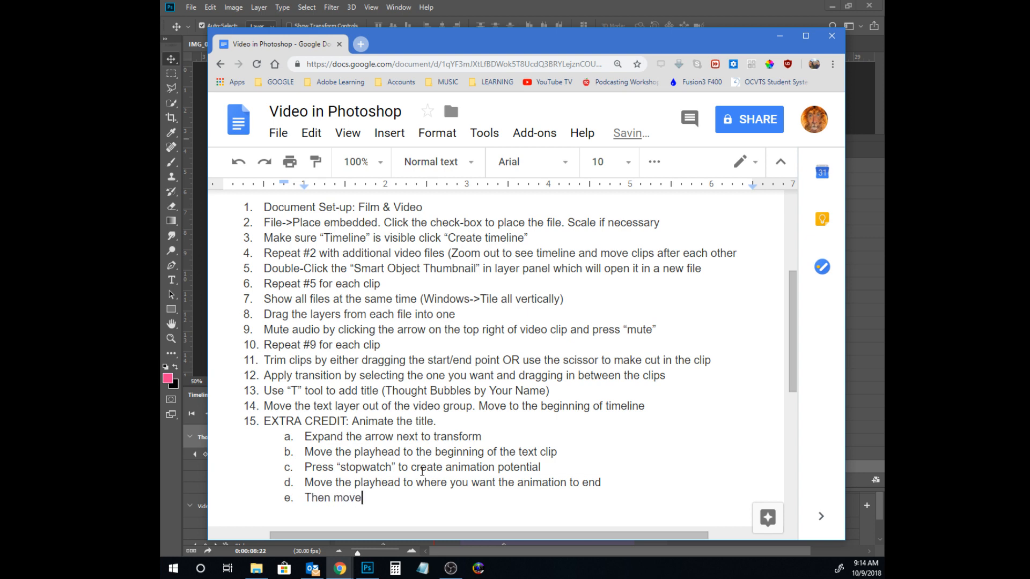
{"action": "type", "text": " the te"}
{"action": "type", "text": "xrt"}
{"action": "key", "text": "Home"}
{"action": "key", "text": "BackSpace"}
{"action": "key", "text": "BackSpace"}
{"action": "type", "text": "t"}
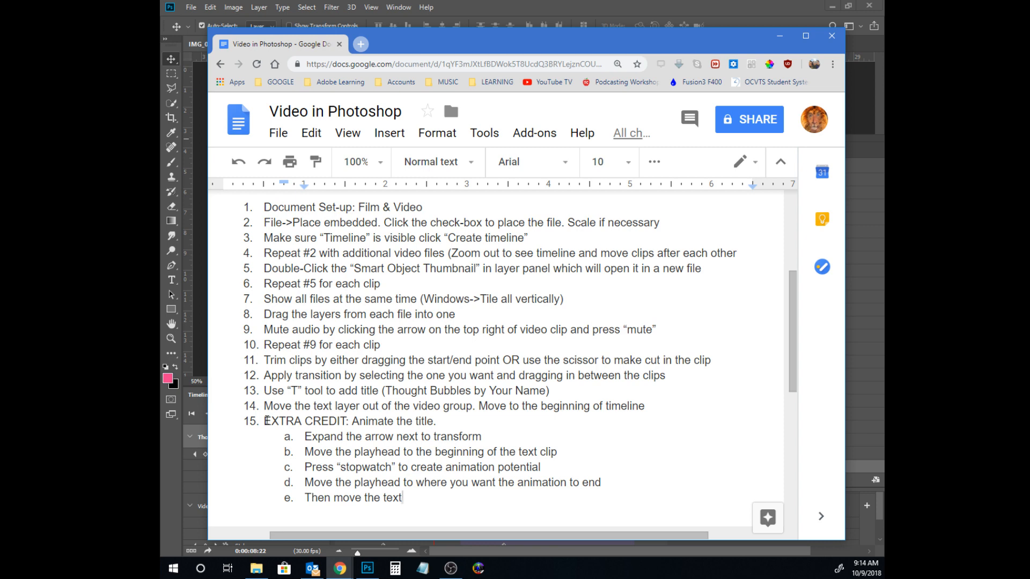
Step: Indent the extra credit item to make it a sub-item of item 14, and bold the words "EXTRA CREDIT:"
{"action": "left_click", "coordinate": [266, 421]}
{"action": "key", "text": "Tab"}
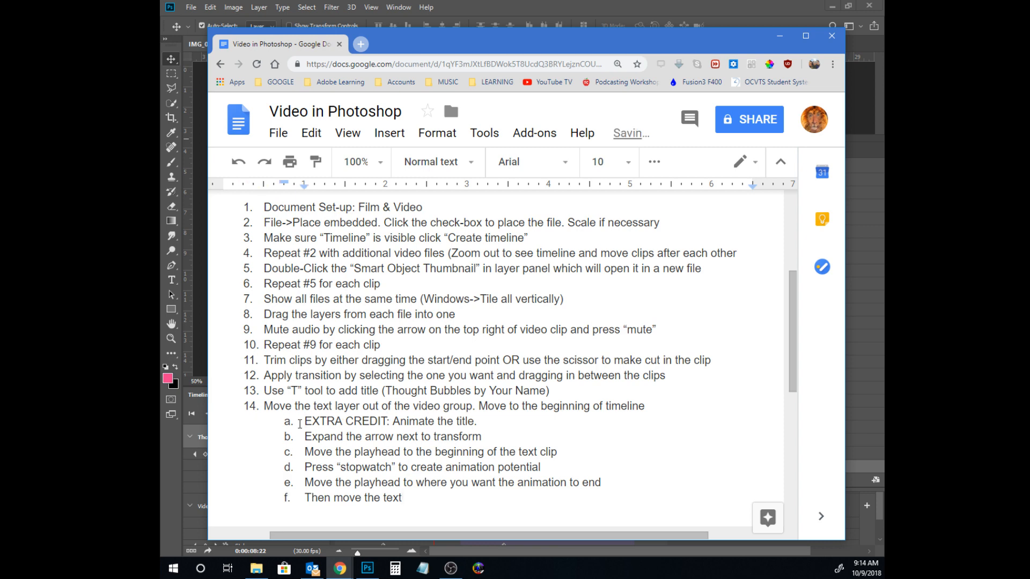
{"action": "left_click_drag", "start_coordinate": [391, 421], "coordinate": [306, 423]}
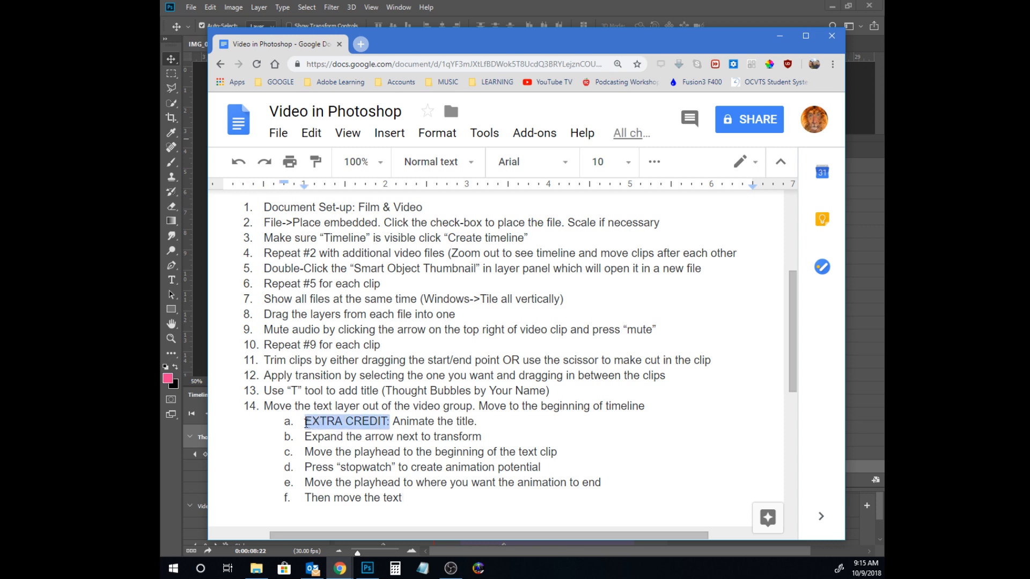
{"action": "key", "text": "ctrl+b"}
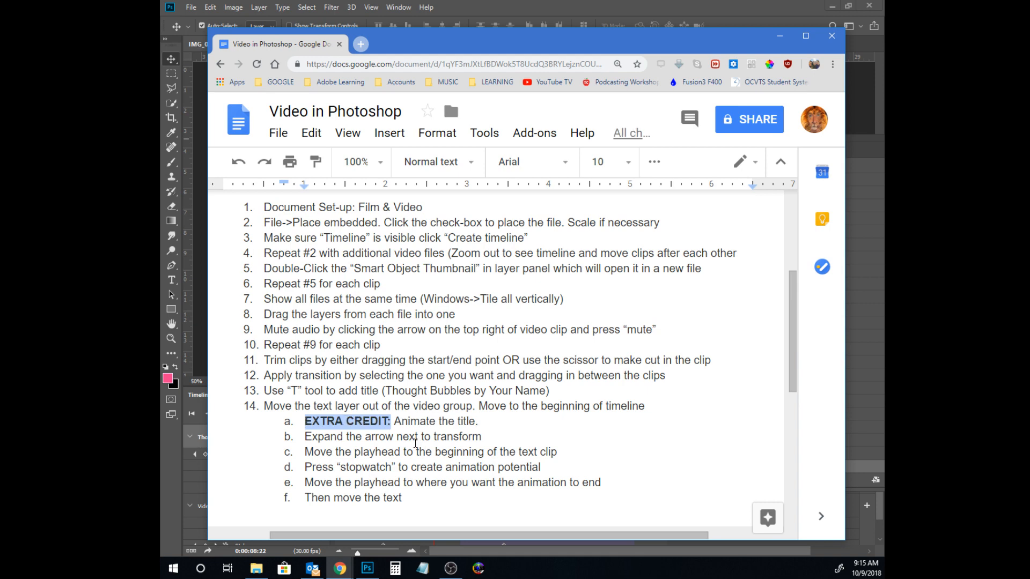
Step: Switch to Photoshop, collapse the Thought Bubbles track and add the audio file U2 Beautiful DayFinal to the audio track
{"action": "key", "text": "alt+Tab"}
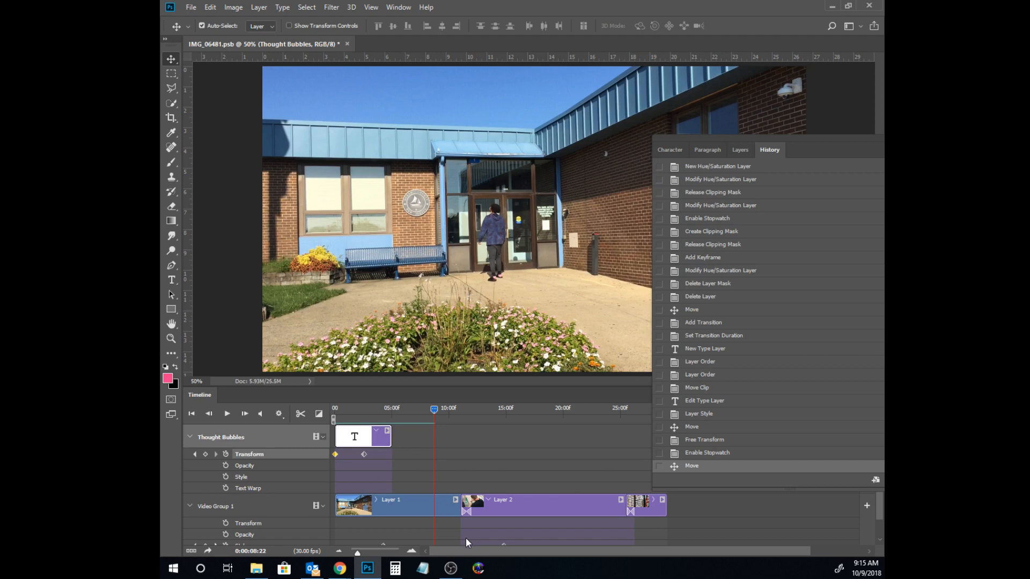
{"action": "left_click", "coordinate": [190, 437]}
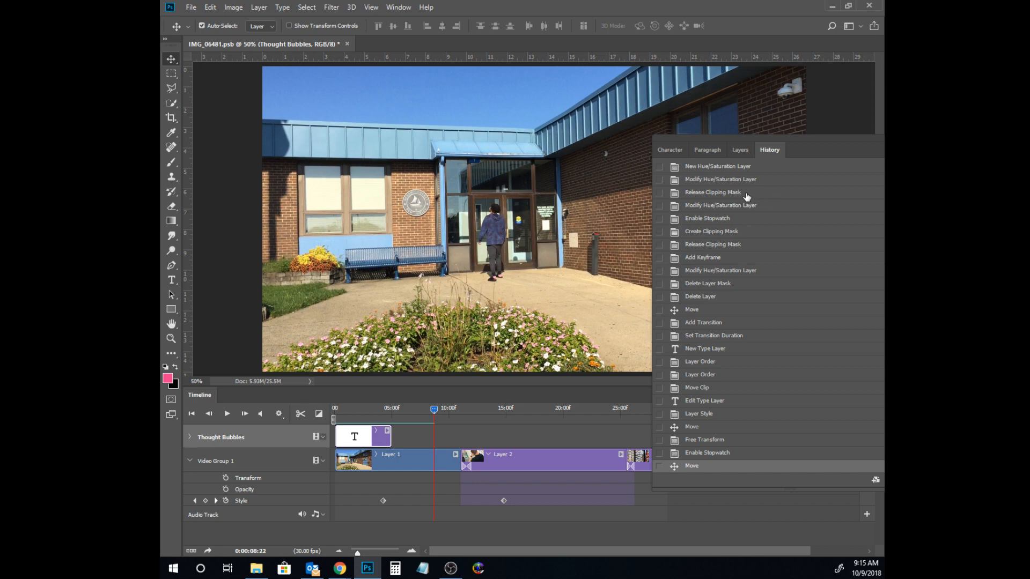
{"action": "left_click", "coordinate": [322, 513]}
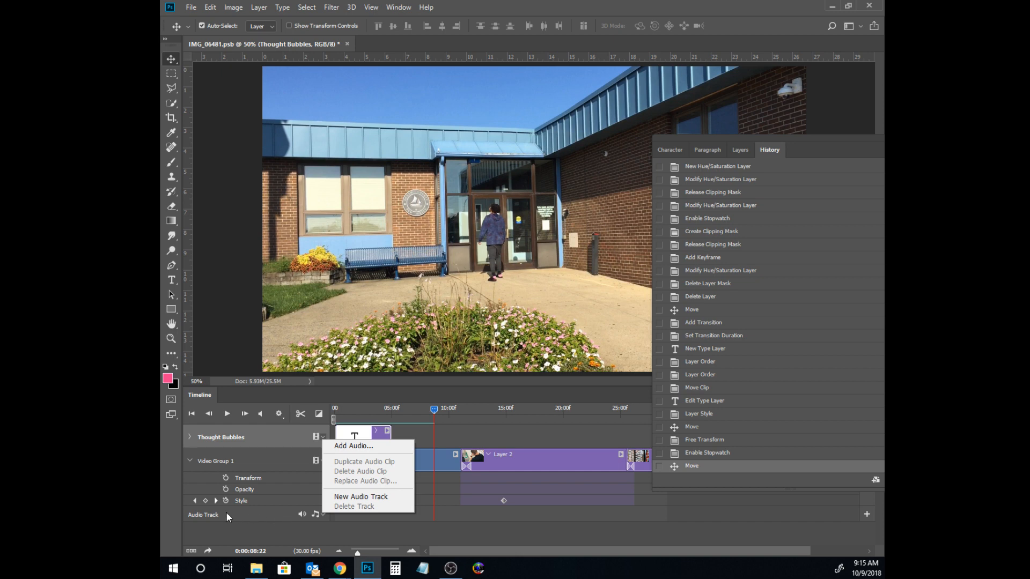
{"action": "left_click", "coordinate": [352, 445]}
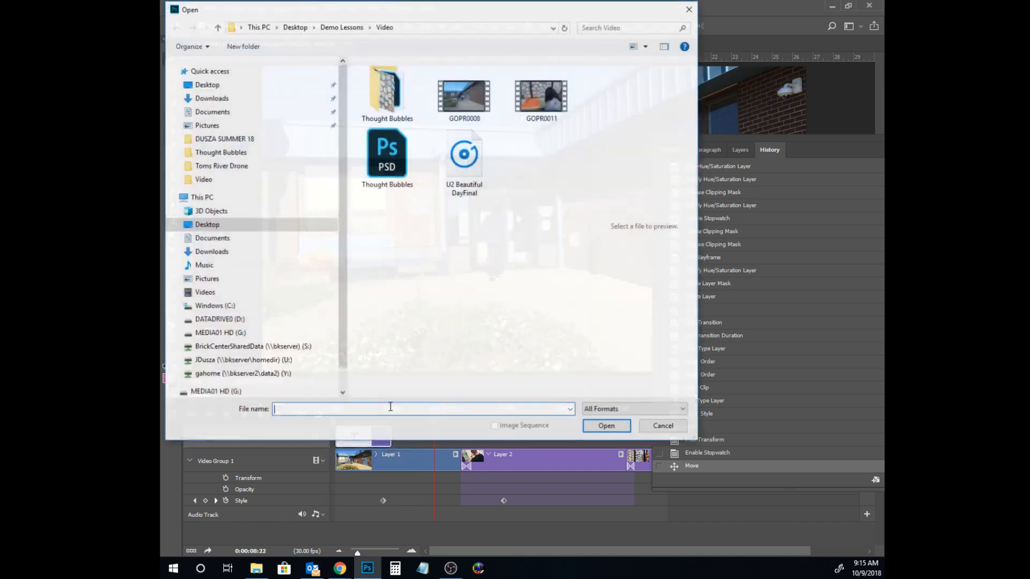
{"action": "left_click", "coordinate": [471, 184]}
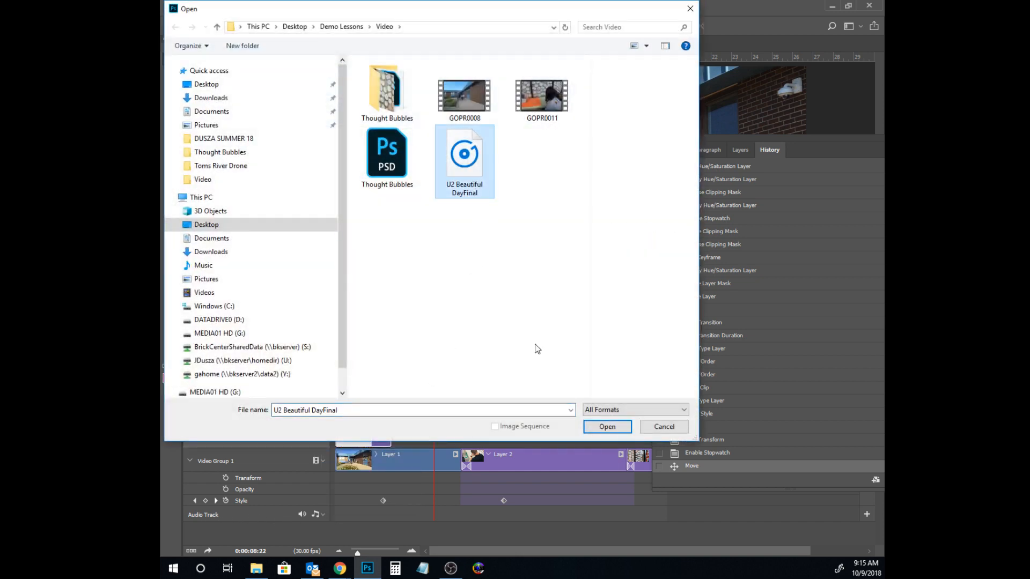
{"action": "left_click", "coordinate": [606, 426]}
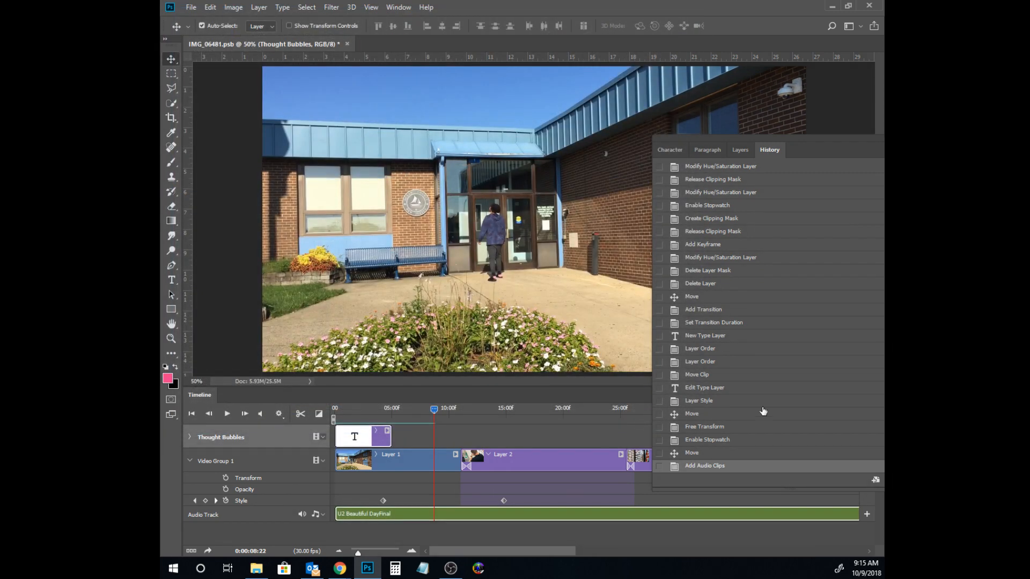
Step: Move the floating History panel off the canvas and timeline, and preview the opening seconds of the video from the start
{"action": "left_click_drag", "start_coordinate": [806, 137], "coordinate": [32, 62]}
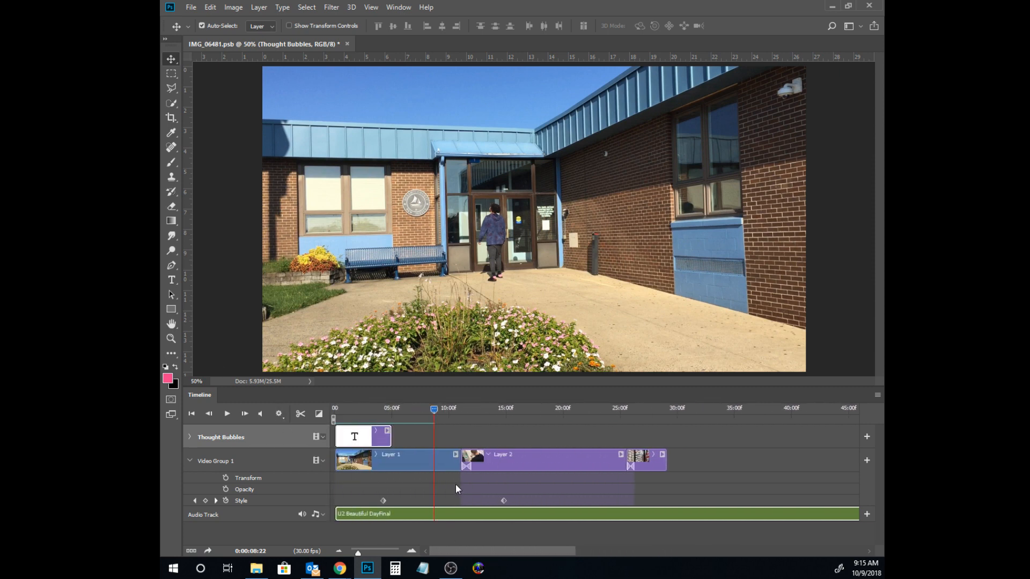
{"action": "left_click_drag", "start_coordinate": [433, 408], "coordinate": [334, 408]}
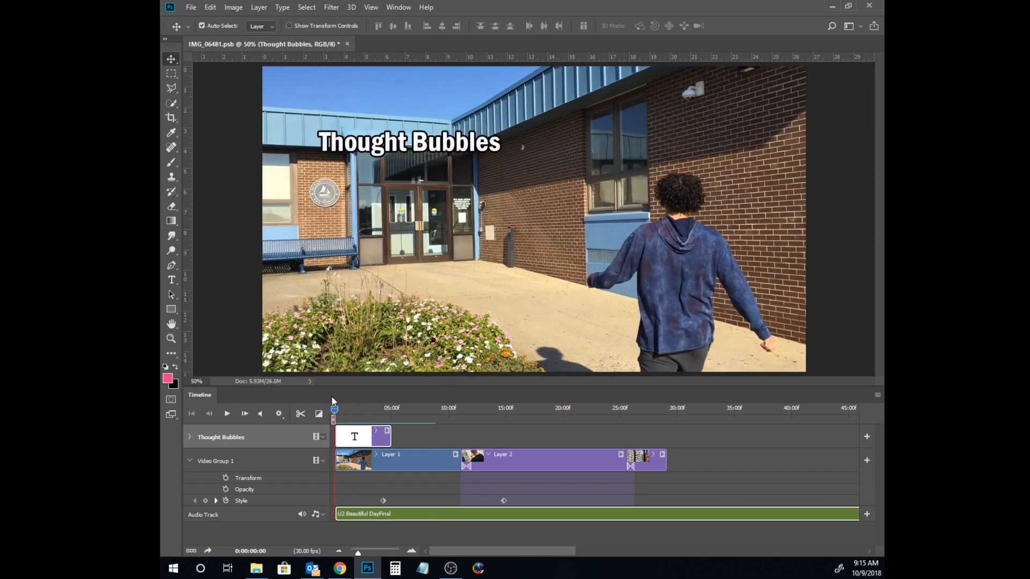
{"action": "left_click", "coordinate": [228, 414]}
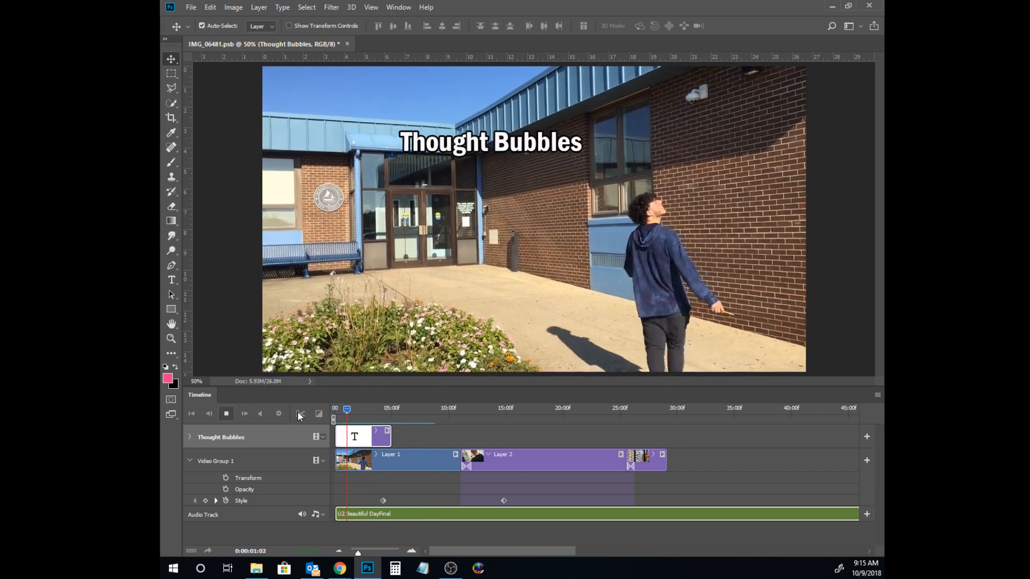
{"action": "key", "text": "space"}
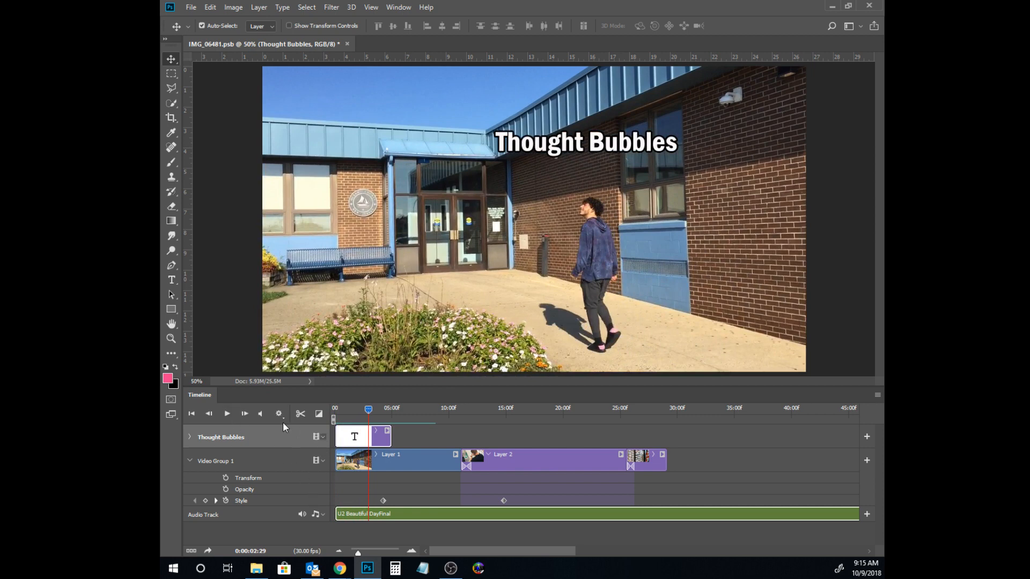
Step: Enable timeline audio playback and play the video with the music from the beginning
{"action": "left_click", "coordinate": [262, 414]}
{"action": "left_click_drag", "start_coordinate": [371, 414], "coordinate": [335, 414]}
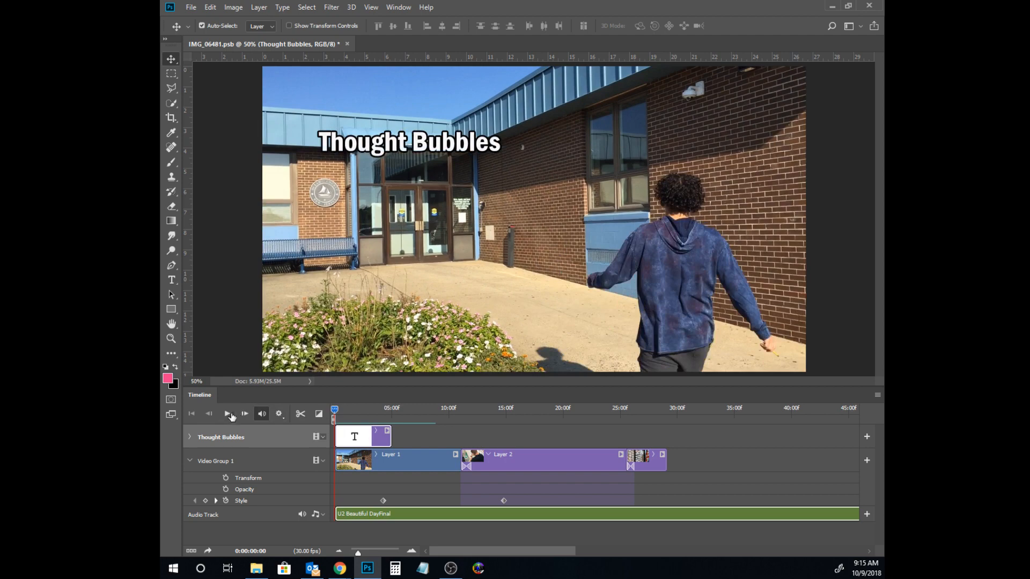
{"action": "left_click", "coordinate": [227, 414]}
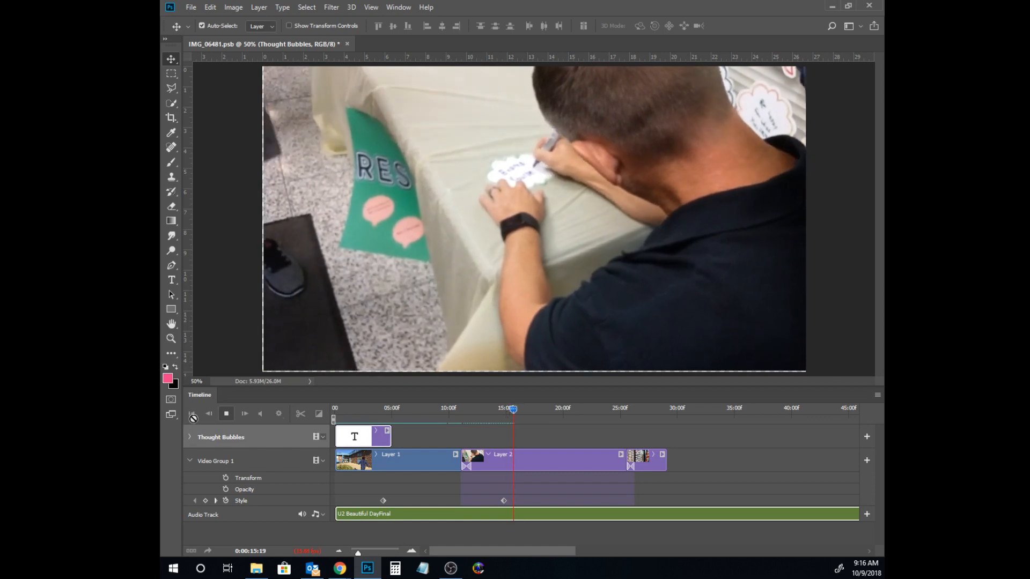
{"action": "left_click", "coordinate": [226, 417]}
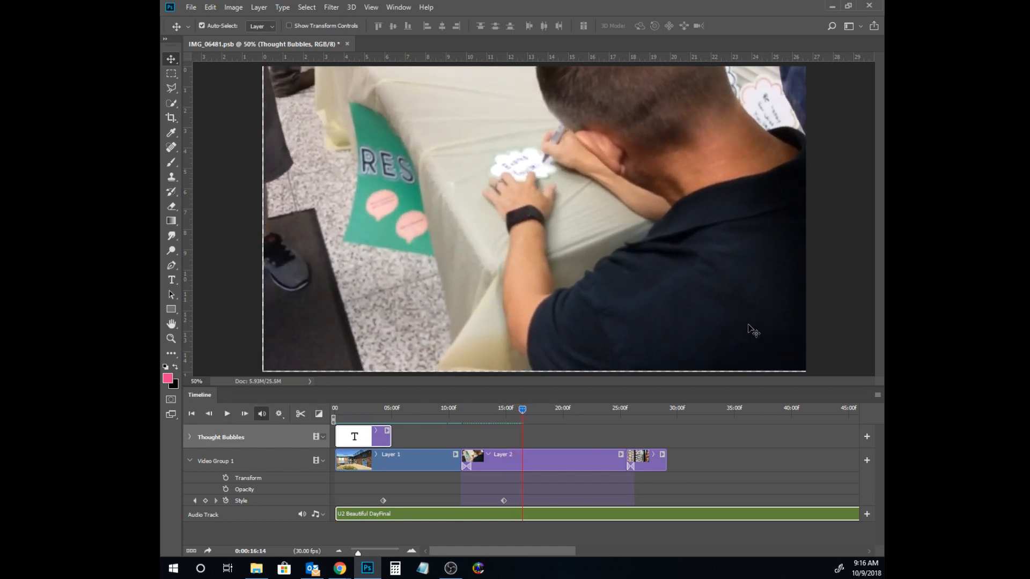
Step: Place DVC_LogoRGB embedded from the shared MULTIMEDIA CLASSES folder at the end of the last clip (0:00:29:03), scaled to nearly the canvas height
{"action": "left_click_drag", "start_coordinate": [526, 409], "coordinate": [666, 418]}
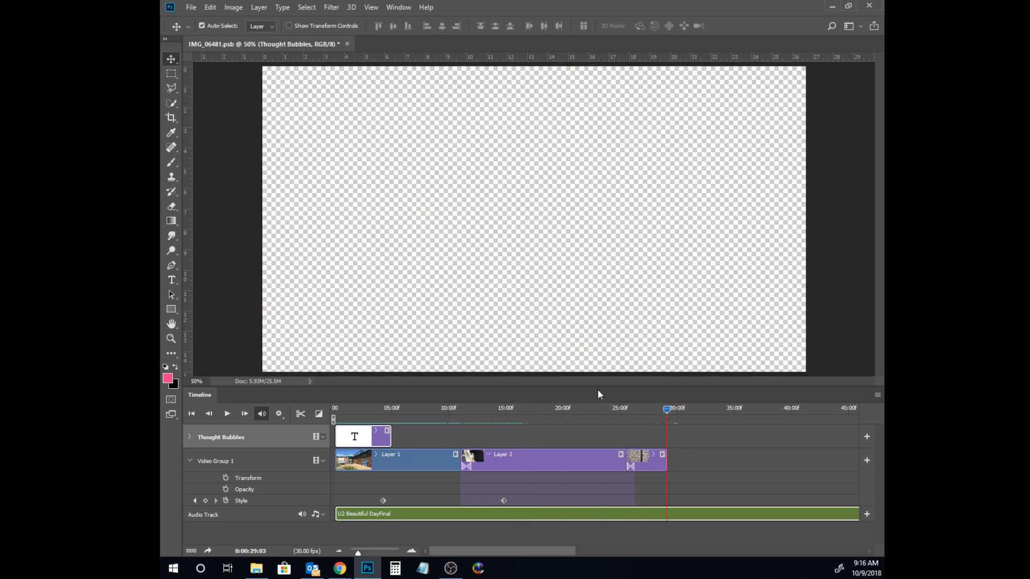
{"action": "left_click", "coordinate": [192, 7]}
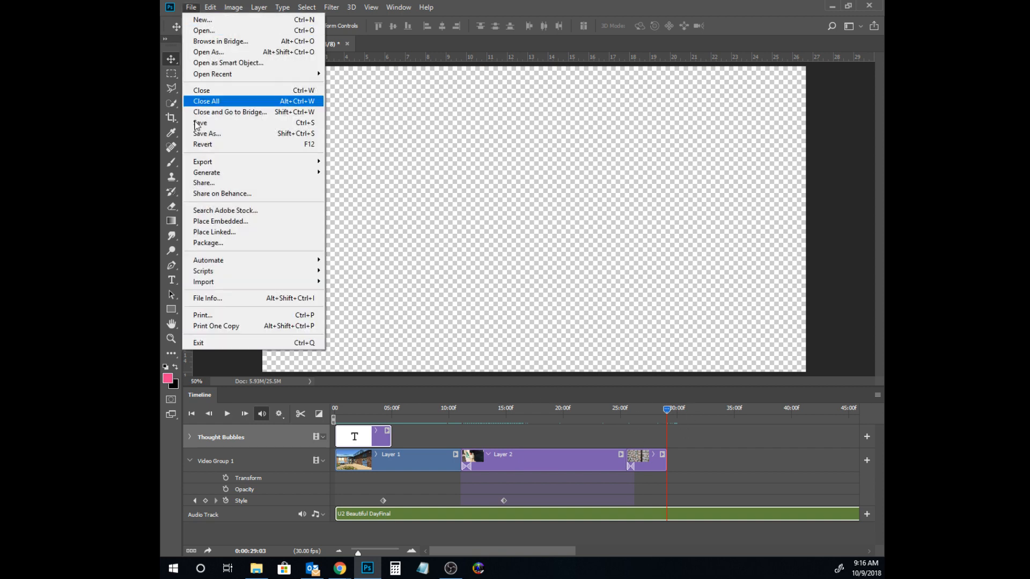
{"action": "left_click", "coordinate": [212, 225]}
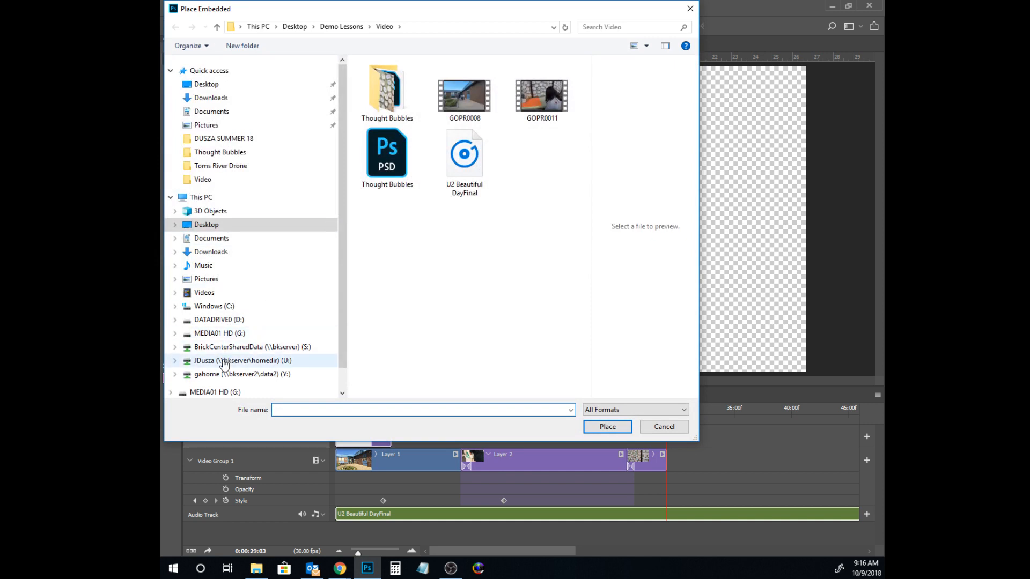
{"action": "left_click", "coordinate": [225, 375]}
{"action": "double_click", "coordinate": [378, 78]}
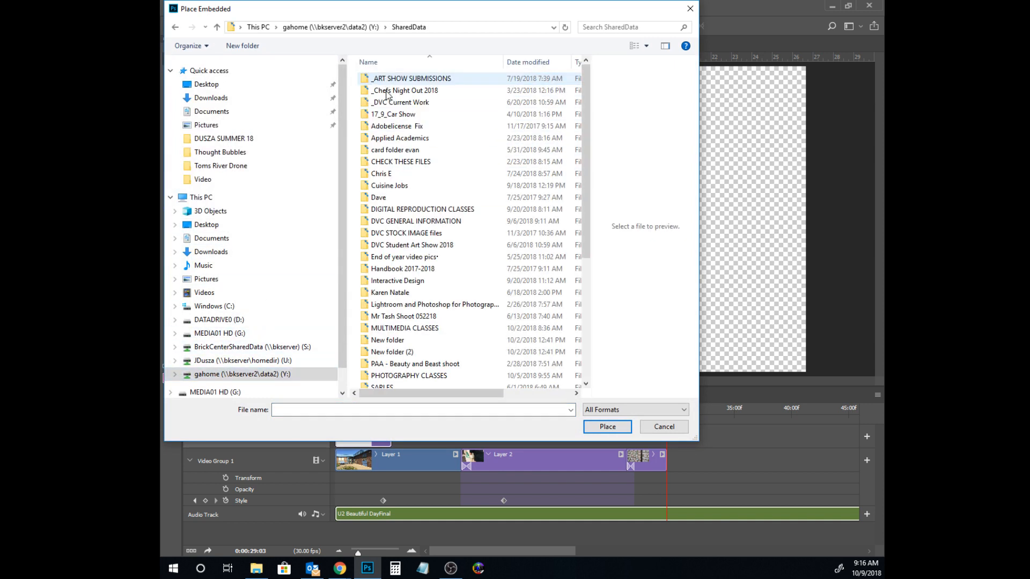
{"action": "double_click", "coordinate": [404, 327]}
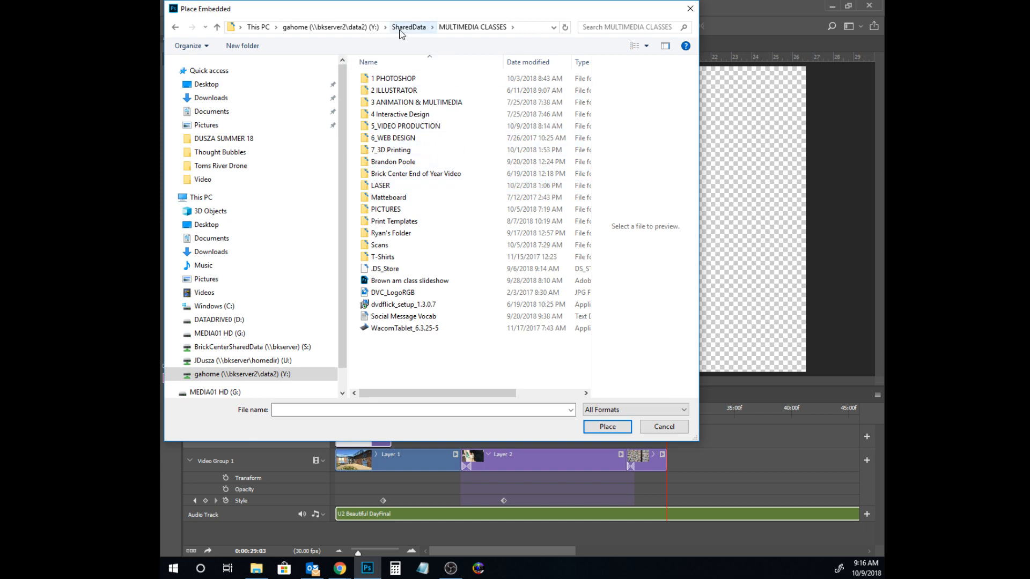
{"action": "left_click", "coordinate": [394, 292]}
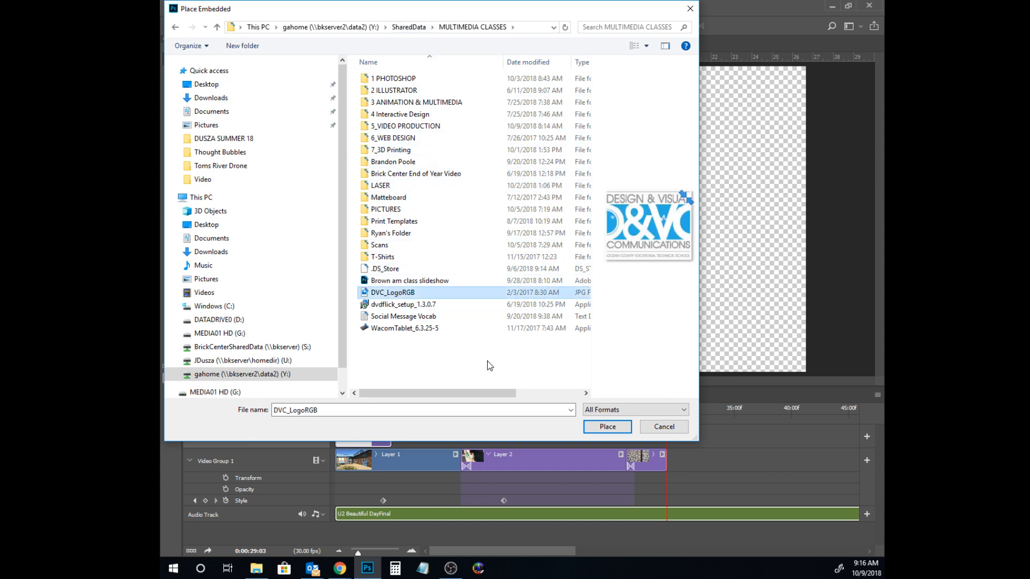
{"action": "left_click", "coordinate": [596, 427]}
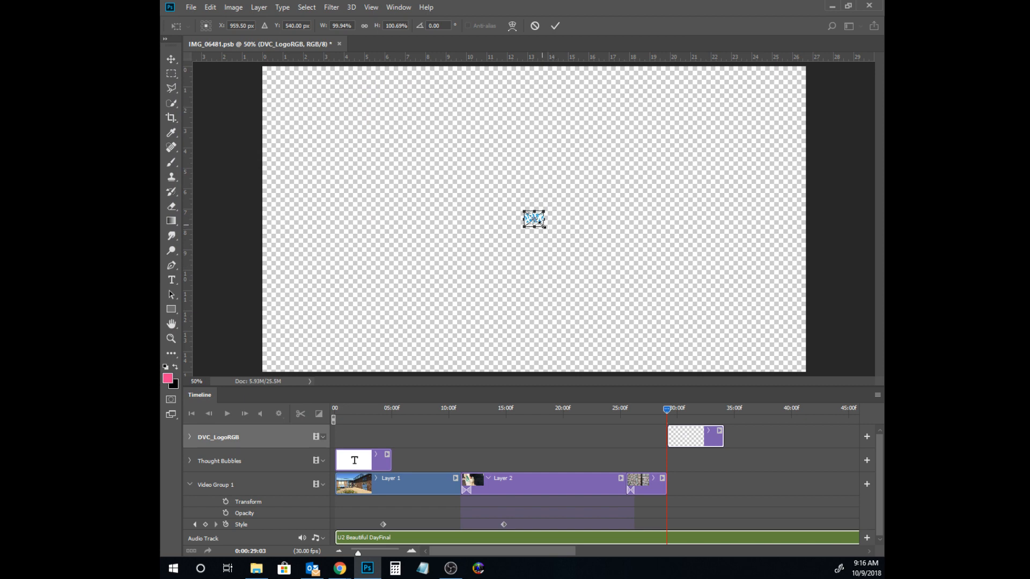
{"action": "left_click_drag", "start_coordinate": [543, 226], "coordinate": [745, 328]}
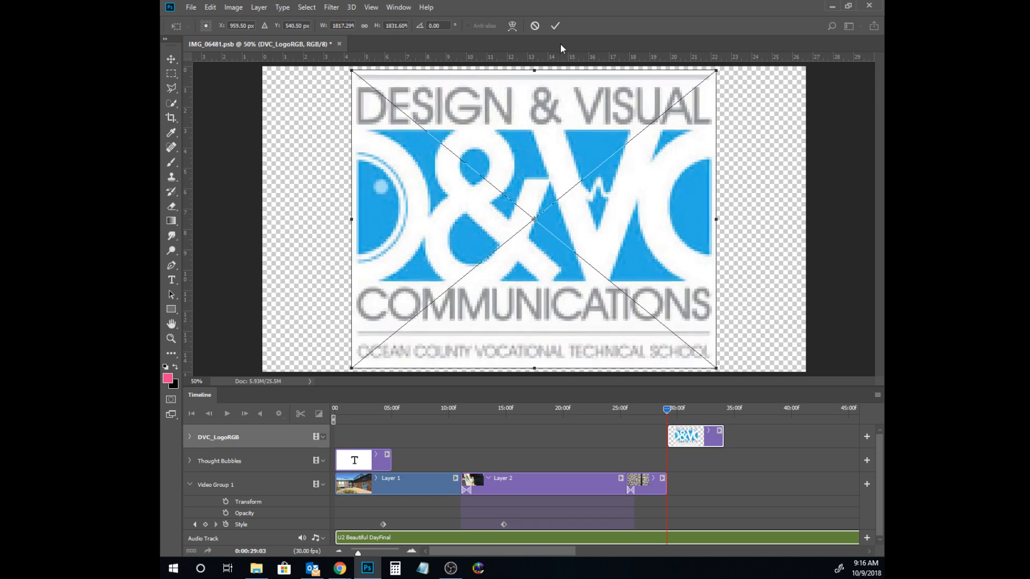
{"action": "left_click", "coordinate": [555, 25]}
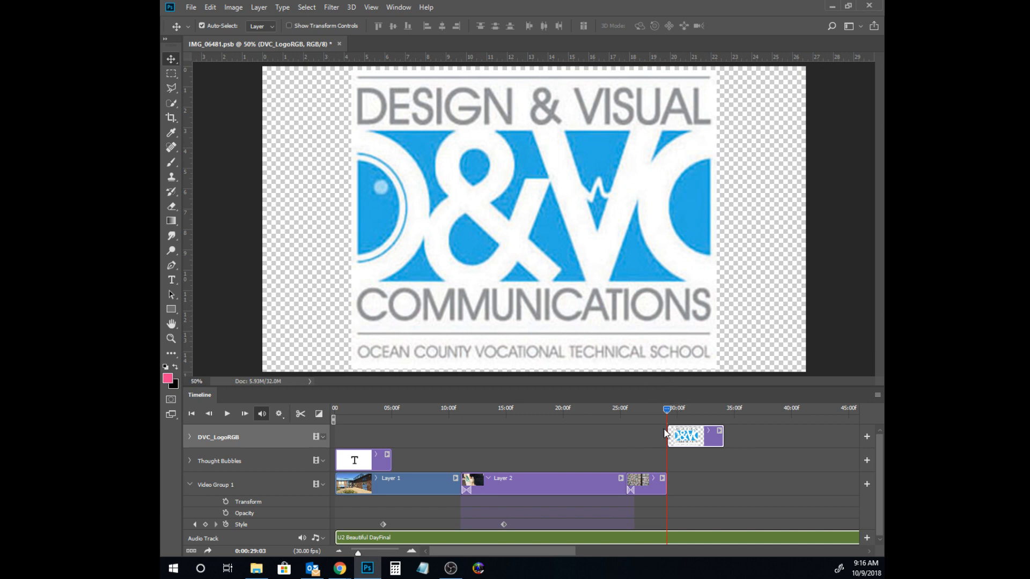
Step: Trim the end of the U2 Beautiful DayFinal audio clip to match the end of the logo clip and check the ending
{"action": "left_click_drag", "start_coordinate": [536, 554], "coordinate": [485, 543]}
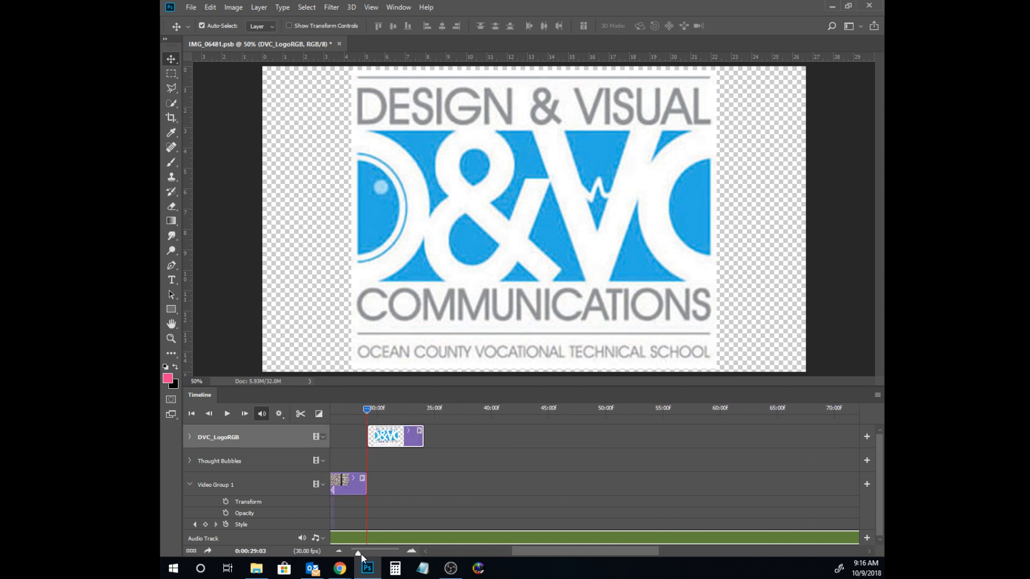
{"action": "left_click_drag", "start_coordinate": [361, 554], "coordinate": [356, 554]}
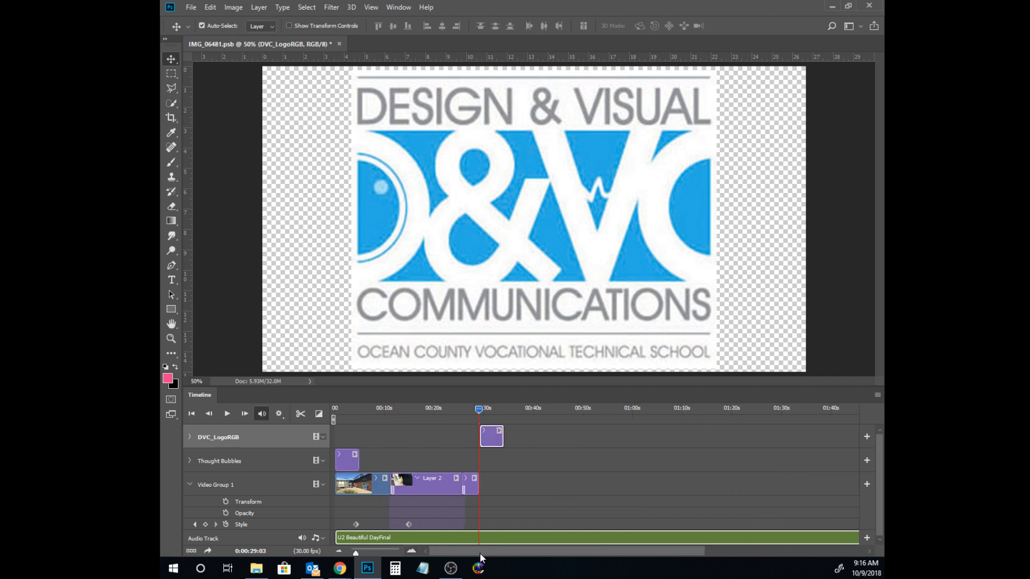
{"action": "left_click_drag", "start_coordinate": [481, 554], "coordinate": [519, 555]}
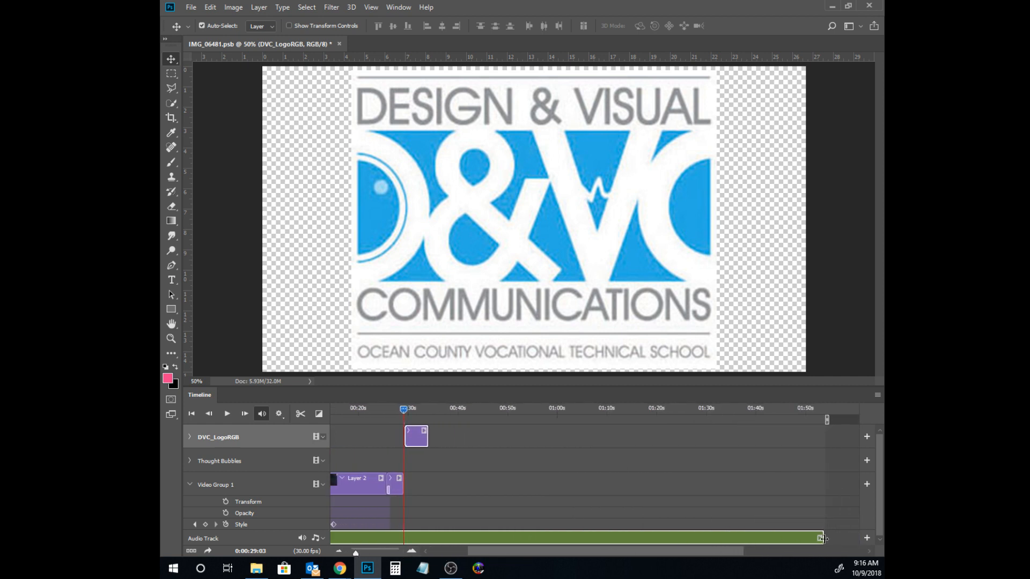
{"action": "left_click_drag", "start_coordinate": [823, 538], "coordinate": [433, 526]}
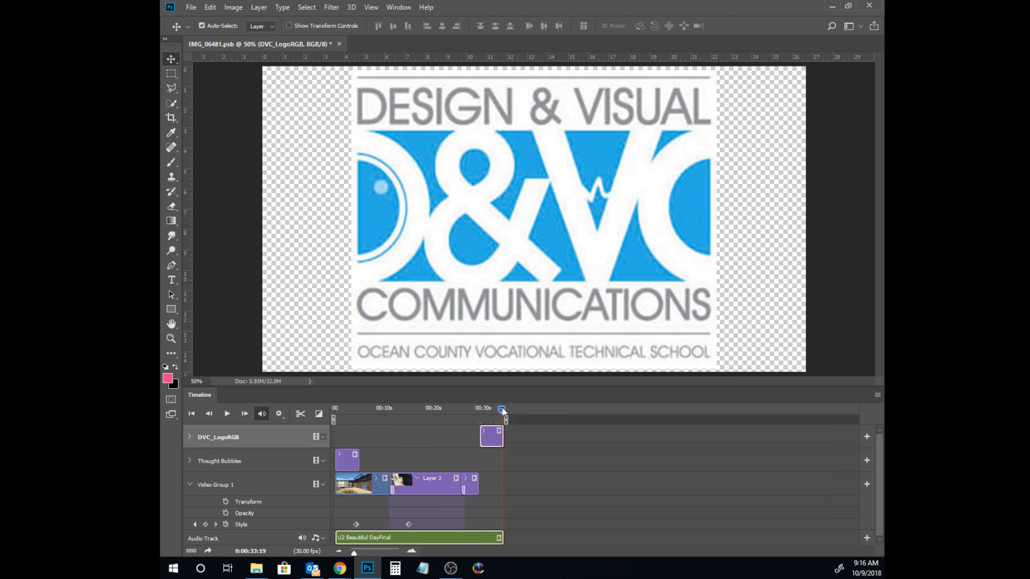
{"action": "mouse_move", "coordinate": [502, 407]}
{"action": "left_mouse_down"}
{"action": "mouse_move", "coordinate": [457, 408]}
{"action": "mouse_move", "coordinate": [487, 408]}
{"action": "left_mouse_up"}
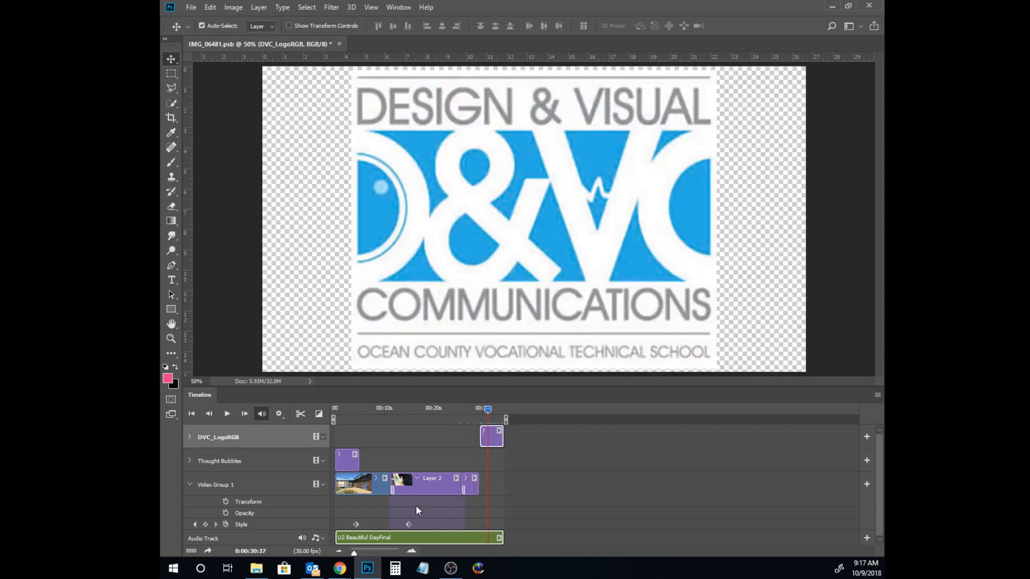
Step: Switch to the Video in Photoshop document in Google Docs, maximize its window, and start main list item 15 below "Then move the text"
{"action": "mouse_move", "coordinate": [339, 569]}
{"action": "left_click", "coordinate": [445, 511]}
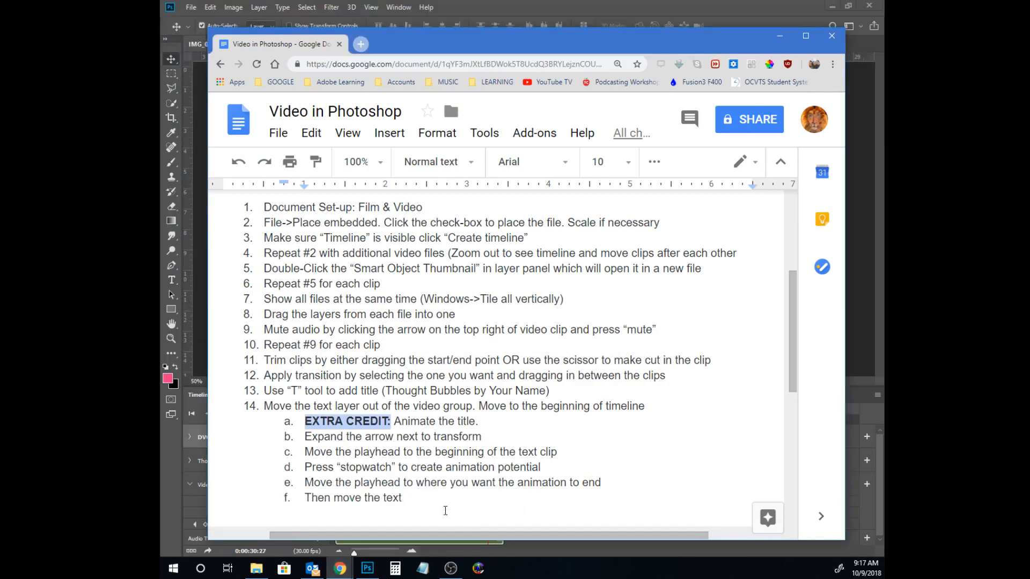
{"action": "left_click", "coordinate": [432, 491]}
{"action": "key", "text": "Return"}
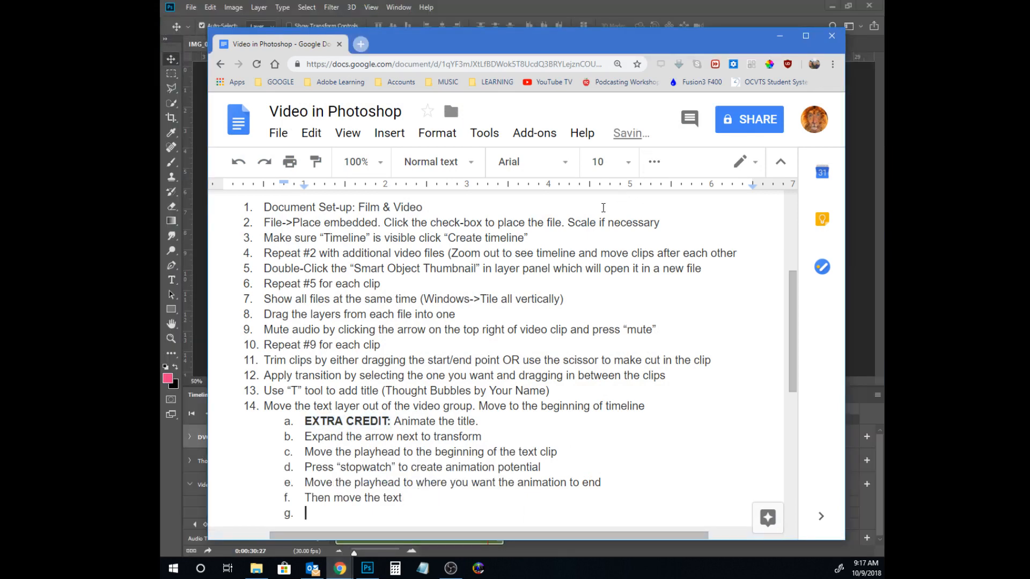
{"action": "key", "text": "Return"}
{"action": "key", "text": "BackSpace"}
{"action": "key", "text": "Return"}
{"action": "left_click", "coordinate": [805, 35]}
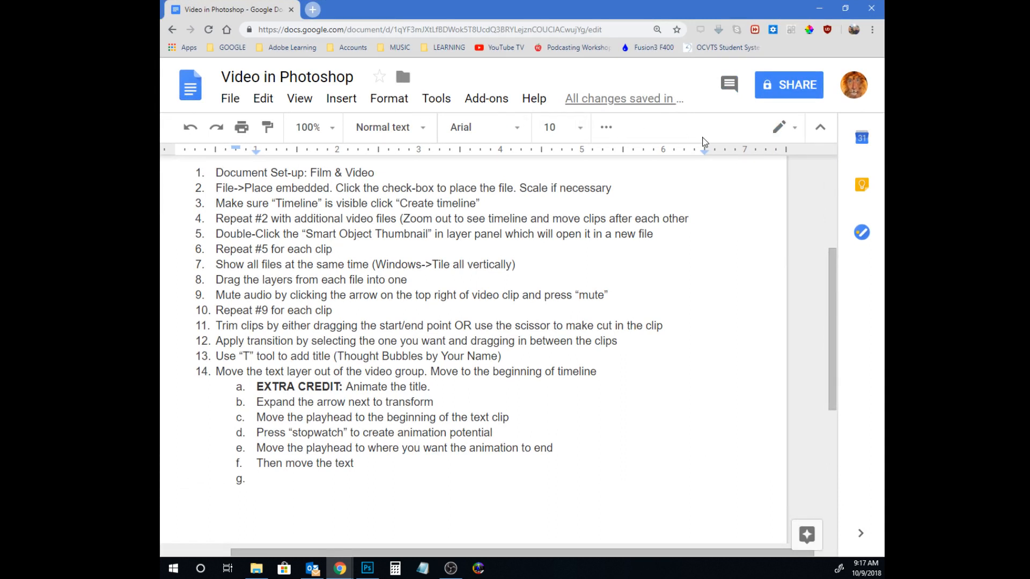
{"action": "left_click", "coordinate": [608, 127]}
{"action": "left_click", "coordinate": [619, 158]}
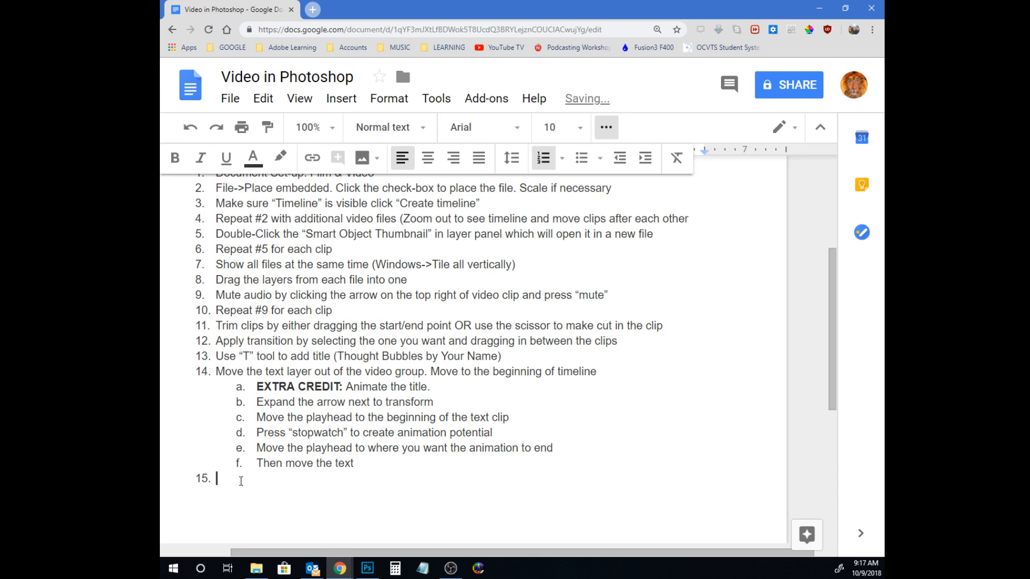
Step: Begin item 15 with "Add audio track by" and check the audio track's options in Photoshop's timeline
{"action": "type", "text": "Add audio t"}
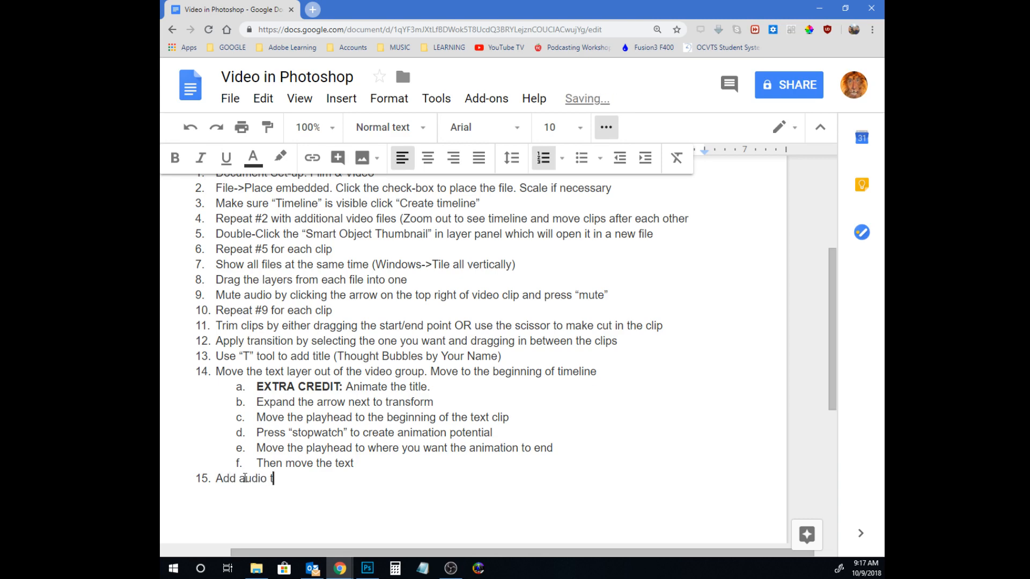
{"action": "type", "text": "rack by"}
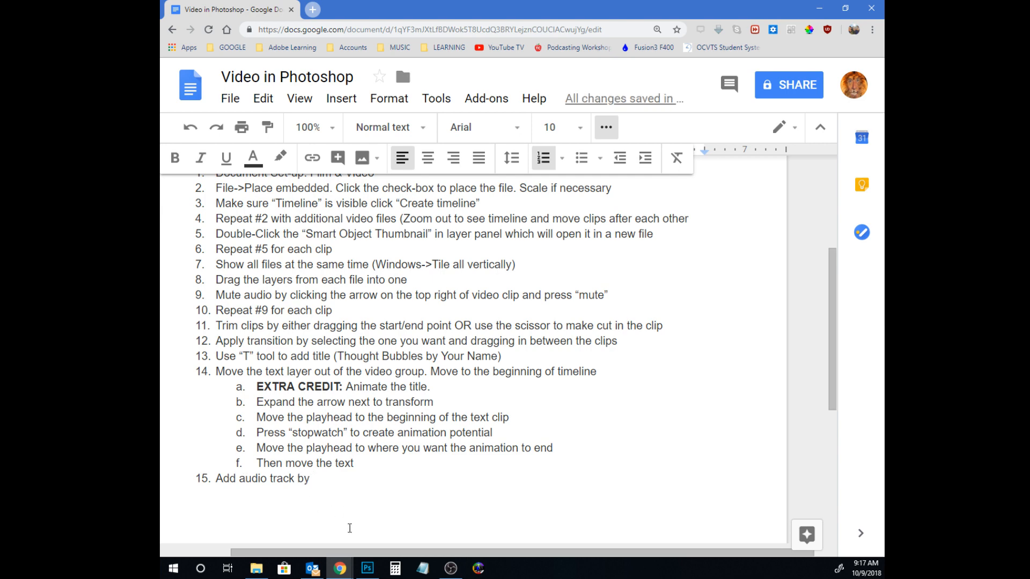
{"action": "left_click", "coordinate": [367, 568]}
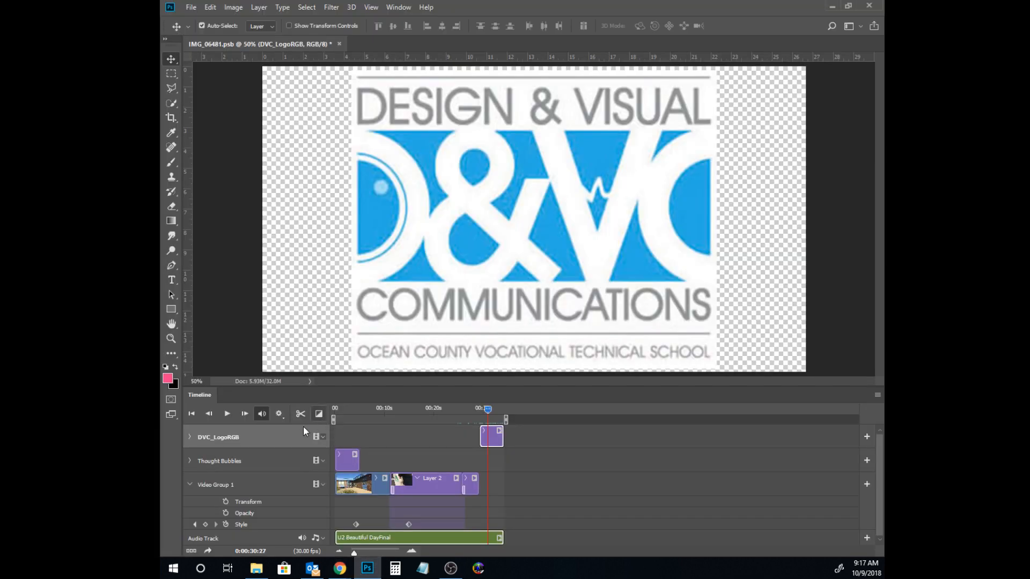
{"action": "left_click", "coordinate": [322, 536]}
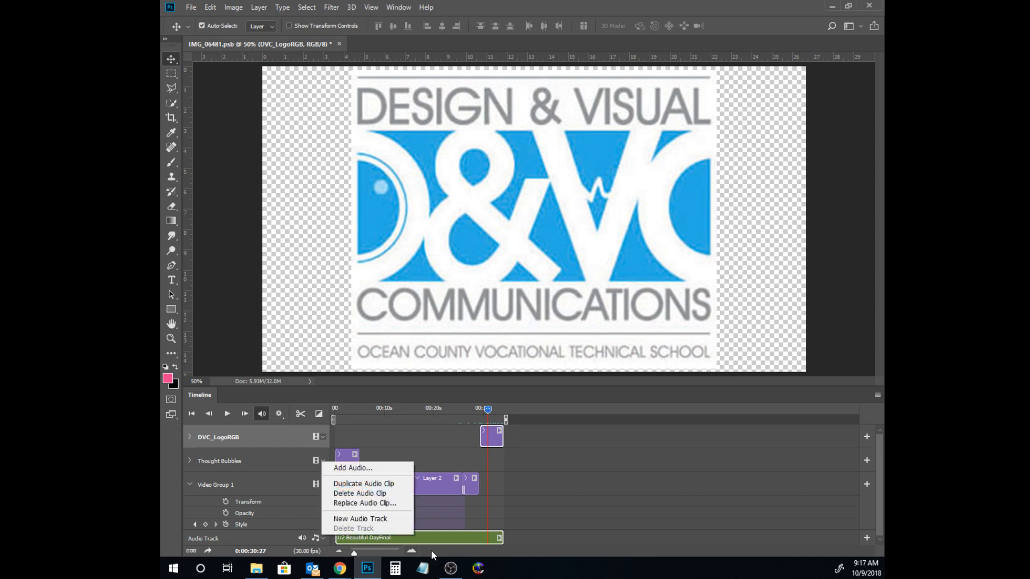
{"action": "mouse_move", "coordinate": [339, 568]}
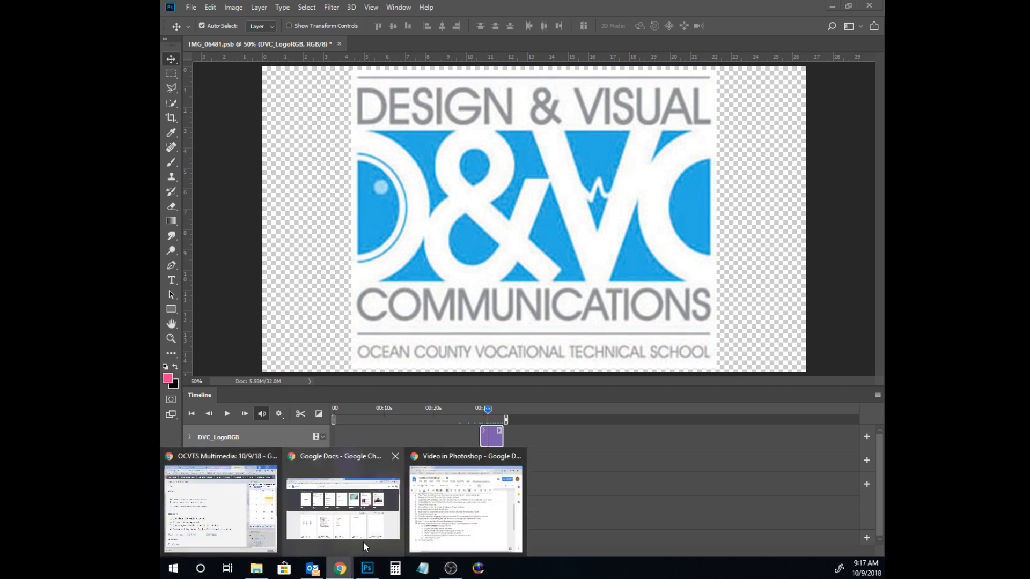
Step: Return to Google Docs and complete item 15 with "clicking music note on “Audio track” layer and selecting audio file"
{"action": "left_click", "coordinate": [463, 541]}
{"action": "type", "text": "ck by c"}
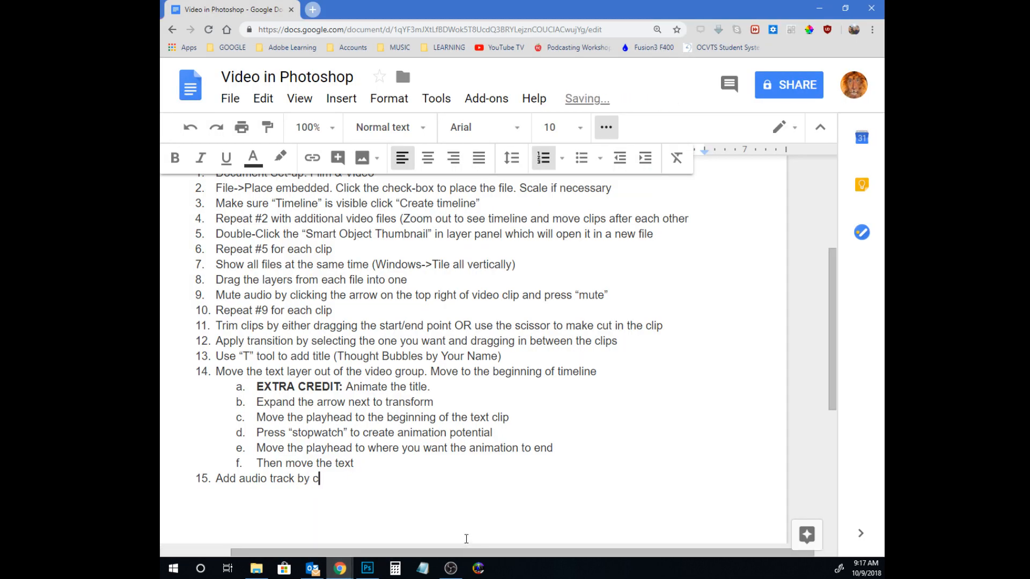
{"action": "type", "text": "licking music not"}
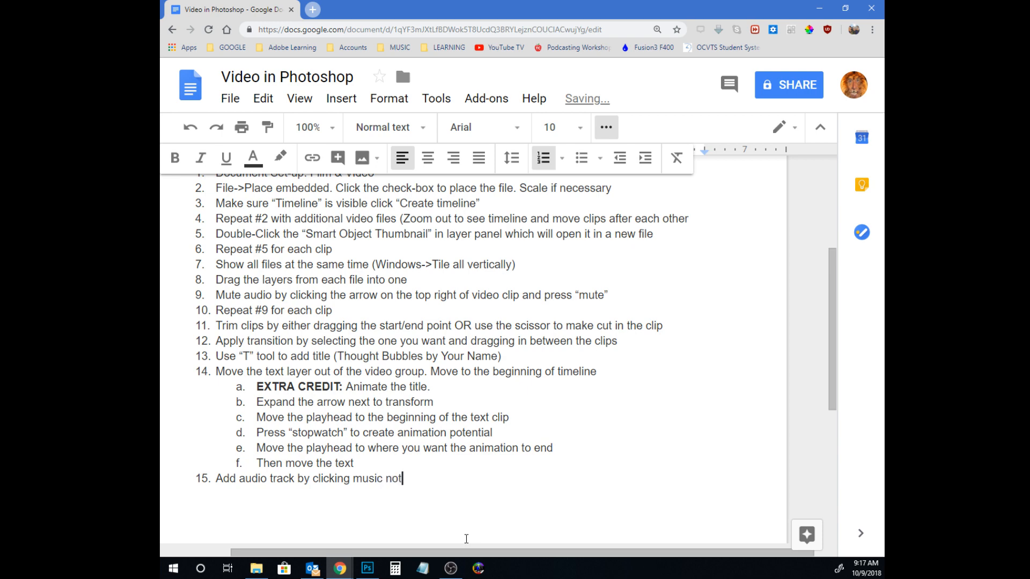
{"action": "type", "text": "e on "}
{"action": "type", "text": "\"Audio tra"}
{"action": "type", "text": "CK"}
{"action": "key", "text": "BackSpace"}
{"action": "key", "text": "BackSpace"}
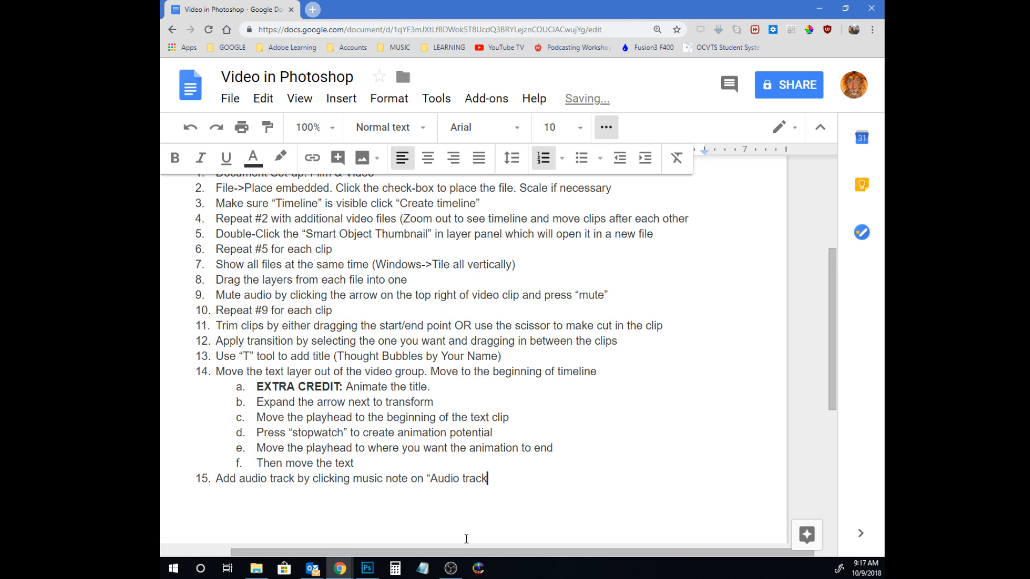
{"action": "type", "text": "ck\" layer and selecting audi"}
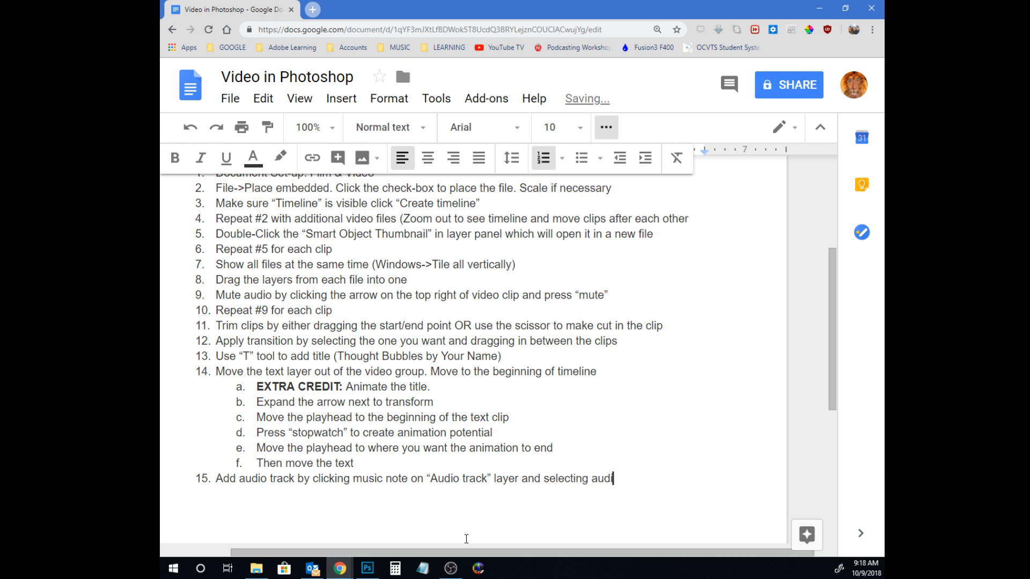
{"action": "type", "text": "o file"}
Step: Add list item 16 reading "Place DVC logo at the end of timeline"
{"action": "key", "text": "Return"}
{"action": "type", "text": "Place DVC logo a"}
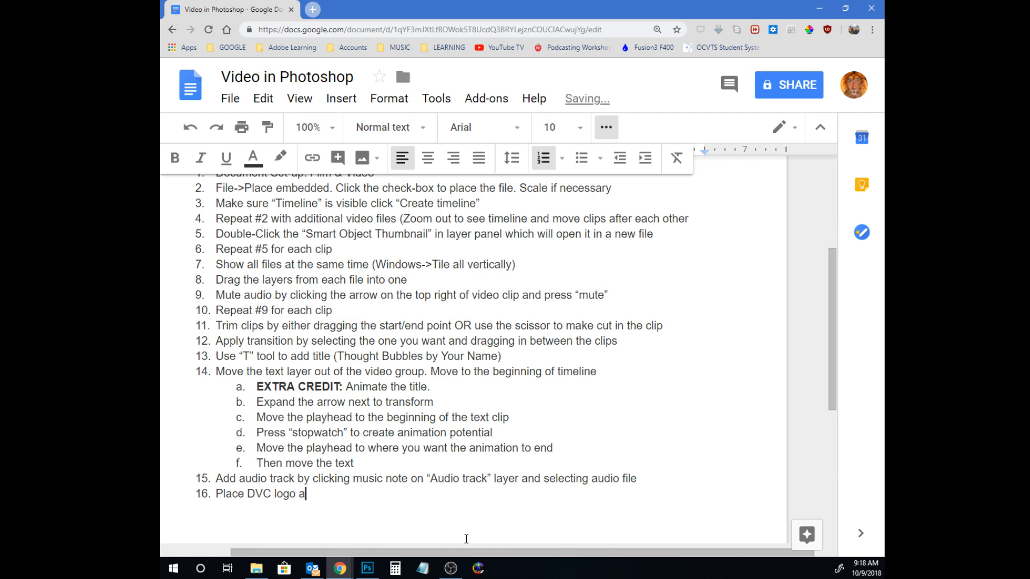
{"action": "type", "text": "t the end of timeline"}
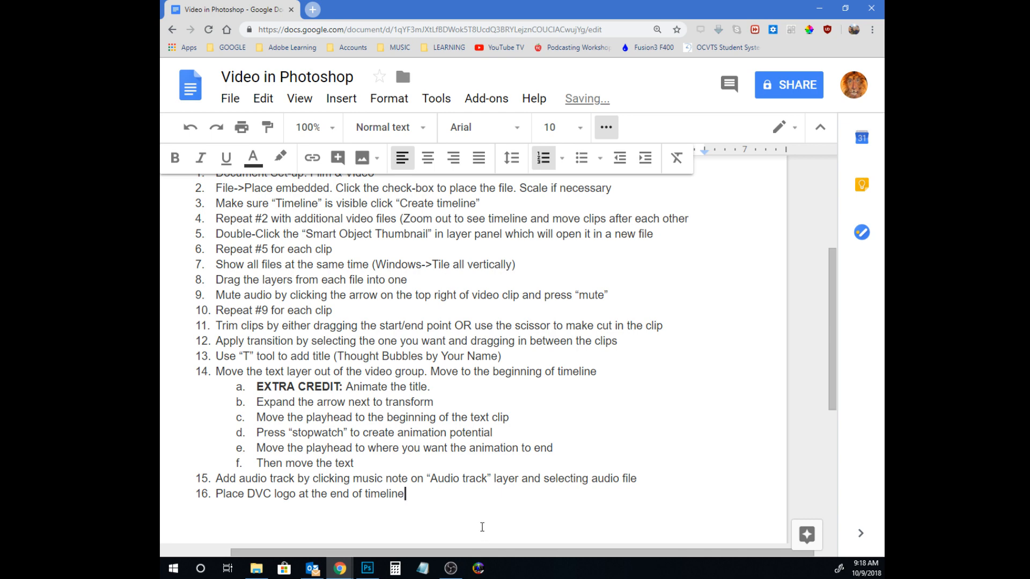
Step: Switch to Photoshop and start saving the project under a new name in the desktop folder Demo Lessons > Video > Thought Bubbles
{"action": "left_click", "coordinate": [367, 568]}
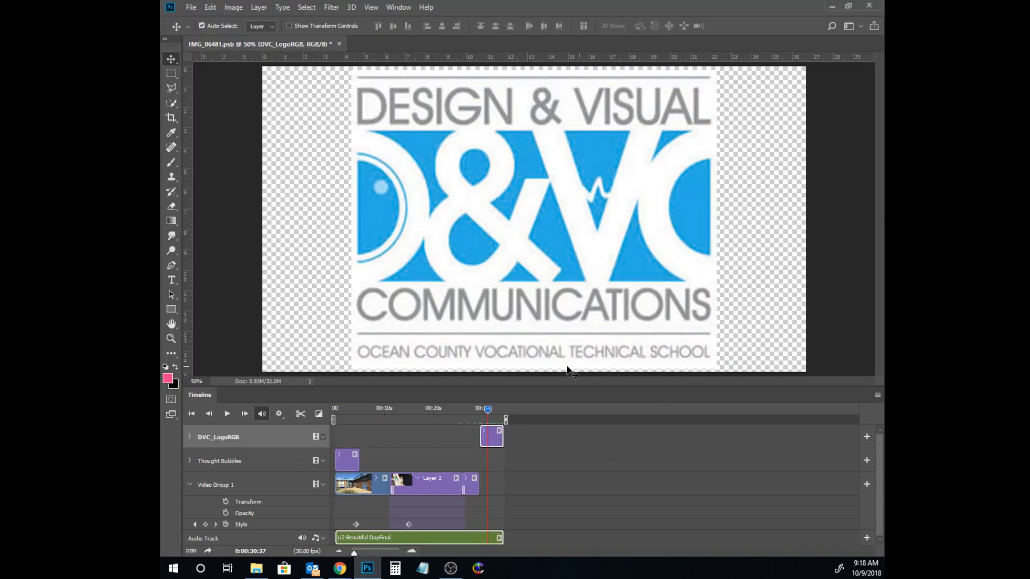
{"action": "left_click", "coordinate": [191, 7]}
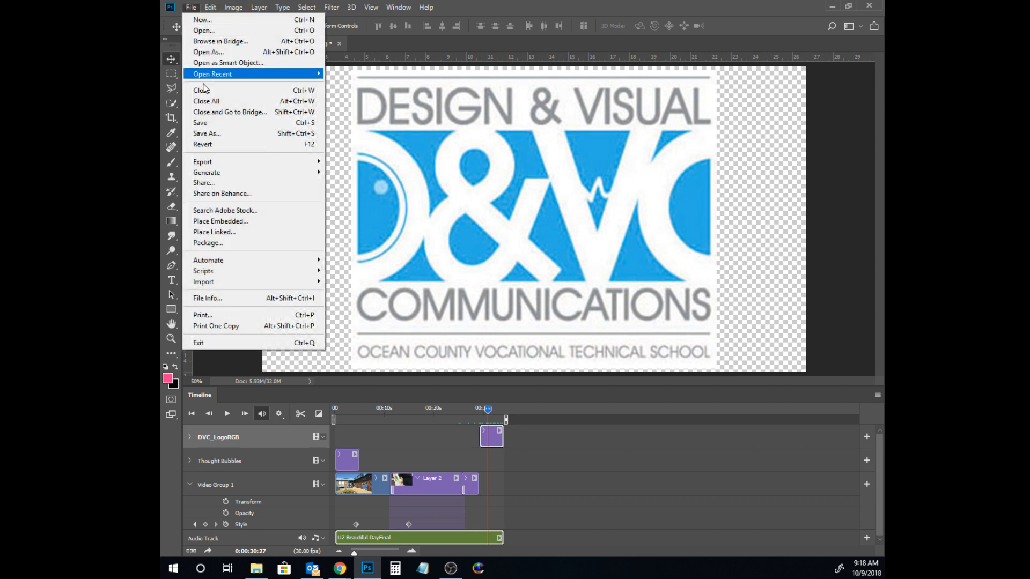
{"action": "left_click", "coordinate": [207, 130]}
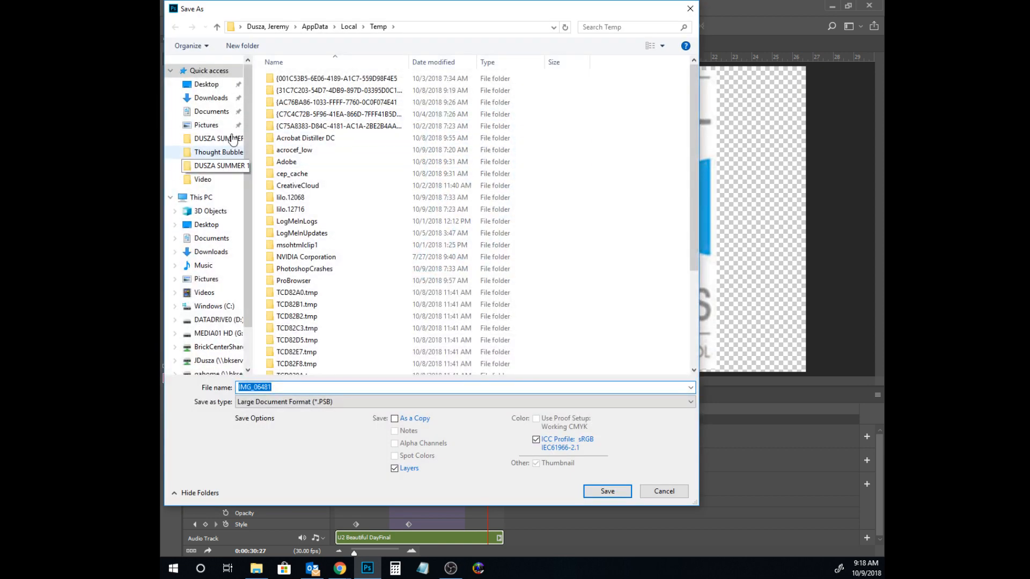
{"action": "left_click", "coordinate": [208, 84]}
{"action": "double_click", "coordinate": [294, 97]}
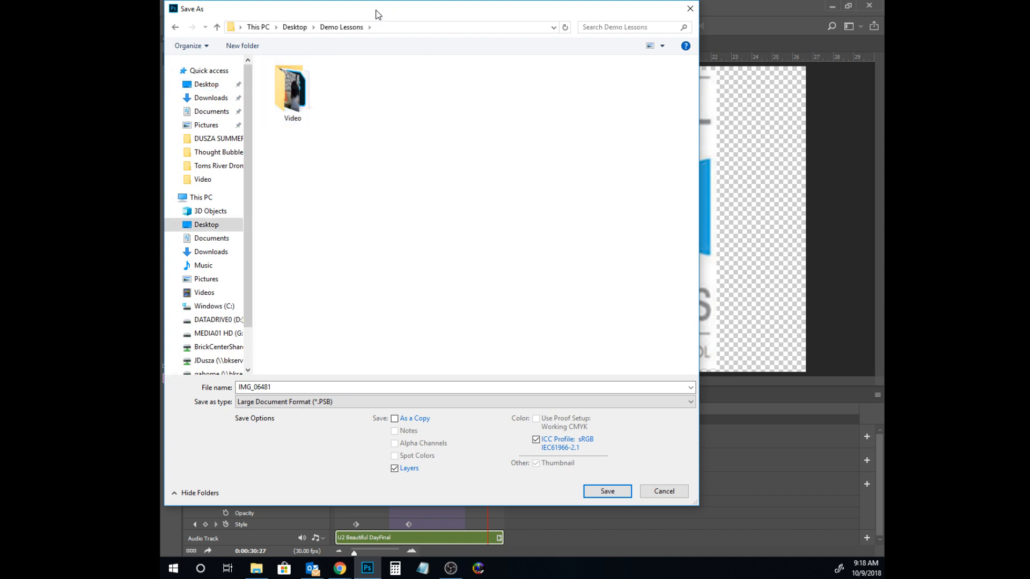
{"action": "left_click_drag", "start_coordinate": [377, 12], "coordinate": [457, 89]}
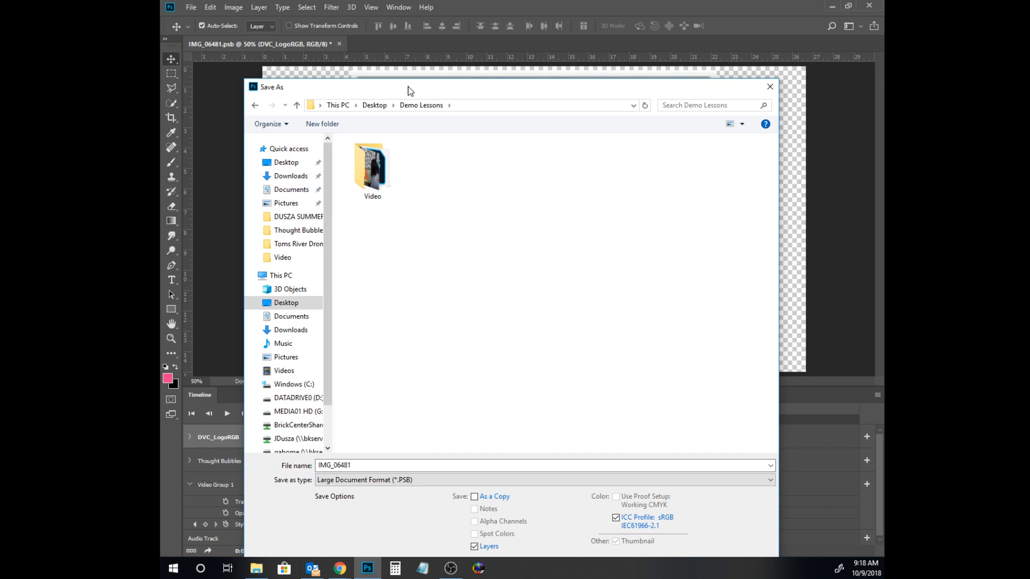
{"action": "left_click_drag", "start_coordinate": [409, 88], "coordinate": [404, 47]}
{"action": "left_click", "coordinate": [369, 127]}
{"action": "double_click", "coordinate": [369, 127]}
{"action": "double_click", "coordinate": [367, 128]}
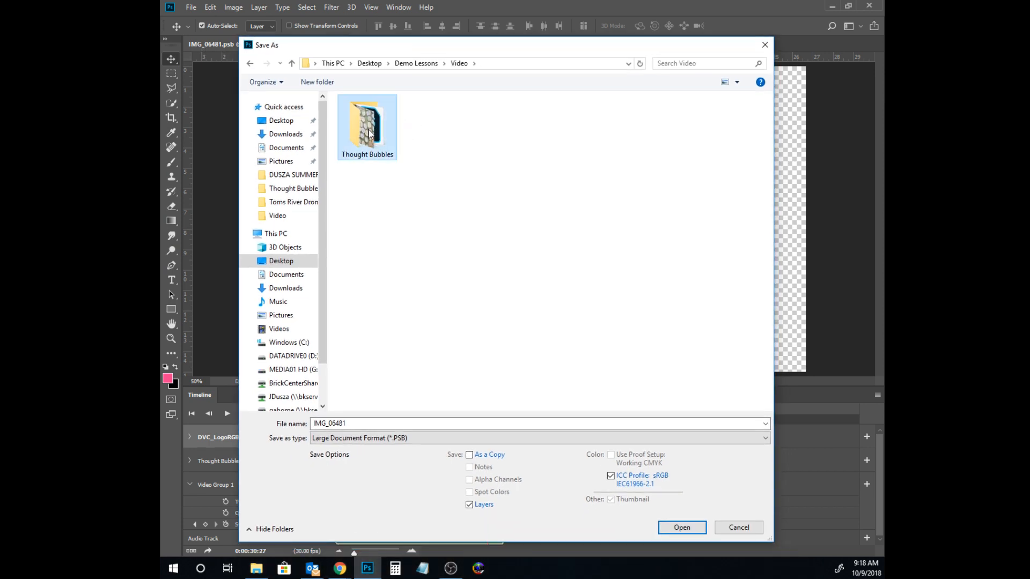
Step: Name the file ThoughtBubbleFinal and save it in Large Document Format (PSB)
{"action": "double_click", "coordinate": [315, 424]}
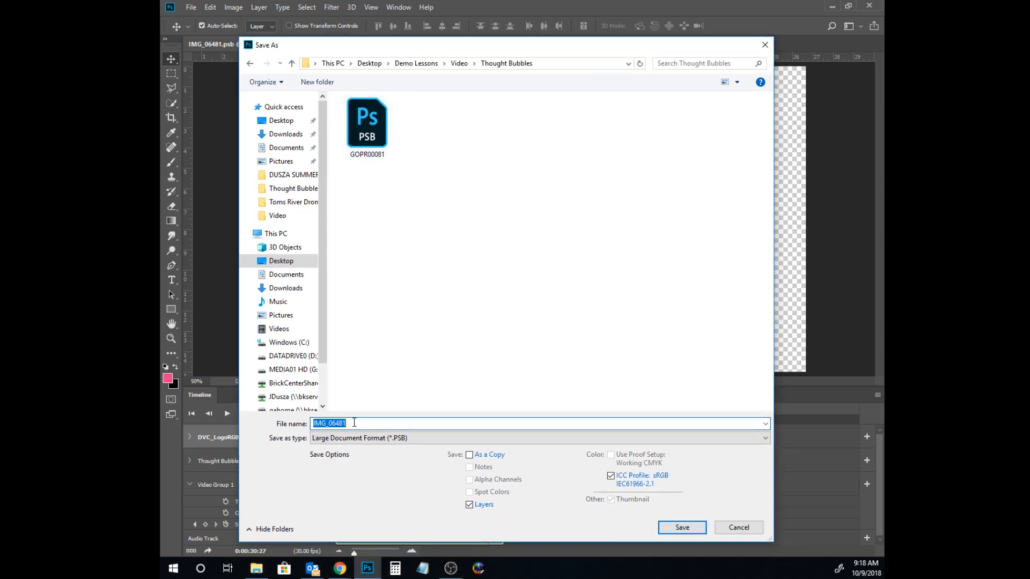
{"action": "type", "text": "THoughtBubbleFinal"}
{"action": "left_click", "coordinate": [321, 423]}
{"action": "key", "text": "BackSpace"}
{"action": "type", "text": "h"}
{"action": "left_click", "coordinate": [669, 530]}
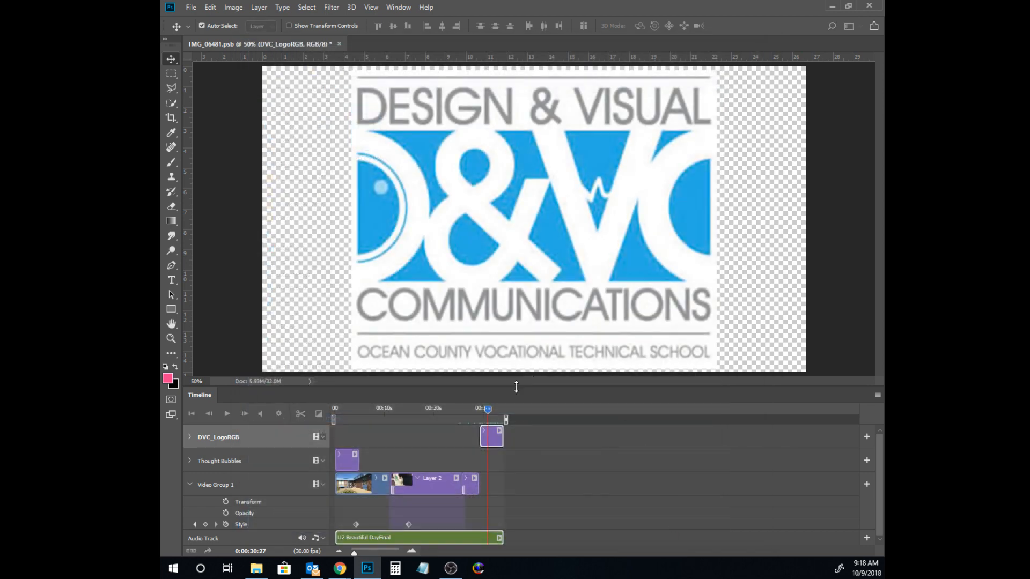
Step: Switch to the Google Docs instructions and add list item 17 reading "Save Final PSB file"
{"action": "mouse_move", "coordinate": [340, 569]}
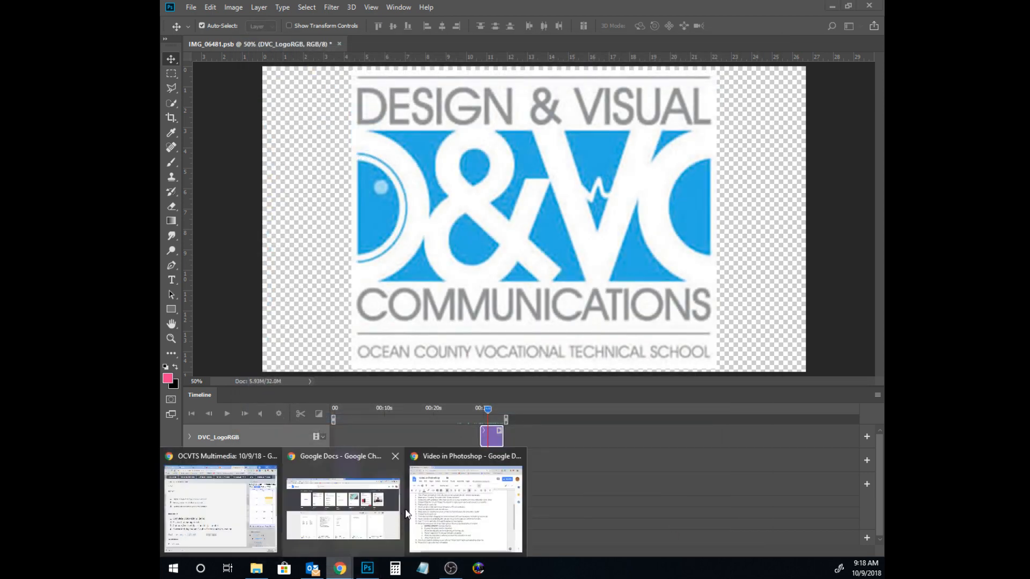
{"action": "left_click", "coordinate": [444, 519]}
{"action": "key", "text": "Return"}
{"action": "type", "text": "S"}
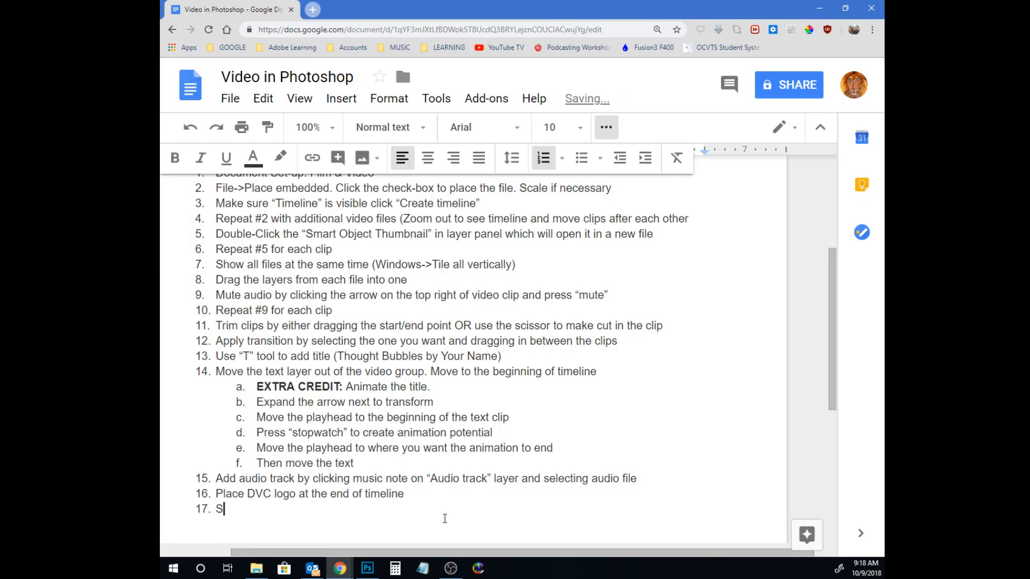
{"action": "type", "text": "ave Final PSB file"}
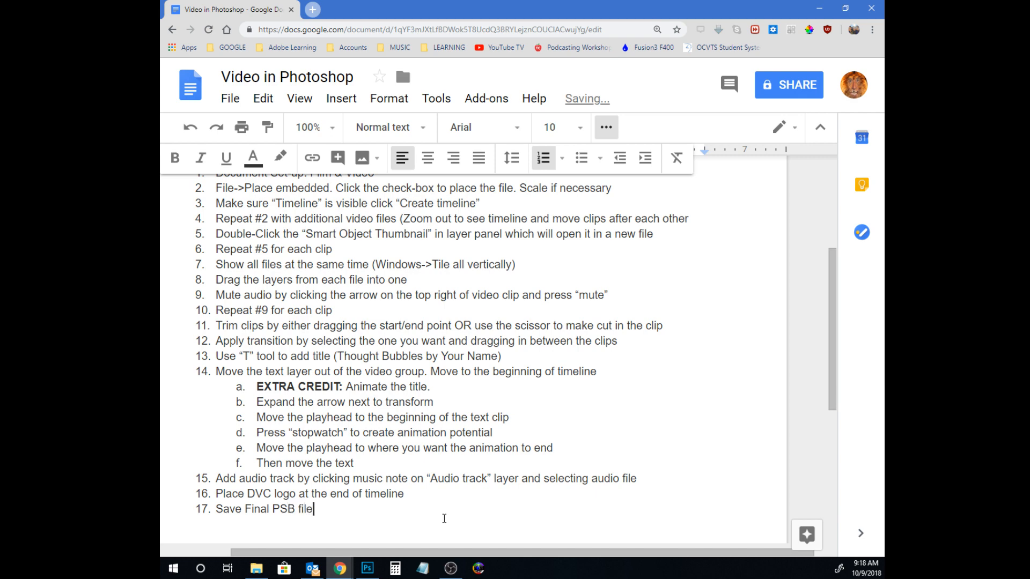
Step: Switch to Photoshop, open the Render Video settings, and choose Demo Lessons > Video > Thought Bubbles on the desktop as the render folder
{"action": "left_click", "coordinate": [366, 569]}
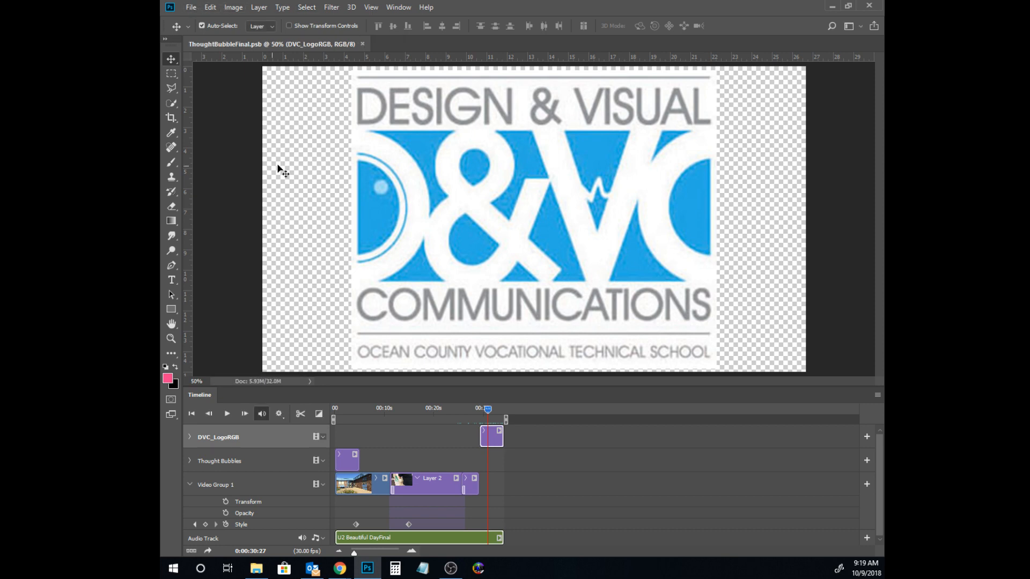
{"action": "left_click", "coordinate": [193, 8]}
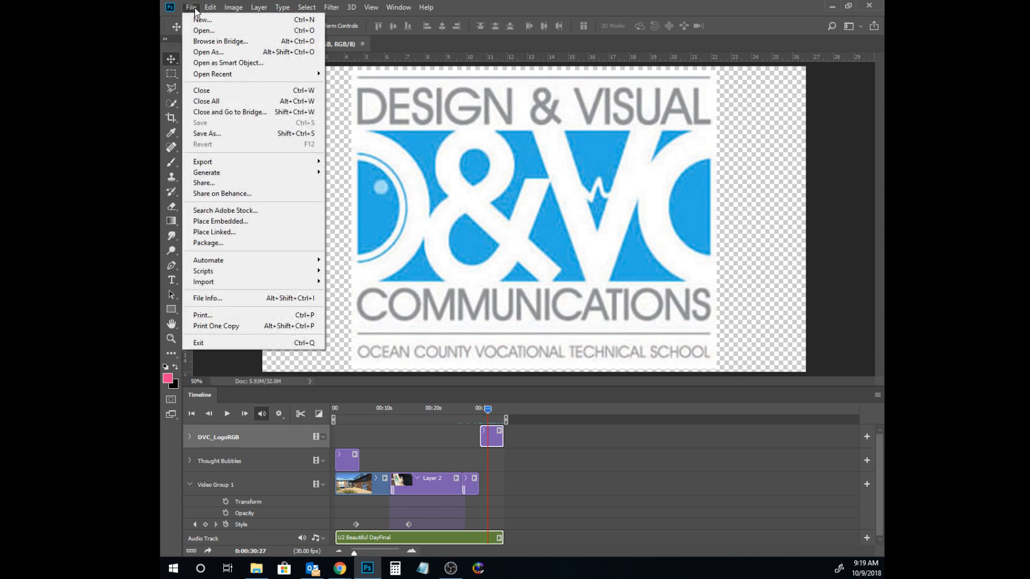
{"action": "mouse_move", "coordinate": [220, 159]}
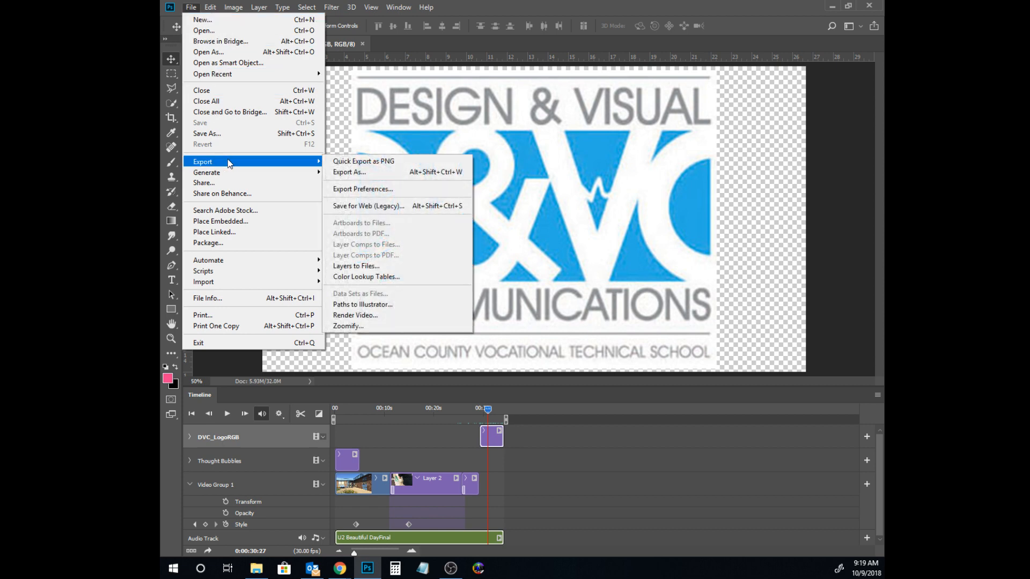
{"action": "left_click", "coordinate": [384, 315]}
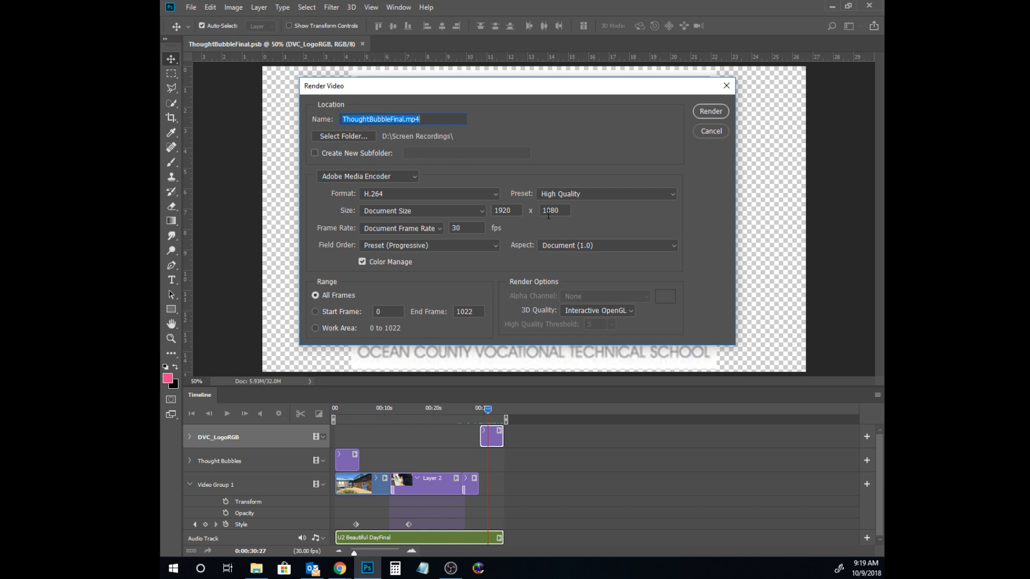
{"action": "left_click", "coordinate": [374, 136]}
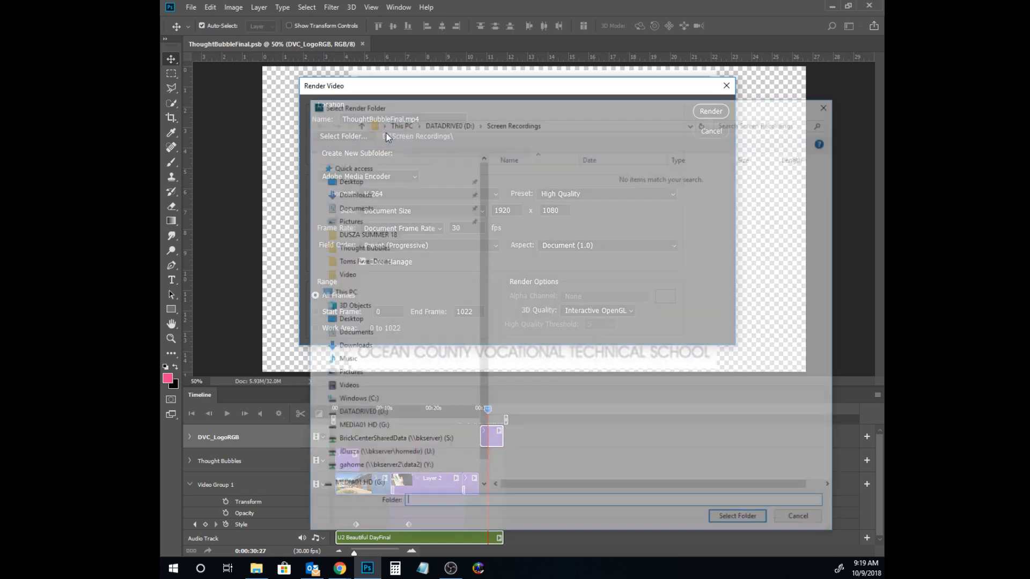
{"action": "left_click", "coordinate": [423, 179]}
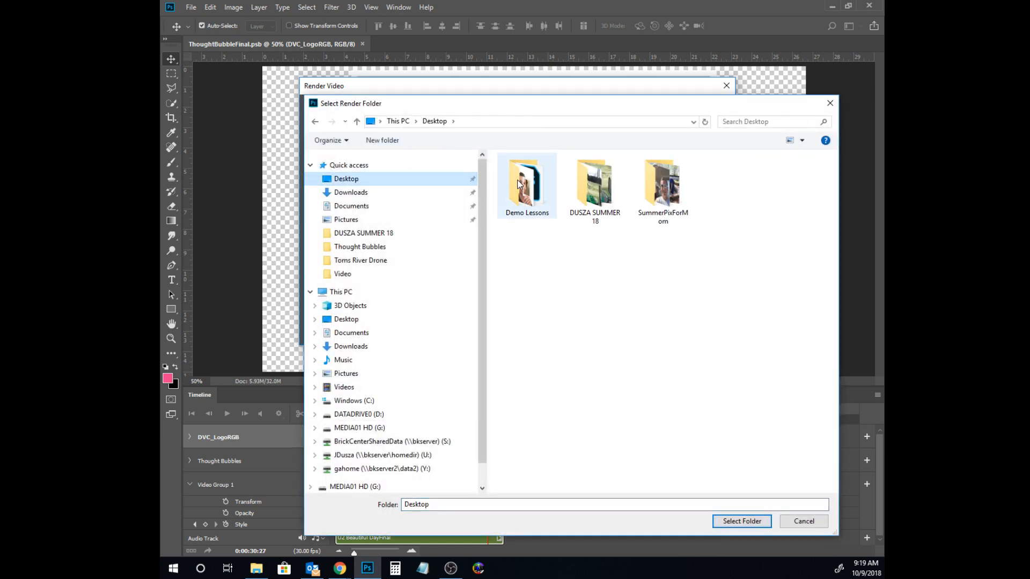
{"action": "double_click", "coordinate": [517, 179]}
{"action": "double_click", "coordinate": [515, 181]}
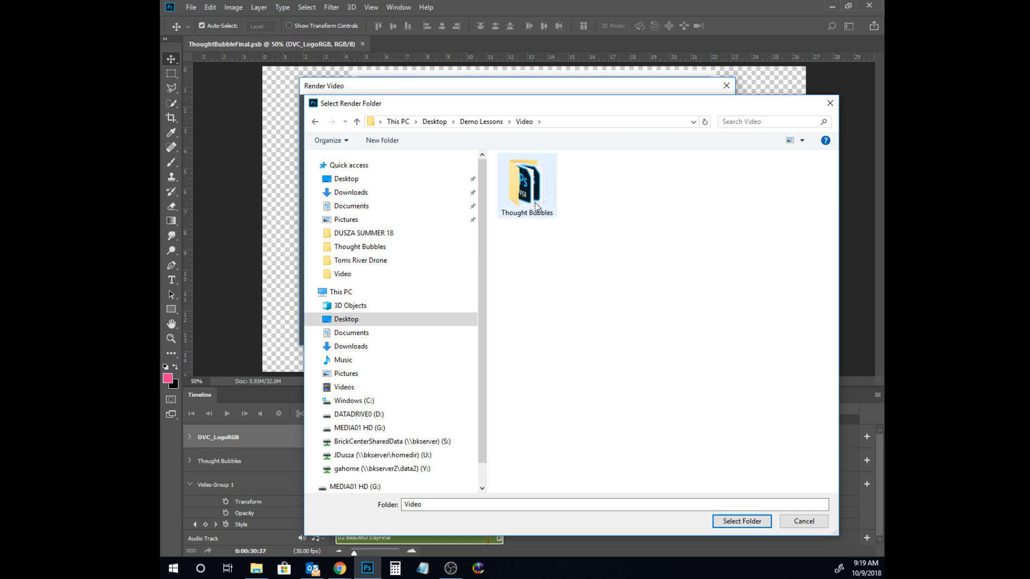
{"action": "double_click", "coordinate": [526, 188]}
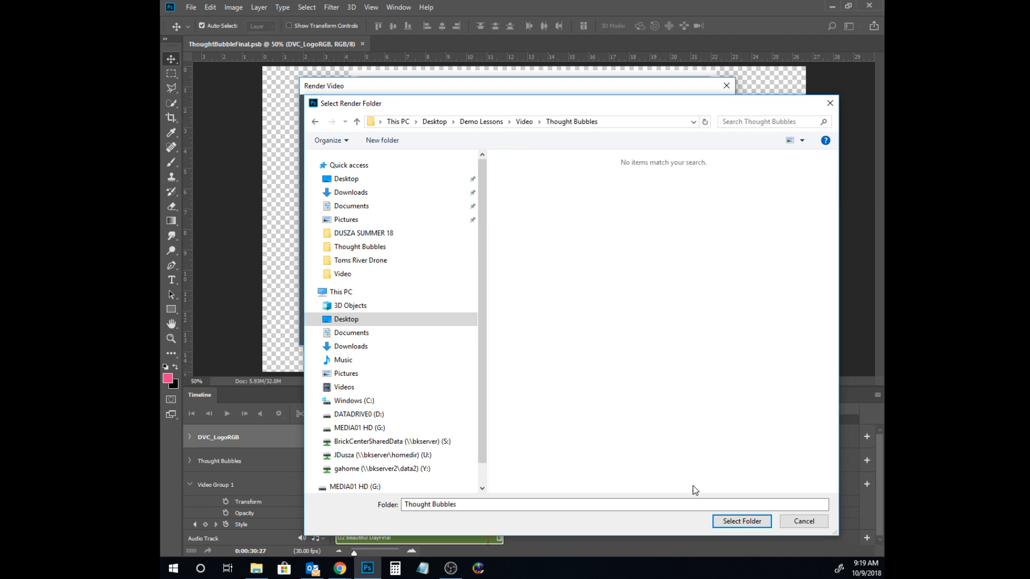
{"action": "left_click", "coordinate": [742, 521]}
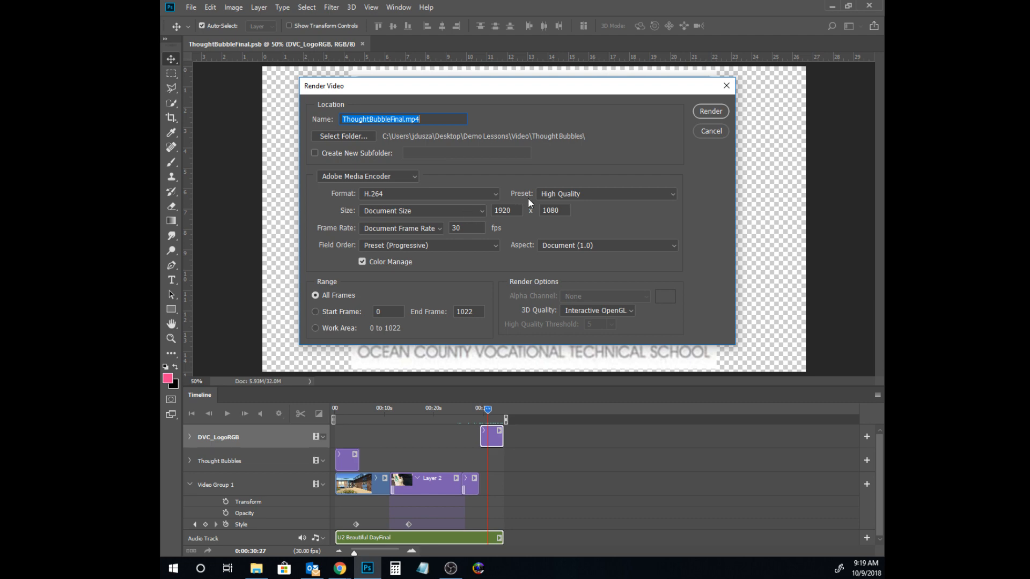
Step: Review the available H.264 presets, keep High Quality, and cancel the Render Video settings
{"action": "left_click", "coordinate": [570, 194]}
{"action": "left_click", "coordinate": [571, 195]}
{"action": "left_click", "coordinate": [571, 194]}
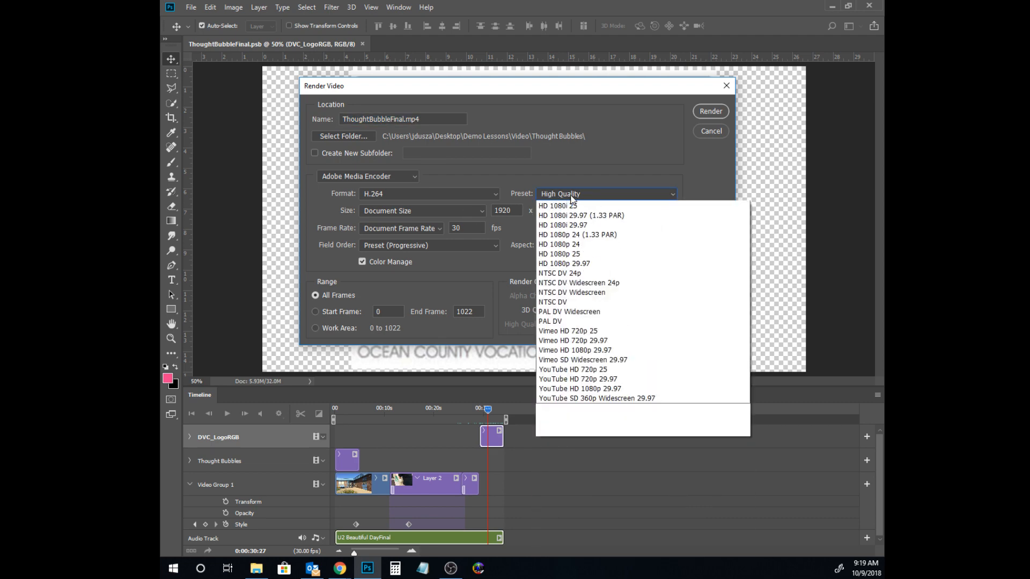
{"action": "left_click", "coordinate": [570, 195]}
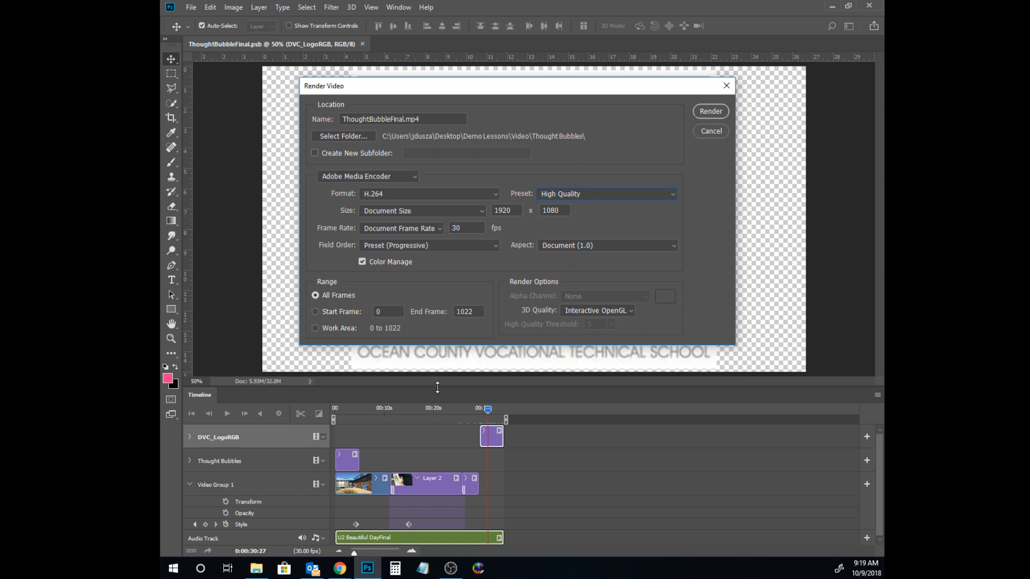
{"action": "left_click", "coordinate": [719, 131]}
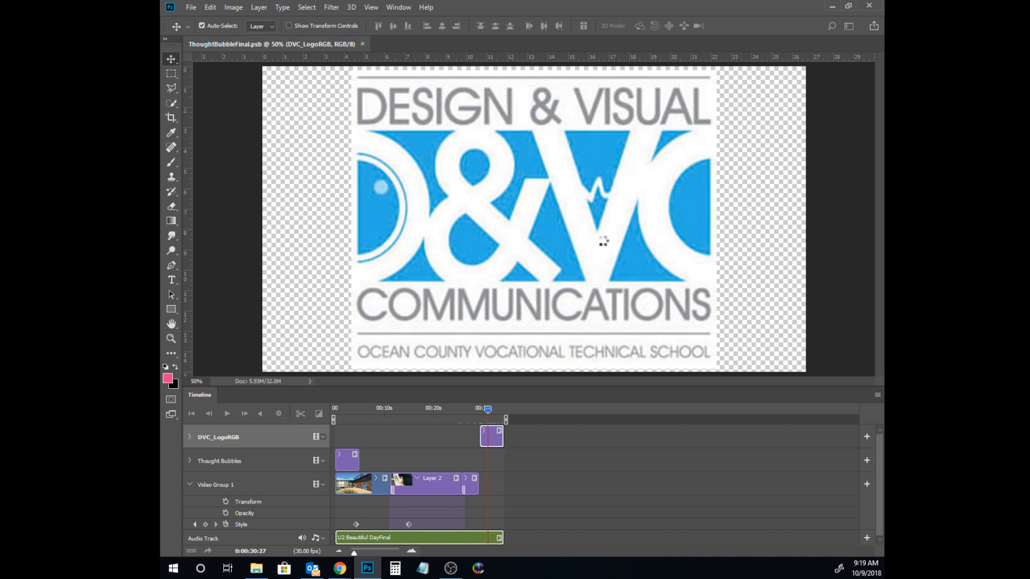
Step: Switch to the Google Docs instructions and add list item 18 reading "Convert to Video: File->Export->Render Video"
{"action": "mouse_move", "coordinate": [341, 568]}
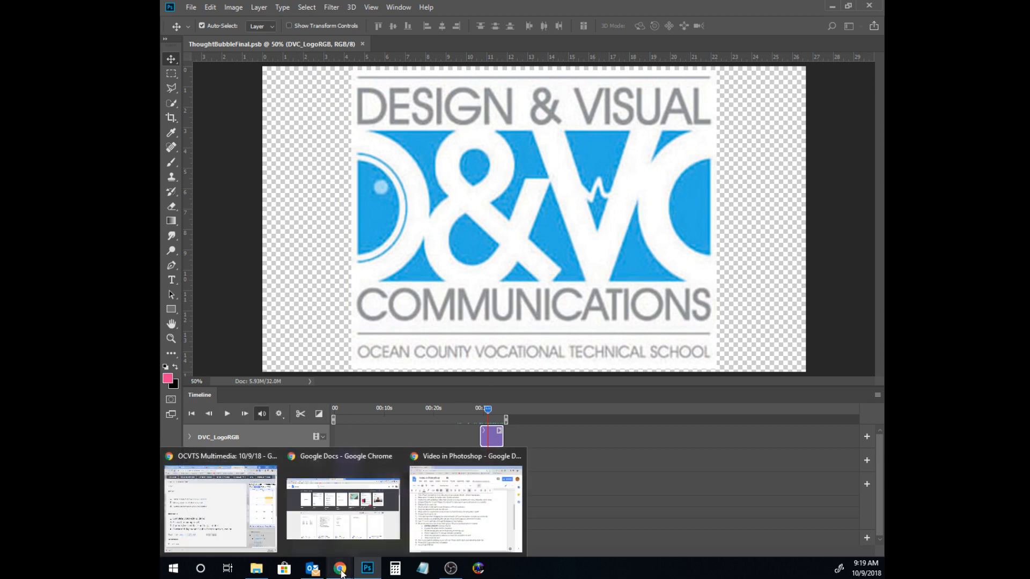
{"action": "left_click", "coordinate": [416, 498]}
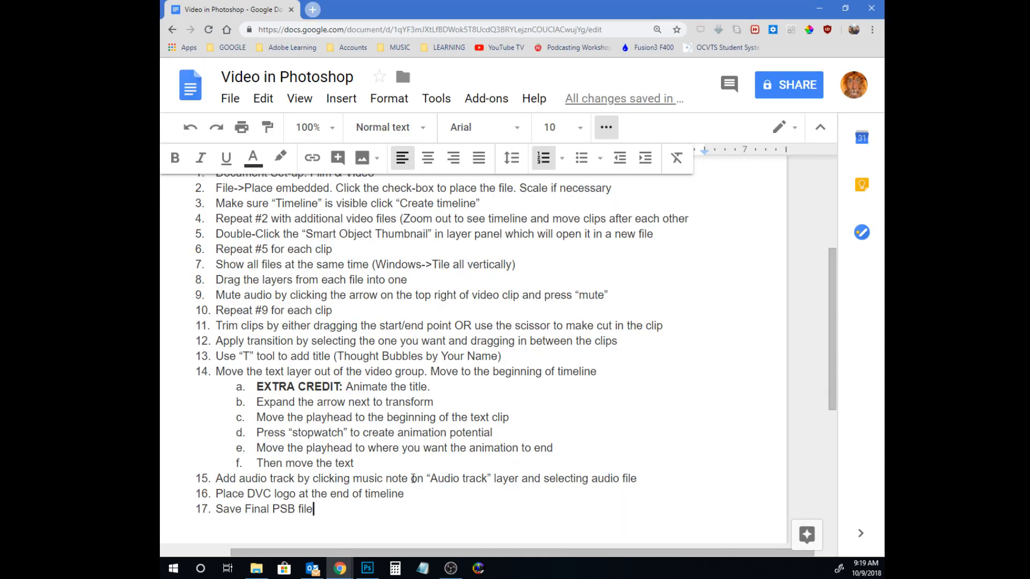
{"action": "key", "text": "Return"}
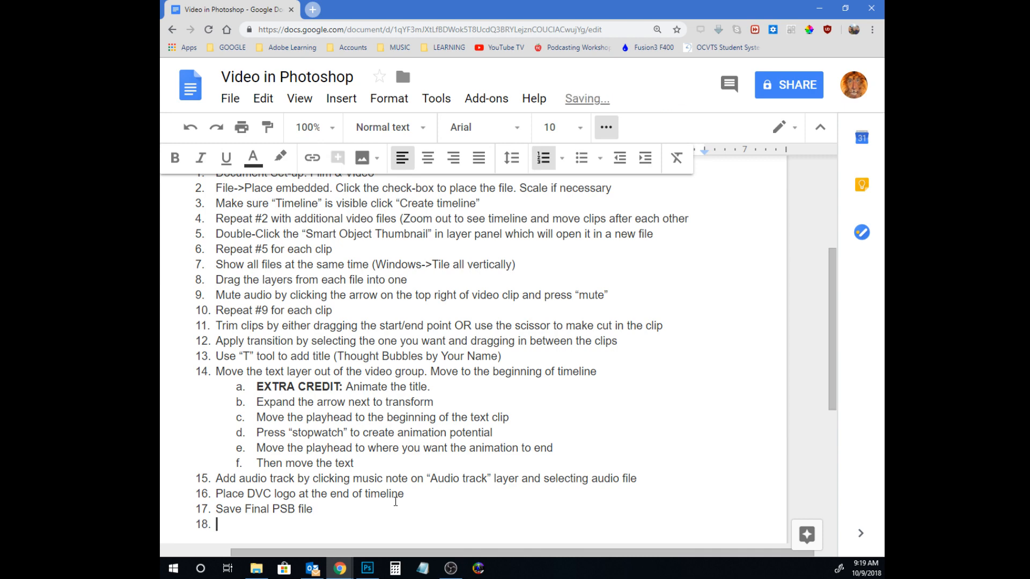
{"action": "type", "text": "Convert to "}
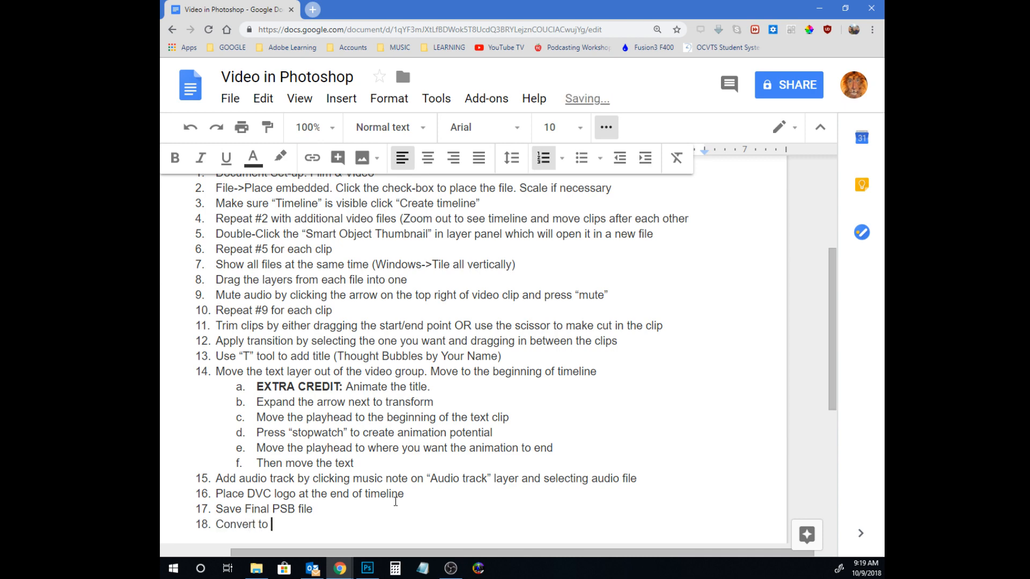
{"action": "type", "text": "Video: File->Exporrt"}
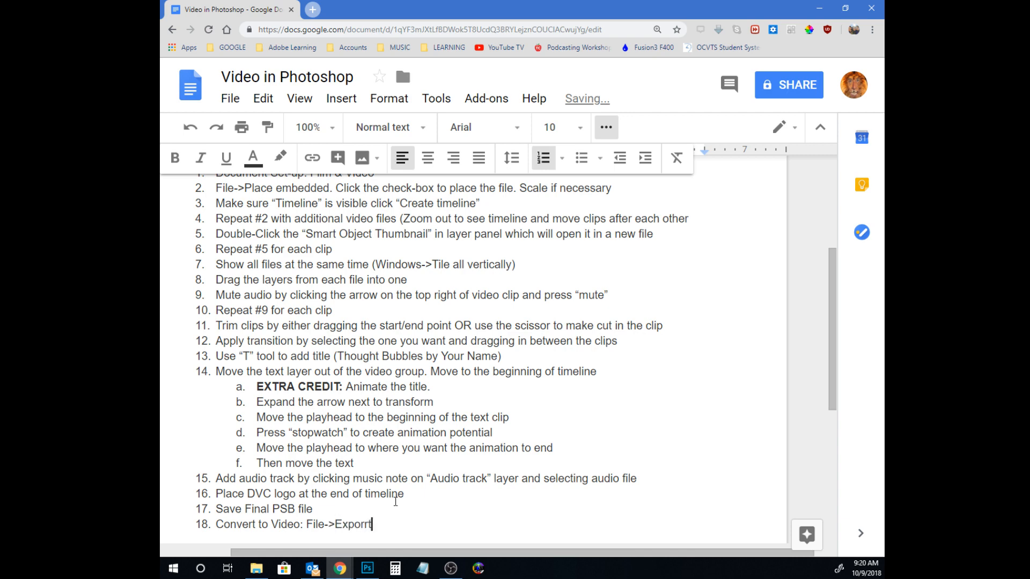
{"action": "type", "text": "->Render Video"}
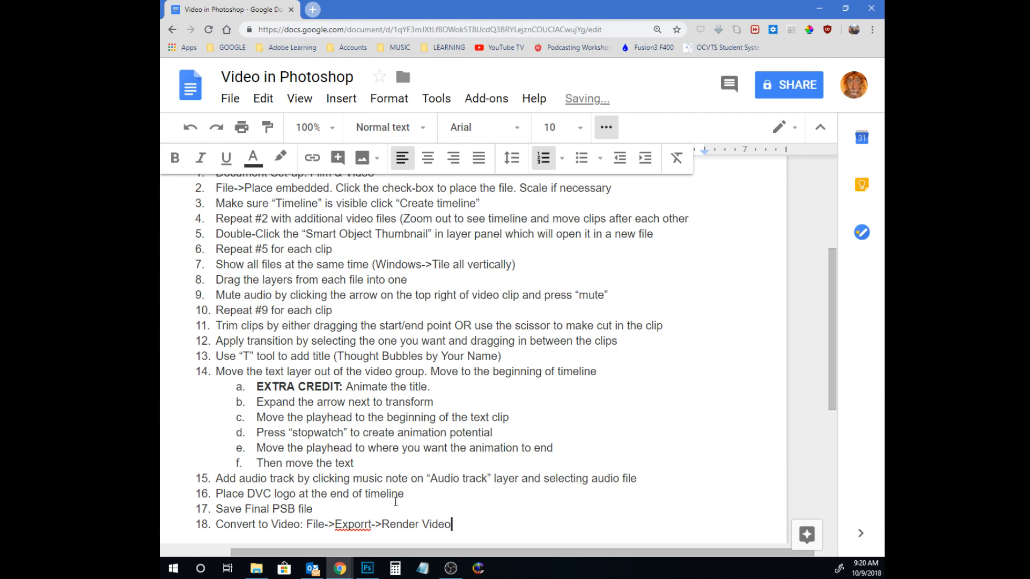
{"action": "left_click", "coordinate": [365, 524]}
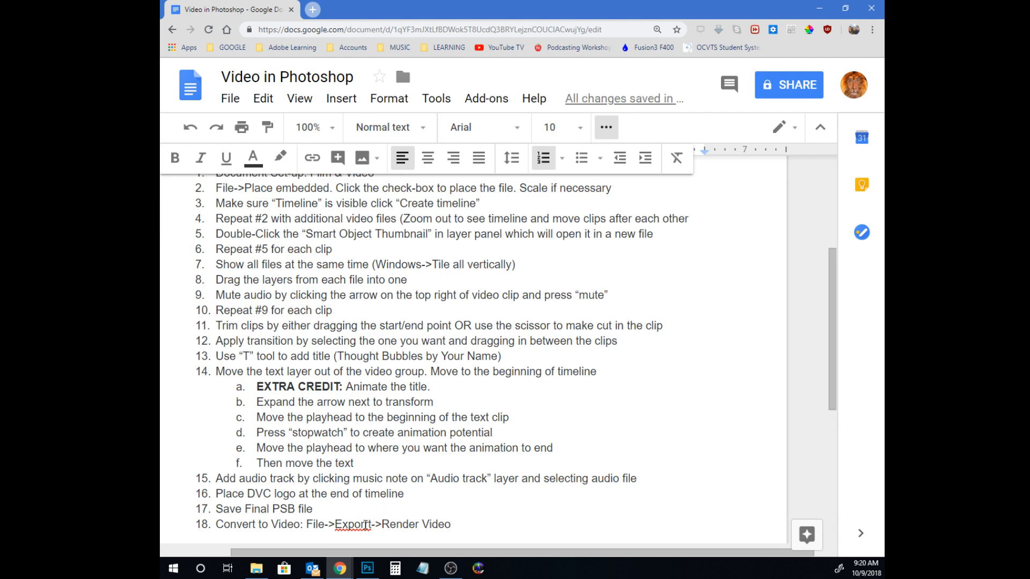
{"action": "key", "text": "BackSpace"}
{"action": "left_click", "coordinate": [469, 531]}
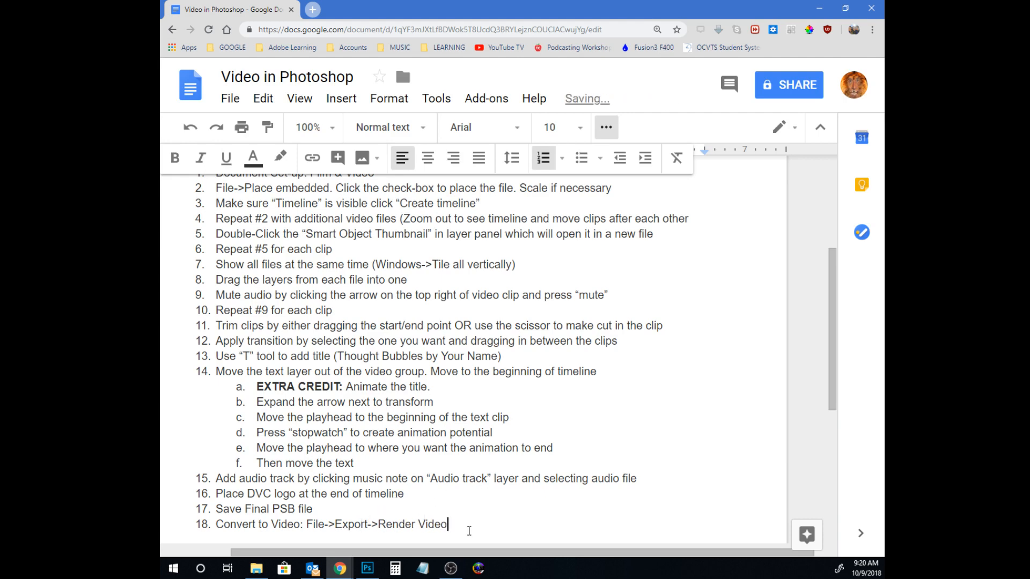
Step: Add sub-item a under item 18 reading "Preset=H.264"
{"action": "key", "text": "Return"}
{"action": "key", "text": "Tab"}
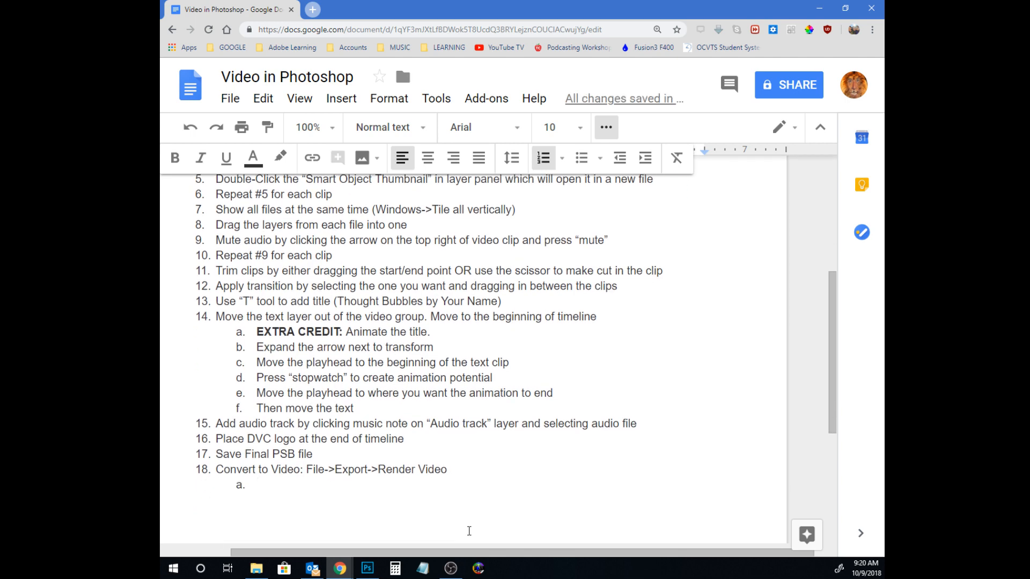
{"action": "type", "text": "Pre"}
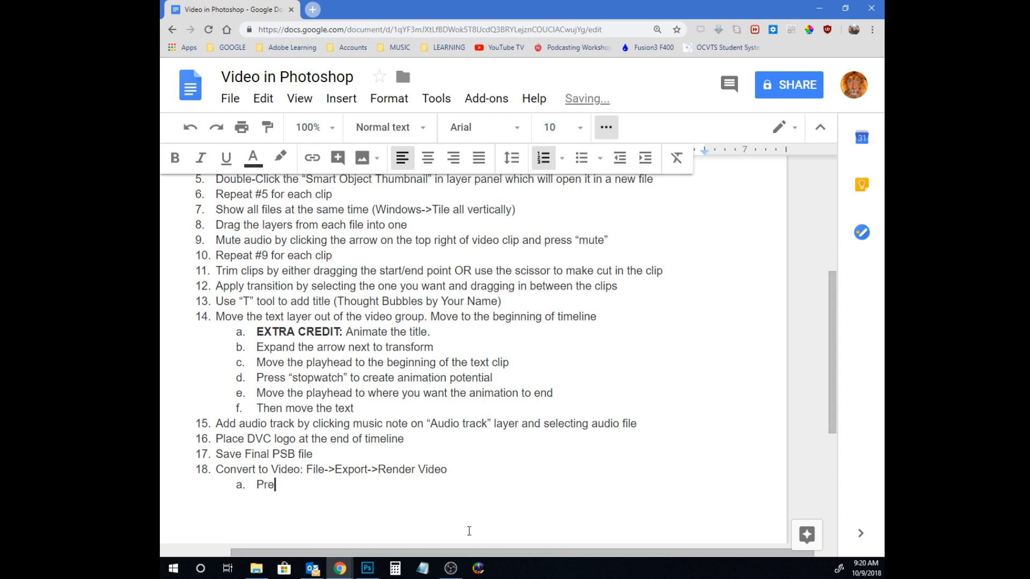
{"action": "type", "text": "set=H.264"}
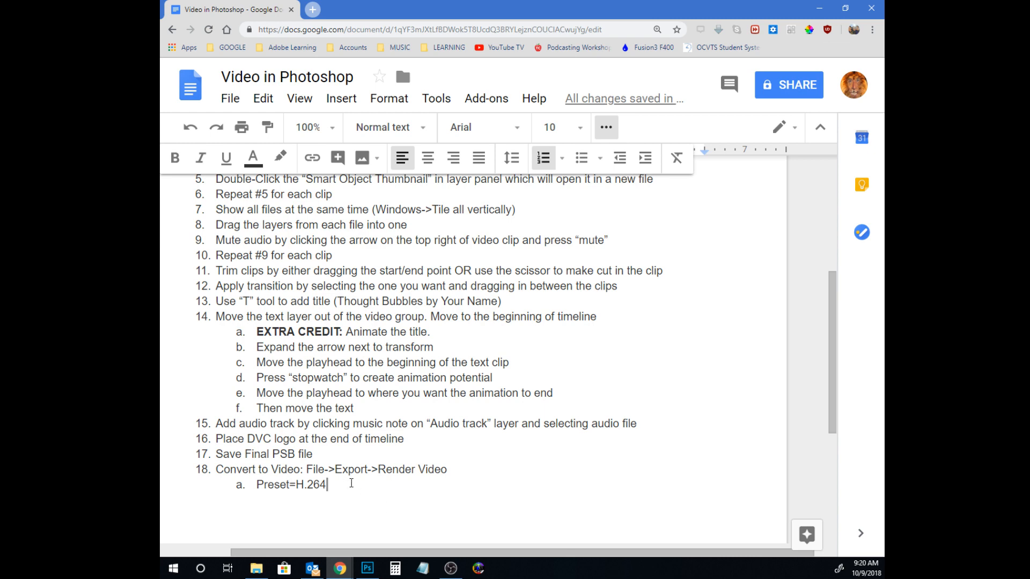
Step: Turn "Export" in the terms above the numbered list into a bold label with a colon, returning to regular text after it
{"action": "scroll", "coordinate": [355, 459], "scroll_direction": "up", "scroll_amount": 4}
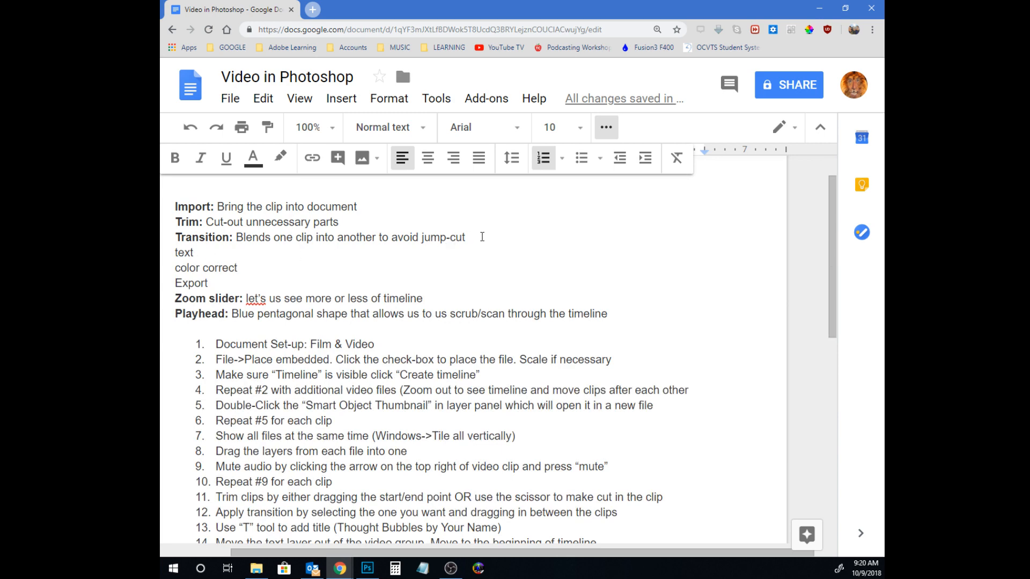
{"action": "left_click", "coordinate": [481, 240]}
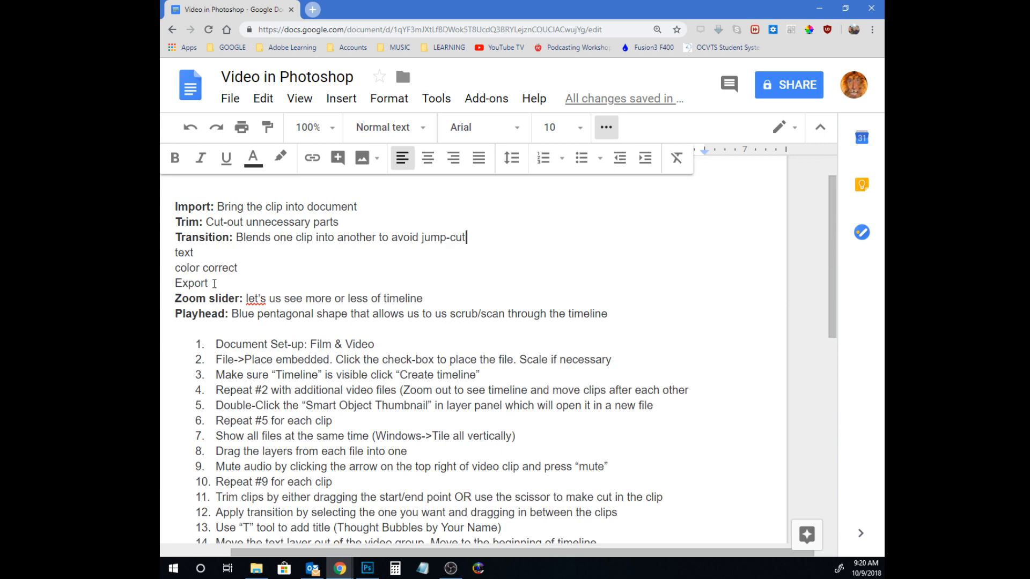
{"action": "left_click_drag", "start_coordinate": [209, 284], "coordinate": [178, 283]}
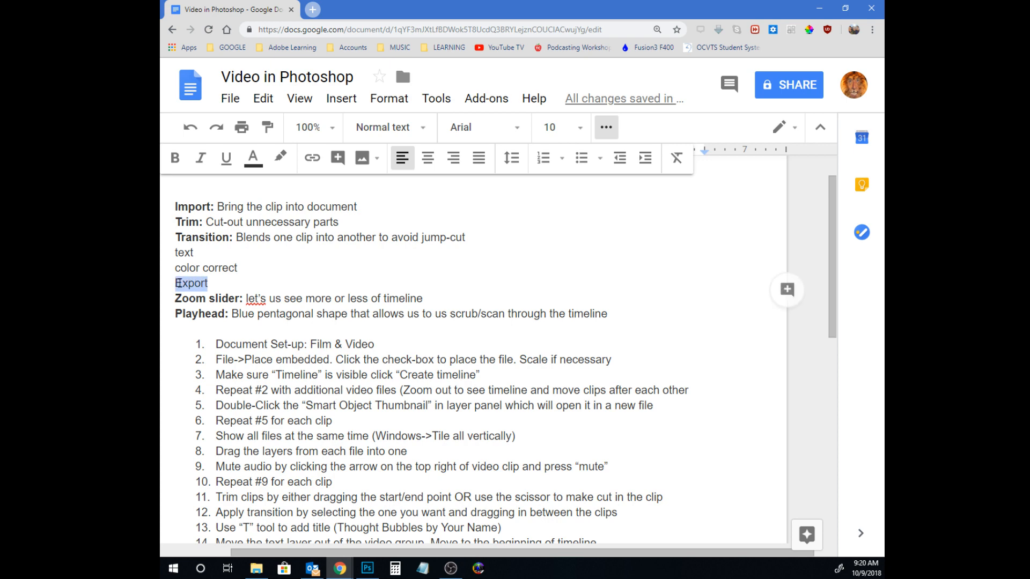
{"action": "key", "text": "ctrl+b"}
{"action": "left_click", "coordinate": [229, 283]}
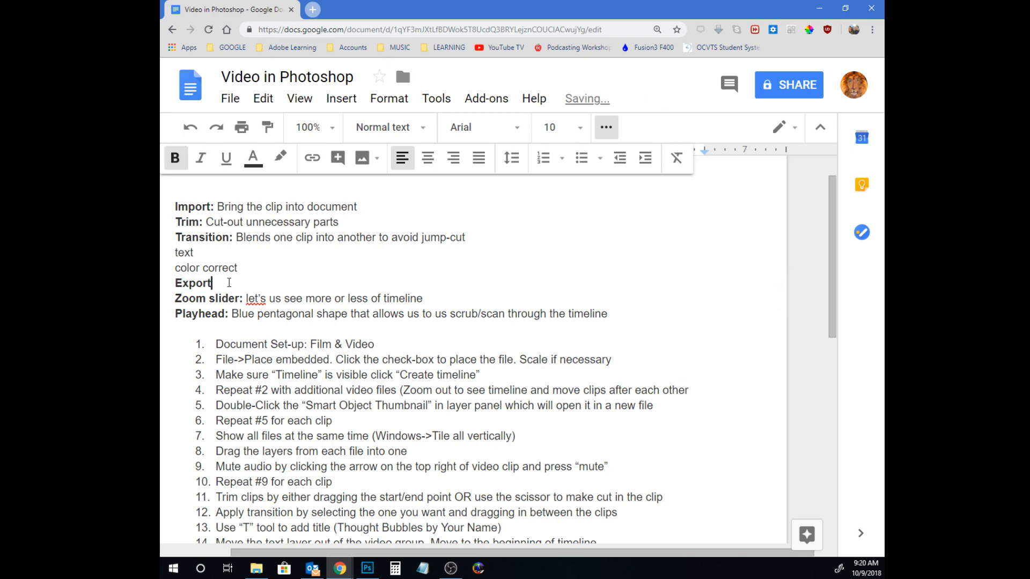
{"action": "type", "text": ":"}
{"action": "key", "text": "ctrl+b"}
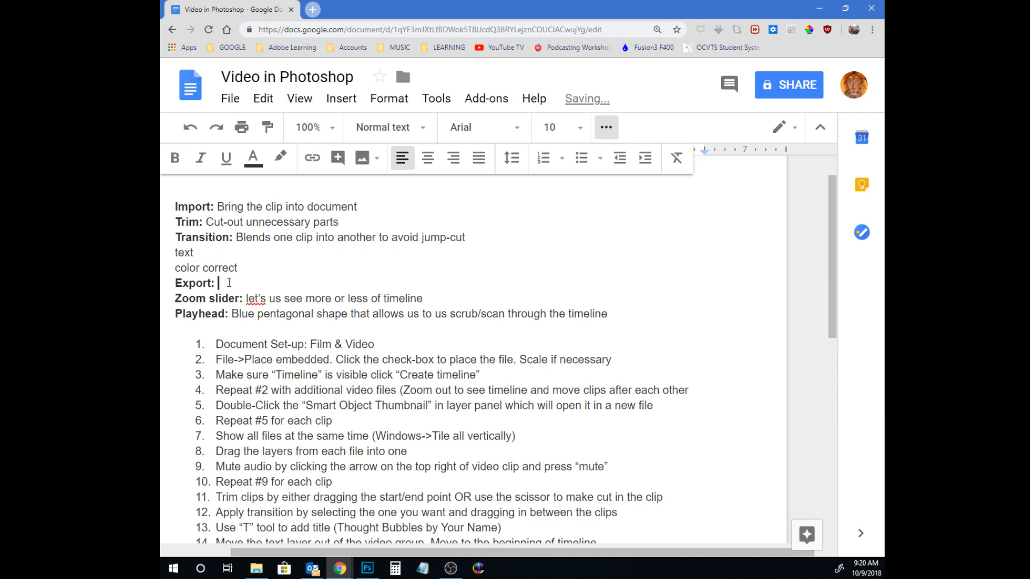
Step: Write the Export definition as "Rendering/Combining all aspects into one presentation file"
{"action": "type", "text": "Rendering"}
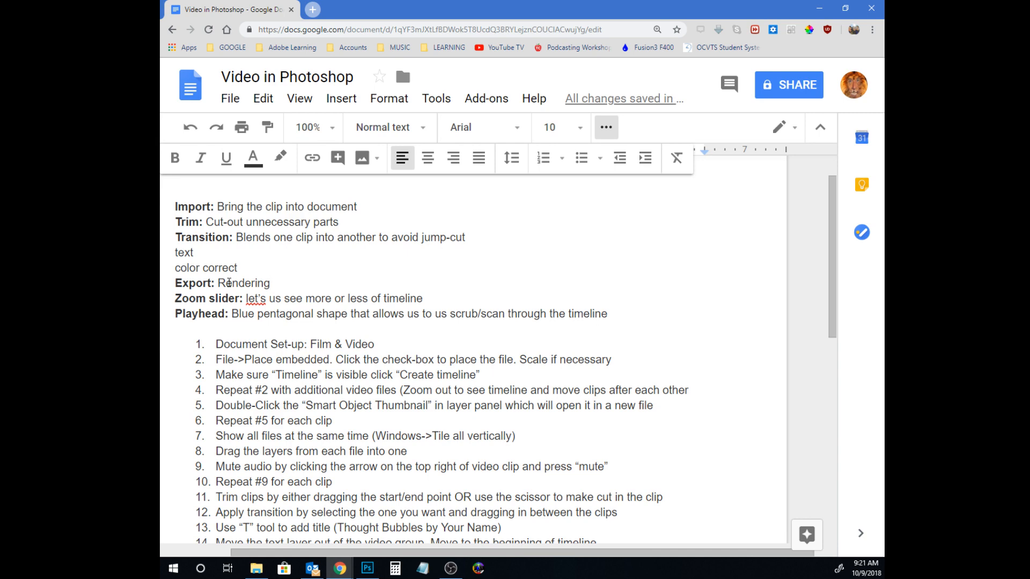
{"action": "type", "text": "/C"}
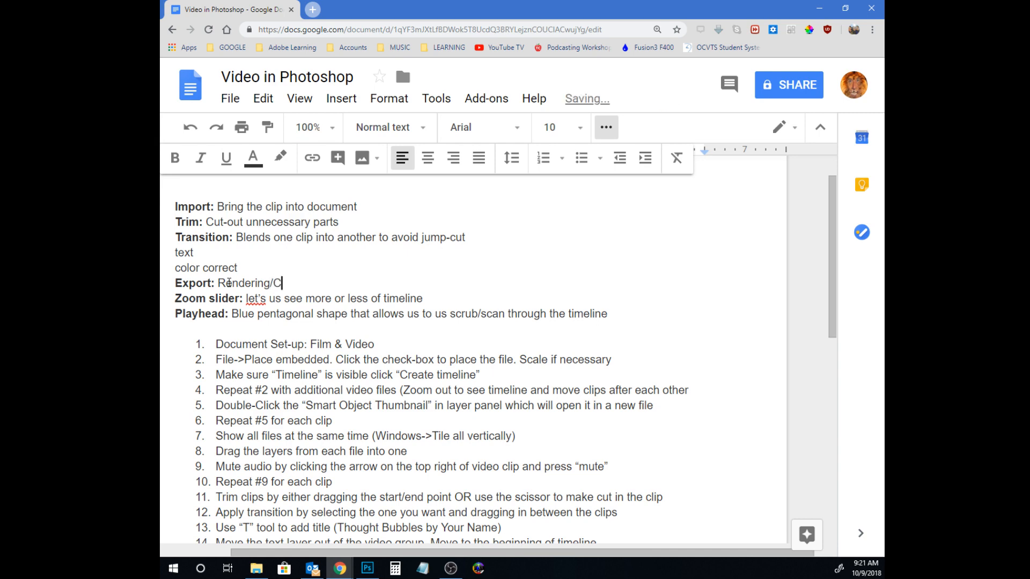
{"action": "type", "text": "ombining all aspec"}
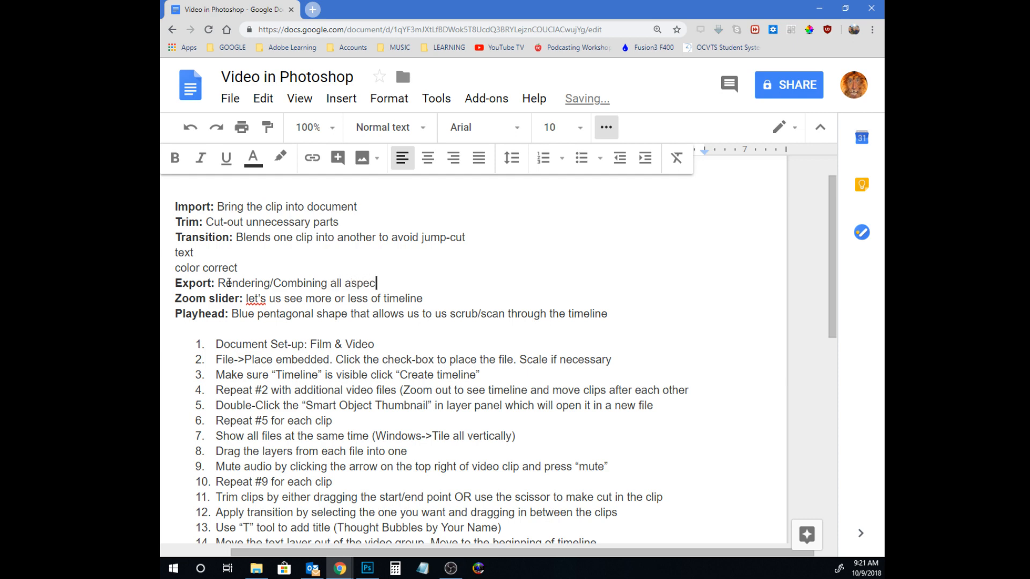
{"action": "type", "text": "ts into one prese"}
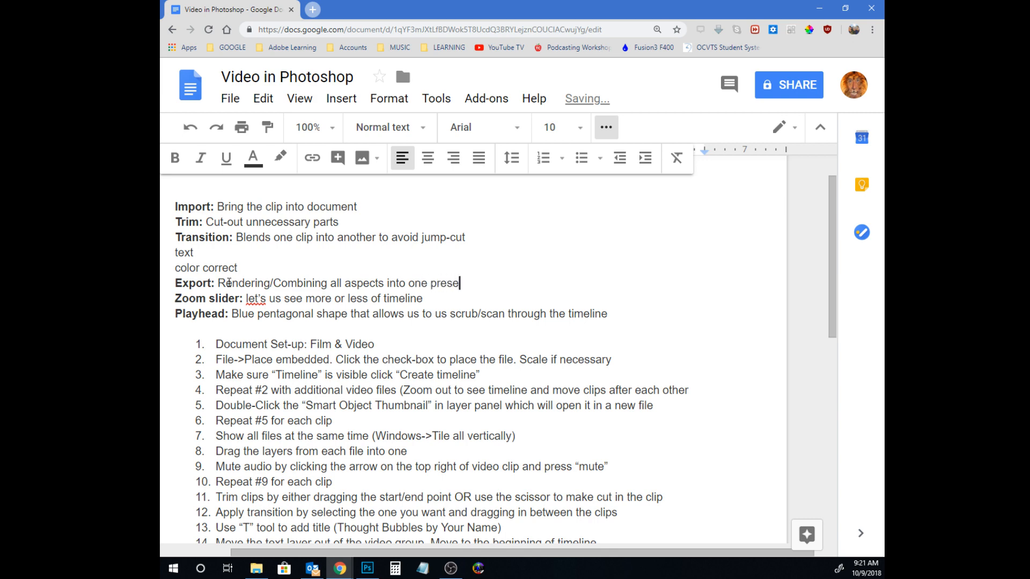
{"action": "type", "text": "ntation file"}
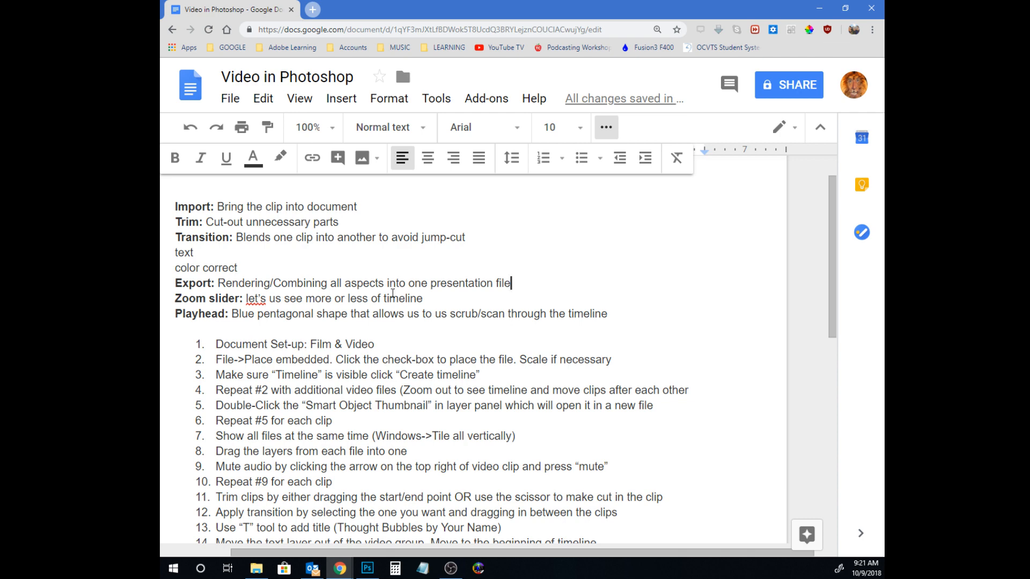
Step: Switch to Photoshop and move the playhead to the end of the DVC_LogoRGB clip at 0:00:34:02
{"action": "scroll", "coordinate": [393, 293], "scroll_direction": "down", "scroll_amount": 4}
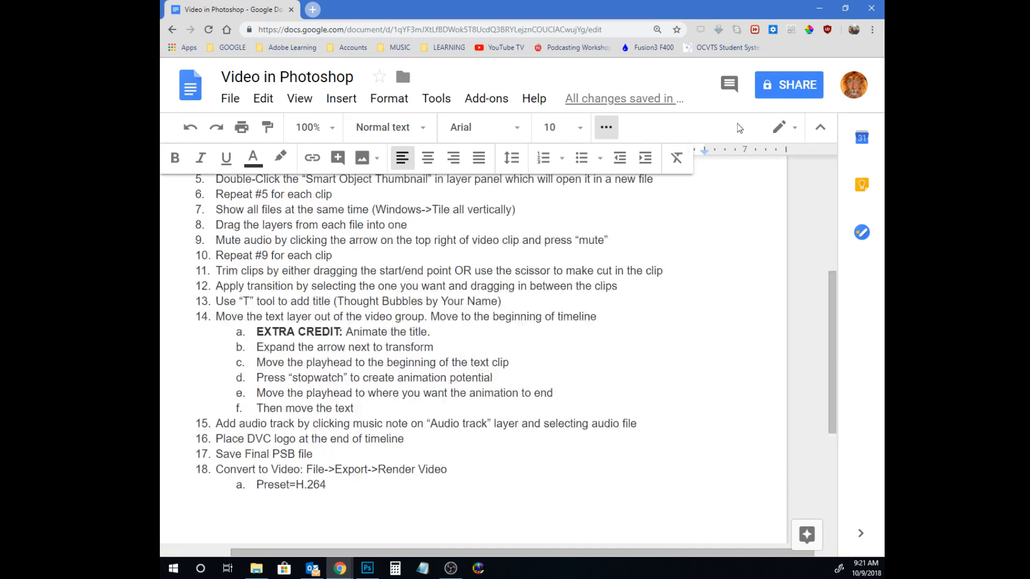
{"action": "left_click", "coordinate": [367, 569]}
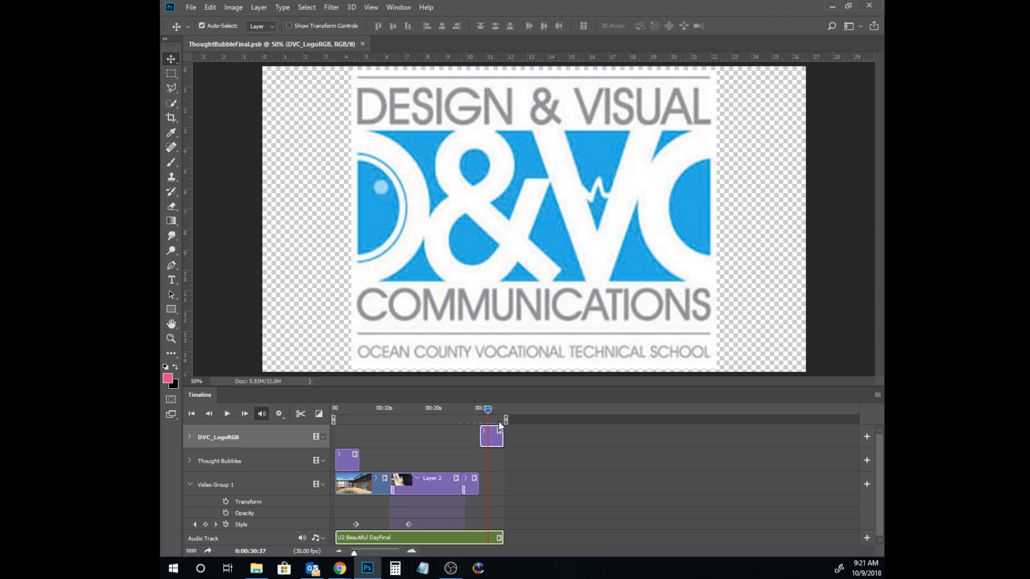
{"action": "left_click_drag", "start_coordinate": [487, 409], "coordinate": [497, 408]}
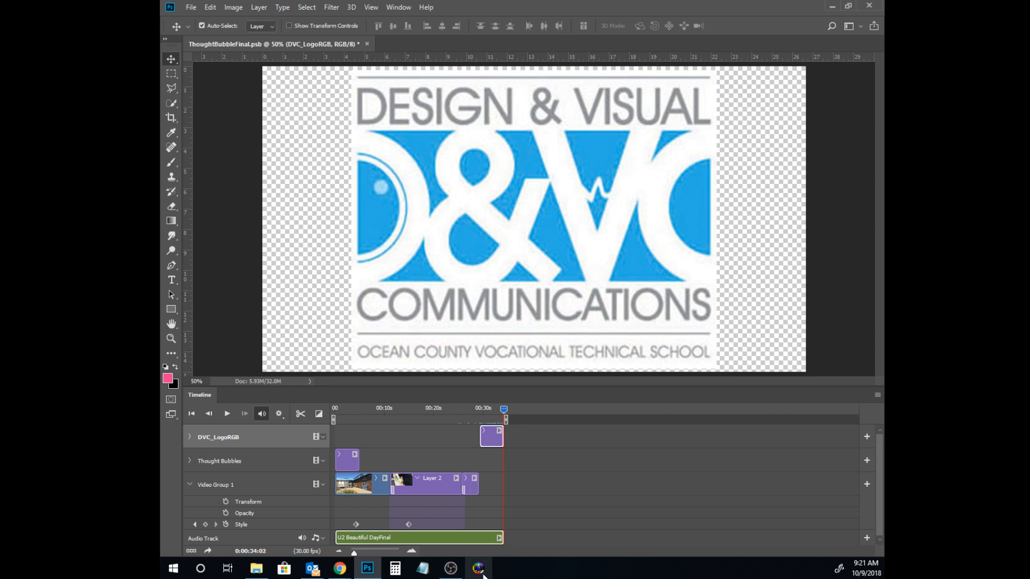
Step: Bring up the Thought Bubbles folder in File Explorer, then shrink its window and place it beside the Google Docs instructions
{"action": "mouse_move", "coordinate": [339, 568]}
{"action": "left_click", "coordinate": [465, 486]}
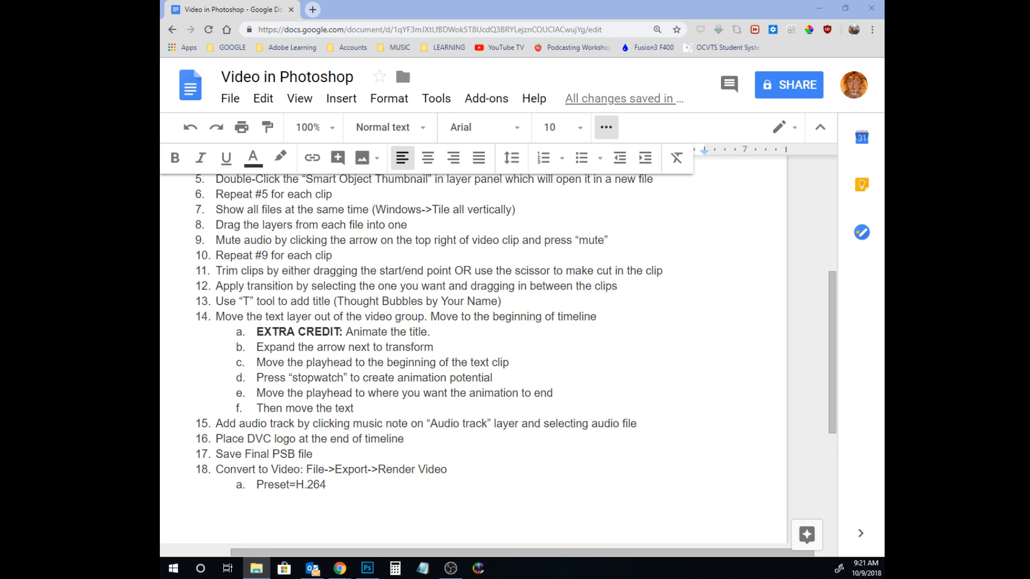
{"action": "left_click_drag", "start_coordinate": [161, 162], "coordinate": [514, 72]}
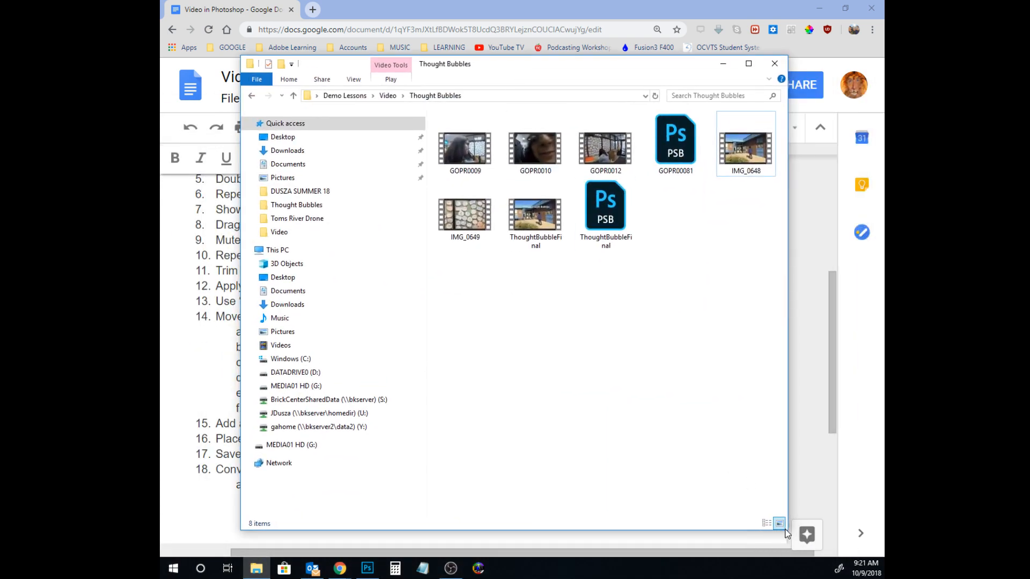
{"action": "left_click_drag", "start_coordinate": [786, 532], "coordinate": [555, 450]}
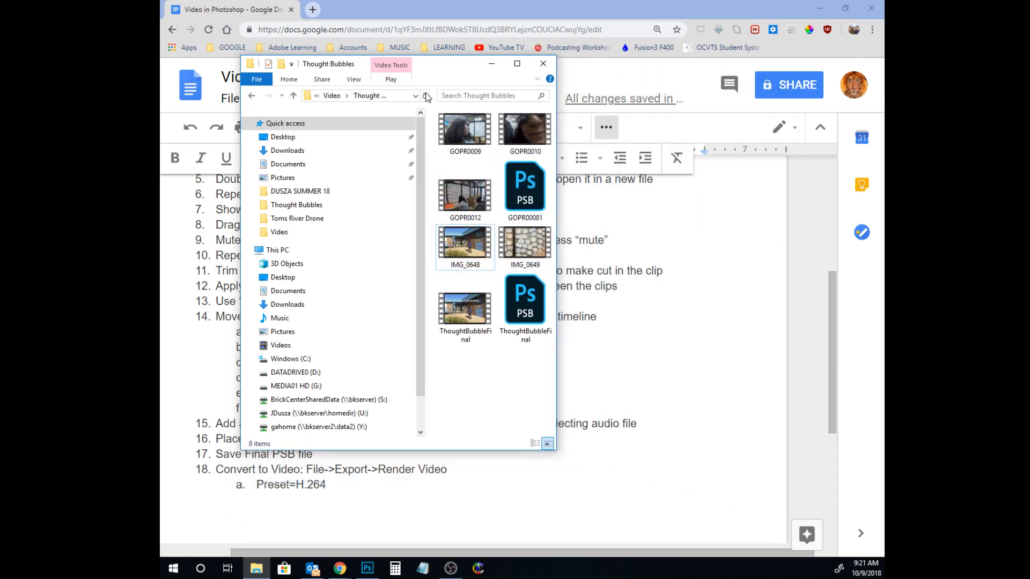
{"action": "left_click_drag", "start_coordinate": [431, 74], "coordinate": [612, 87]}
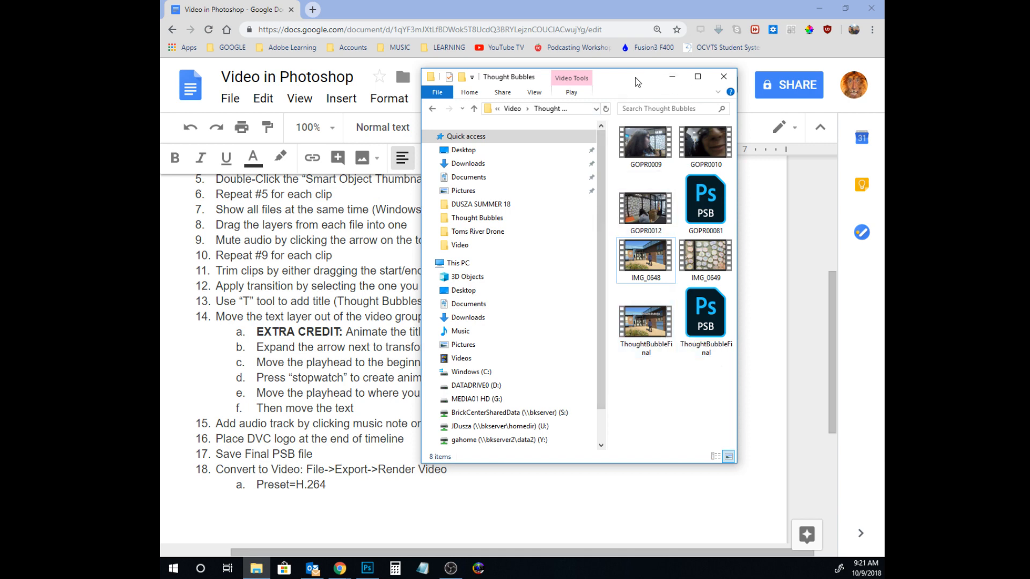
{"action": "left_click_drag", "start_coordinate": [635, 77], "coordinate": [741, 62]}
Step: Play the rendered ThoughtBubbleFinal video through to the end logo, close the player, and switch back to Photoshop
{"action": "double_click", "coordinate": [752, 300]}
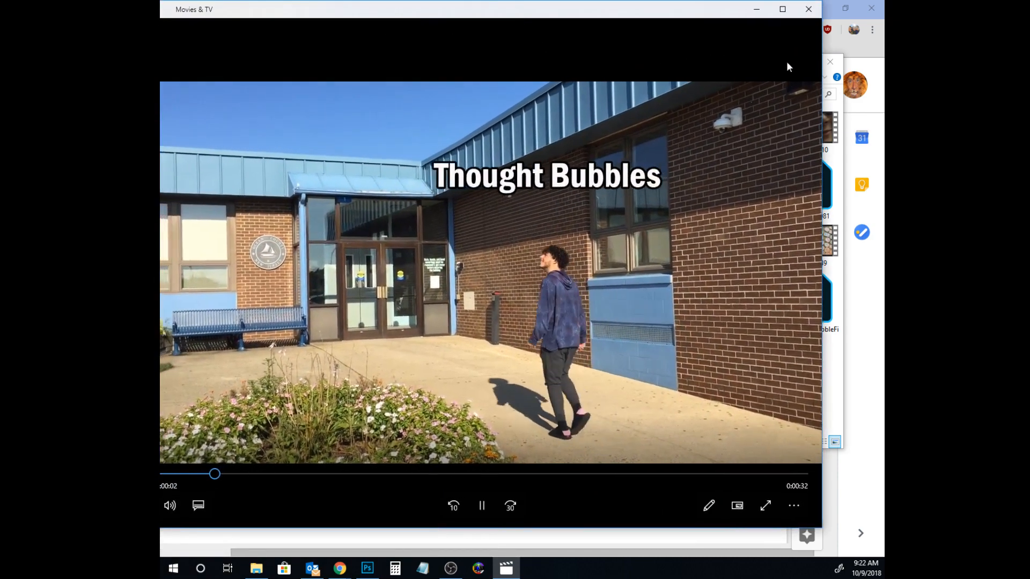
{"action": "double_click", "coordinate": [784, 56]}
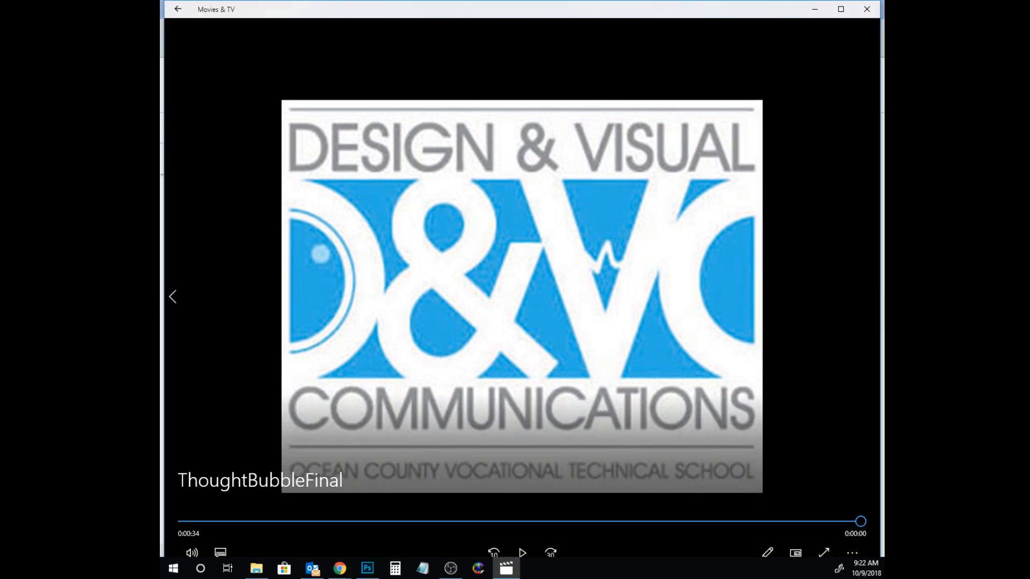
{"action": "left_click", "coordinate": [867, 9]}
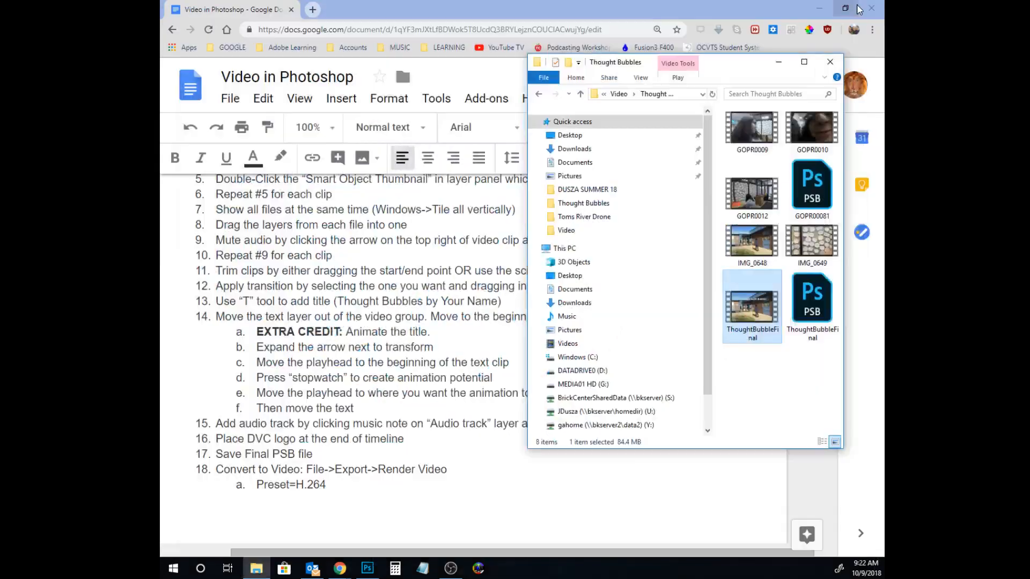
{"action": "left_click", "coordinate": [367, 568]}
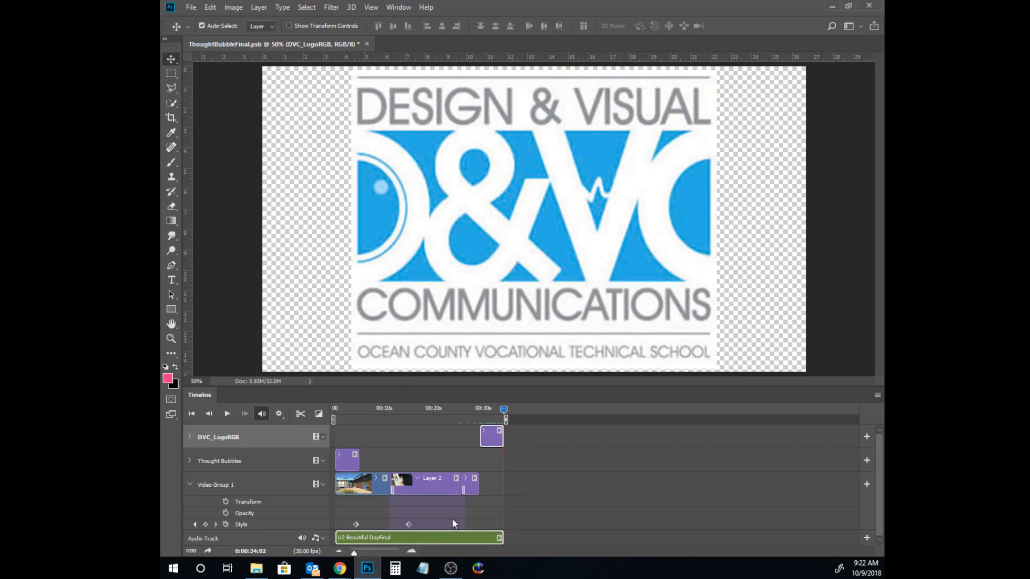
Step: Add a fade-out to the U2 Beautiful DayFinal audio clip and play back the end of the video
{"action": "left_click_drag", "start_coordinate": [504, 410], "coordinate": [494, 410]}
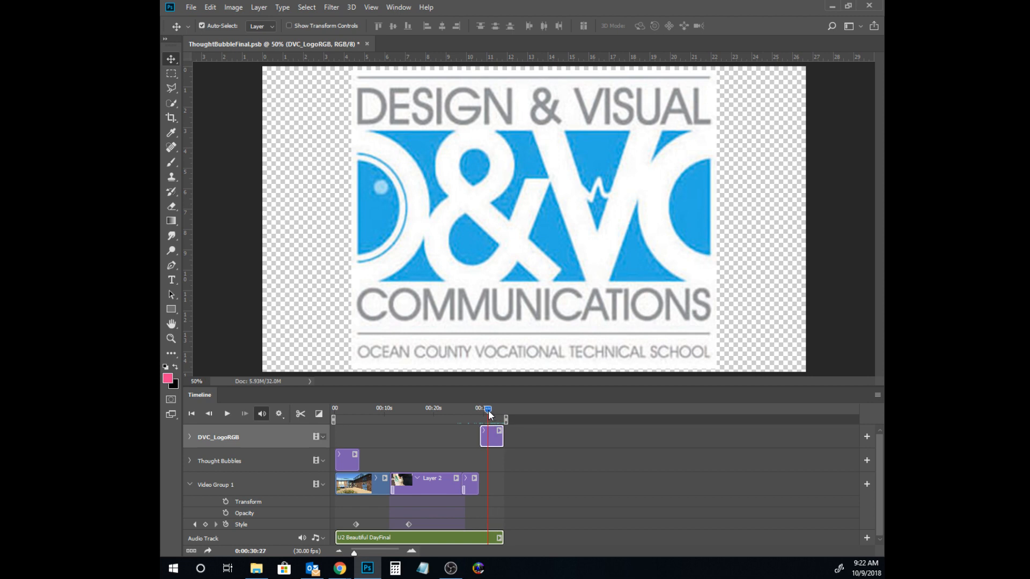
{"action": "left_click", "coordinate": [501, 537]}
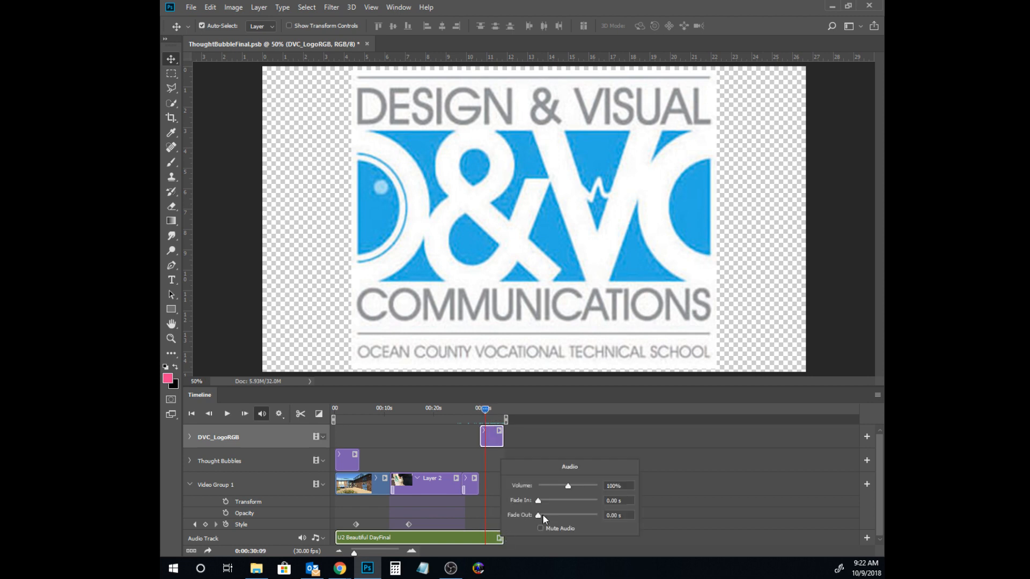
{"action": "left_click", "coordinate": [540, 514]}
{"action": "left_click_drag", "start_coordinate": [484, 411], "coordinate": [472, 411]}
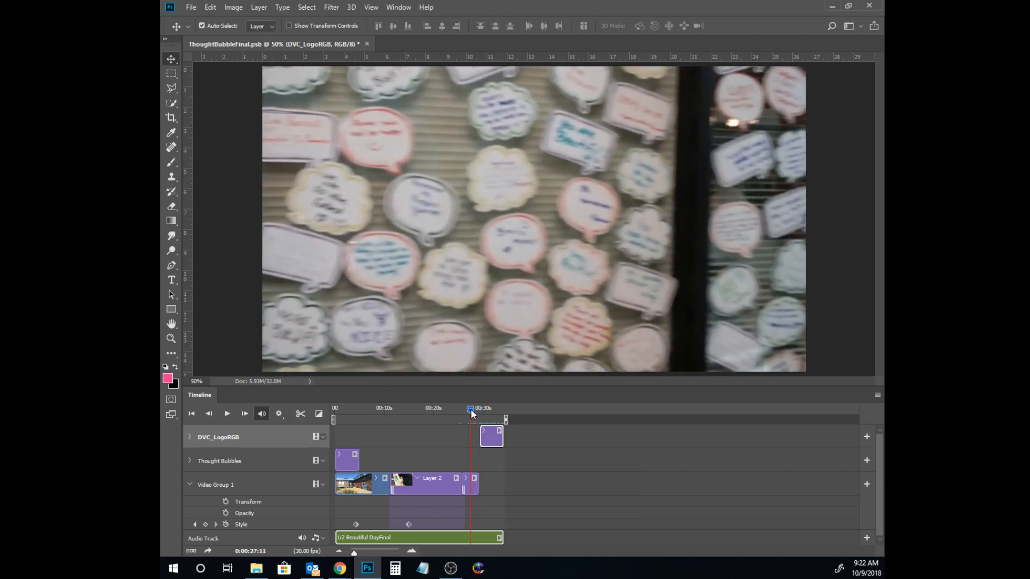
{"action": "left_click", "coordinate": [226, 415]}
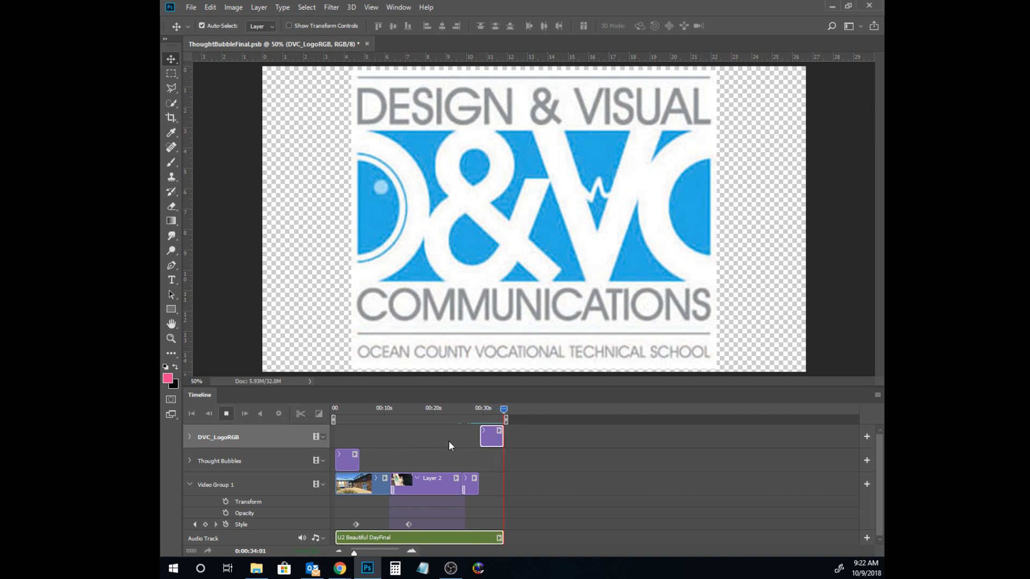
Step: Expand the DVC_LogoRGB clip's properties and start an opacity animation with a keyframe at 0:00:31:17
{"action": "left_click", "coordinate": [499, 432]}
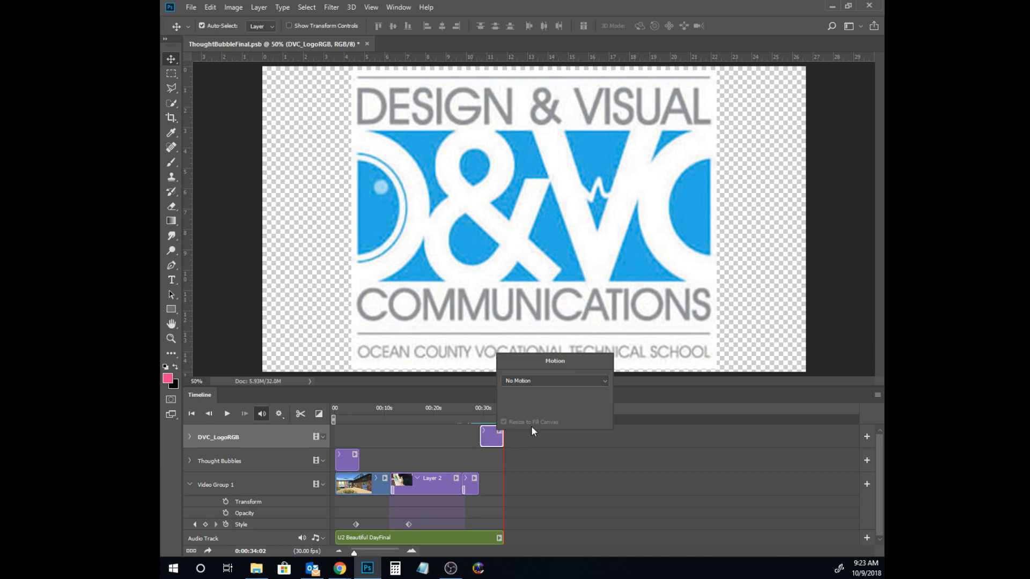
{"action": "left_click", "coordinate": [590, 434]}
{"action": "left_click", "coordinate": [189, 438]}
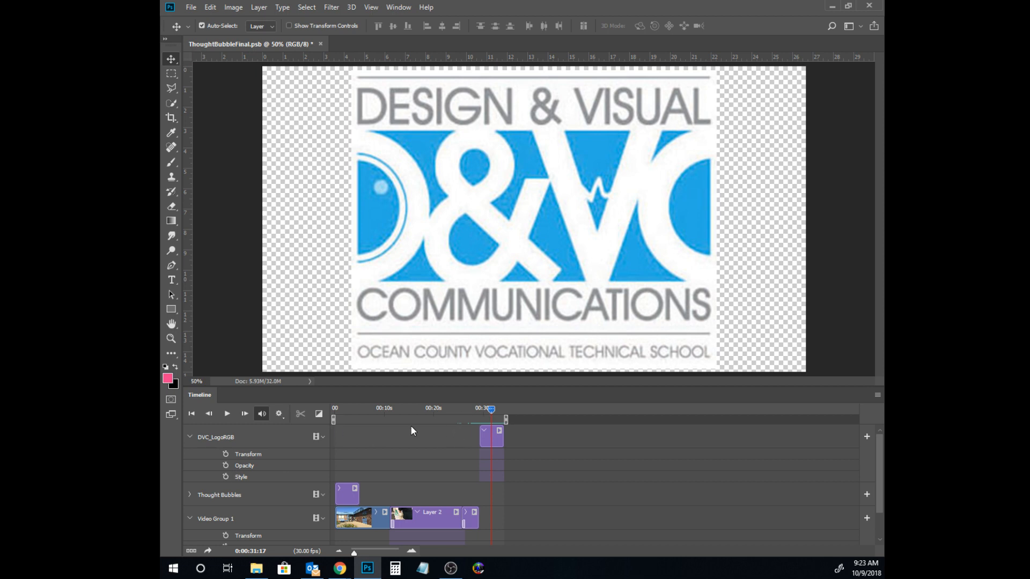
{"action": "left_click", "coordinate": [226, 466]}
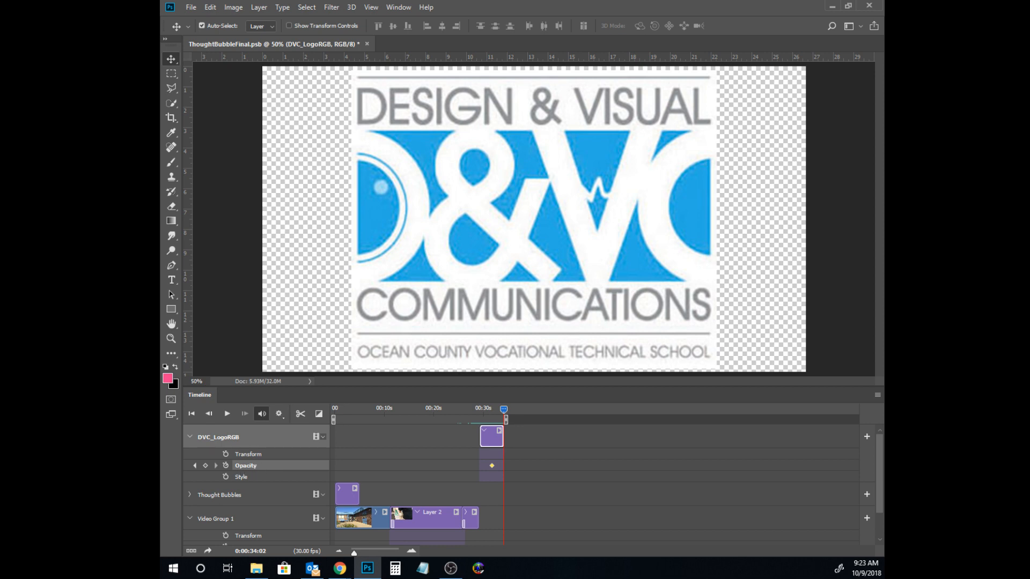
Step: Set the DVC_LogoRGB layer's opacity to 0% at 0:00:34:02 and play back the logo's fade-out
{"action": "left_click_drag", "start_coordinate": [161, 115], "coordinate": [706, 83]}
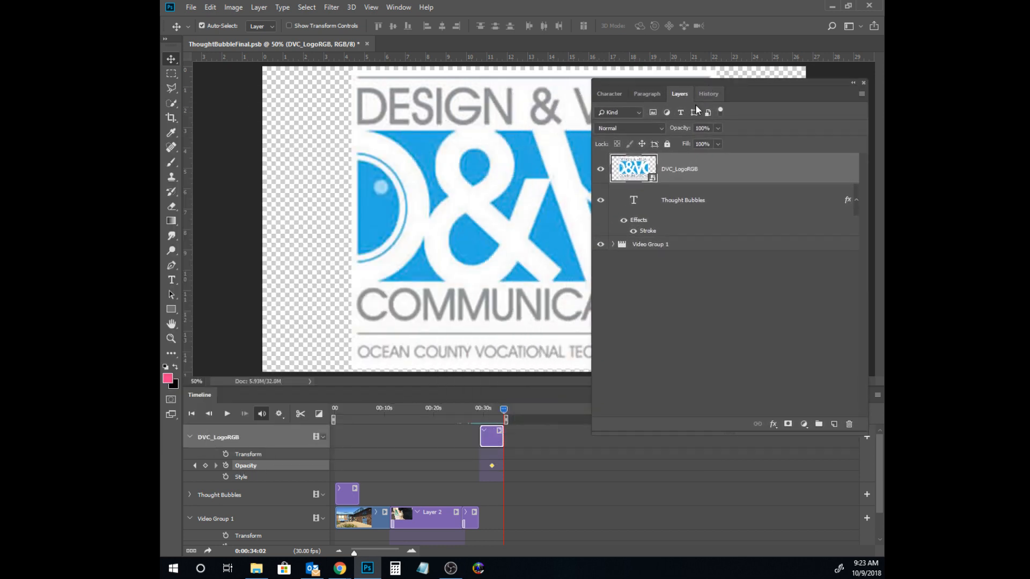
{"action": "left_click", "coordinate": [717, 129]}
{"action": "left_click_drag", "start_coordinate": [720, 140], "coordinate": [665, 140]}
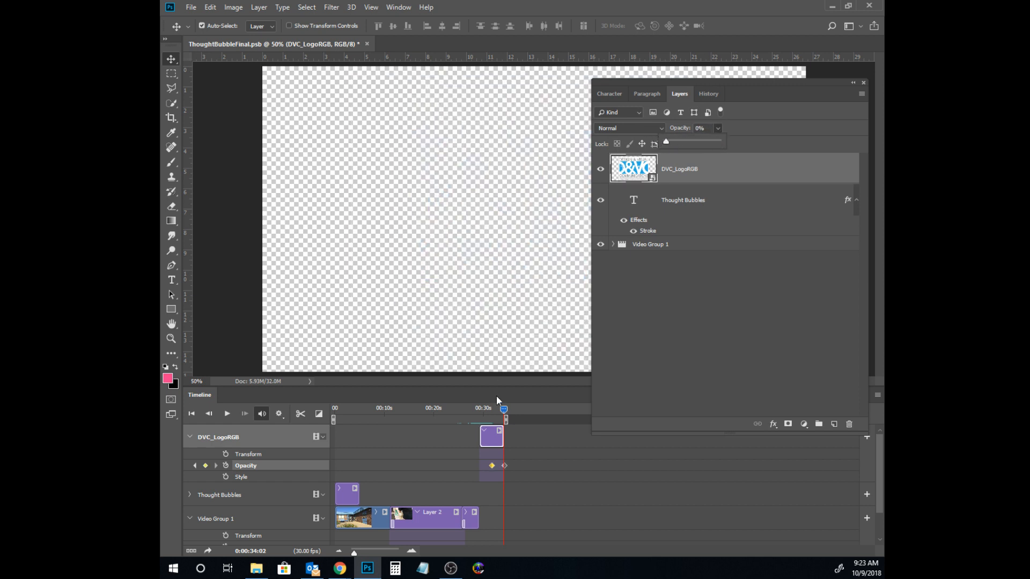
{"action": "left_click_drag", "start_coordinate": [503, 408], "coordinate": [491, 409]}
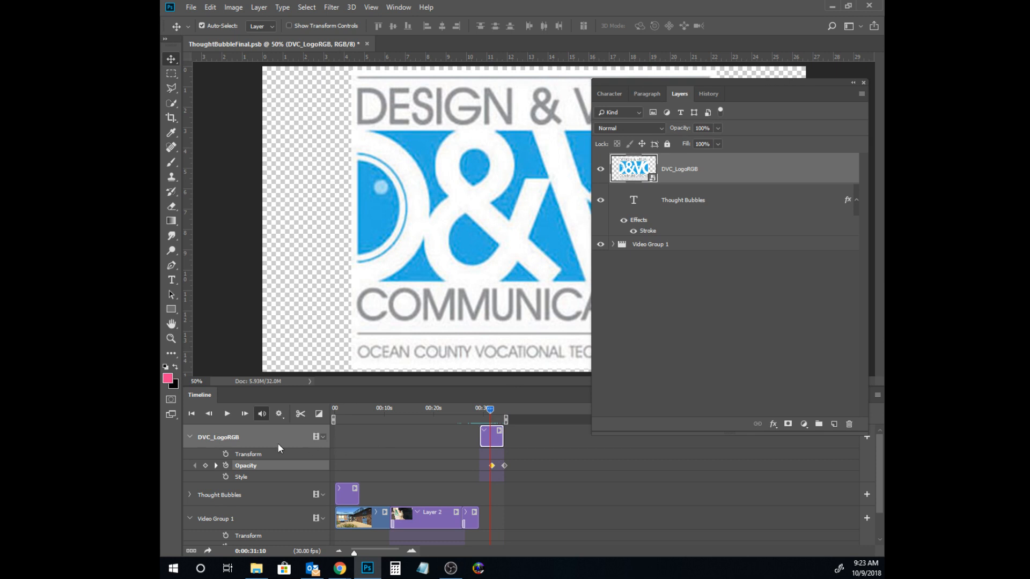
{"action": "left_click", "coordinate": [230, 416]}
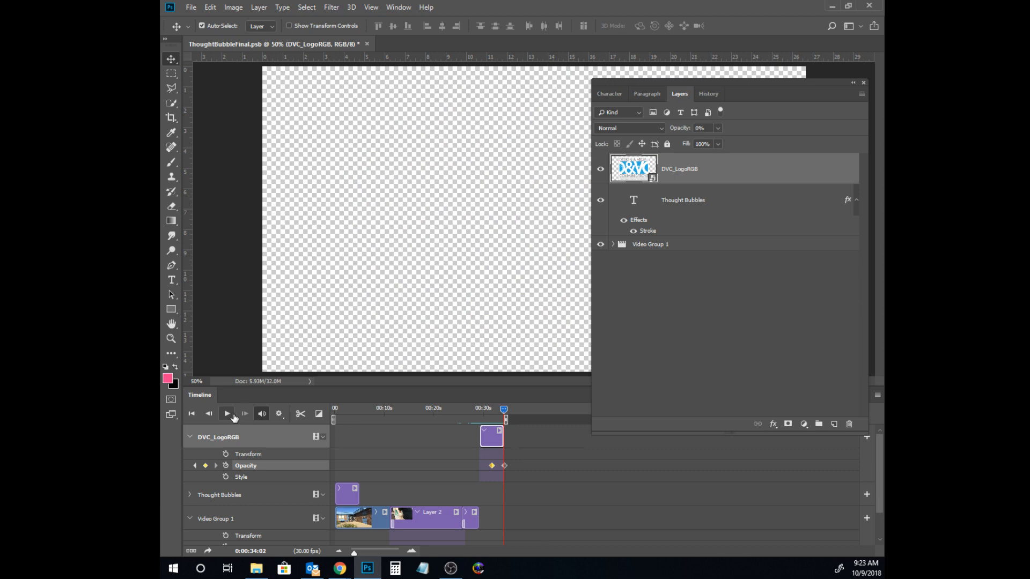
Step: Switch to the Video in Photoshop document in Google Docs and add an empty sub-item after "Then move the text"
{"action": "mouse_move", "coordinate": [336, 571]}
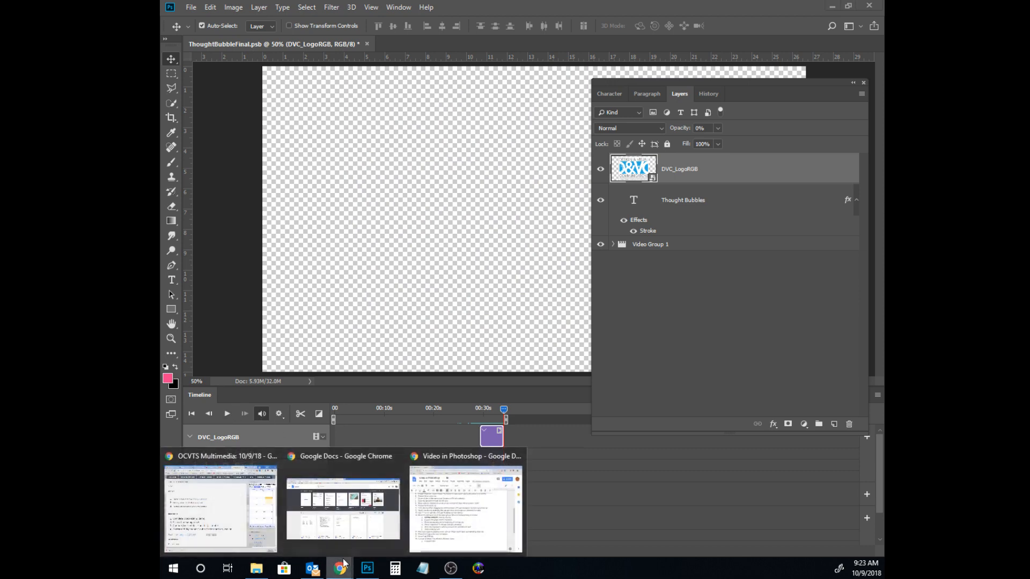
{"action": "left_click", "coordinate": [435, 515]}
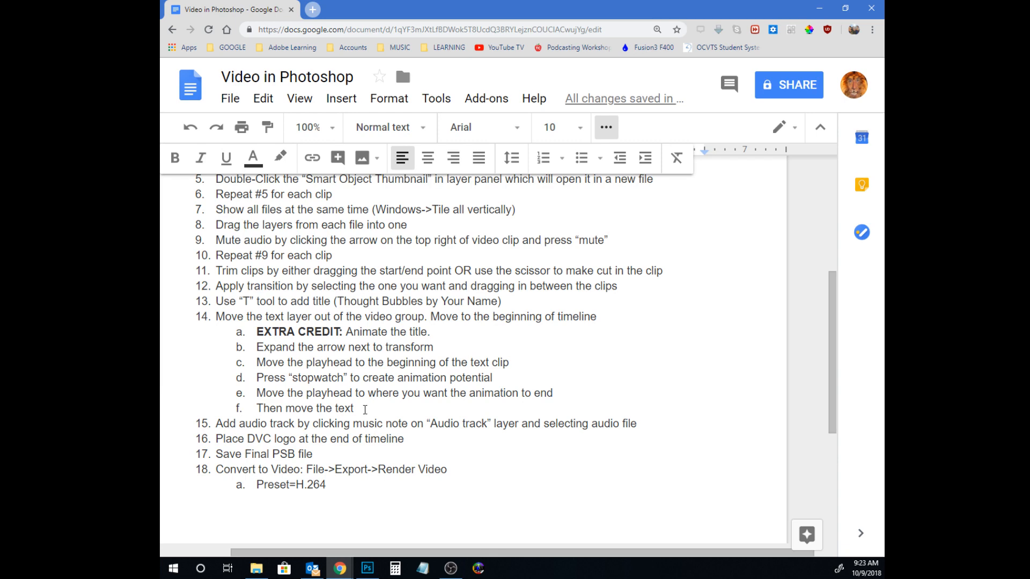
{"action": "left_click", "coordinate": [365, 410]}
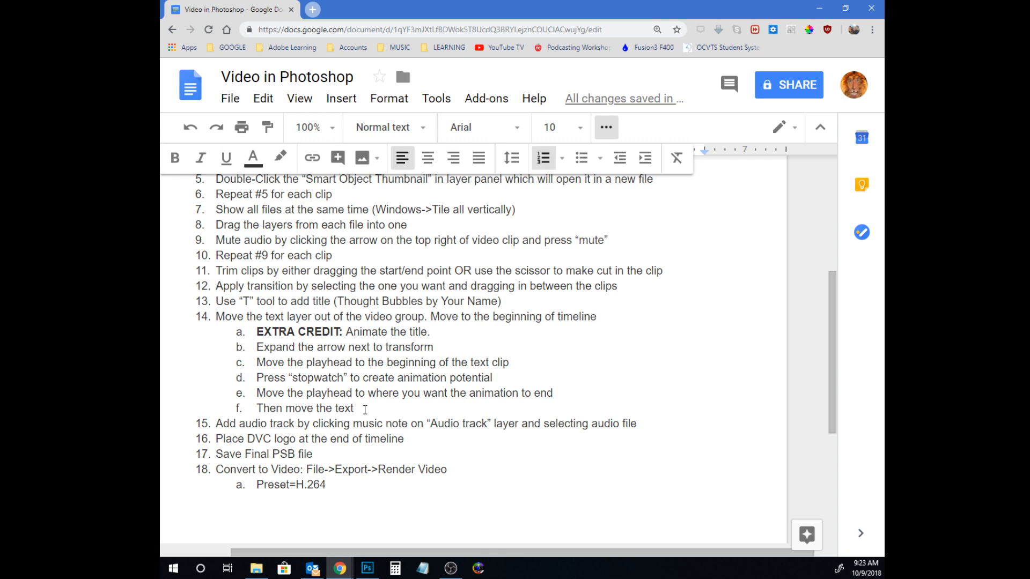
{"action": "key", "text": "Return"}
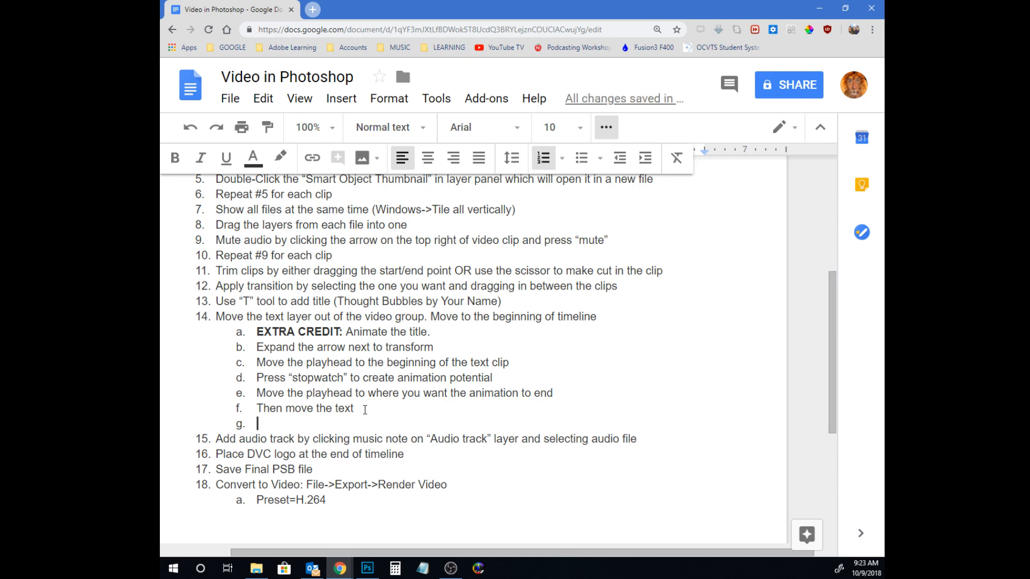
Step: Copy the "EXTRA CREDIT: Animate the title." line into a new sub-item under the audio track step 15
{"action": "left_click_drag", "start_coordinate": [434, 332], "coordinate": [259, 333]}
{"action": "key", "text": "ctrl+c"}
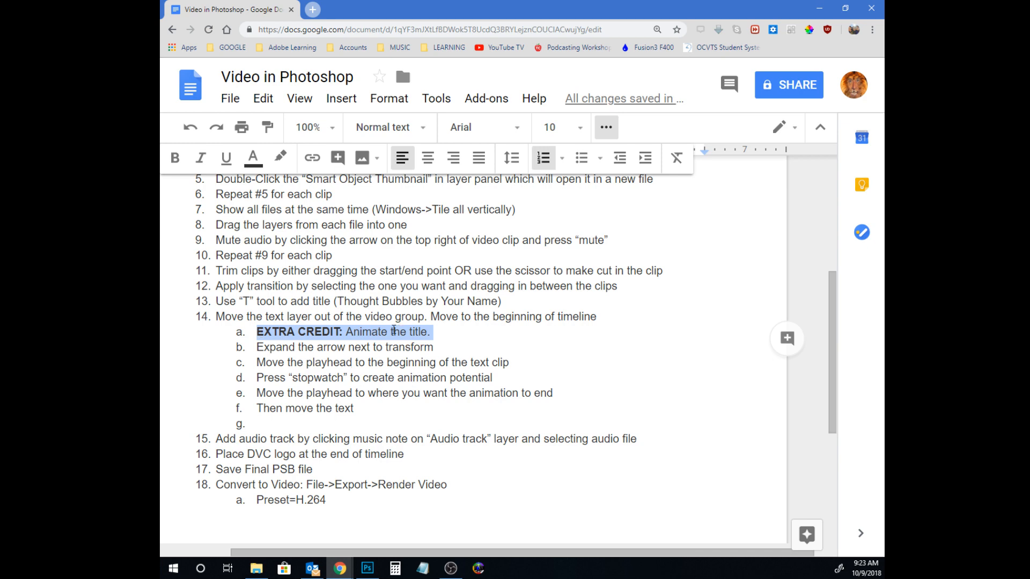
{"action": "left_click", "coordinate": [648, 441]}
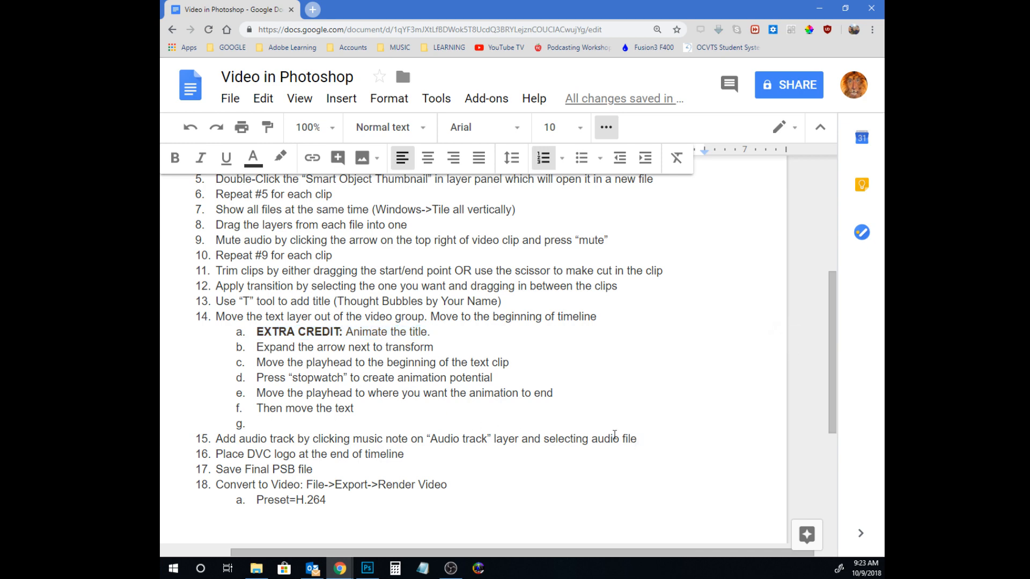
{"action": "key", "text": "Return"}
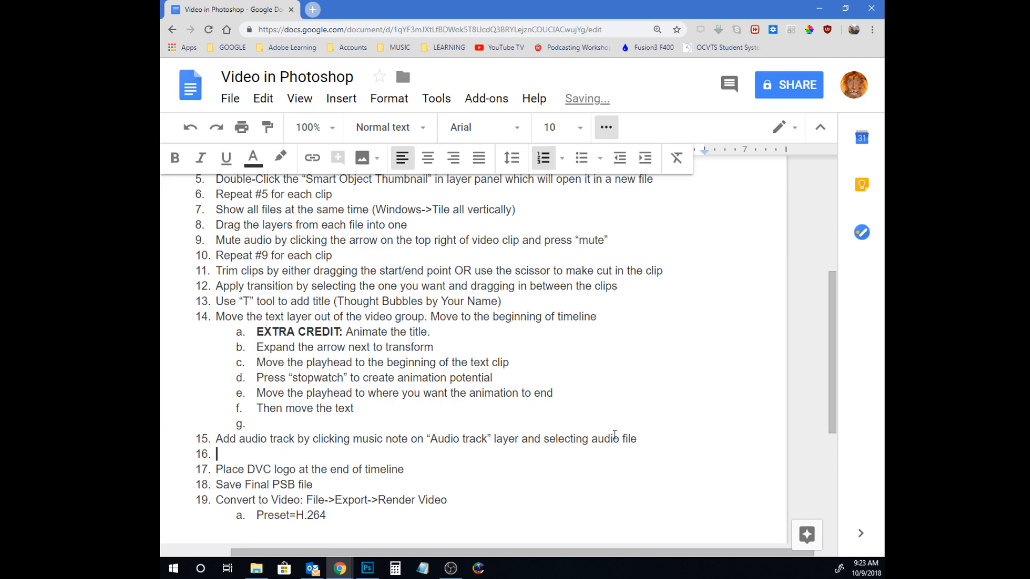
{"action": "key", "text": "Tab"}
{"action": "key", "text": "ctrl+v"}
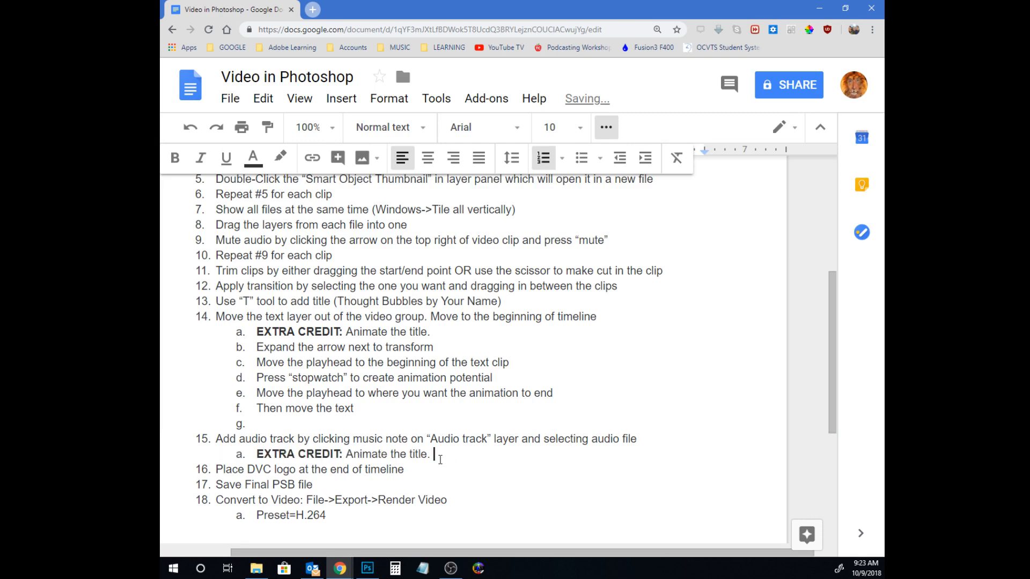
Step: Change the extra credit text under the audio track step to "Fade-Out Audio"
{"action": "left_click_drag", "start_coordinate": [427, 453], "coordinate": [350, 452]}
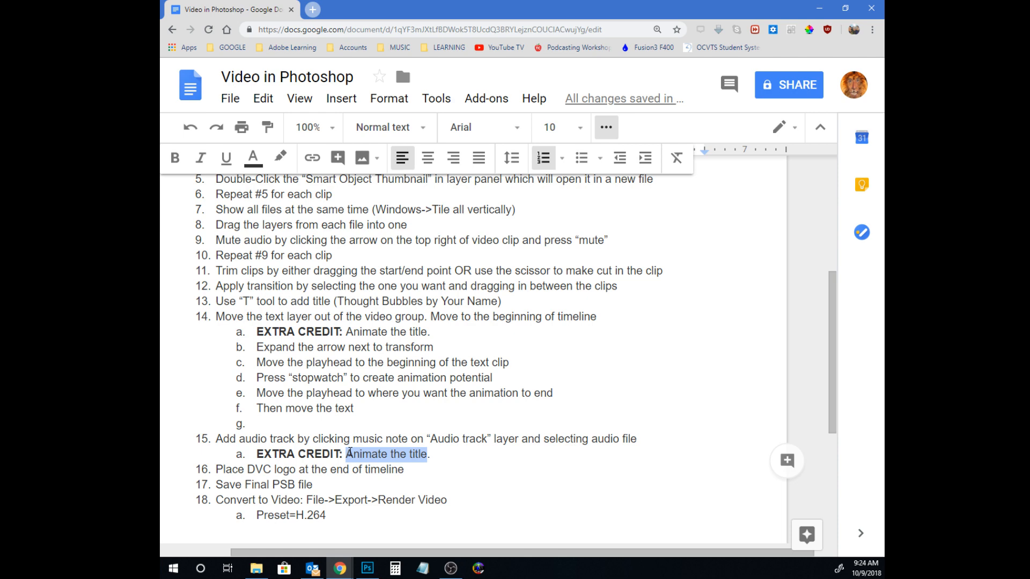
{"action": "type", "text": "Fade-O"}
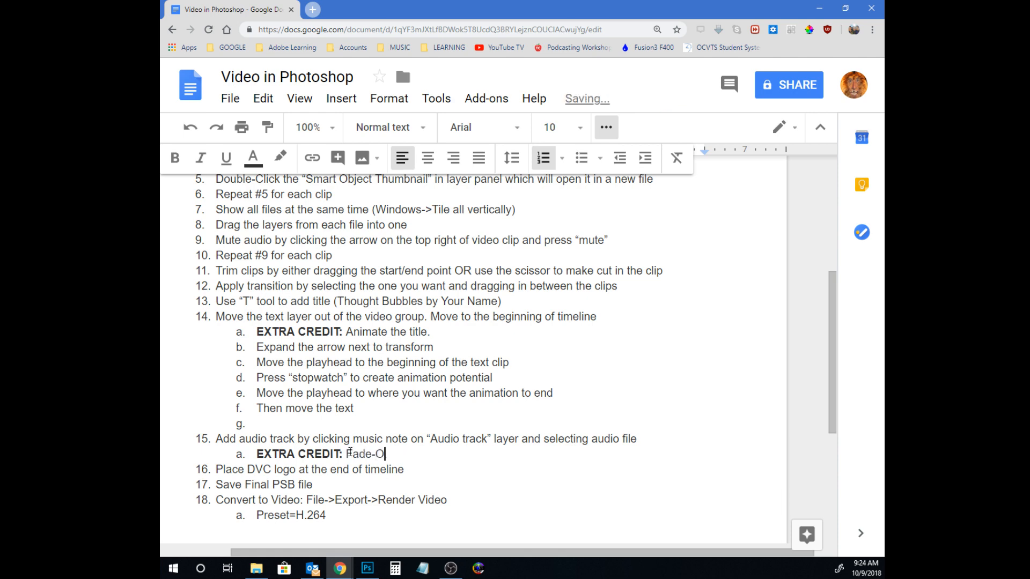
{"action": "type", "text": "ut Audio."}
Step: Add a second sub-item under step 15 reading "Click the arrow on audio layer and set a fade-out (1-2sec)."
{"action": "key", "text": "Return"}
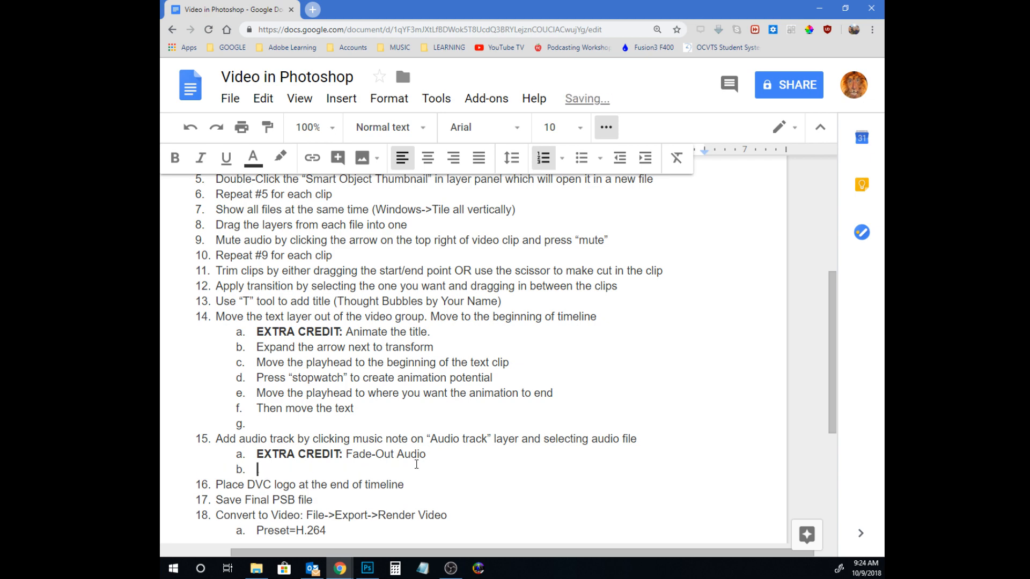
{"action": "type", "text": "Click the arrowq"}
{"action": "key", "text": "BackSpace"}
{"action": "type", "text": "on "}
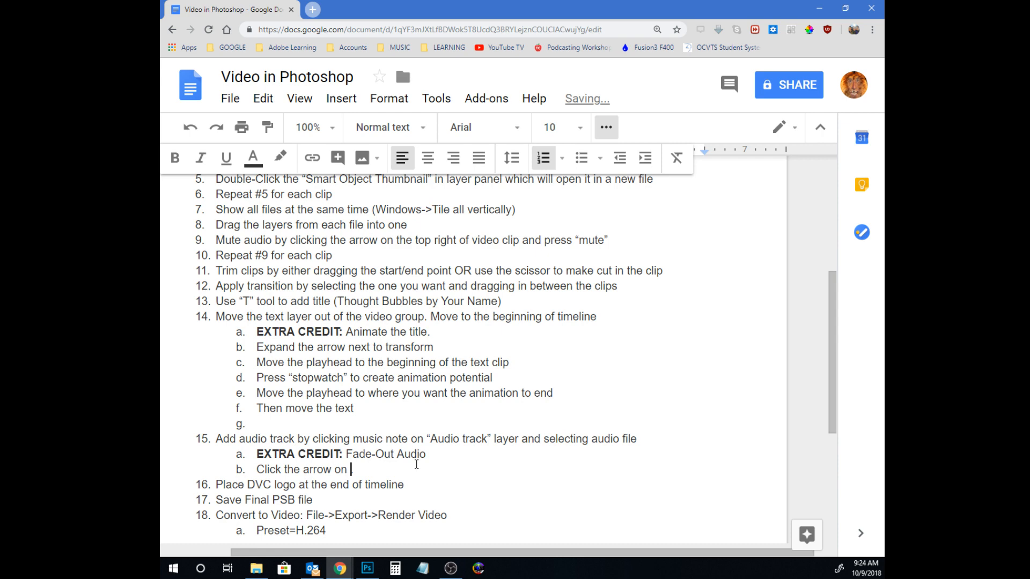
{"action": "type", "text": "audio layer and set a fade-o"}
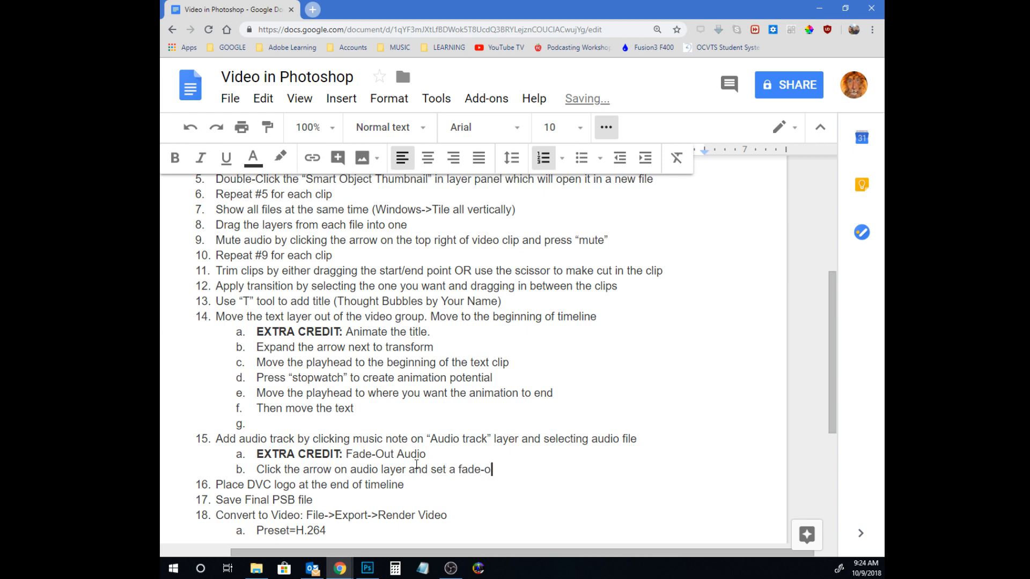
{"action": "type", "text": "ut (1-2sec)."}
Step: Copy both audio extra credit sub-items under the DVC logo step 16 and change the first copy to "Fade-Out image"
{"action": "left_click_drag", "start_coordinate": [558, 471], "coordinate": [259, 460]}
{"action": "key", "text": "ctrl+c"}
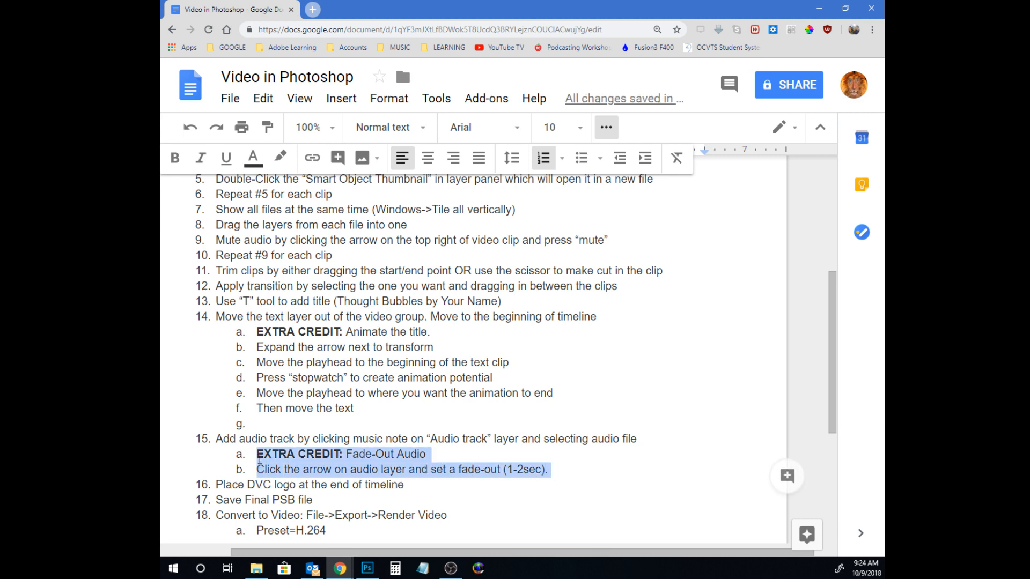
{"action": "scroll", "coordinate": [320, 383], "scroll_direction": "down", "scroll_amount": 1}
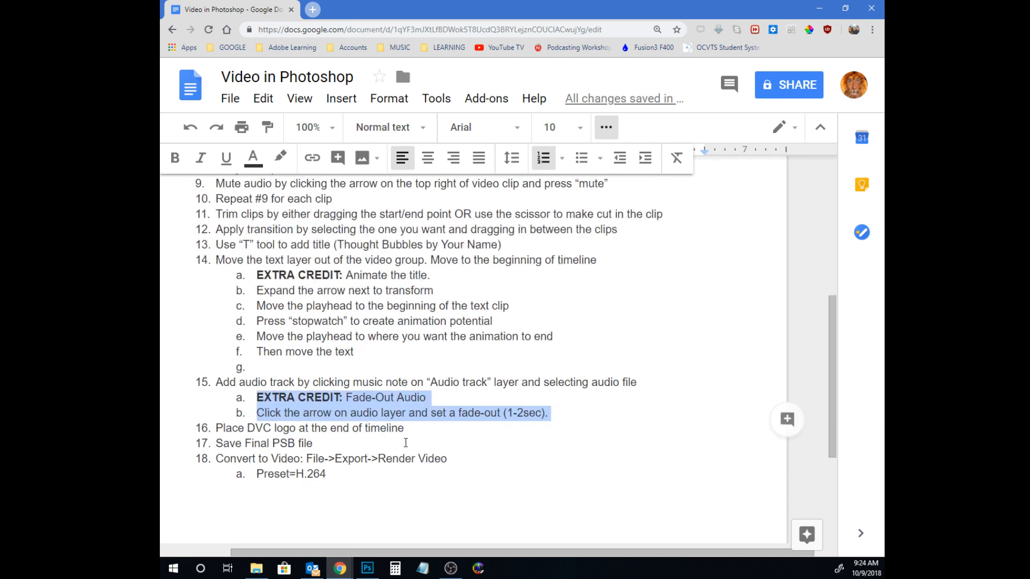
{"action": "left_click", "coordinate": [420, 429]}
{"action": "key", "text": "Return"}
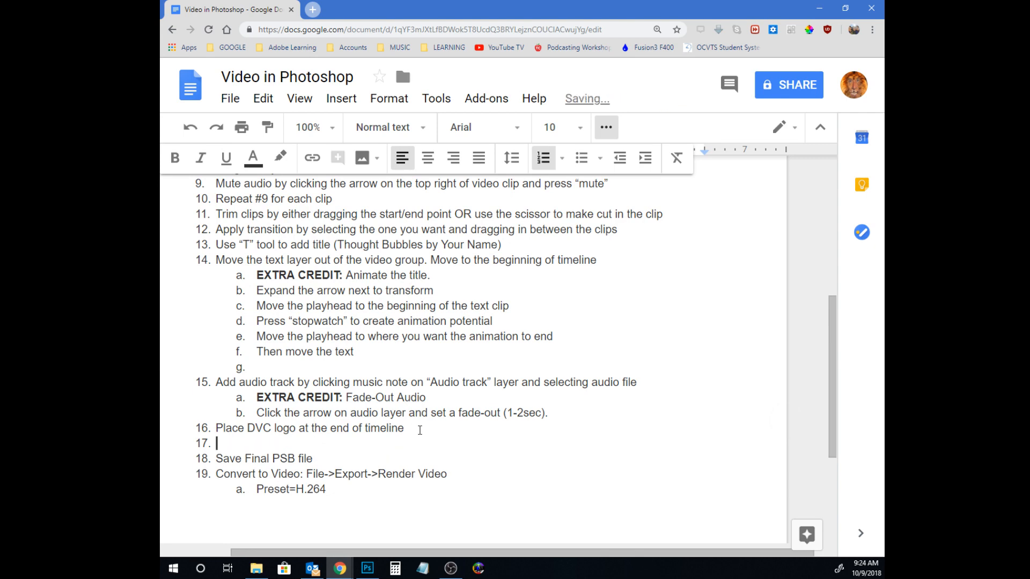
{"action": "key", "text": "Tab"}
{"action": "key", "text": "ctrl+v"}
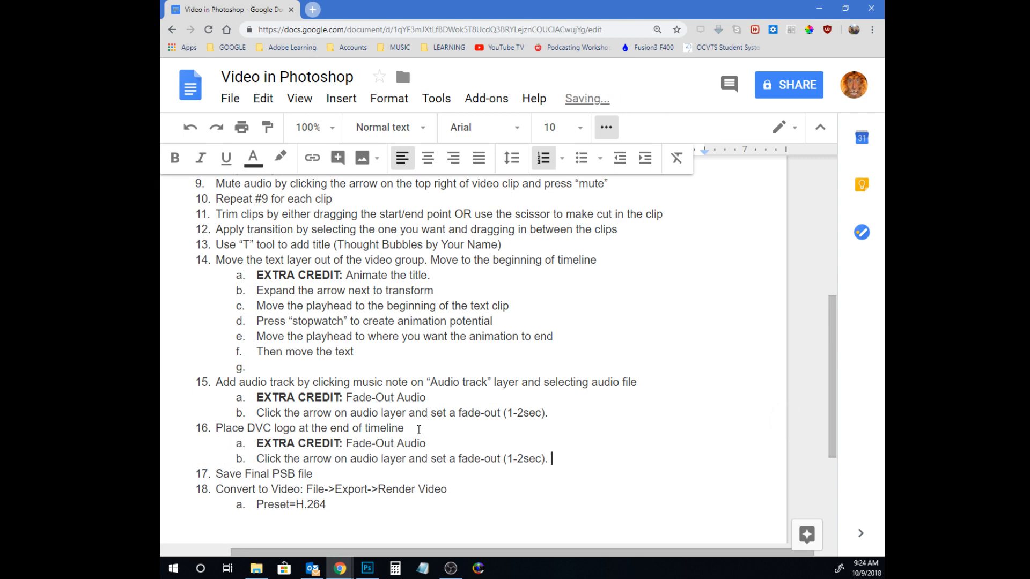
{"action": "left_click_drag", "start_coordinate": [427, 443], "coordinate": [399, 445]}
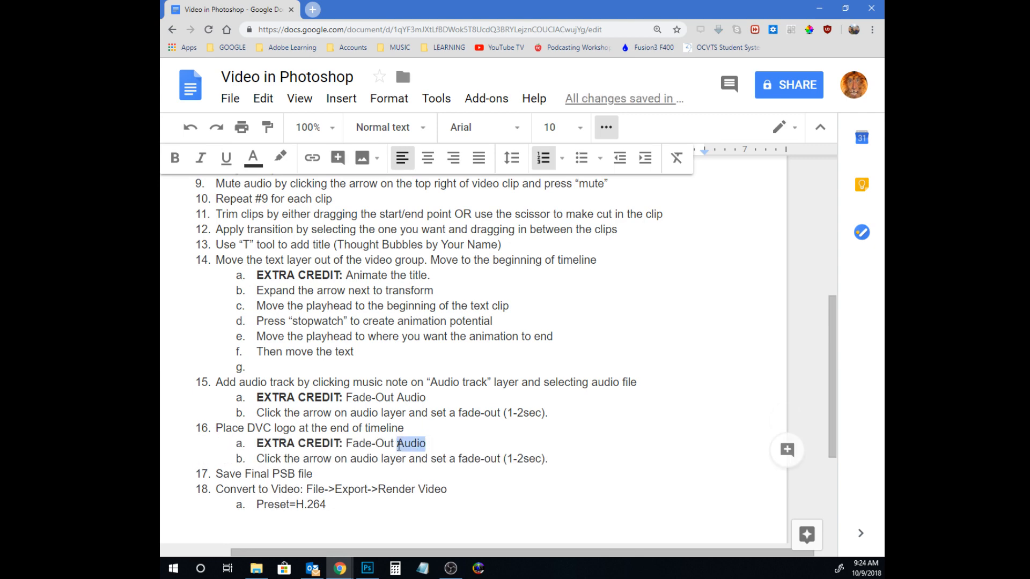
{"action": "type", "text": "image"}
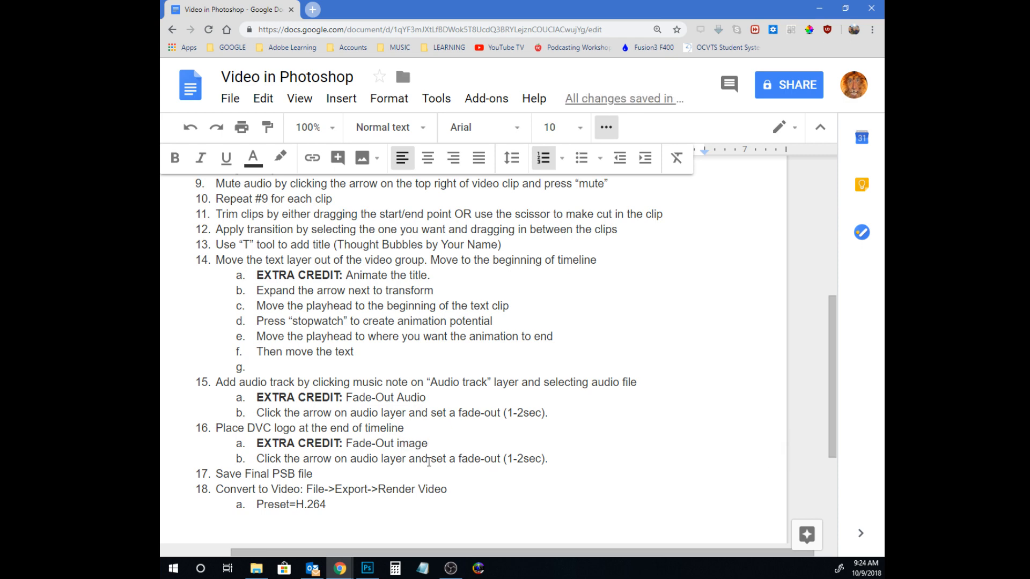
Step: Shorten the second sub-item under step 16 to "Click the arrow on image." and check the logo's animation in Photoshop
{"action": "left_click_drag", "start_coordinate": [352, 460], "coordinate": [377, 460]}
{"action": "type", "text": "image"}
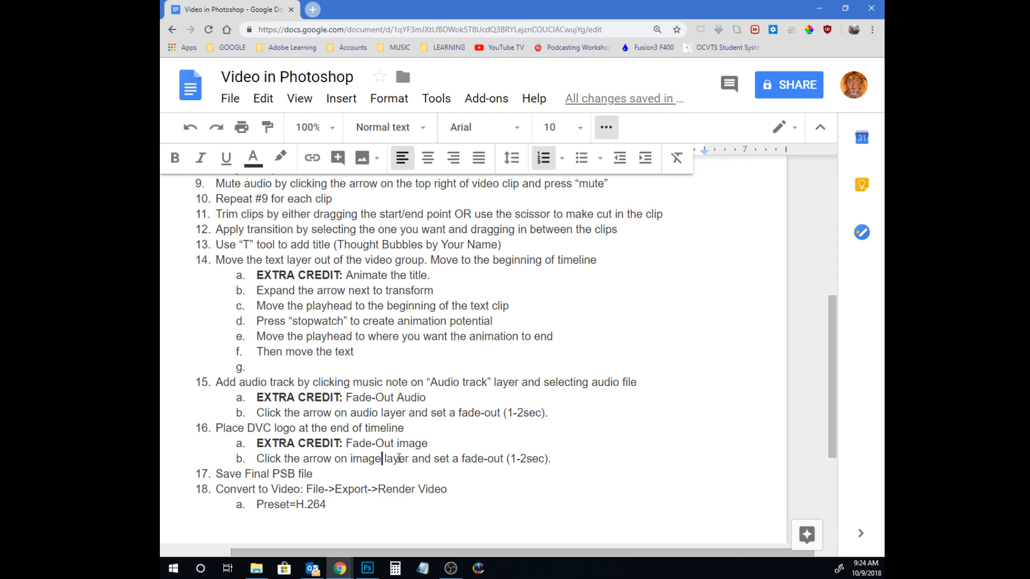
{"action": "left_click_drag", "start_coordinate": [452, 459], "coordinate": [548, 459]}
{"action": "key", "text": "BackSpace"}
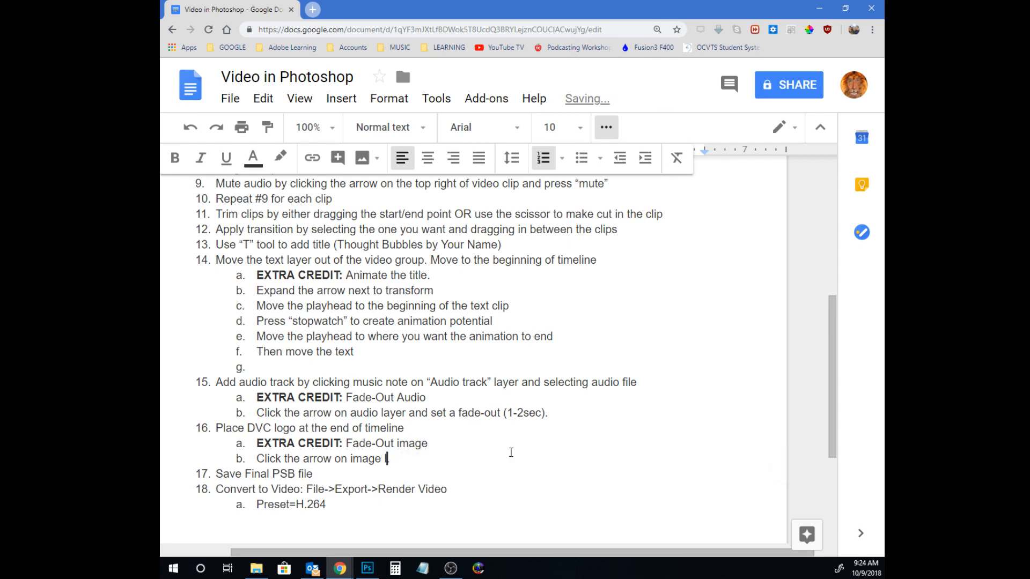
{"action": "key", "text": "BackSpace"}
{"action": "key", "text": "BackSpace"}
{"action": "left_click", "coordinate": [368, 569]}
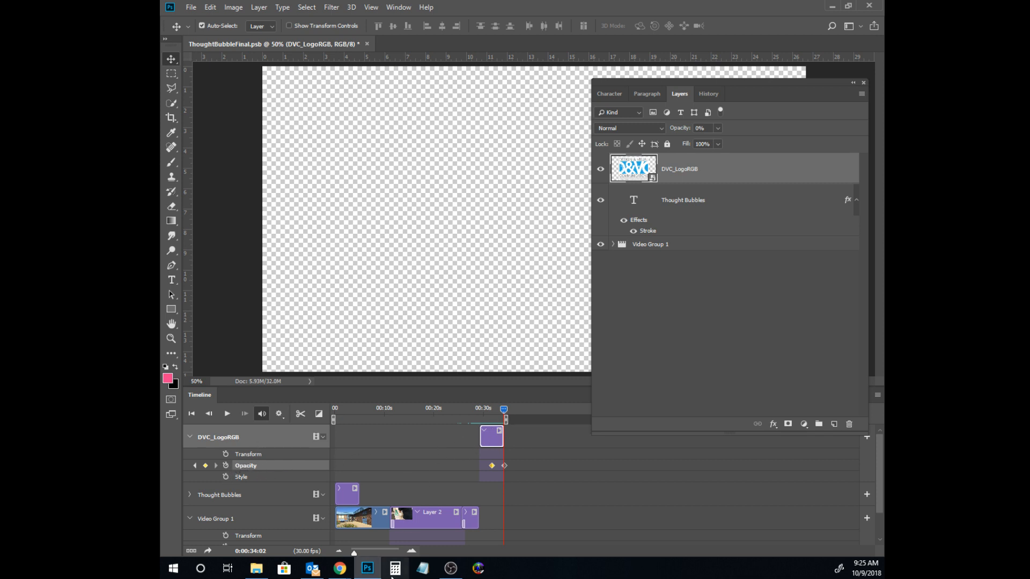
{"action": "mouse_move", "coordinate": [332, 570]}
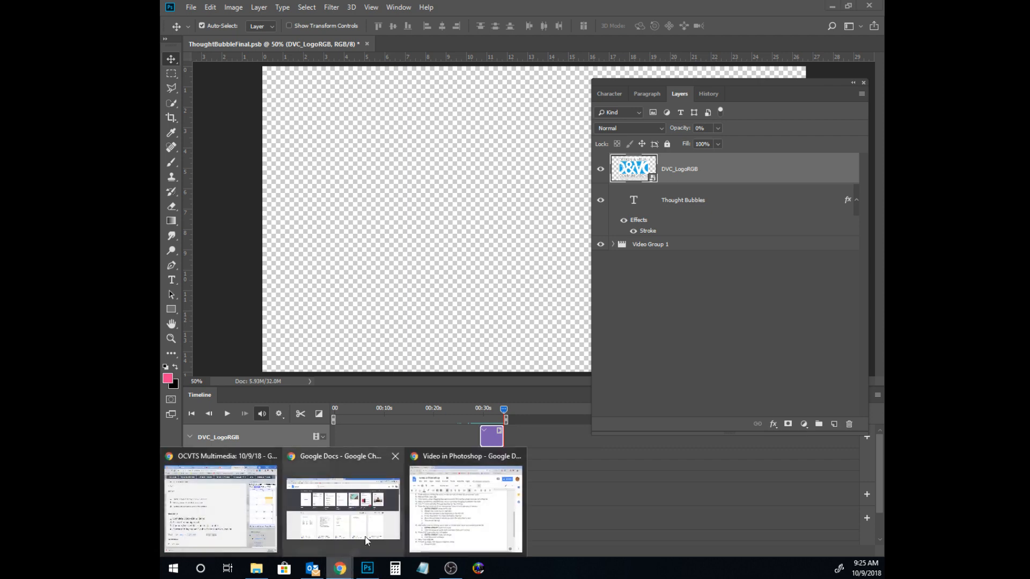
{"action": "left_click", "coordinate": [409, 489]}
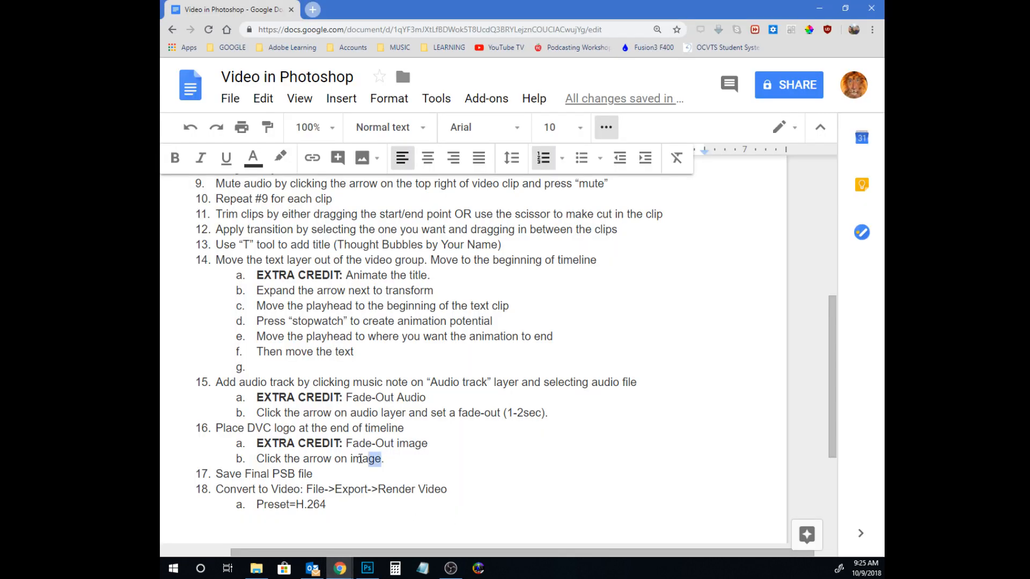
Step: Replace the second sub-item under the DVC logo step with "Animate Opacity from 100% to 0%."
{"action": "left_click_drag", "start_coordinate": [382, 459], "coordinate": [255, 460]}
{"action": "type", "text": "A"}
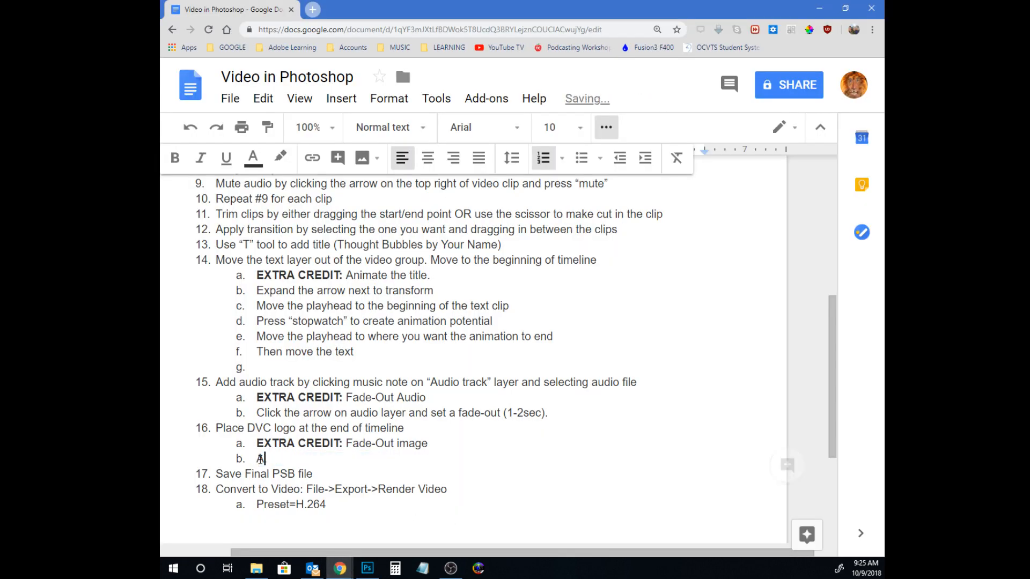
{"action": "type", "text": "nimate Opacity "}
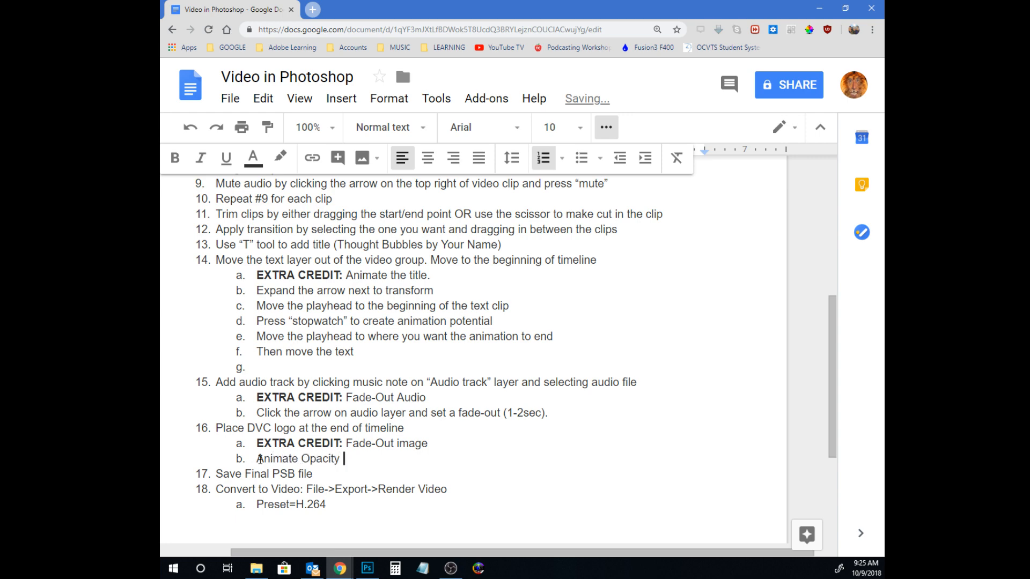
{"action": "type", "text": "fro 100% to 0%"}
{"action": "left_click", "coordinate": [356, 459]}
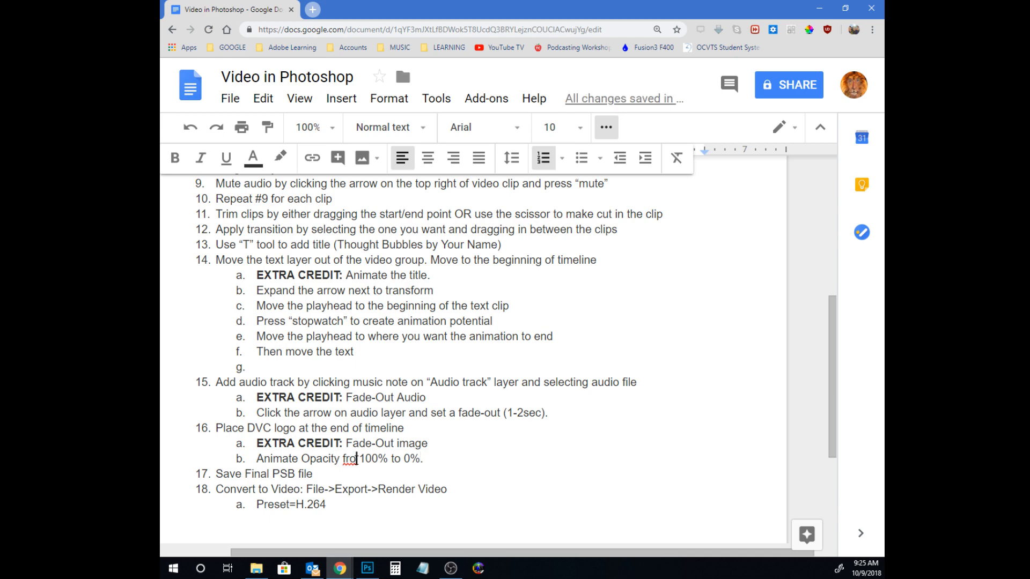